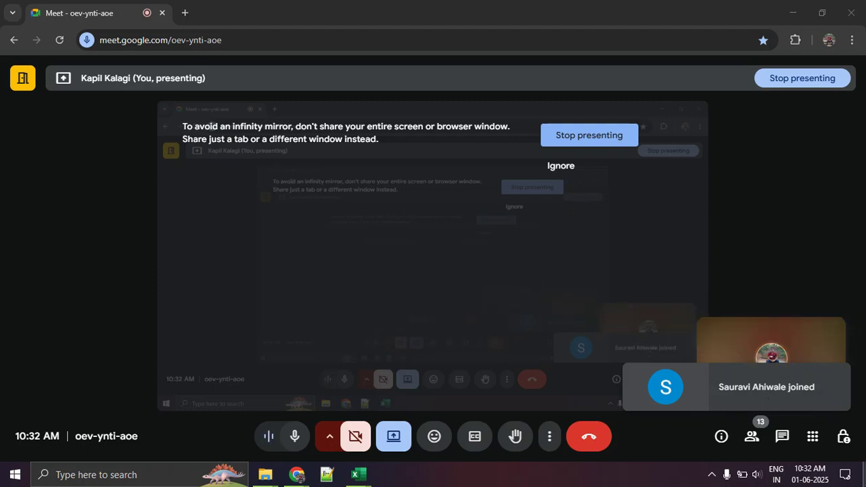
Switch to the Excel workbook showing the Goal Seek Dataset sheet.
left_click(412, 428)
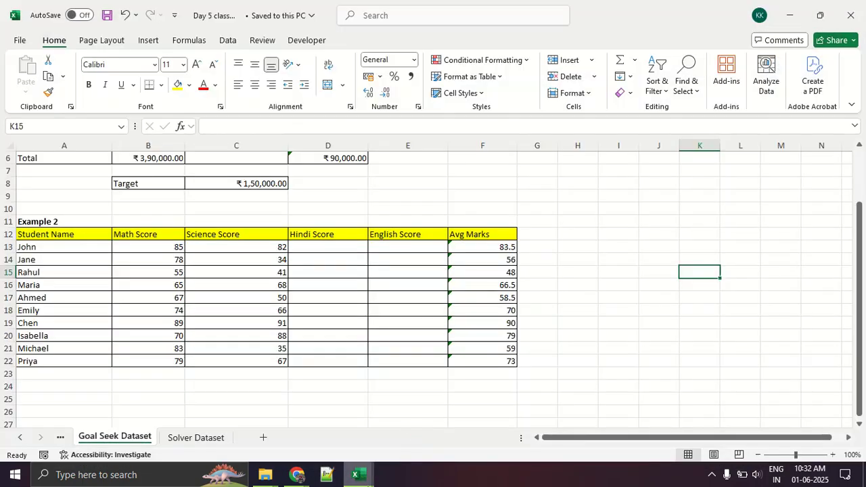
mouse_move(358, 475)
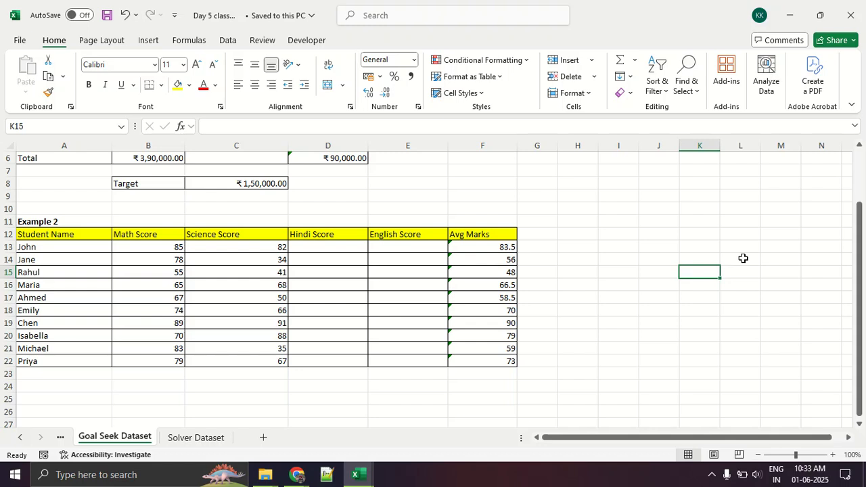
Switch to the Google Meet call and look through the full list of meeting participants.
left_click(297, 474)
left_click(235, 414)
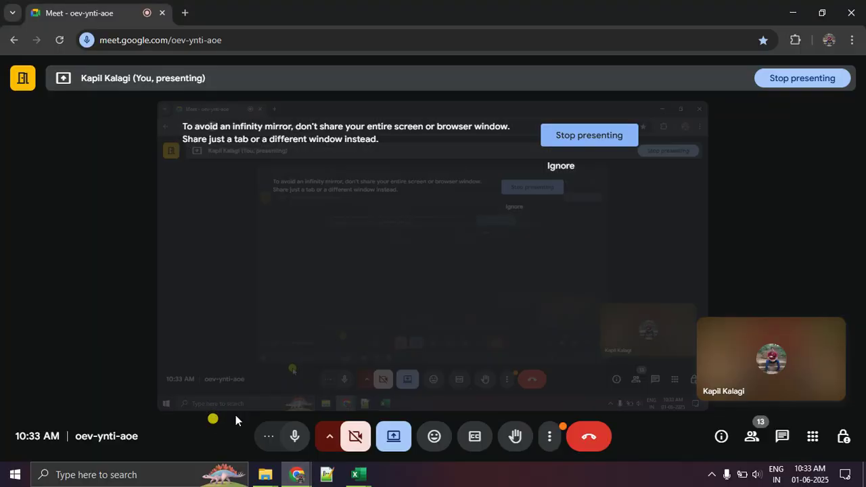
left_click(763, 439)
scroll(749, 361, "down", 5)
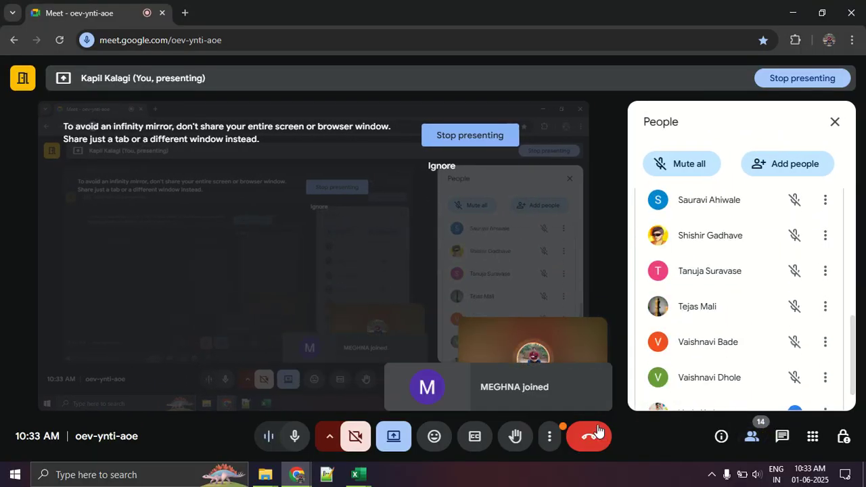
left_click(550, 446)
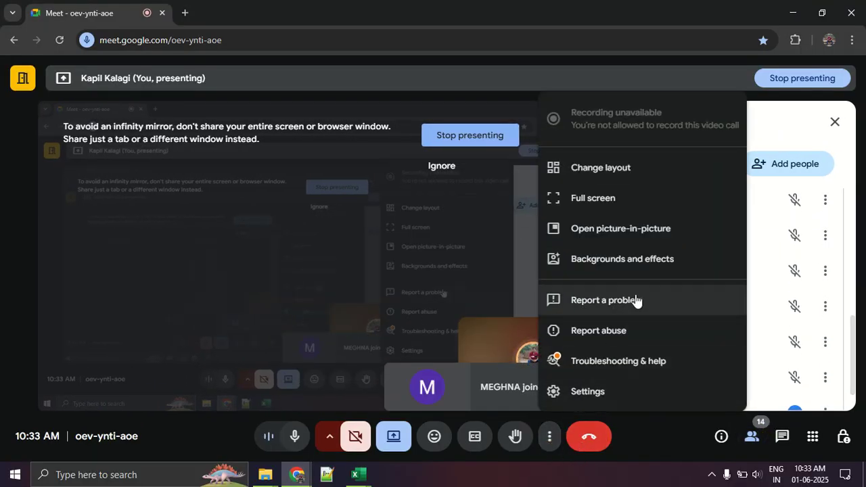
left_click(454, 209)
scroll(735, 323, "down", 2)
scroll(737, 323, "up", 8)
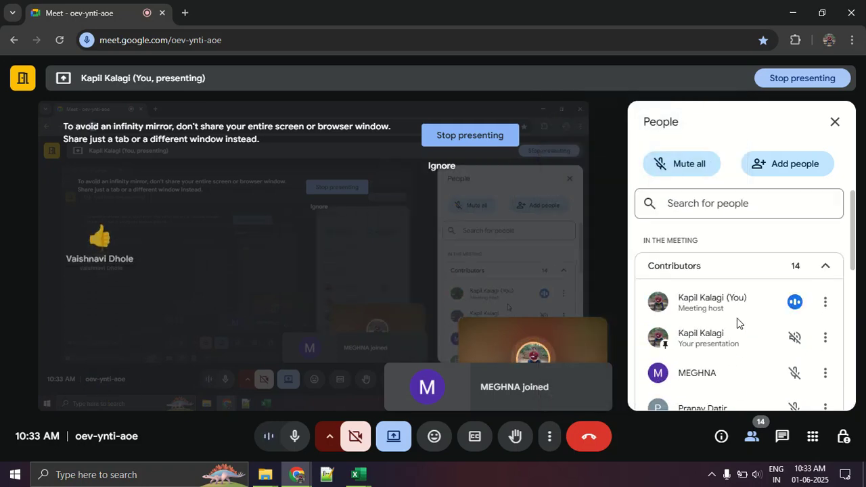
scroll(737, 322, "down", 6)
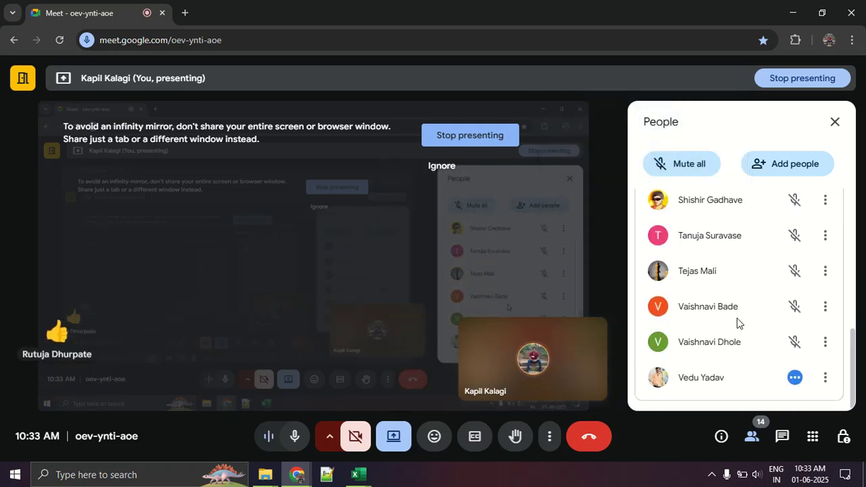
scroll(737, 322, "up", 8)
scroll(737, 323, "down", 6)
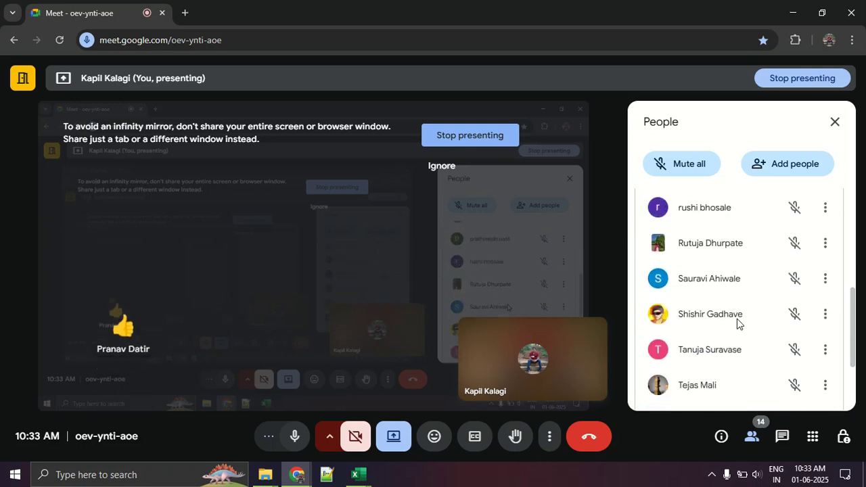
scroll(737, 319, "up", 3)
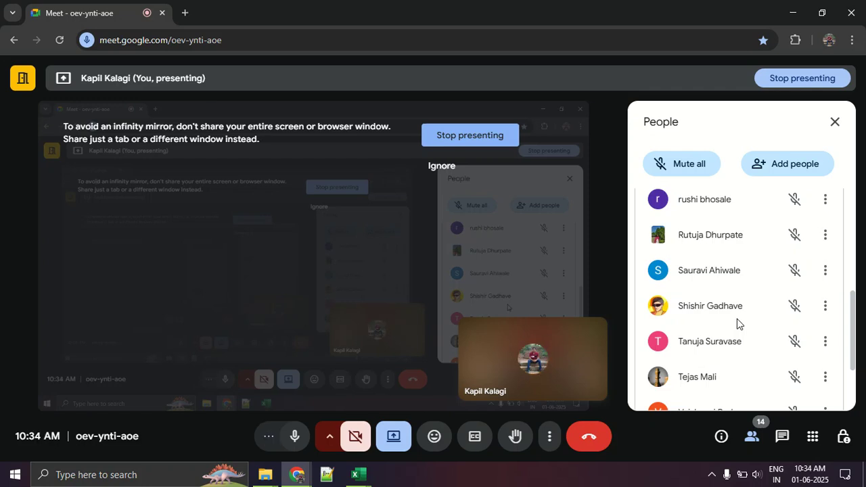
scroll(737, 319, "down", 3)
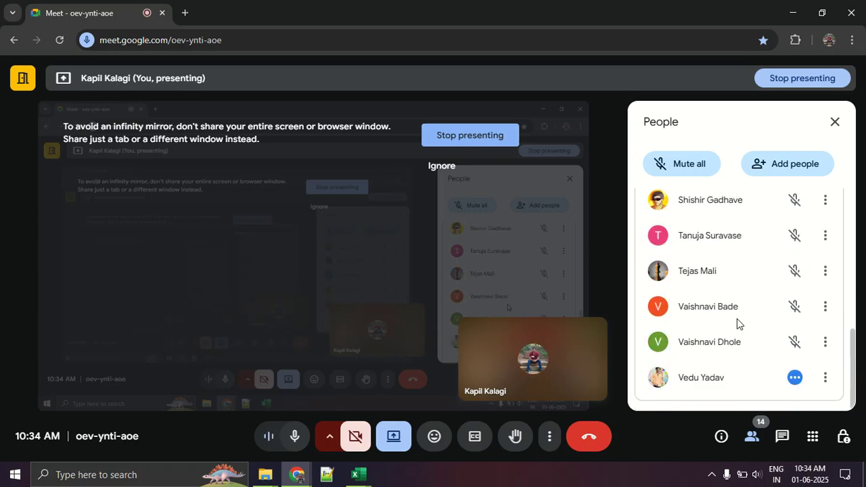
scroll(737, 319, "up", 5)
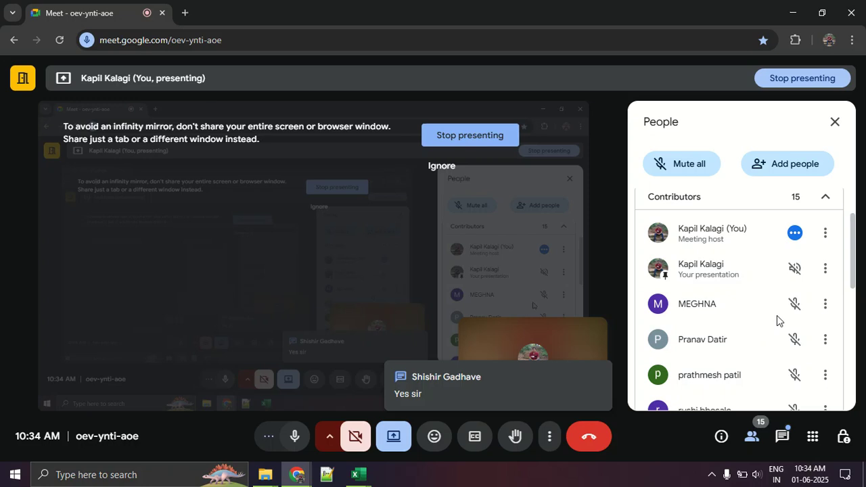
scroll(777, 315, "down", 2)
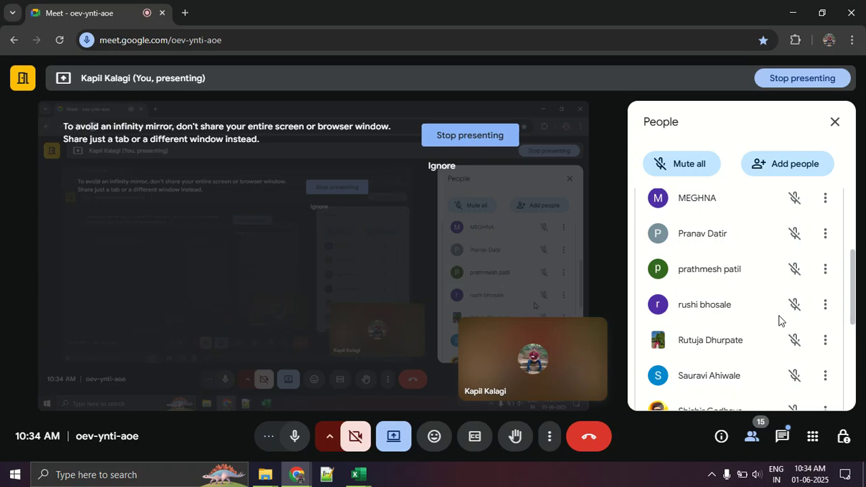
scroll(779, 321, "down", 2)
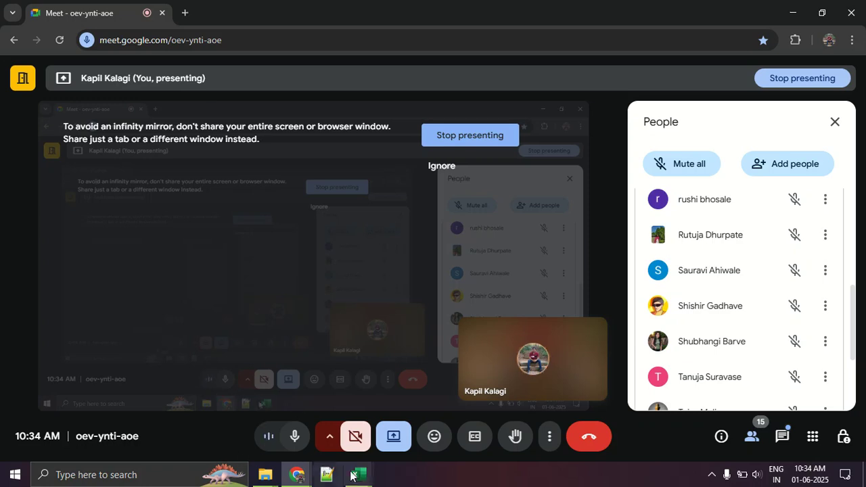
Switch back to the Excel workbook and display the Data commands for the Goal Seek Dataset sheet.
mouse_move(349, 475)
left_click(439, 433)
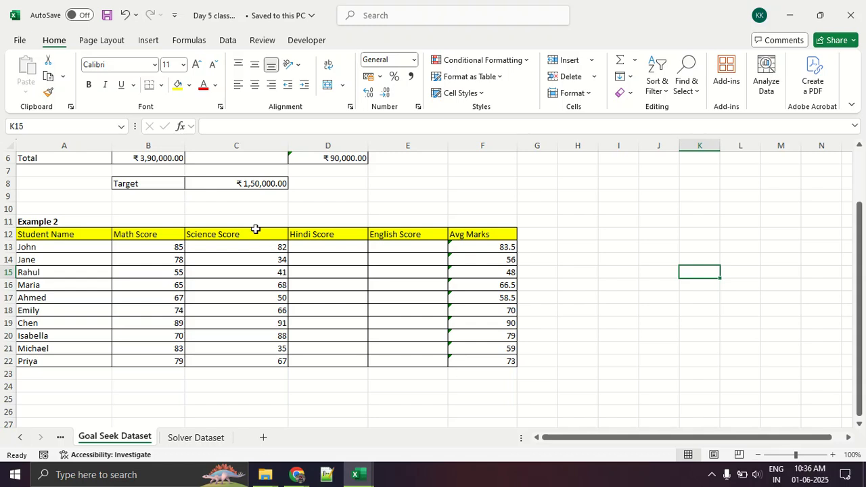
left_click(230, 43)
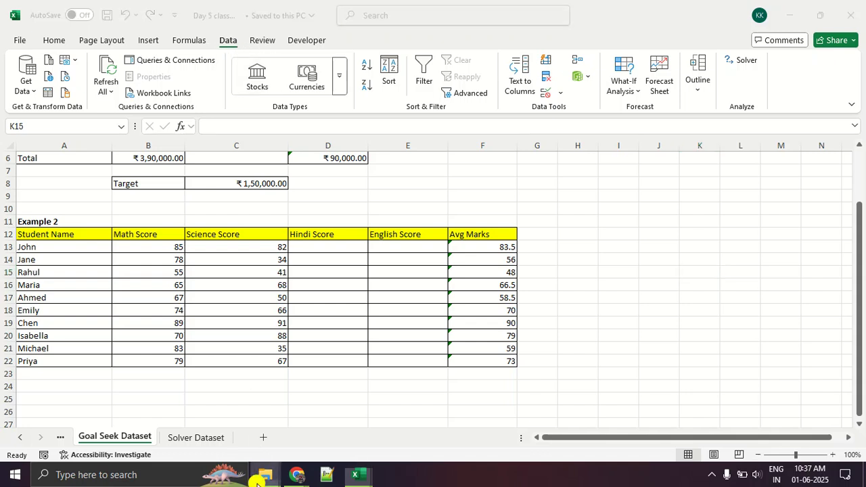
Look at the class folders in File Explorer, starting from DA8 Batch, and return to the Excel workbook.
mouse_move(265, 474)
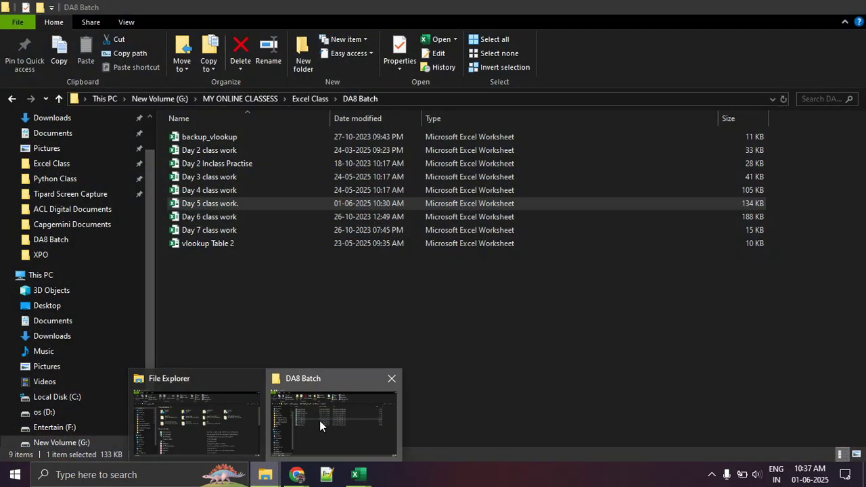
left_click(319, 420)
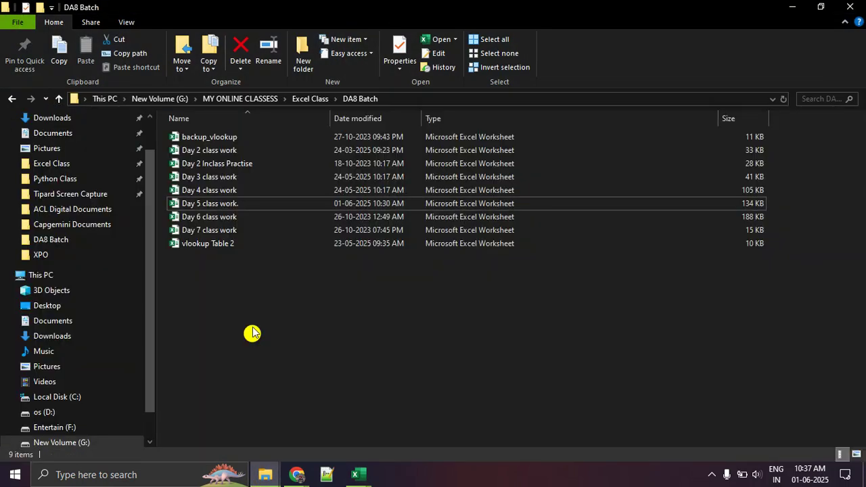
left_click(315, 100)
left_click(220, 325)
key("alt+Tab")
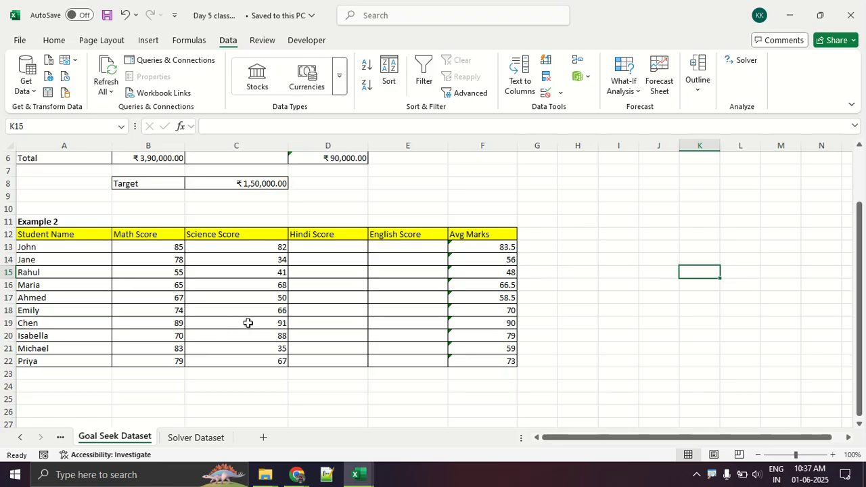
Draw red on-screen annotations leading from Data to a circled What-If Analysis, and clear them.
mouse_move(242, 37)
left_mouse_down()
mouse_move(214, 53)
mouse_move(242, 38)
mouse_move(433, 31)
mouse_move(587, 60)
left_mouse_up()
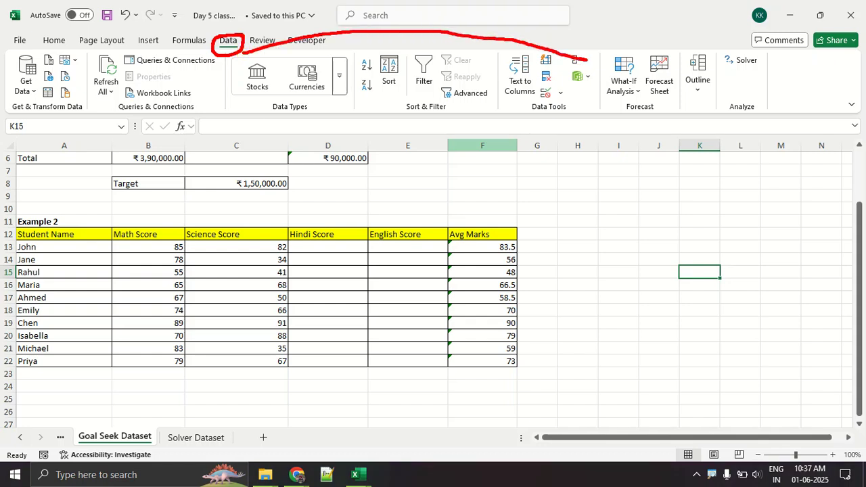
mouse_move(647, 65)
left_mouse_down()
mouse_move(620, 44)
mouse_move(588, 80)
mouse_move(625, 104)
mouse_move(653, 61)
mouse_move(649, 50)
left_mouse_up()
left_click_drag(599, 101, 622, 101)
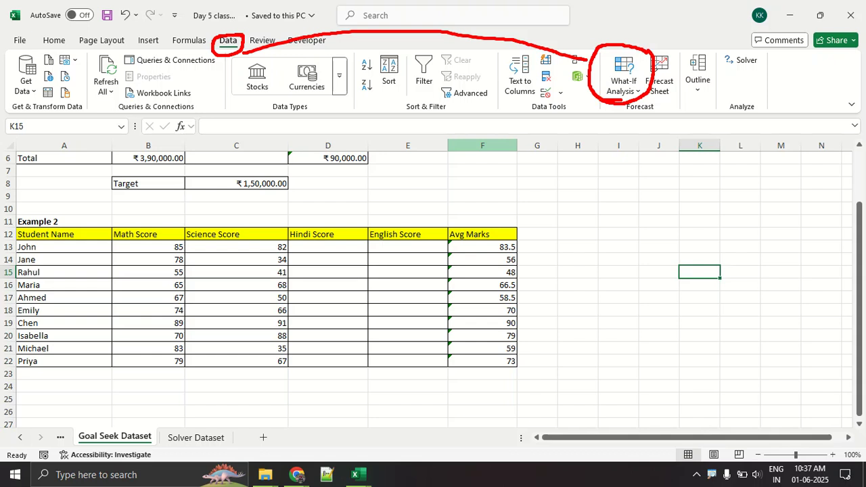
key("Escape")
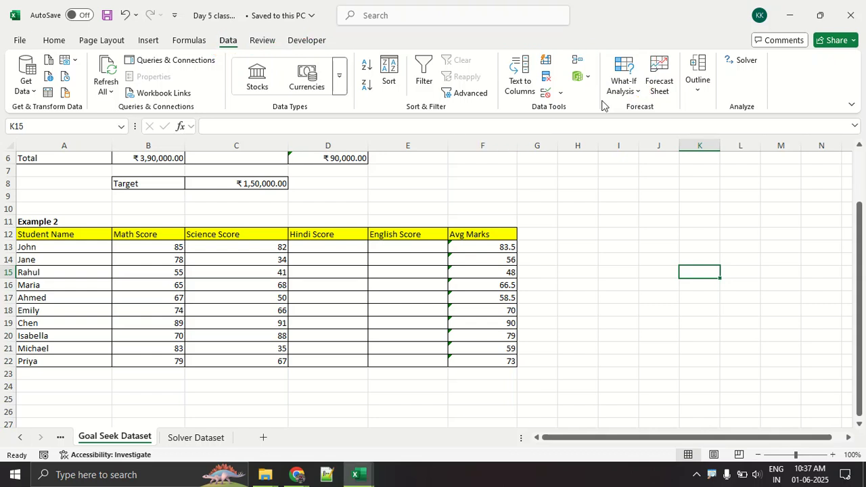
Show the What-If Analysis options Scenario Manager, Goal Seek and Data Table, and dismiss them.
left_click(636, 91)
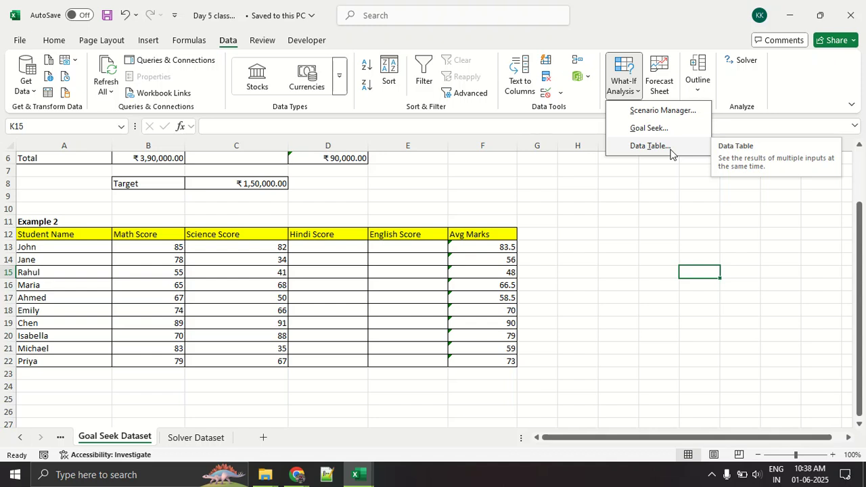
left_click(471, 195)
Highlight the product names in A3:A5 and the percentages in C3:C5 of the Example 1 table.
scroll(472, 196, "up", 2)
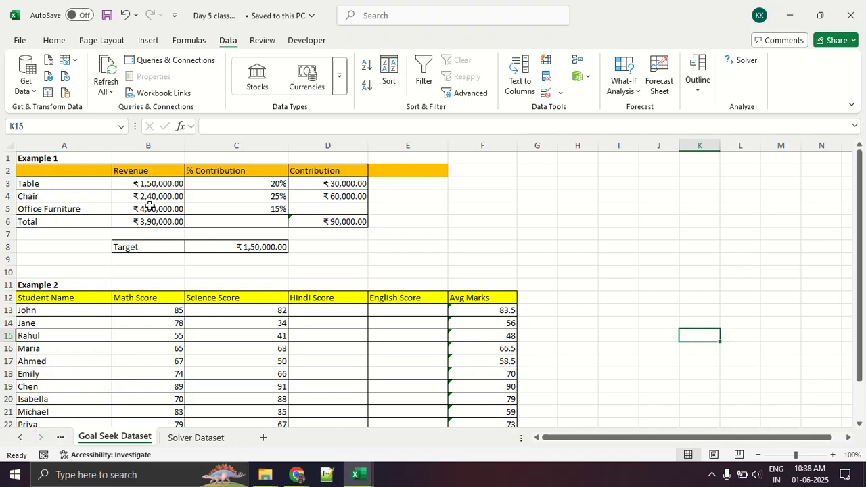
left_click_drag(81, 182, 89, 215)
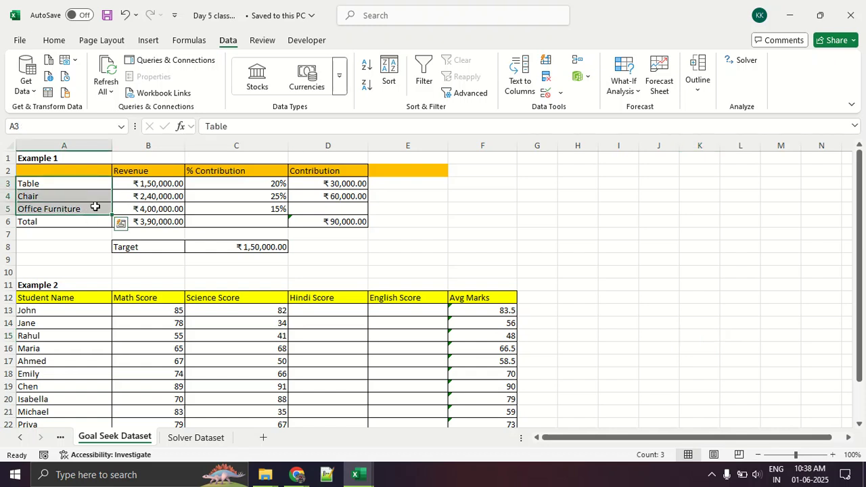
left_click(218, 181)
left_click_drag(218, 181, 223, 203)
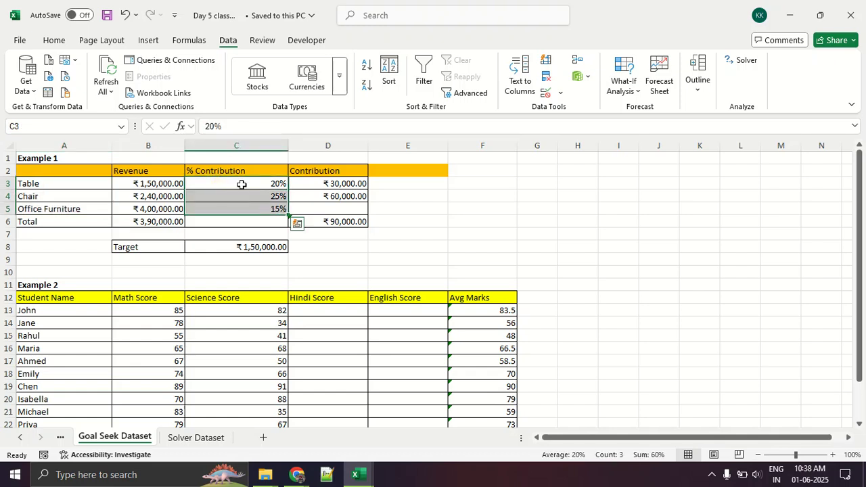
Change the header in C2 of the Example 1 table to "% Profit".
left_click(225, 173)
double_click(226, 172)
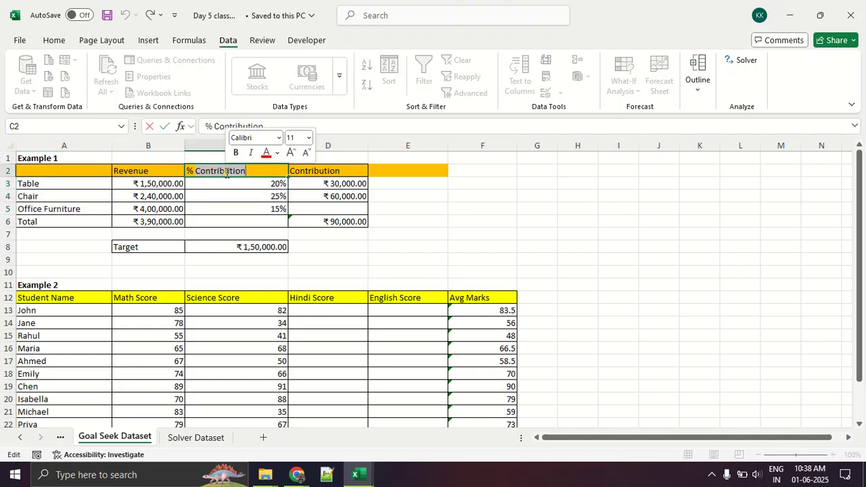
type("Profit")
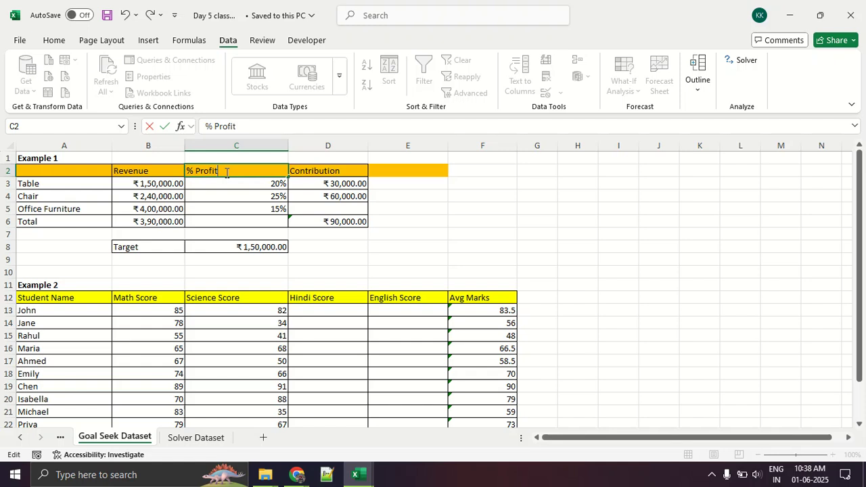
left_click(371, 235)
Go through the profit percentages for Table, Chair and Office Furniture, down to the target value in C8.
left_click(87, 185)
left_click(199, 185)
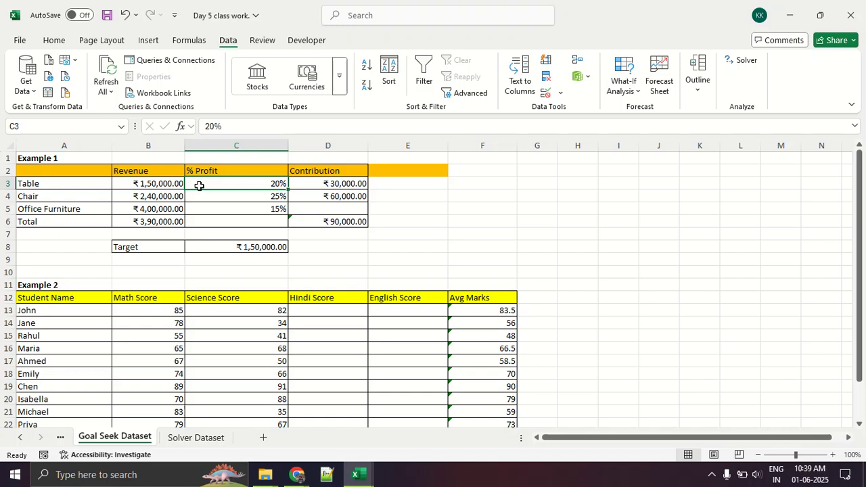
key("Down")
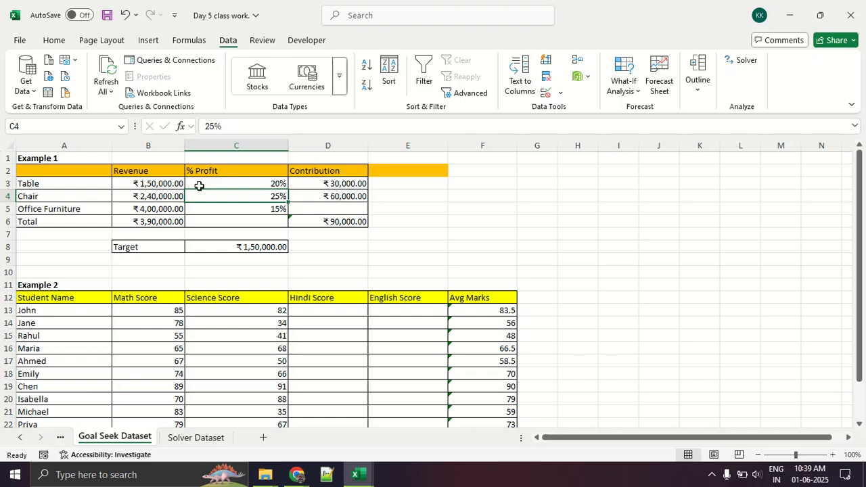
key("Down")
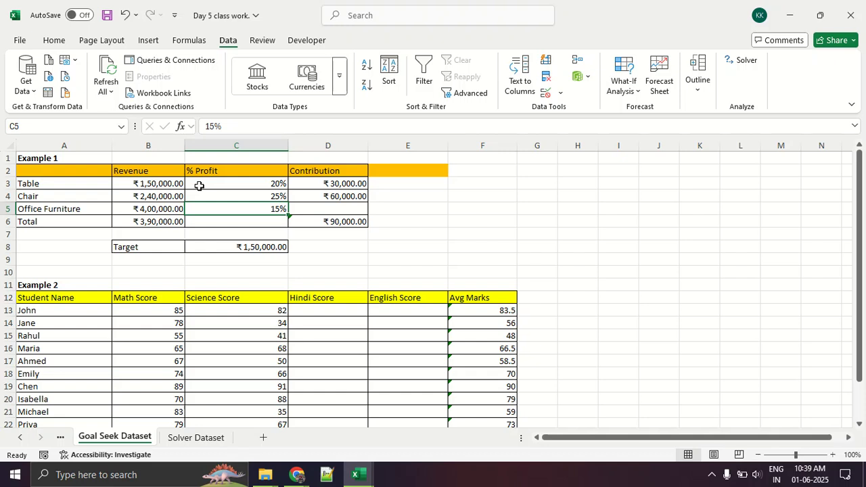
key("Down")
key("Down")
key("Down")
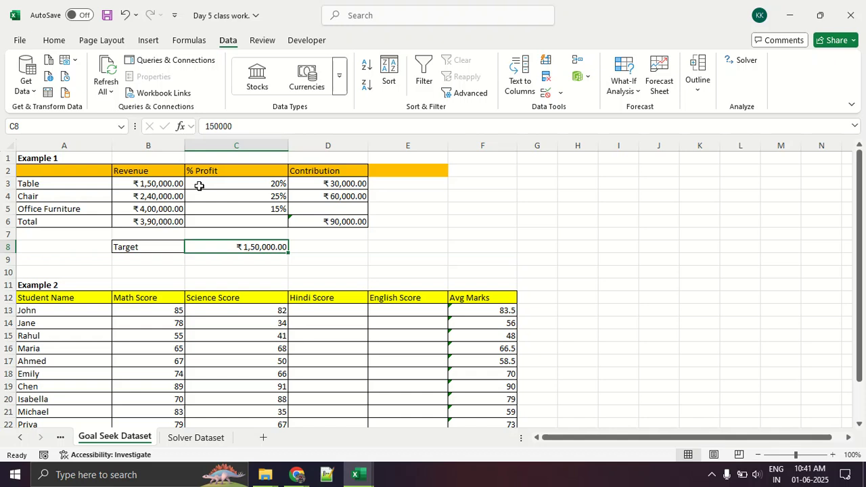
Inspect the Table row of Example 1: product name, revenue, profit percentage and the contribution formula in D3.
left_click(64, 186)
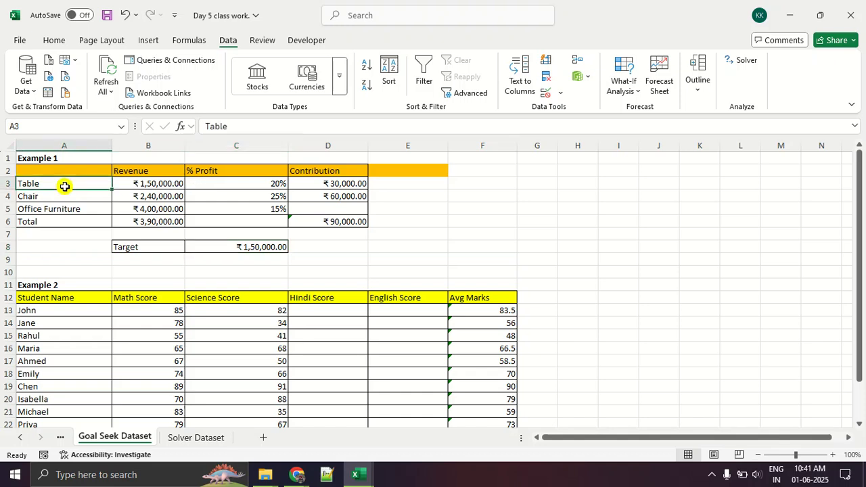
left_click(125, 183)
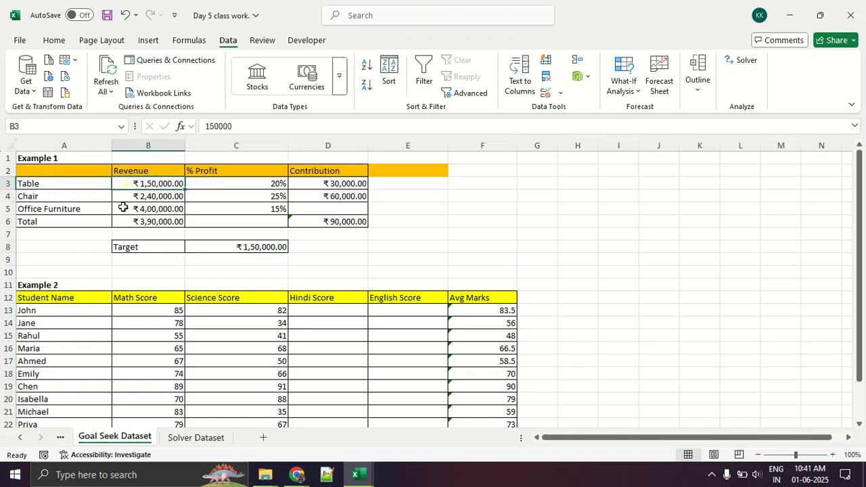
left_click(270, 184)
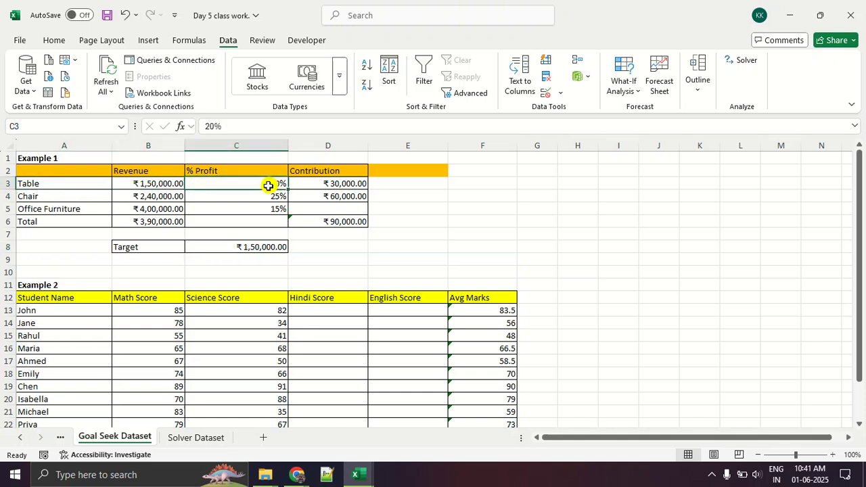
left_click(313, 183)
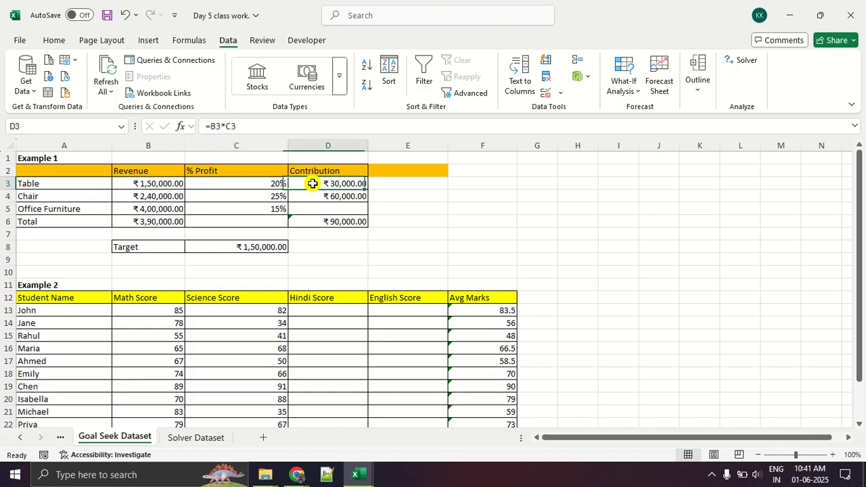
Change the header in D2 of the Example 1 table to "Profit".
double_click(313, 170)
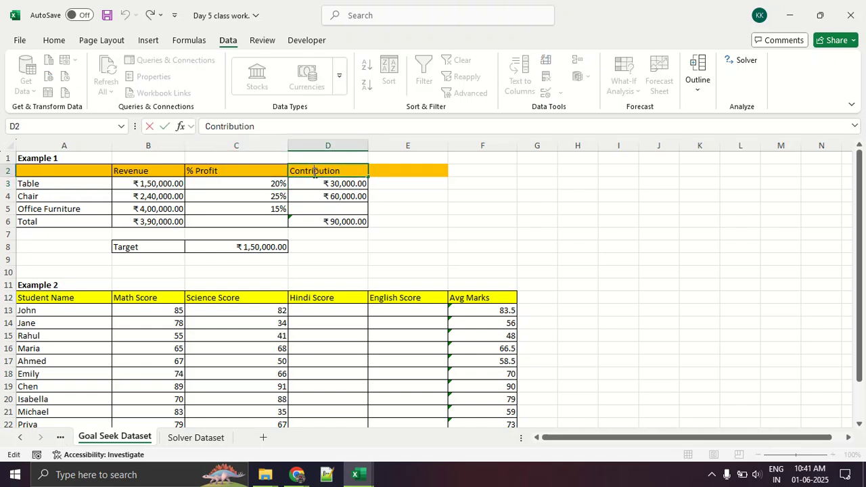
left_click(377, 170)
double_click(349, 171)
key("BackSpace")
key("BackSpace")
key("BackSpace")
key("BackSpace")
key("BackSpace")
key("BackSpace")
key("BackSpace")
key("BackSpace")
key("BackSpace")
key("BackSpace")
key("BackSpace")
key("BackSpace")
type("Profit")
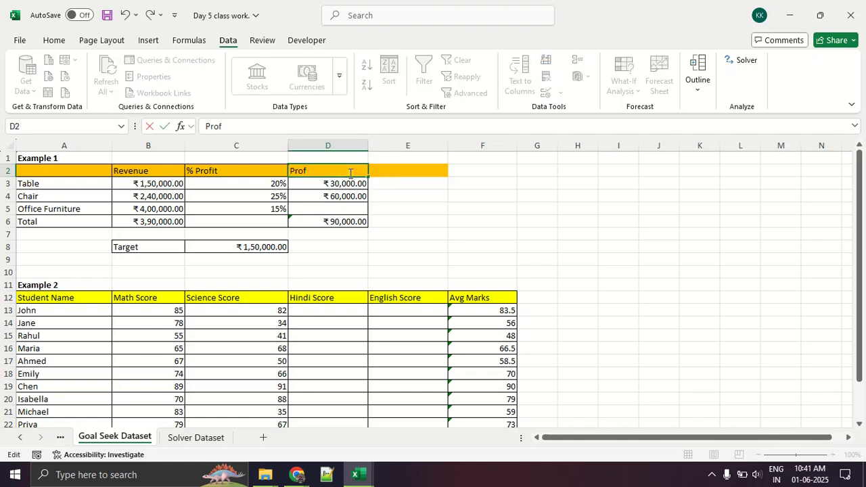
key("Return")
Go through the revenue, profit percentage and profit formula of the Table and Chair rows in Example 1.
key("Left")
key("Left")
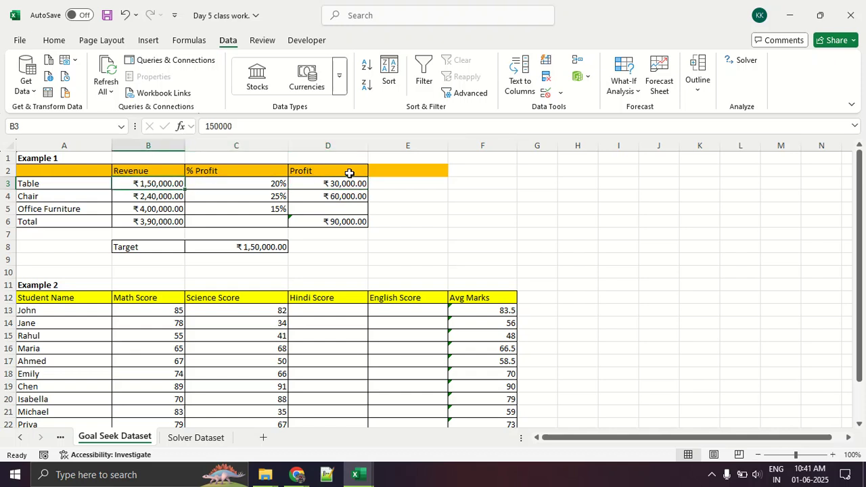
key("Right")
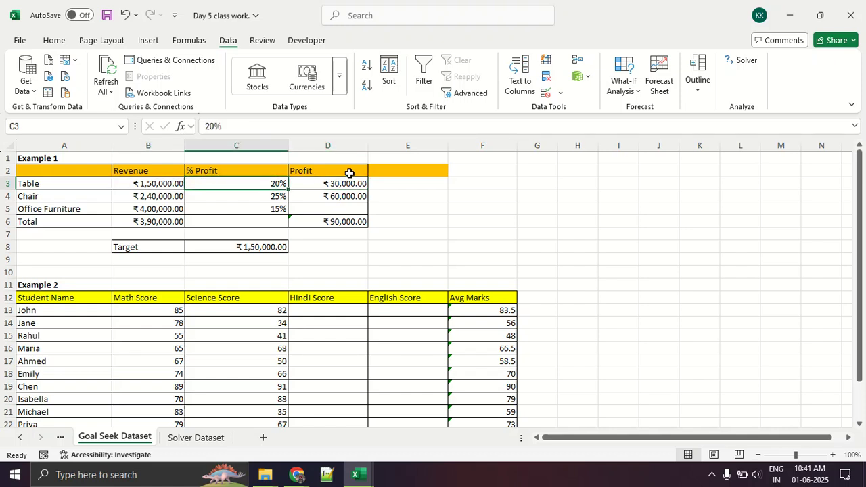
key("Right")
key("Left")
key("Left")
key("Right")
key("Right")
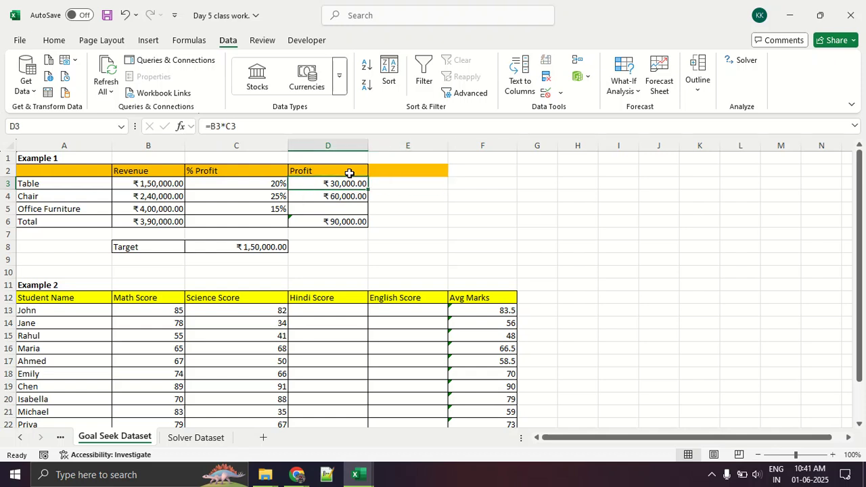
key("Left")
key("Left")
key("Down")
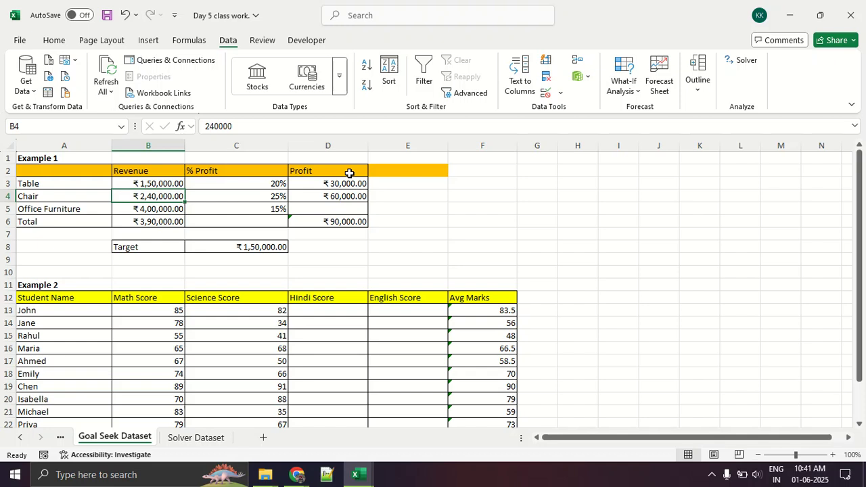
key("Right")
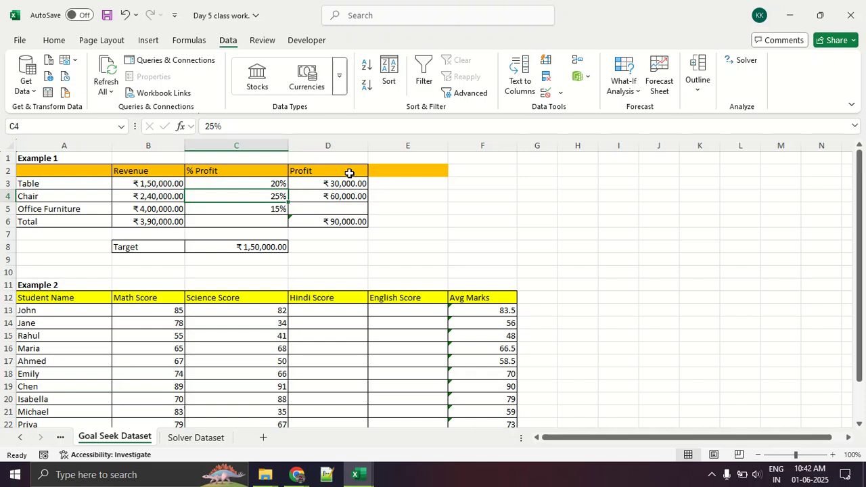
key("Right")
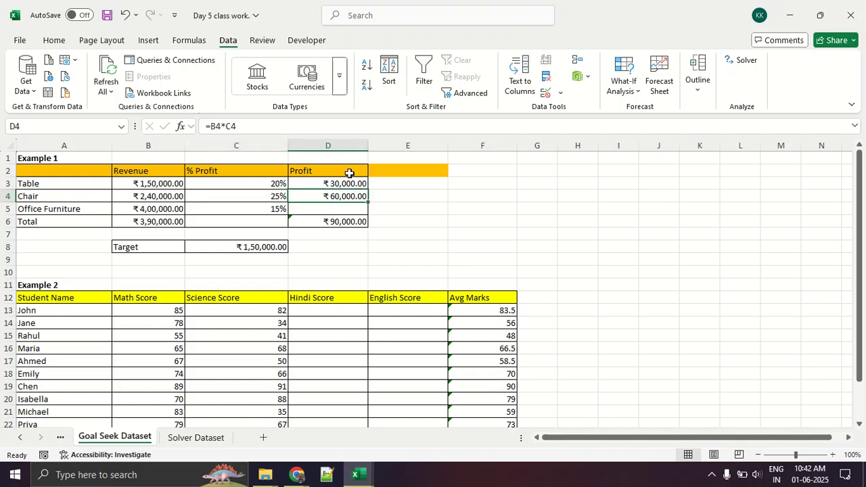
Examine the Office Furniture row in Example 1, from its revenue and percentage to the profit cell D5.
key("Left")
key("Left")
key("Down")
key("Down")
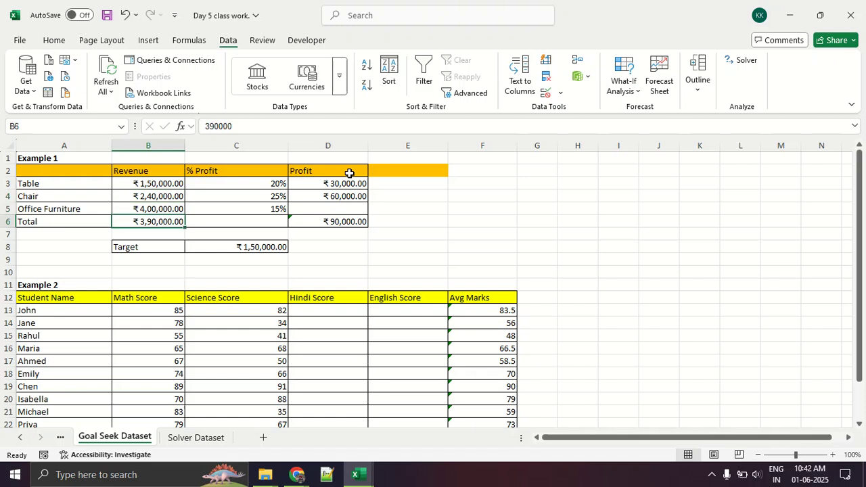
key("Up")
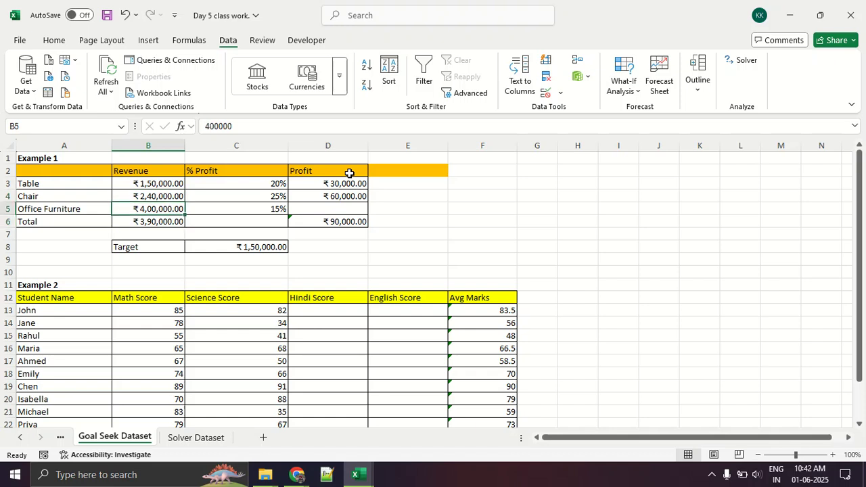
key("Up")
key("Up")
key("Down")
key("Down")
key("Right")
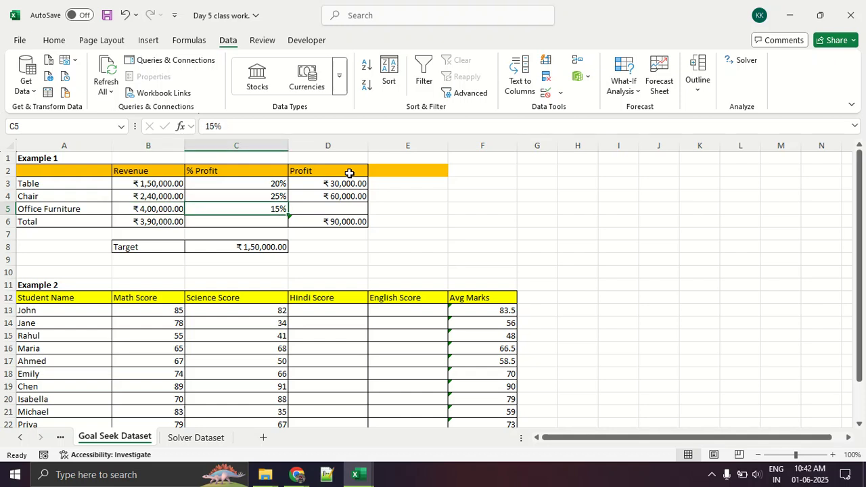
key("Right")
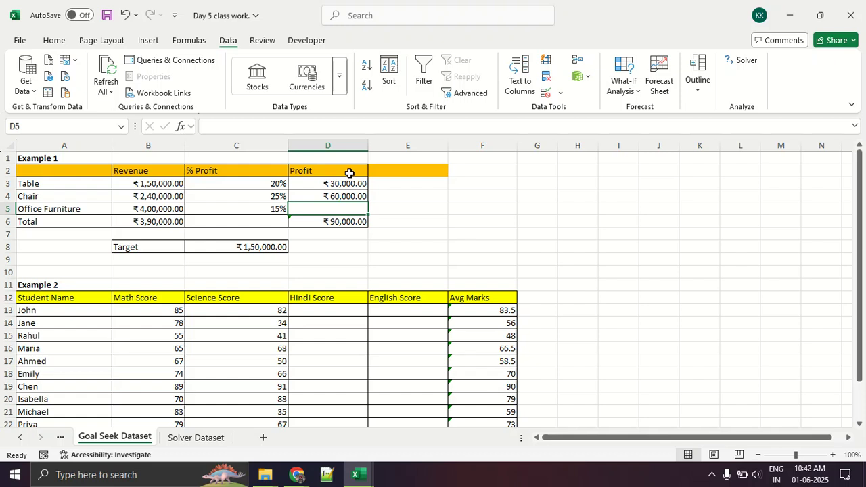
Inspect the Total row of Example 1, including the revenue total in B6 and the profit sum formula in D6.
key("Down")
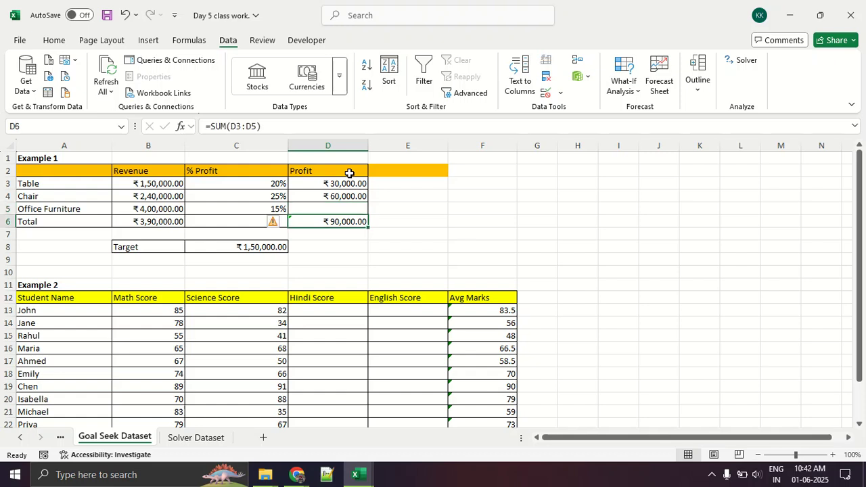
key("Left")
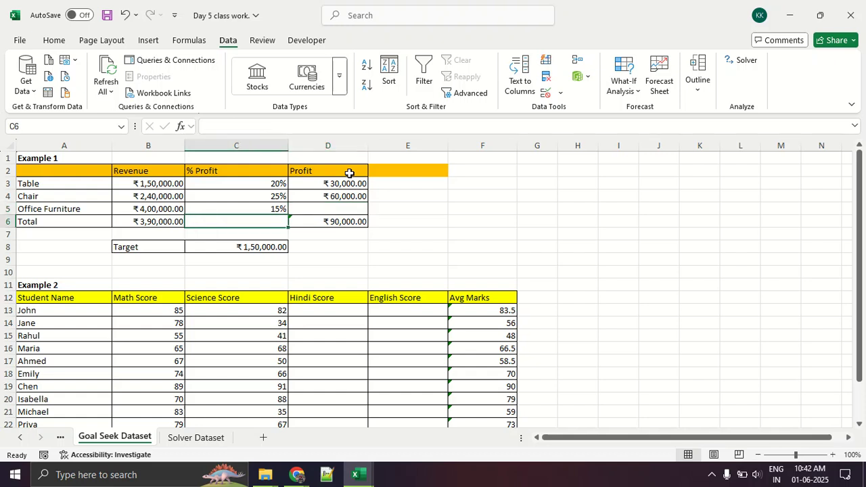
key("Left")
key("Left")
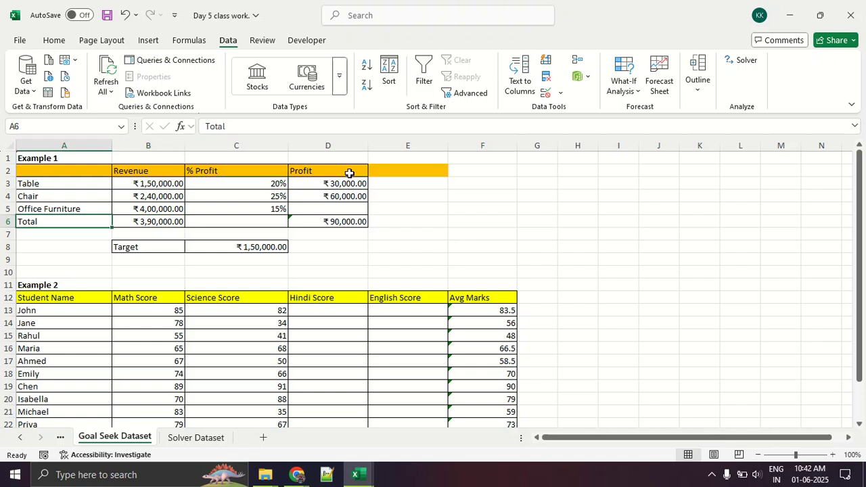
key("Right")
key("Up")
key("Up")
key("Up")
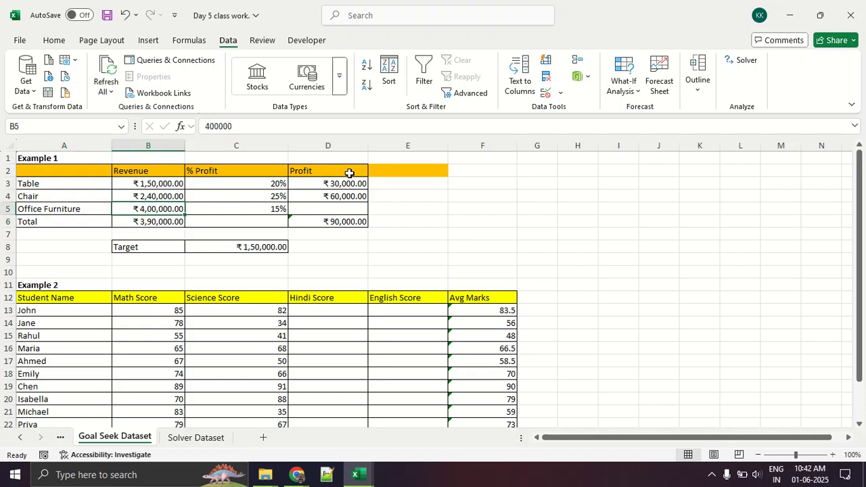
key("Down")
key("Down")
key("Down")
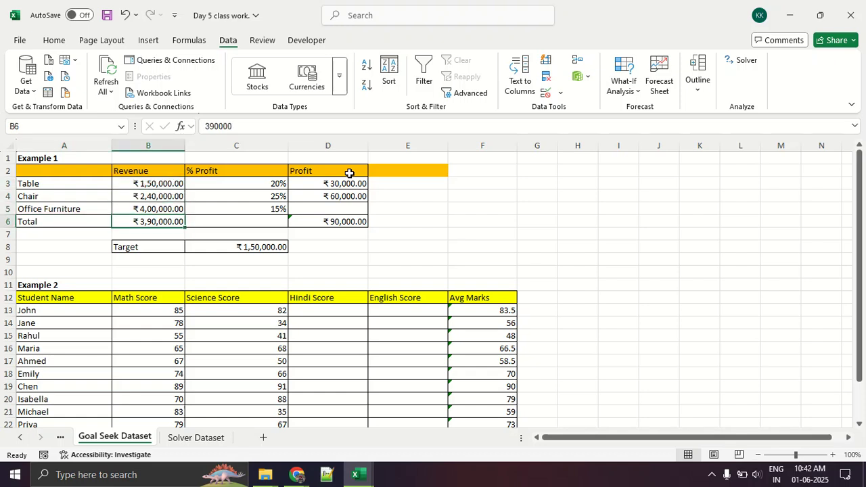
key("Right")
key("Right")
key("Right")
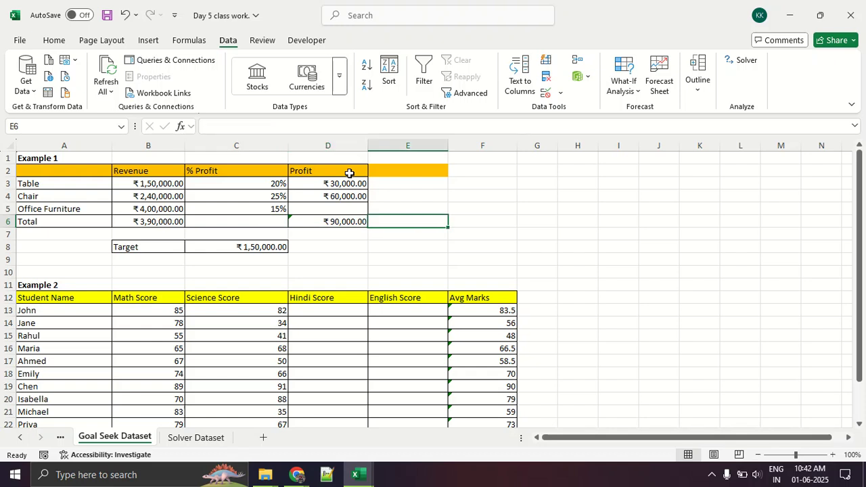
key("Left")
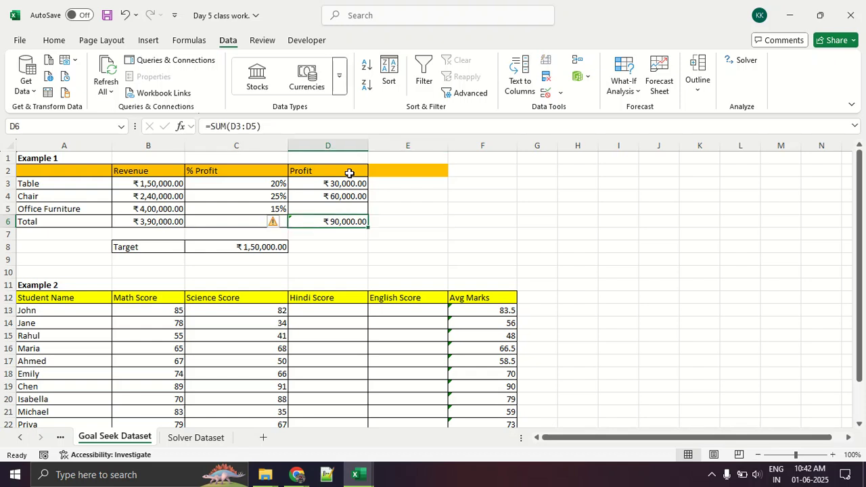
Compare the total profit in D6 with the target in C8 and the Office Furniture profit cell D5.
key("Down")
key("Down")
key("Left")
key("Up")
key("Right")
key("Up")
key("Up")
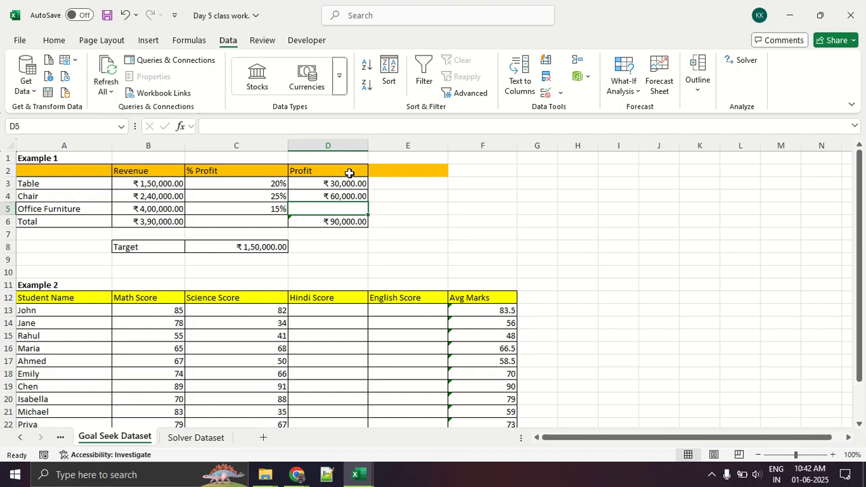
key("Down")
key("Down")
key("Left")
key("Down")
key("Up")
key("Right")
key("Up")
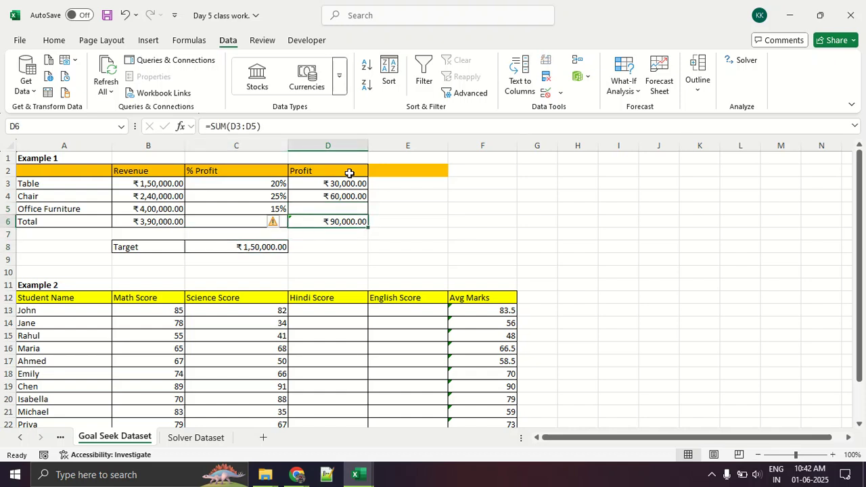
key("Up")
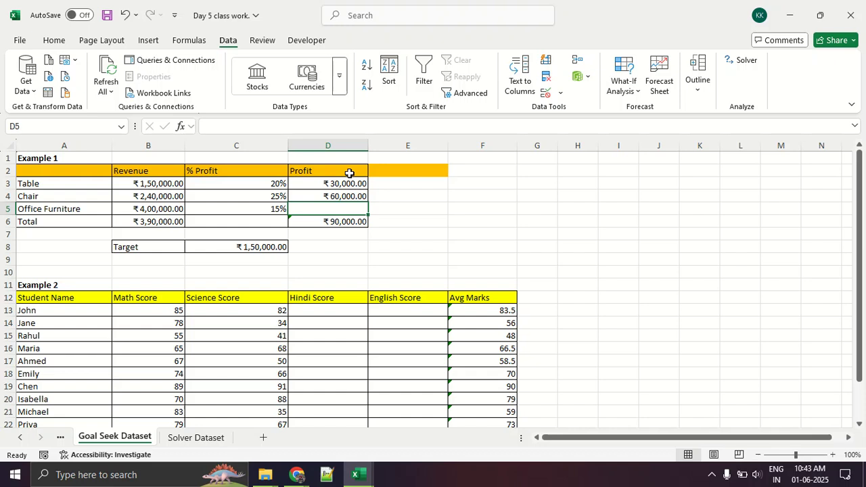
Review the product names, revenues and profit percentages of the Office Furniture and Chair rows.
key("Left")
key("Left")
key("Left")
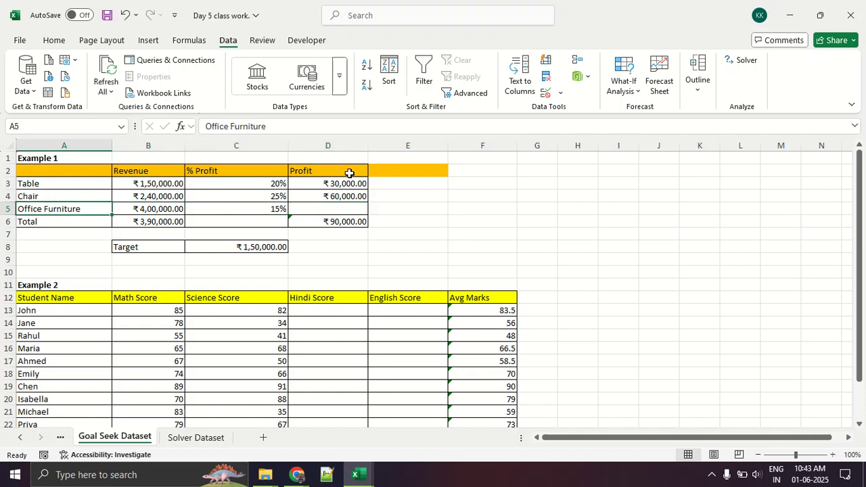
key("Right")
key("Right")
key("Left")
key("Up")
key("Right")
key("Right")
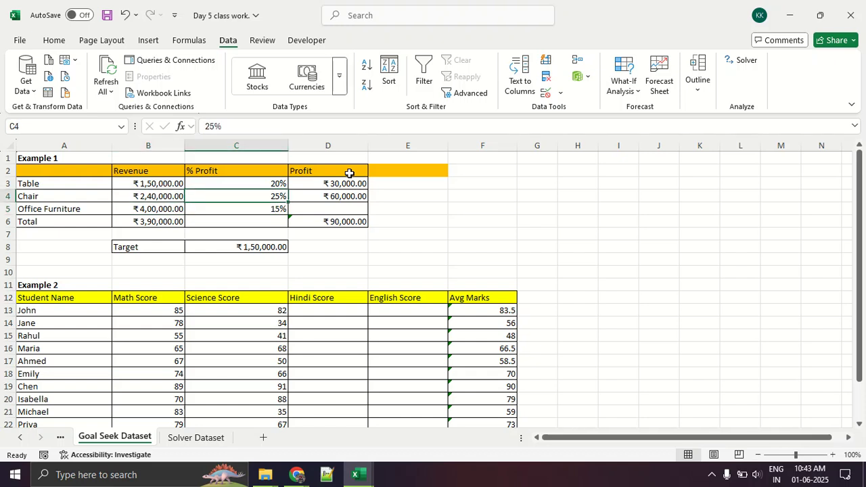
key("Left")
key("Left")
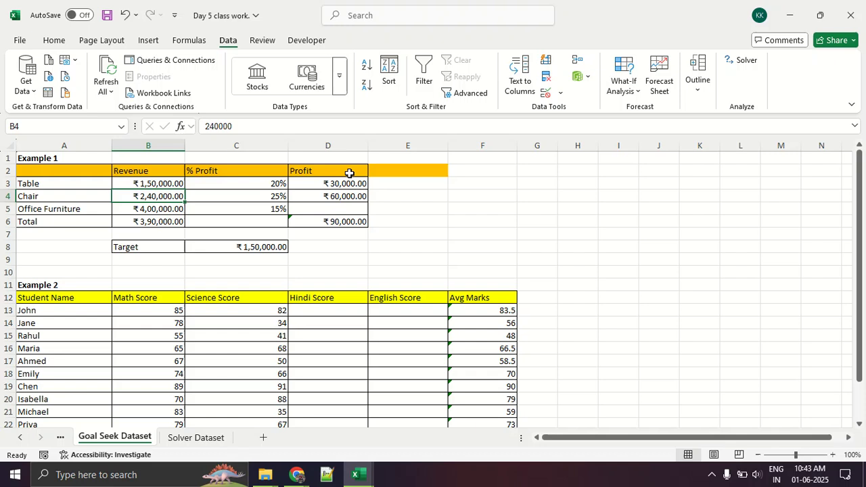
key("Right")
key("Left")
key("Left")
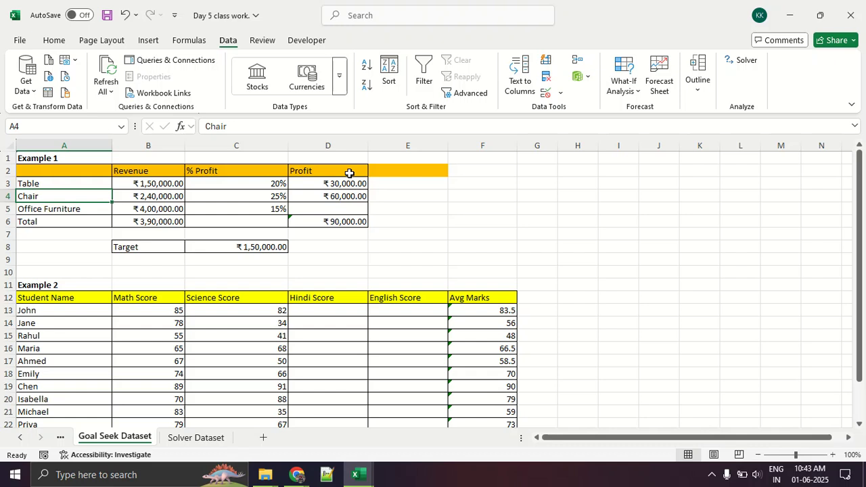
key("Right")
key("Left")
Clear the Office Furniture revenue in B5 of the Example 1 table.
left_click(159, 211)
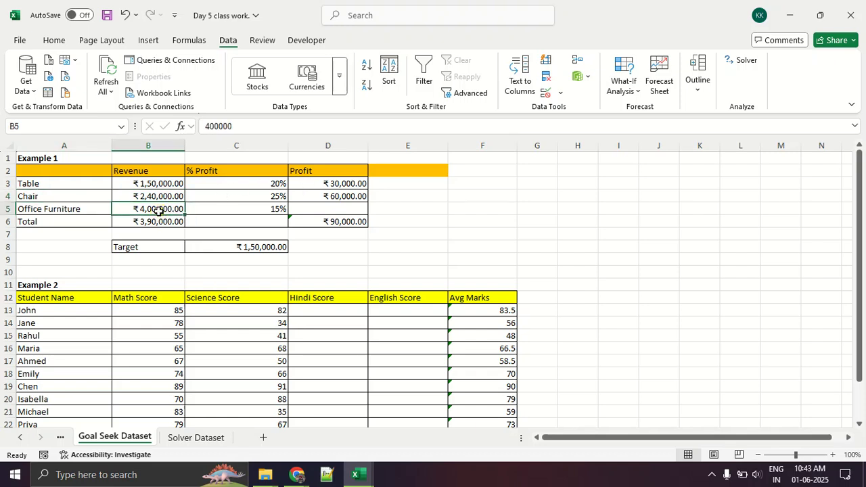
key("Delete")
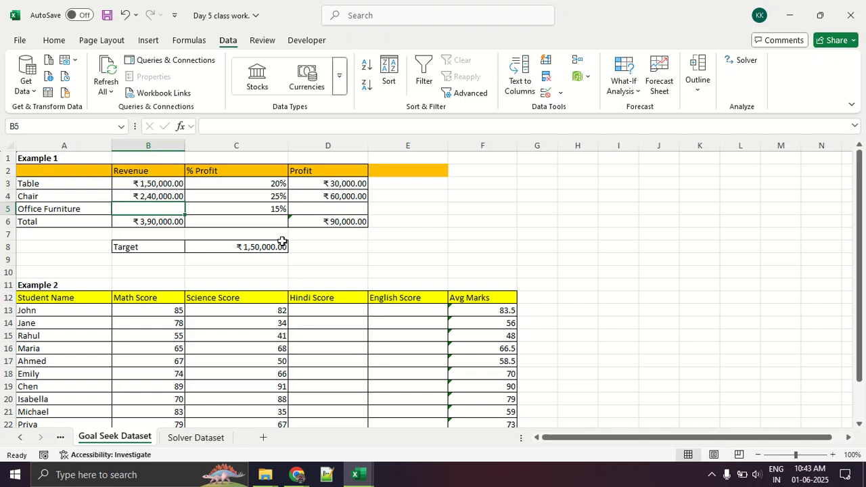
key("Up")
key("Up")
key("Right")
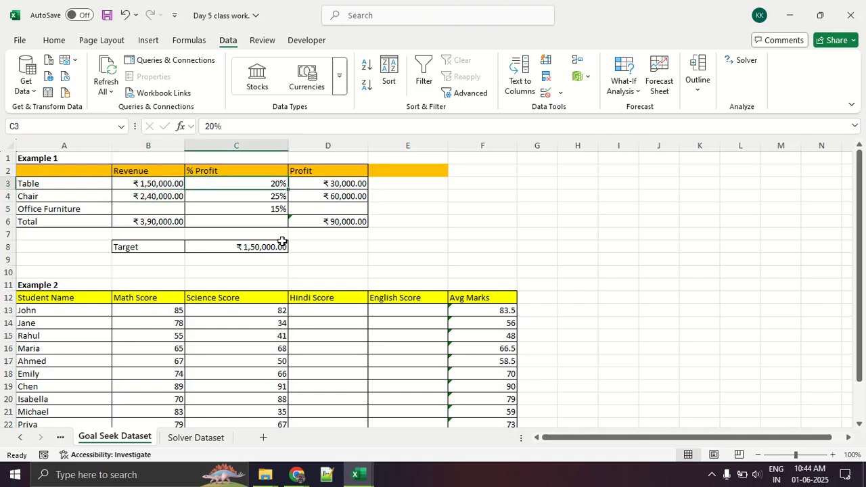
Start Goal Seek for Example 1 with the total profit cell D6 as the set cell.
left_click(313, 211)
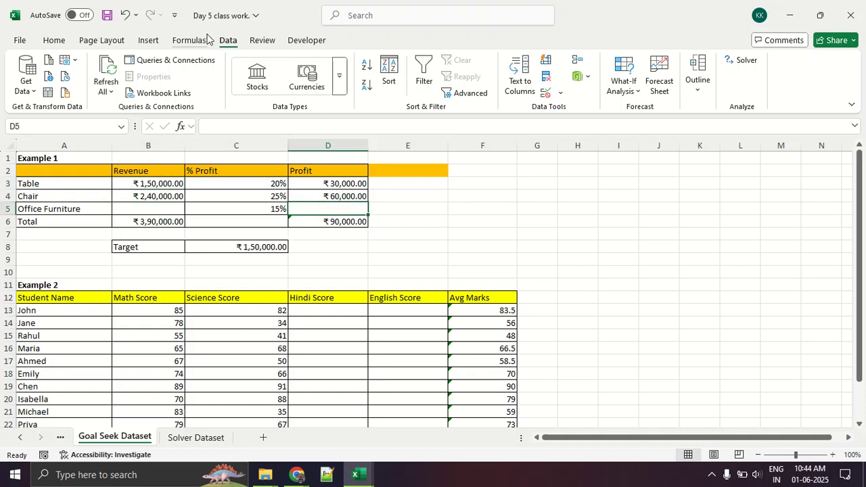
left_click(621, 84)
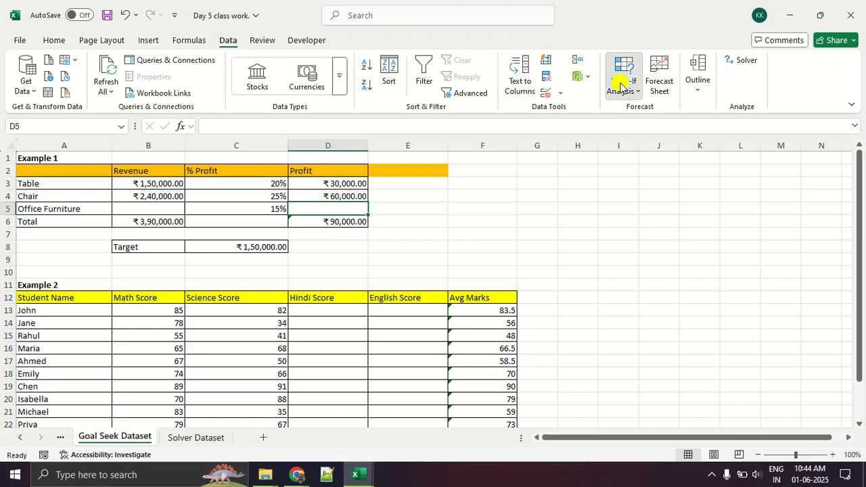
left_click(628, 127)
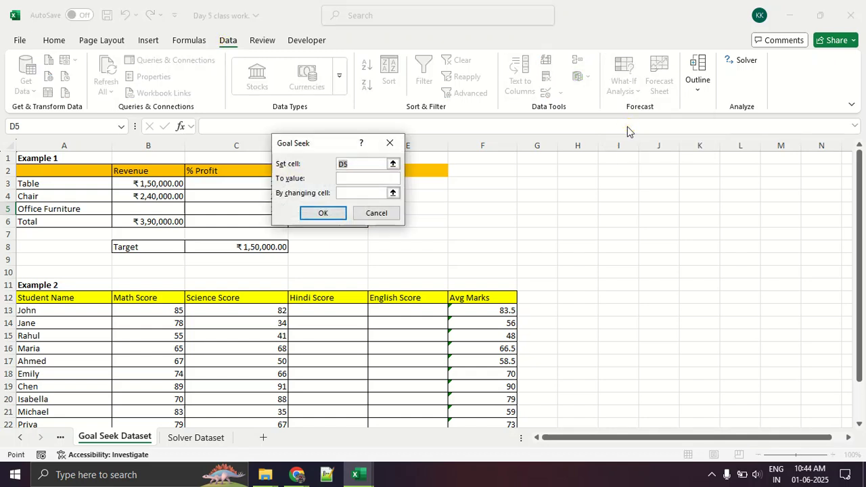
key("BackSpace")
left_click_drag(322, 142, 451, 130)
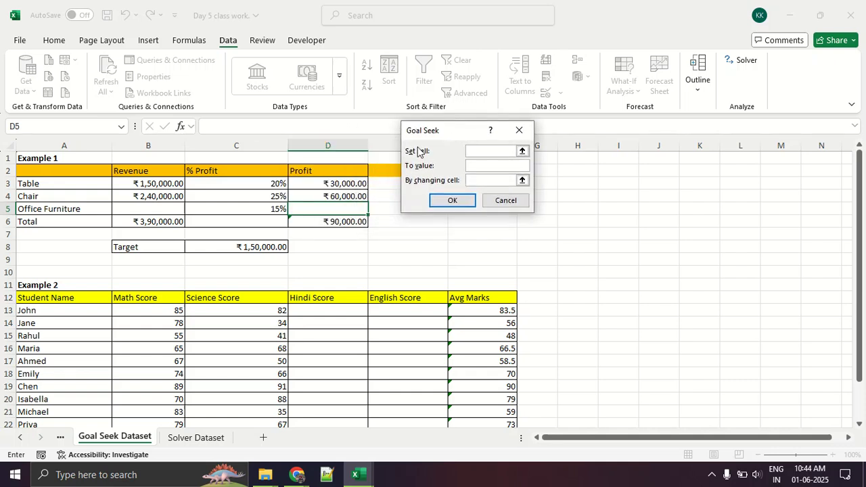
left_click(328, 222)
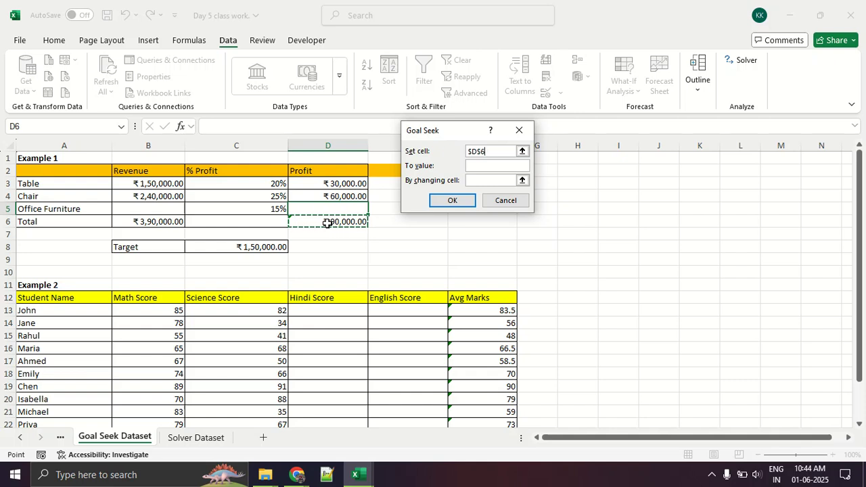
Set the Goal Seek target value to 150000.
left_click(504, 167)
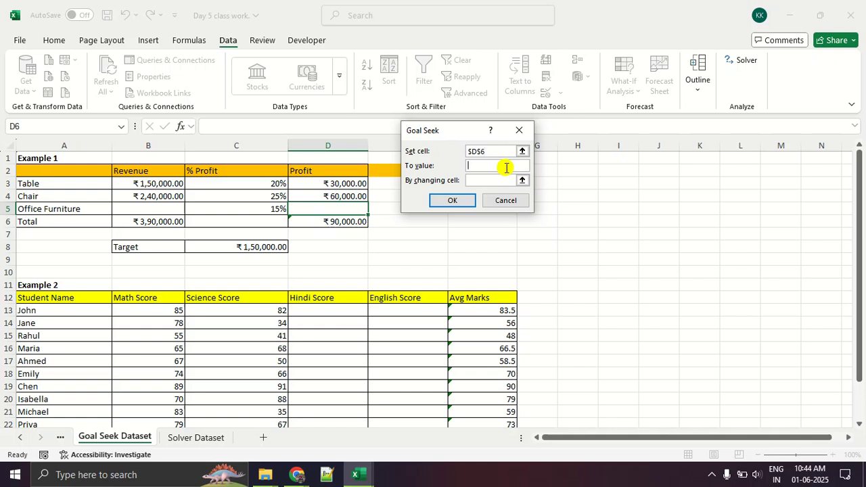
type("1")
key("BackSpace")
key("BackSpace")
type("50000")
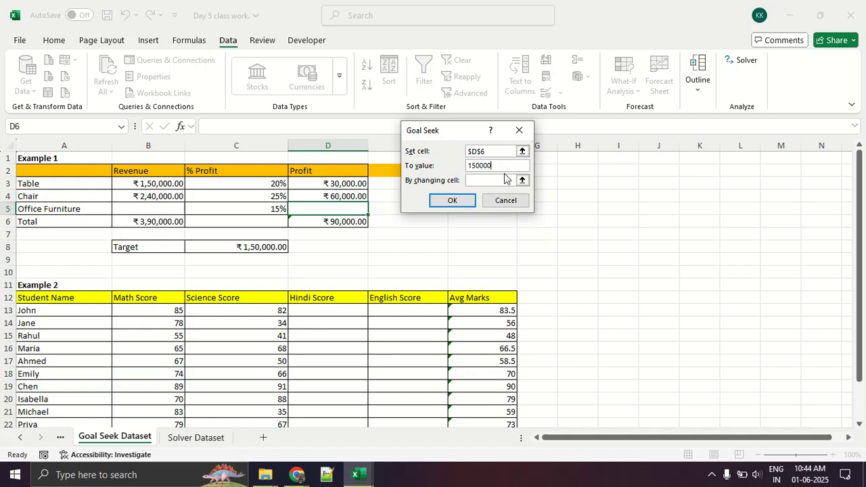
Use the Office Furniture profit cell D5 as the changing cell, run Goal Seek and keep its solution.
left_click(503, 180)
left_click(336, 207)
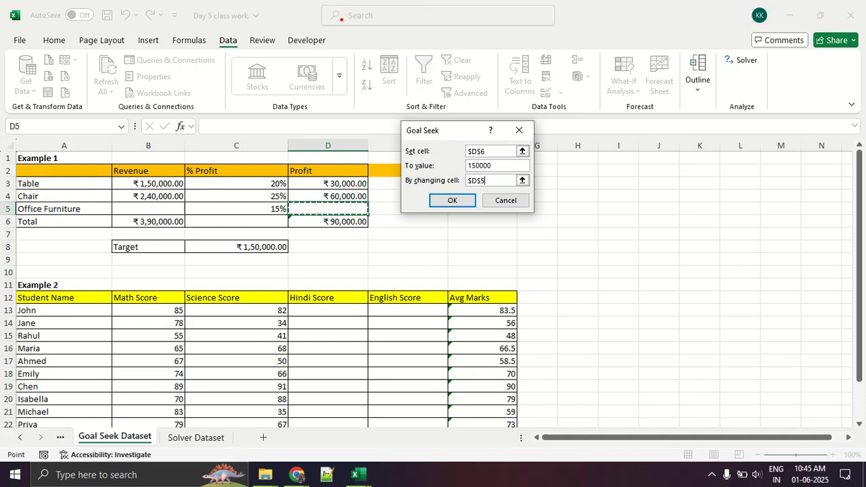
mouse_move(343, 189)
left_mouse_down()
mouse_move(309, 192)
mouse_move(328, 235)
mouse_move(376, 218)
mouse_move(369, 191)
left_mouse_up()
left_click(452, 201)
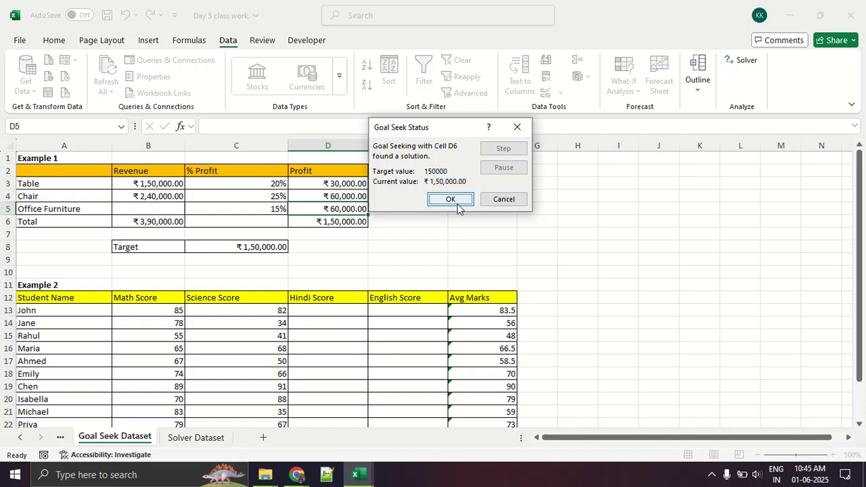
left_click(457, 203)
left_click(458, 206)
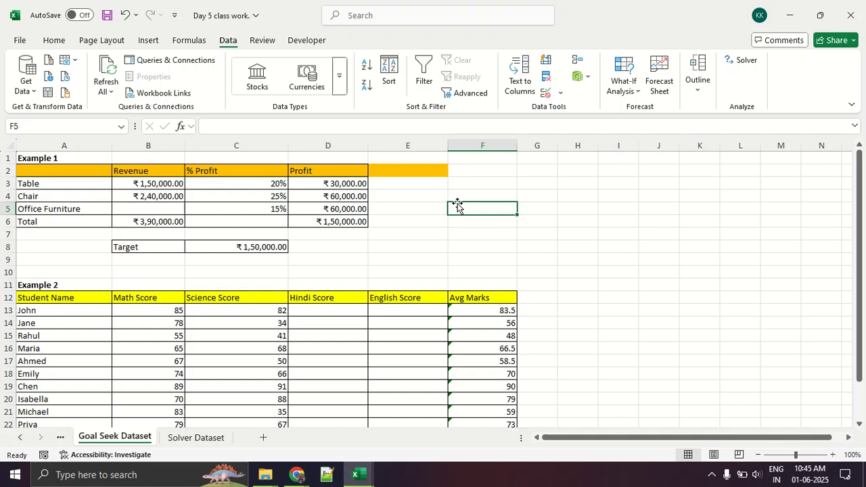
key("alt+Tab")
key("alt+Tab")
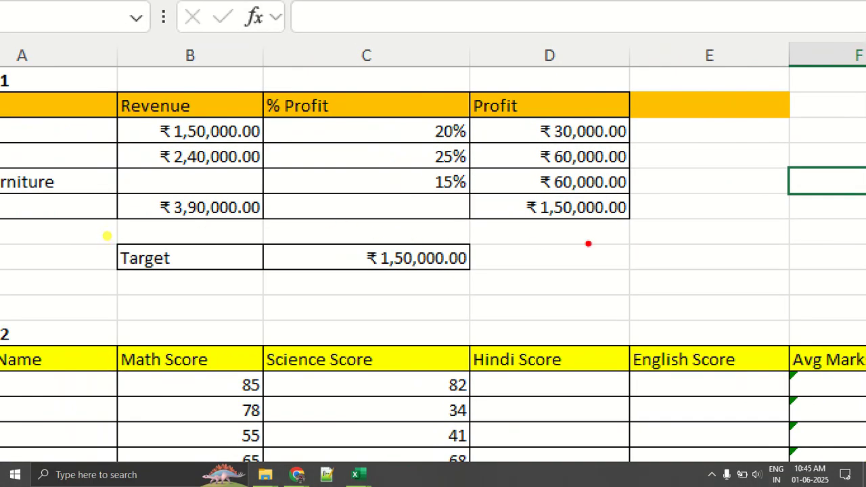
mouse_move(420, 199)
left_mouse_down()
mouse_move(534, 198)
mouse_move(719, 226)
mouse_move(833, 228)
left_mouse_up()
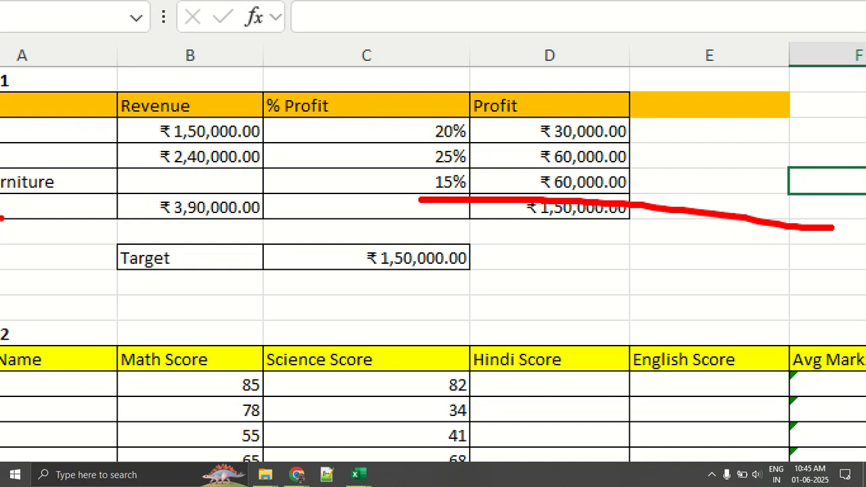
key("Escape")
left_click_drag(15, 217, 123, 216)
left_click_drag(285, 215, 257, 215)
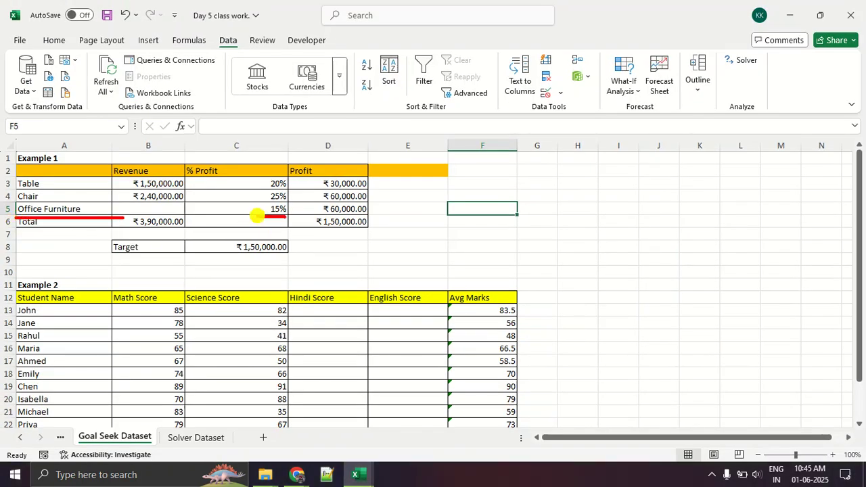
mouse_move(511, 232)
left_mouse_down()
mouse_move(549, 228)
mouse_move(566, 255)
left_mouse_up()
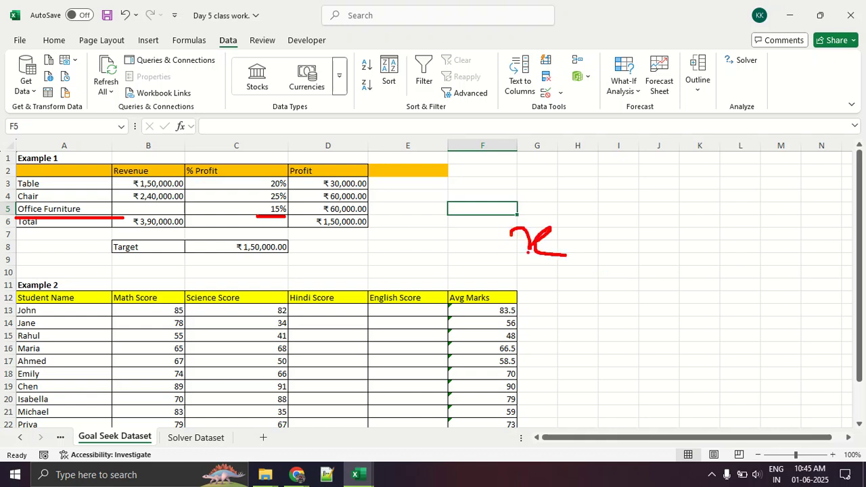
left_click_drag(535, 229, 515, 273)
mouse_move(591, 226)
left_mouse_down()
mouse_move(631, 254)
mouse_move(597, 261)
left_mouse_up()
mouse_move(674, 215)
left_mouse_down()
mouse_move(676, 258)
mouse_move(720, 218)
mouse_move(679, 256)
left_mouse_up()
left_click(739, 255)
mouse_move(742, 265)
left_mouse_down()
mouse_move(771, 224)
mouse_move(739, 224)
mouse_move(782, 250)
mouse_move(770, 253)
left_mouse_up()
left_click_drag(539, 326, 505, 328)
left_click_drag(562, 338, 505, 340)
left_click_drag(427, 210, 316, 215)
left_click_drag(596, 295, 603, 334)
left_click_drag(580, 329, 613, 331)
left_click_drag(654, 310, 644, 321)
left_click_drag(501, 285, 632, 278)
left_click_drag(633, 281, 533, 291)
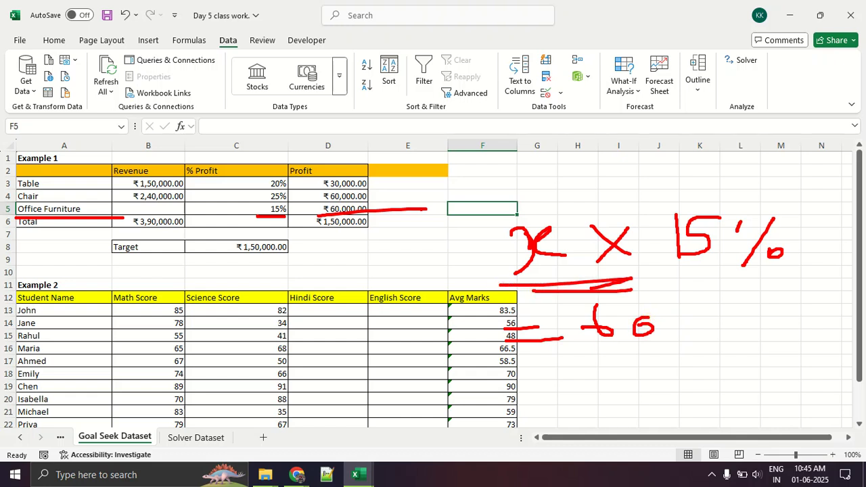
key("Escape")
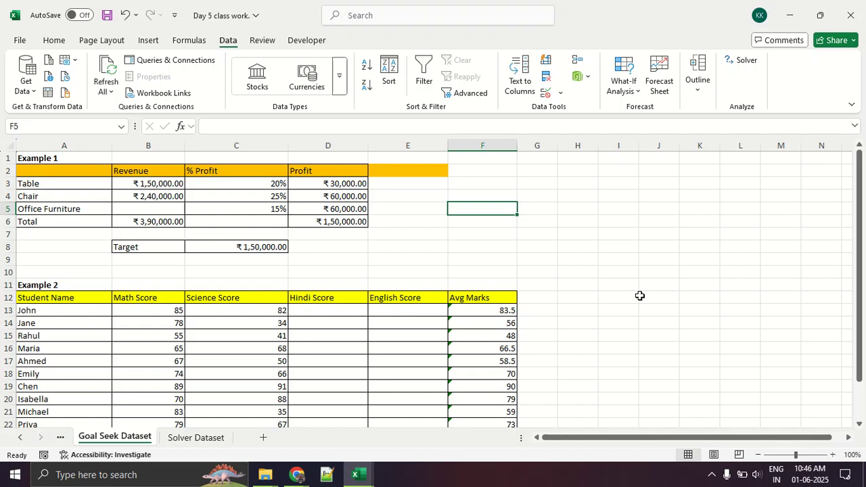
Switch to the Calculator app by searching the computer for "cal".
key("super")
key("super")
left_click(601, 223)
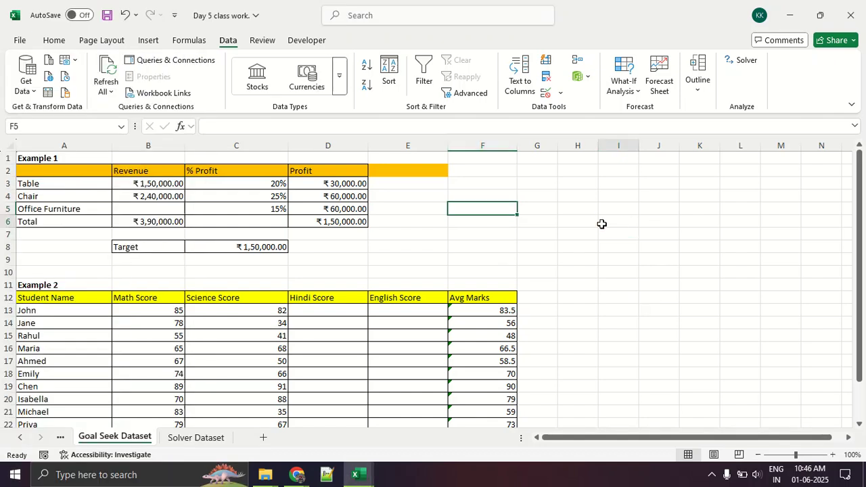
key("super")
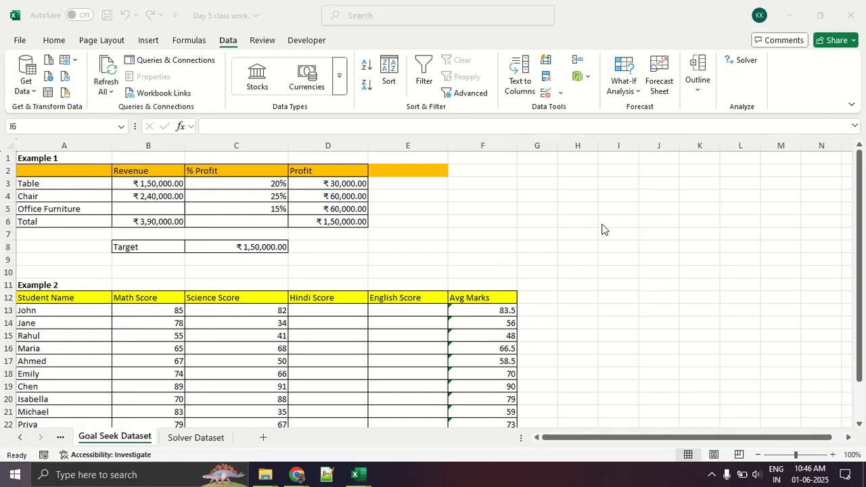
type("cal")
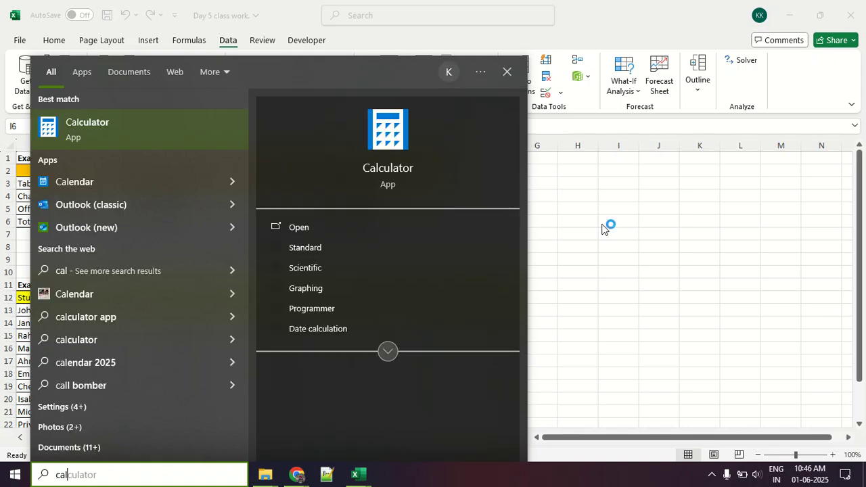
key("Return")
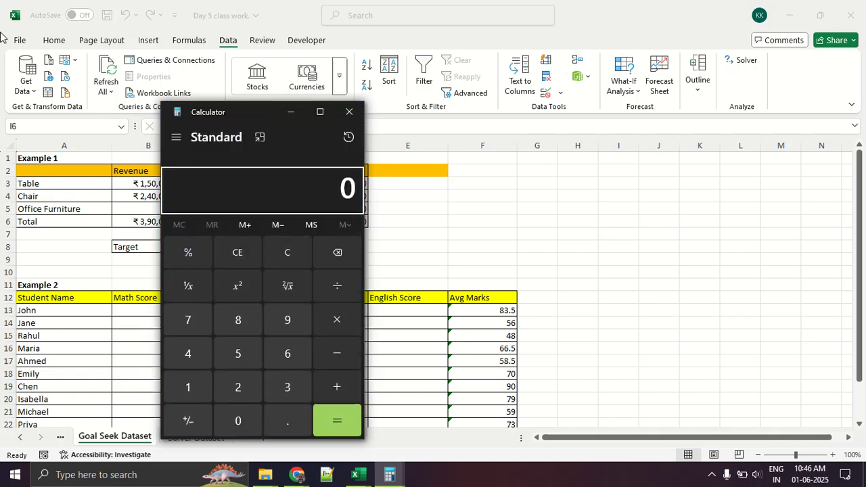
Calculate 60000 divided by 15% for the Office Furniture revenue and close Calculator.
left_click(281, 350)
left_click(243, 416)
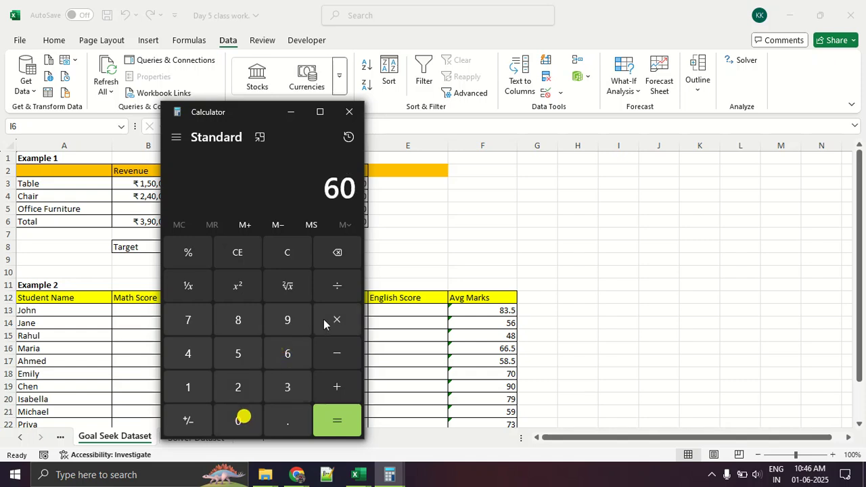
left_click(237, 430)
left_click(237, 431)
left_click(341, 289)
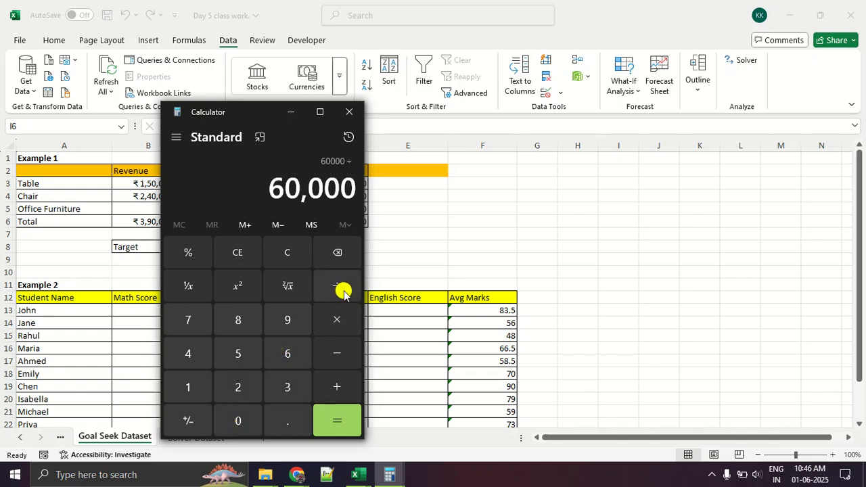
left_click(194, 386)
left_click(225, 359)
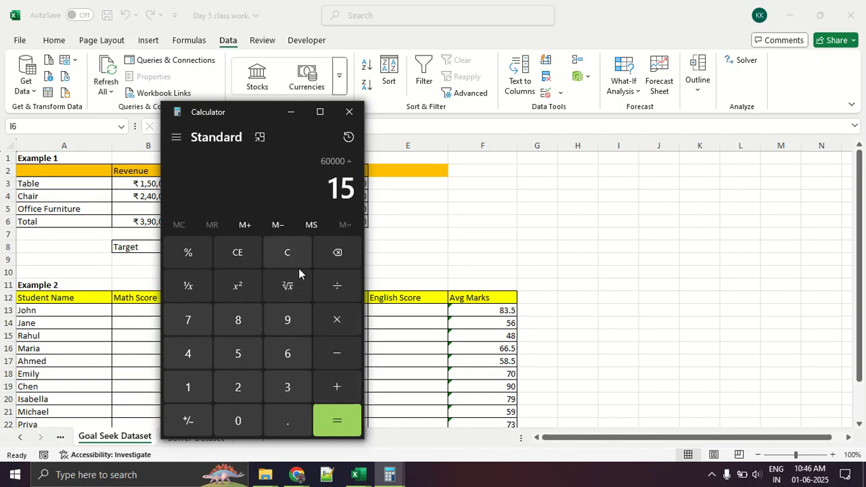
left_click(202, 260)
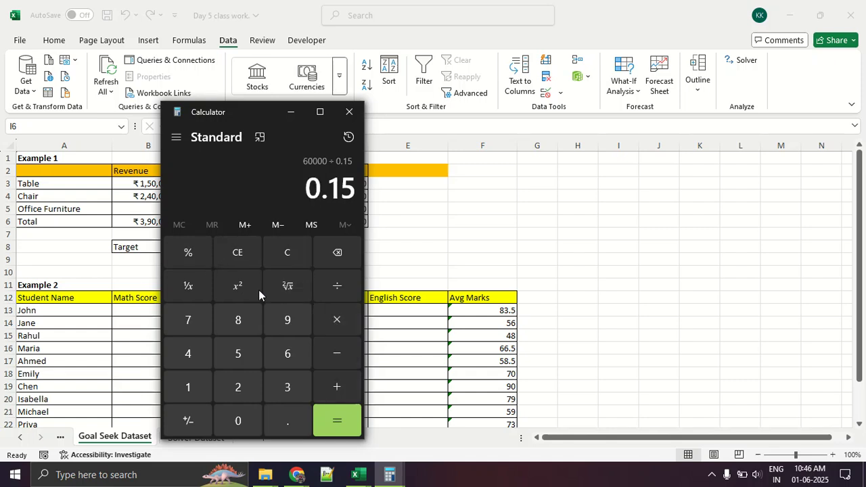
left_click(329, 422)
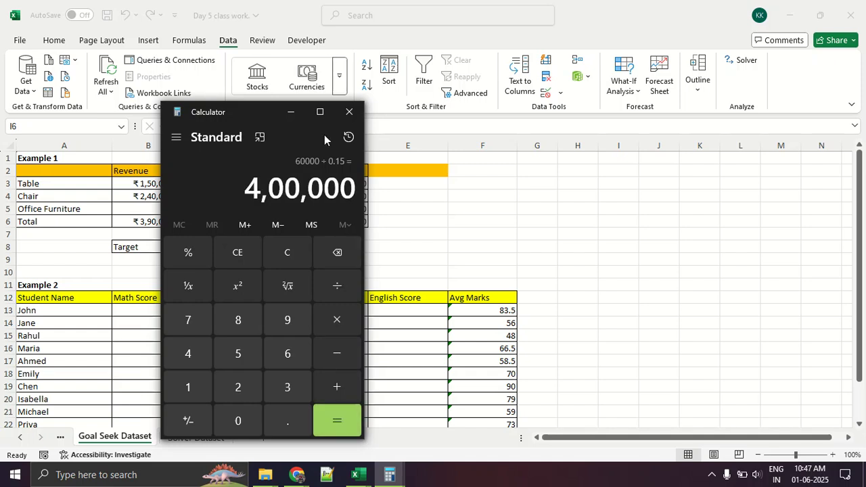
left_click(344, 115)
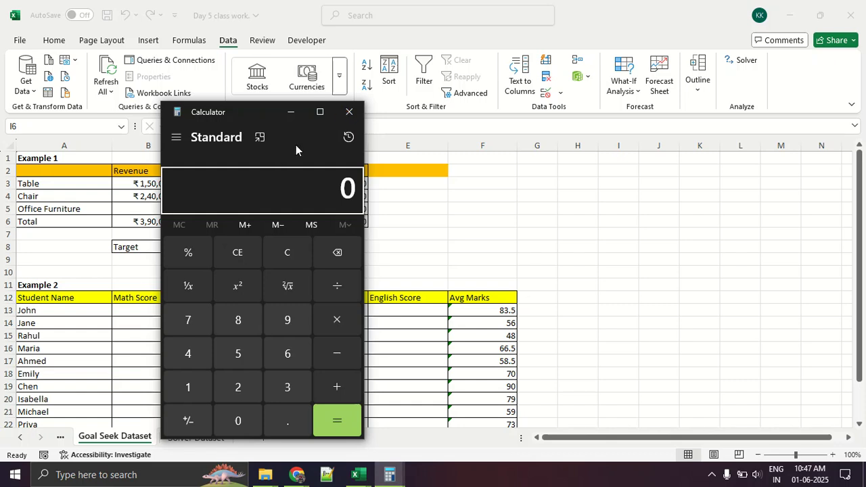
left_click(345, 117)
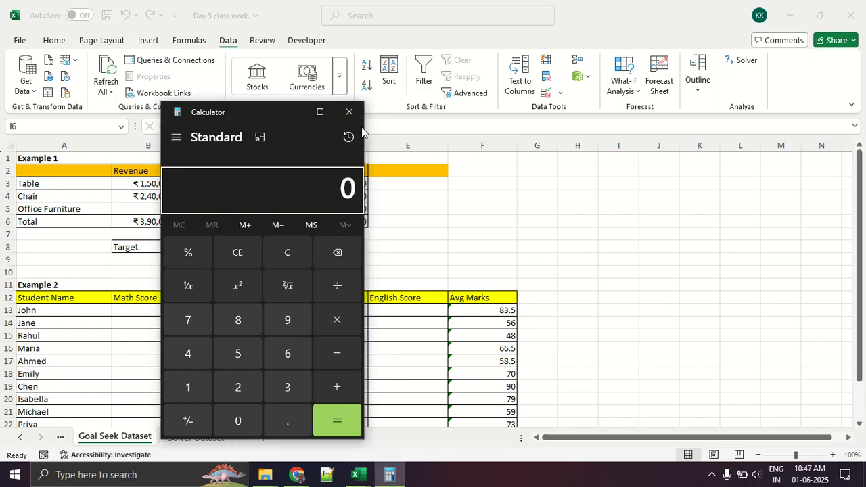
left_click(361, 119)
Enter the formula =D5/C5 in B5 to derive the Office Furniture revenue from its profit and percentage.
left_click(171, 203)
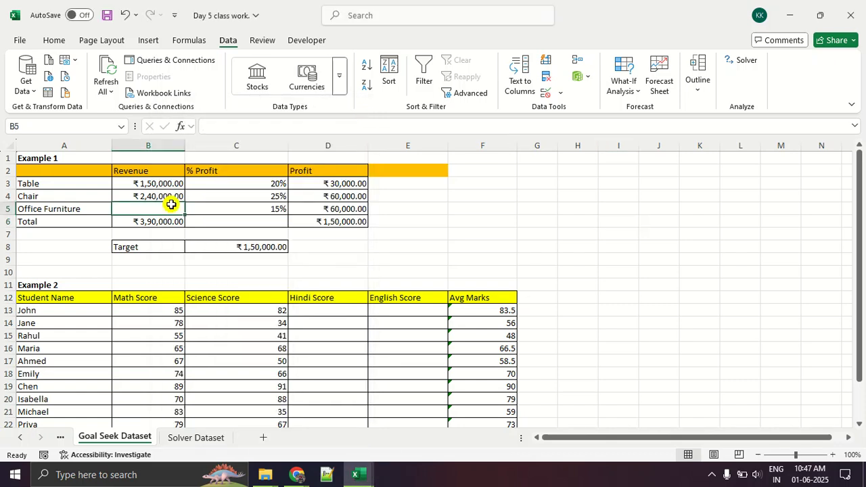
type("=")
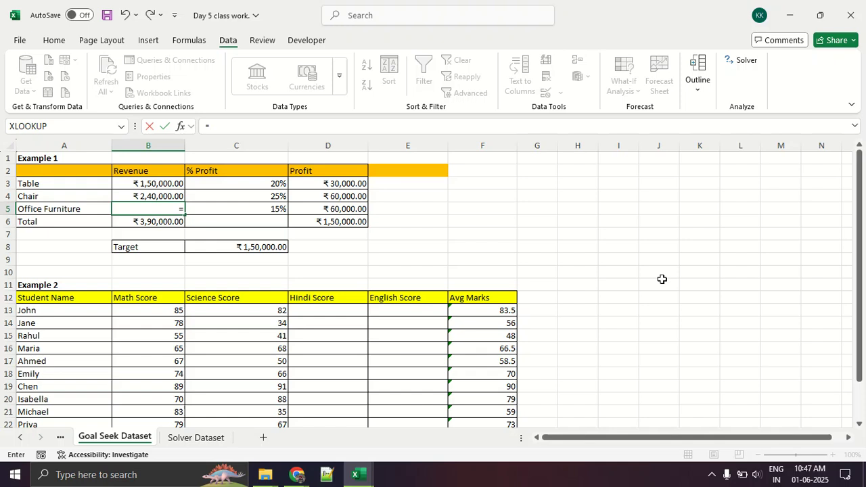
left_click(350, 126)
left_click(323, 206)
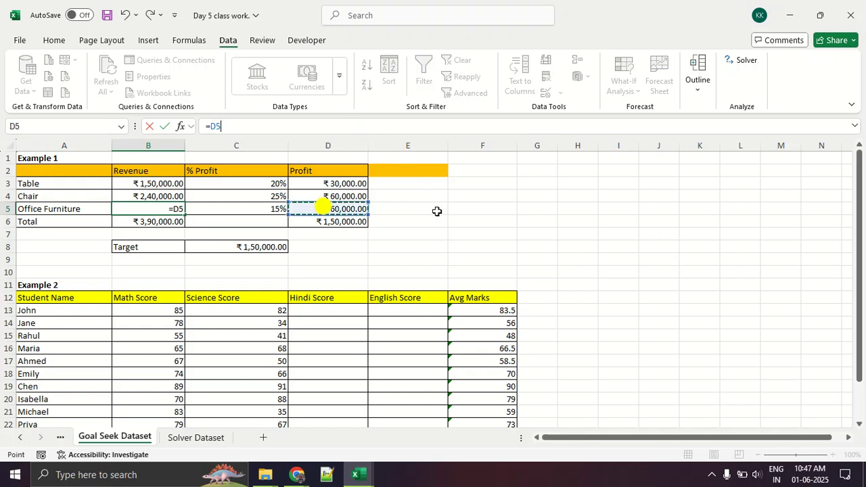
type("/")
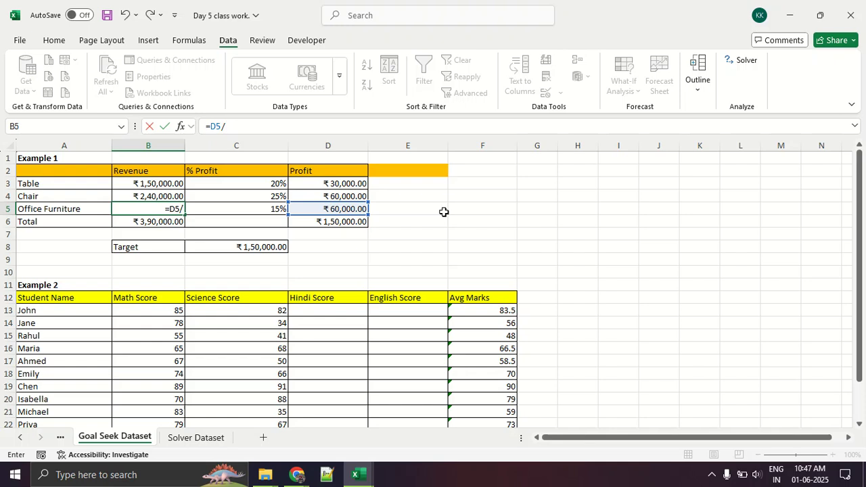
left_click(261, 208)
key("Return")
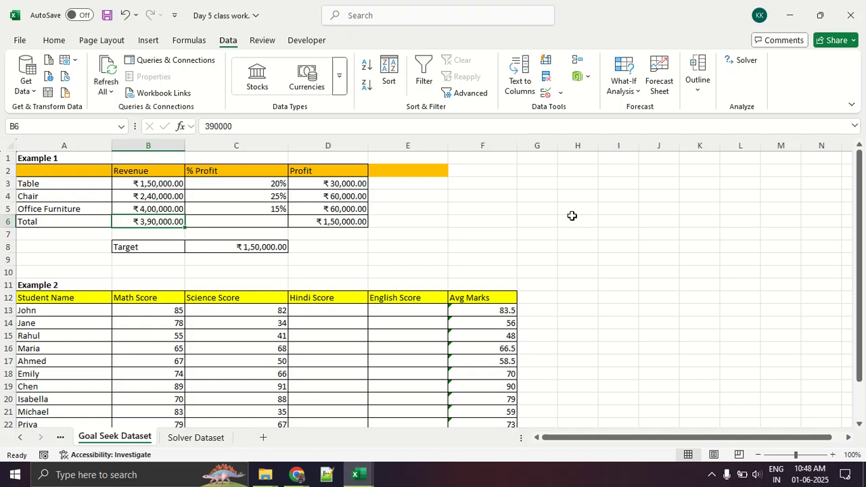
key("alt+Tab")
key("alt+Tab")
key("alt+Tab")
key("alt+Tab")
key("alt+Tab")
key("alt+Tab")
key("alt+Tab")
key("alt+Tab")
key("alt+Tab")
key("alt+Tab")
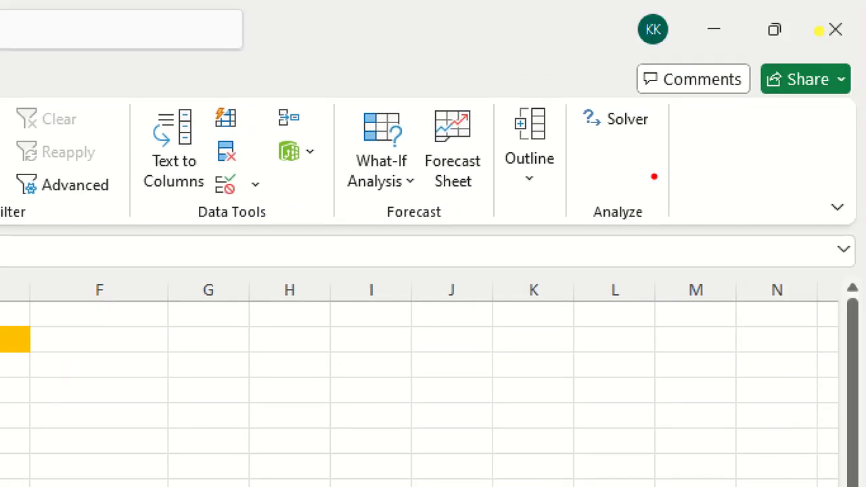
mouse_move(568, 141)
left_mouse_down()
mouse_move(664, 137)
mouse_move(541, 137)
left_mouse_up()
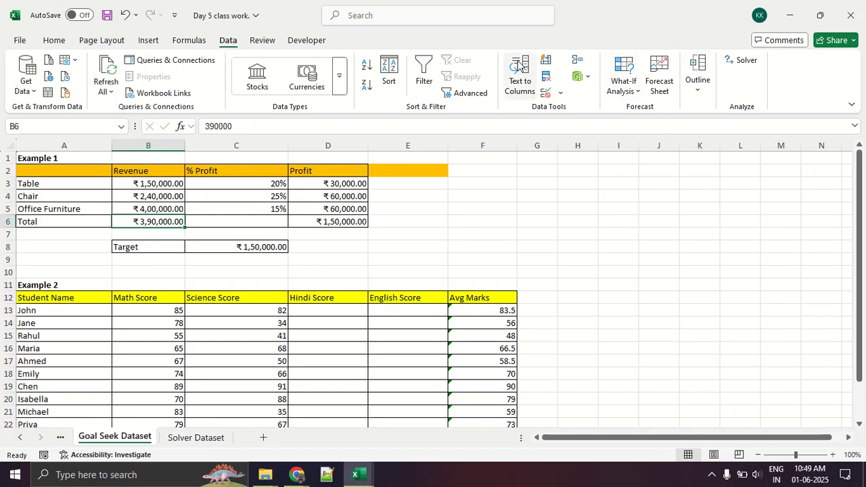
mouse_move(253, 23)
left_mouse_down()
mouse_move(232, 49)
mouse_move(193, 35)
mouse_move(253, 28)
mouse_move(651, 45)
mouse_move(740, 59)
mouse_move(713, 57)
mouse_move(762, 51)
left_mouse_up()
key("Escape")
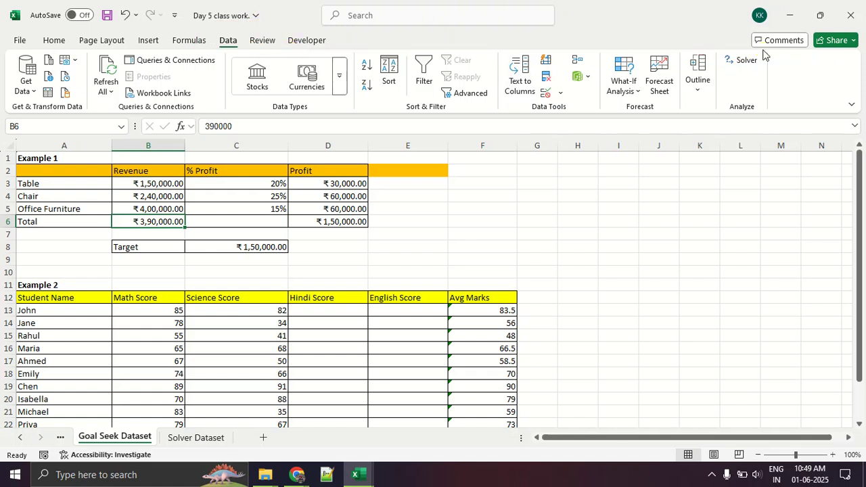
Switch to the Google Meet call in Chrome and review the in-call messages and the list of participants.
key("alt+Tab")
key("alt+Tab")
key("alt+Tab")
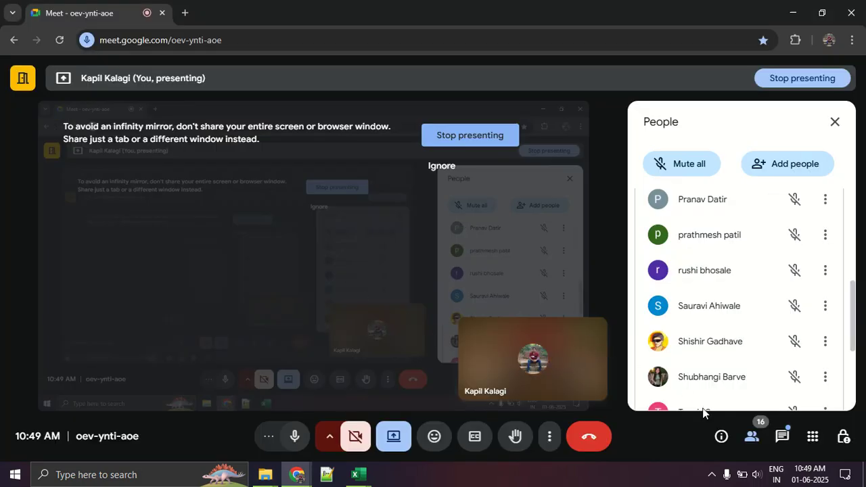
left_click(781, 436)
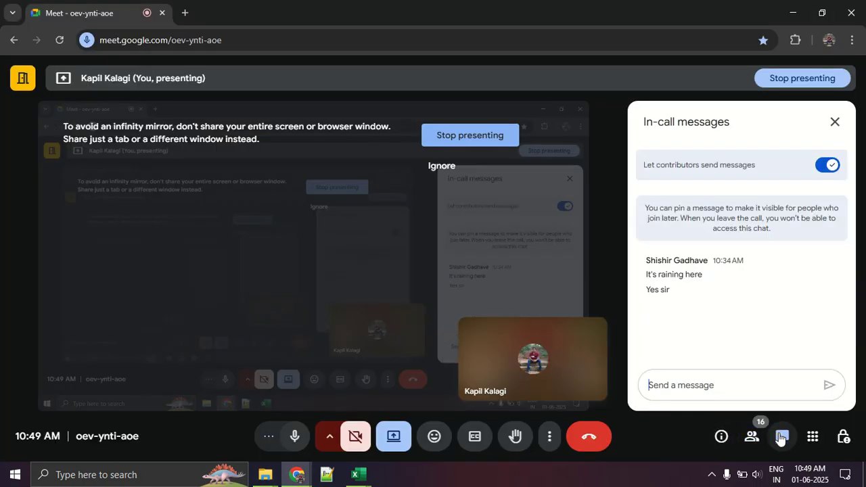
left_click(781, 436)
left_click(781, 438)
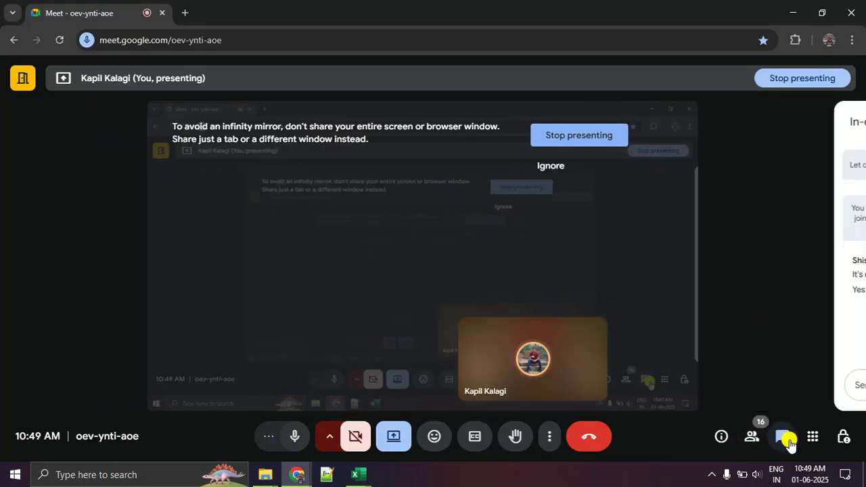
left_click(763, 444)
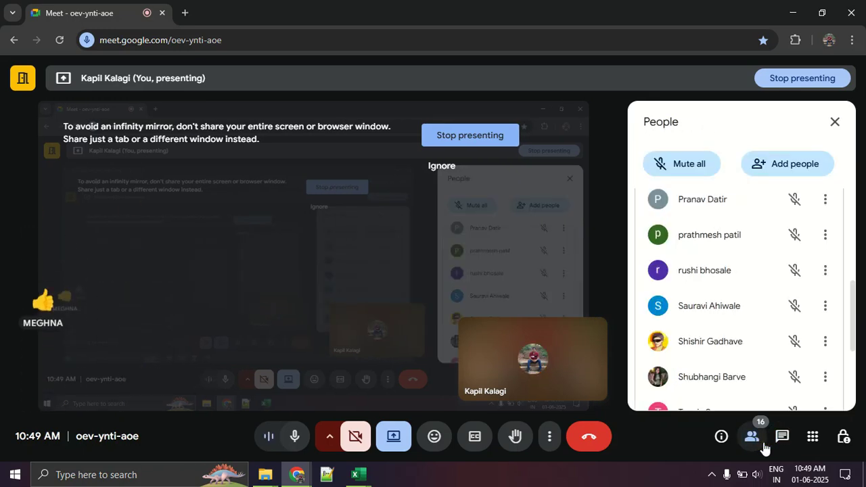
left_click(763, 444)
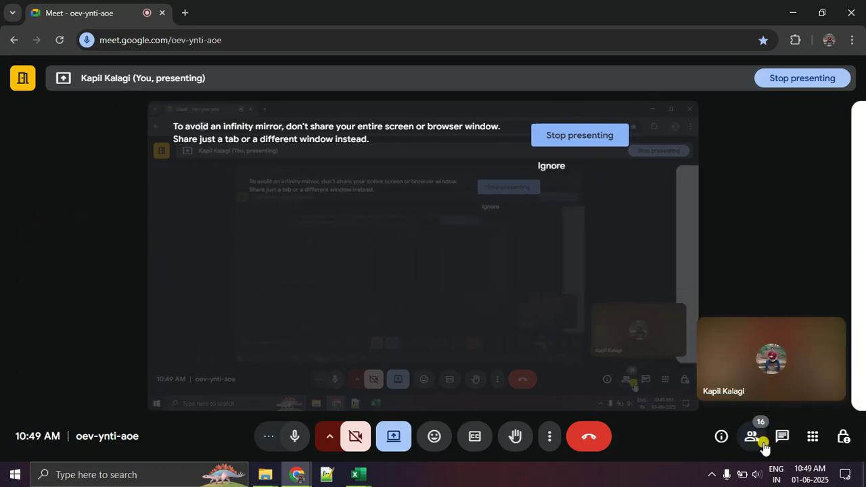
left_click(763, 445)
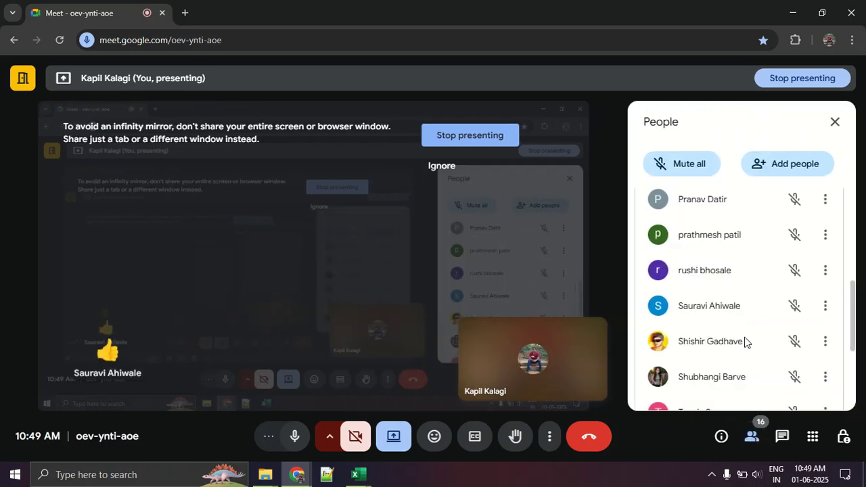
scroll(746, 344, "down", 3)
scroll(746, 340, "up", 2)
scroll(744, 338, "up", 3)
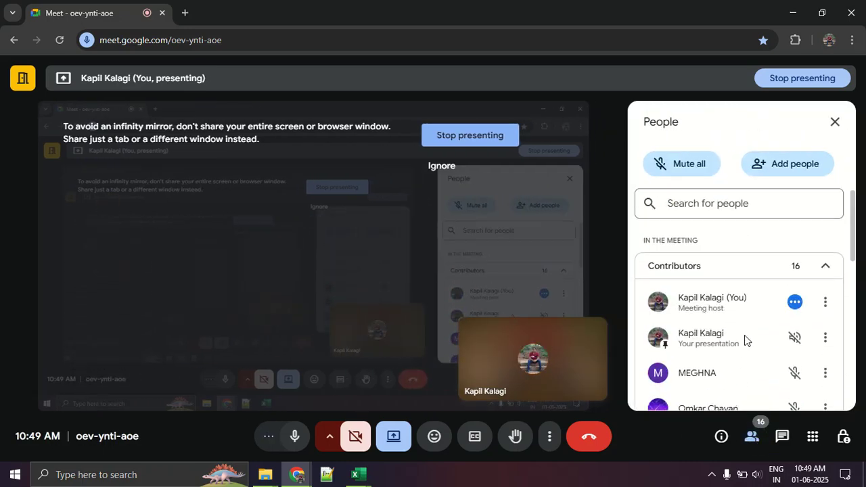
scroll(744, 338, "down", 5)
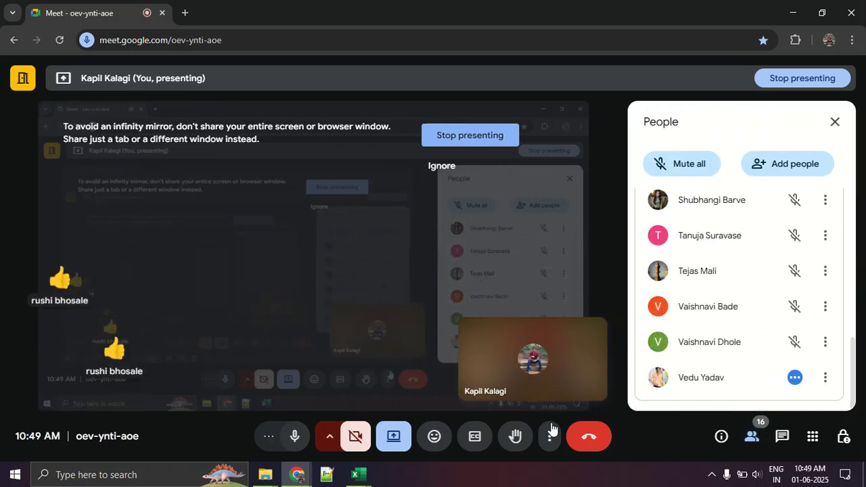
Switch back to the Day 5 class work workbook in Excel.
key("alt+Tab")
key("alt+Tab")
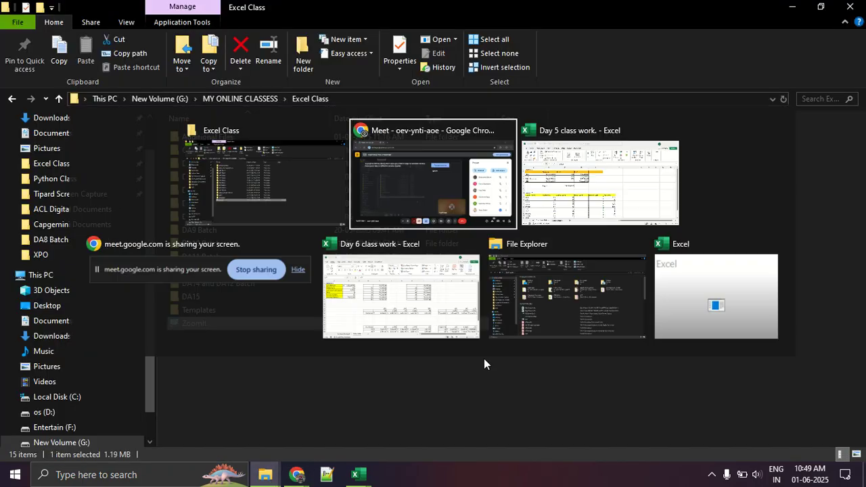
key("alt+Tab")
key("alt+Tab")
key("Tab")
key("Tab")
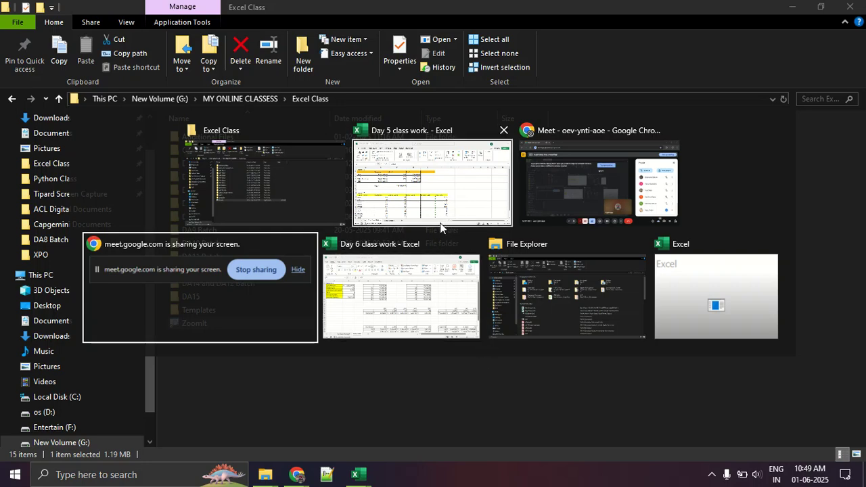
left_click(438, 177)
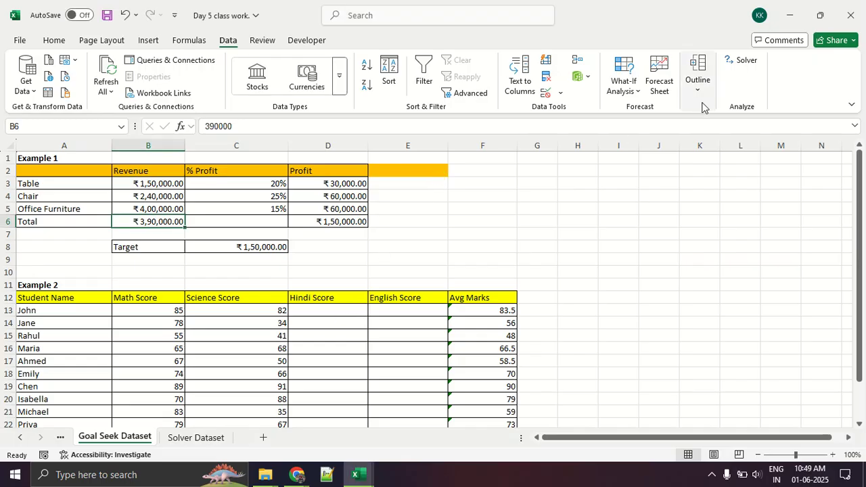
mouse_move(711, 71)
left_mouse_down()
mouse_move(775, 65)
mouse_move(703, 73)
mouse_move(783, 67)
left_mouse_up()
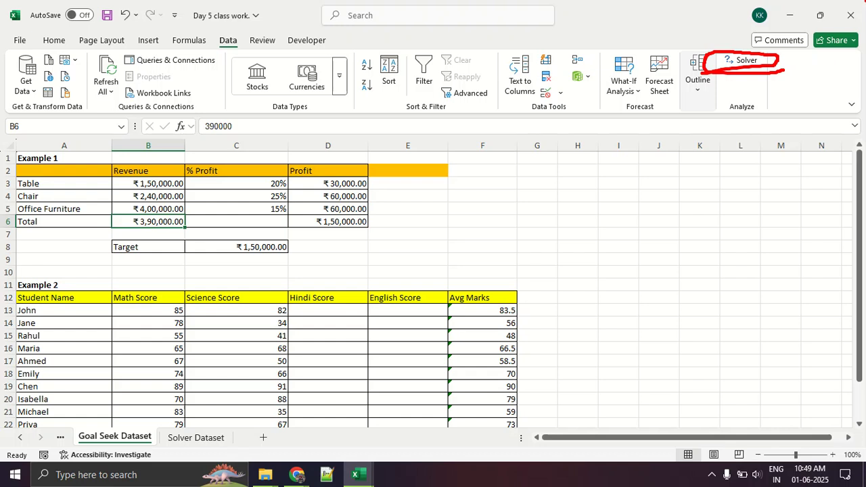
key("Escape")
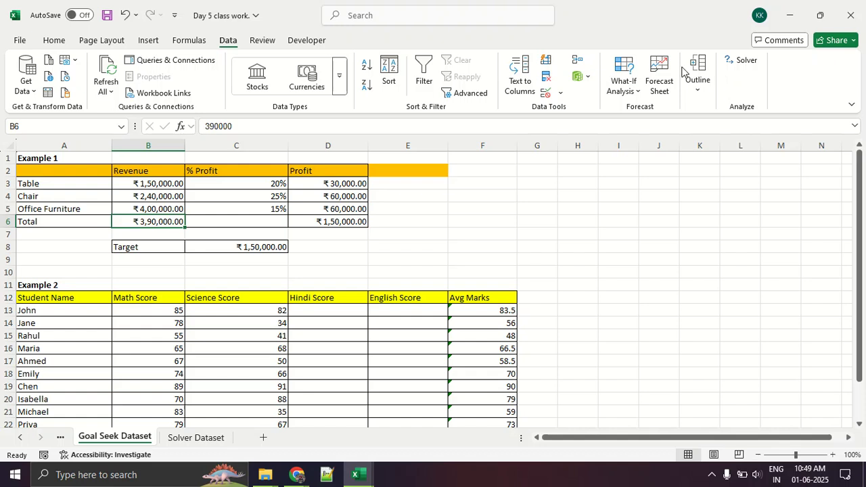
Open the list of available Excel add-ins through Excel Options, review the Solver Add-in entry and close the list.
left_click(20, 38)
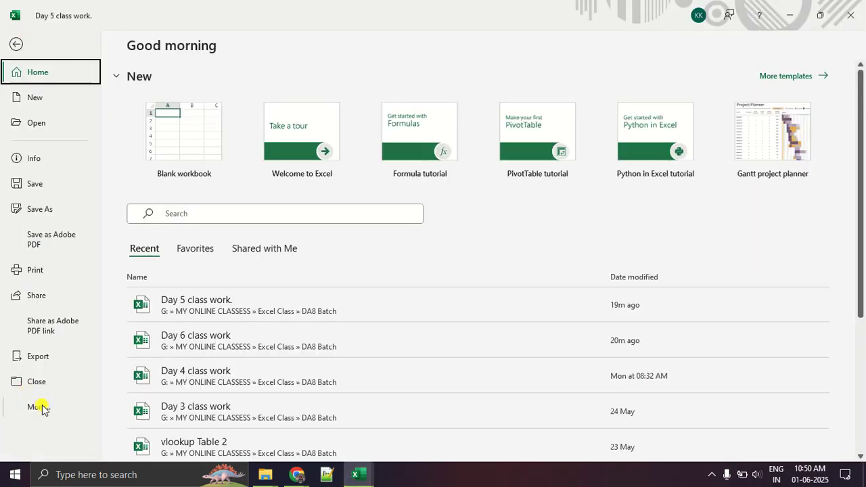
left_click(40, 408)
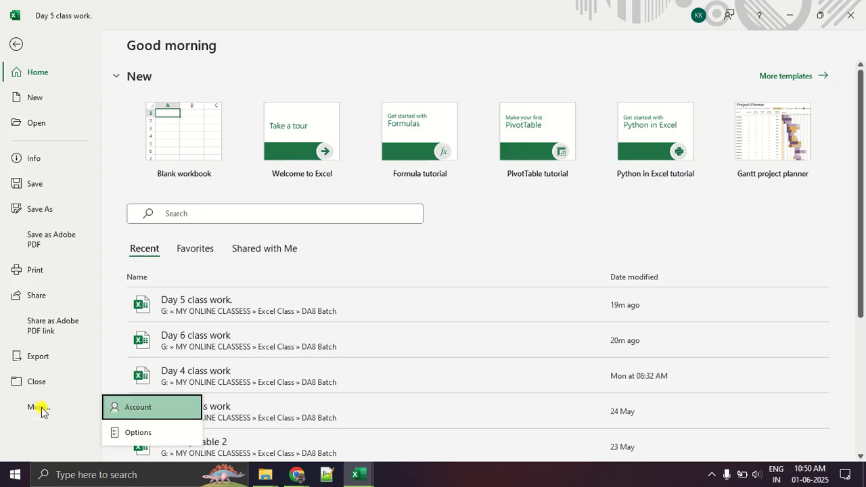
left_click(133, 433)
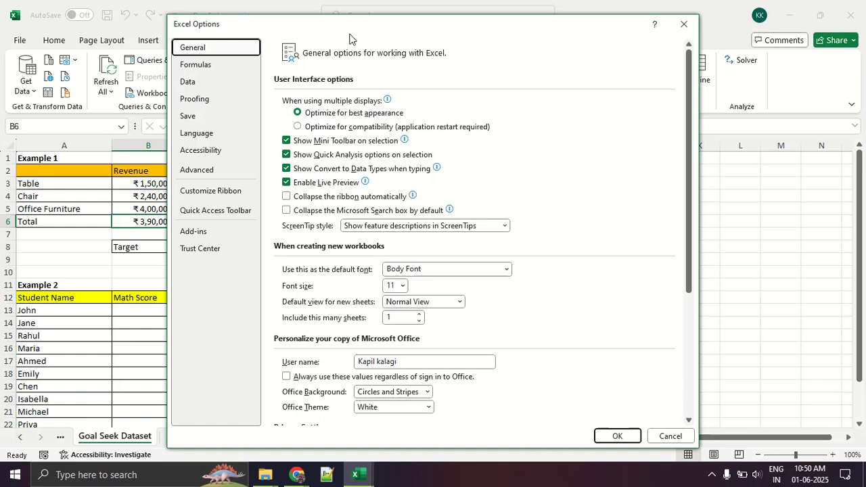
left_click_drag(359, 15, 366, 10)
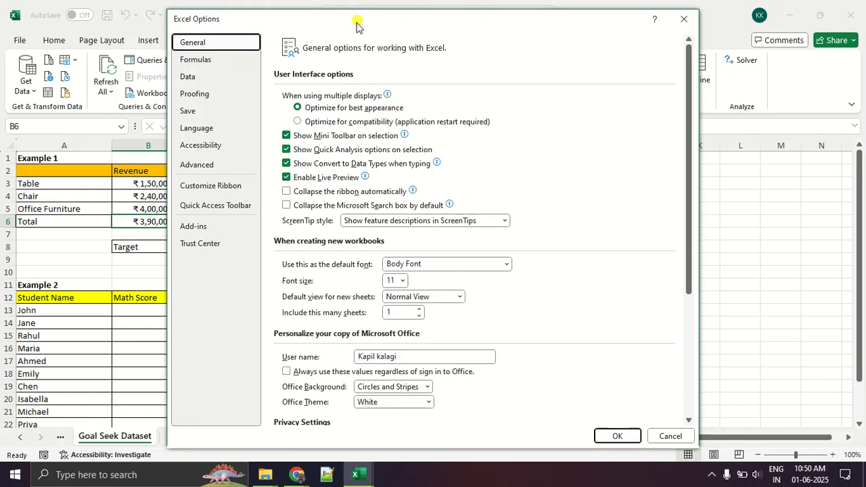
left_click(199, 232)
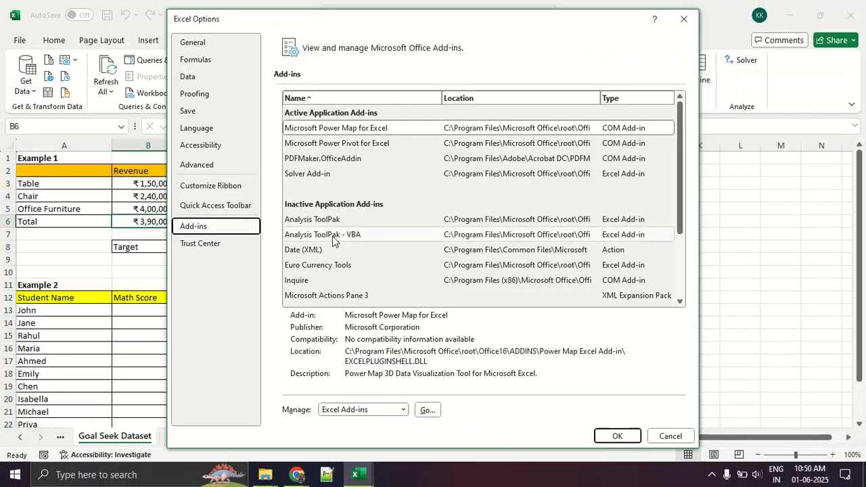
mouse_move(241, 220)
left_mouse_down()
mouse_move(229, 233)
mouse_move(291, 216)
mouse_move(379, 307)
mouse_move(433, 428)
mouse_move(440, 392)
left_mouse_up()
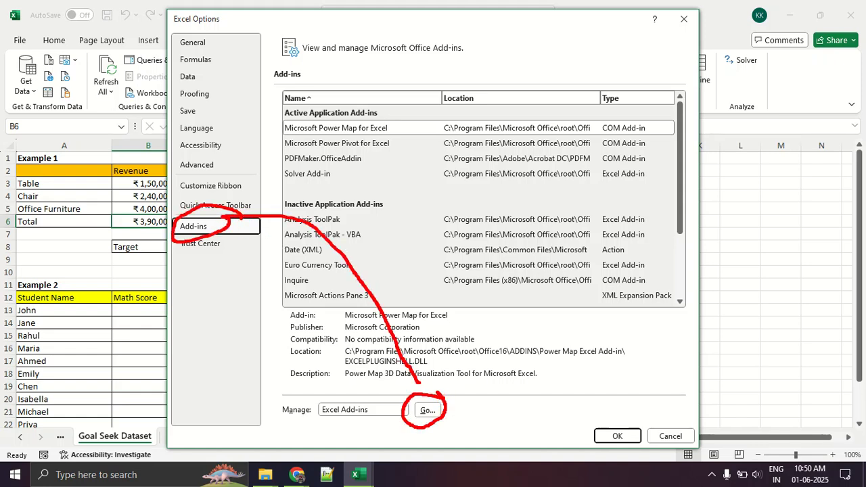
key("Escape")
left_click(427, 409)
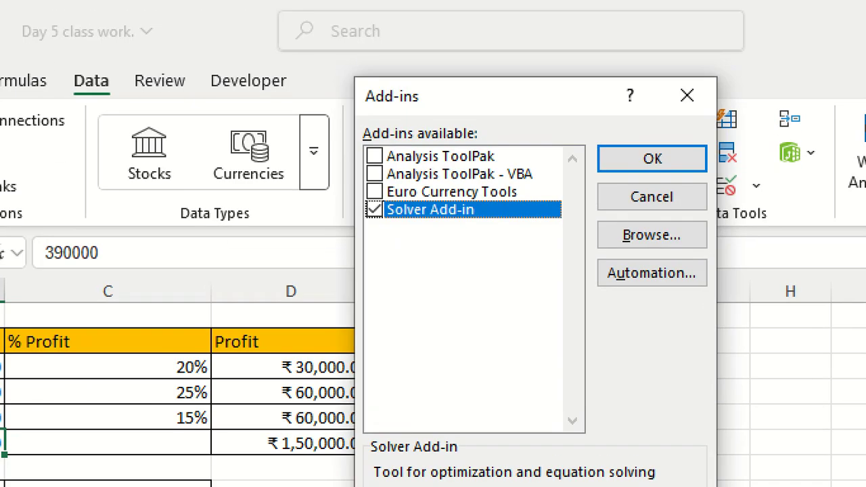
mouse_move(443, 110)
left_mouse_down()
mouse_move(385, 114)
mouse_move(551, 247)
mouse_move(400, 134)
left_mouse_up()
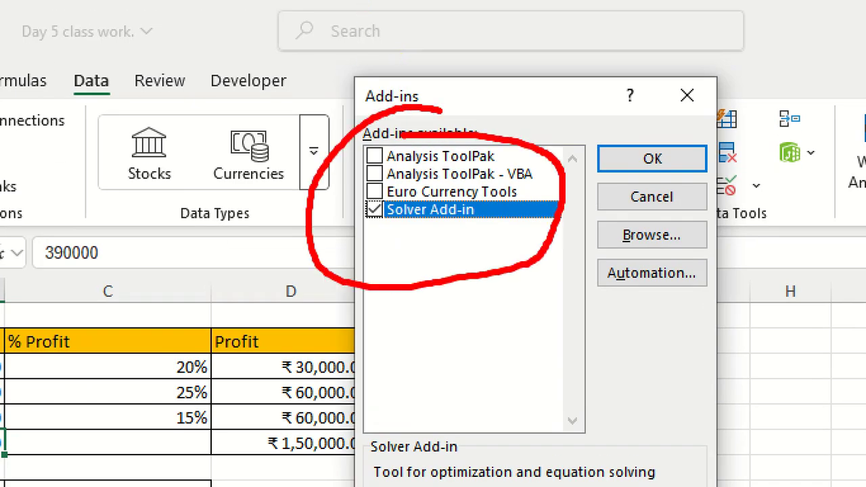
left_click_drag(527, 233, 324, 234)
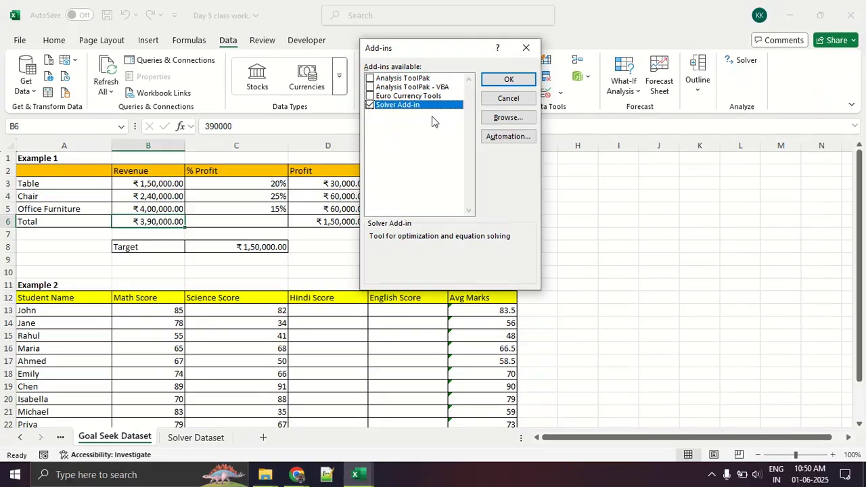
left_click(652, 158)
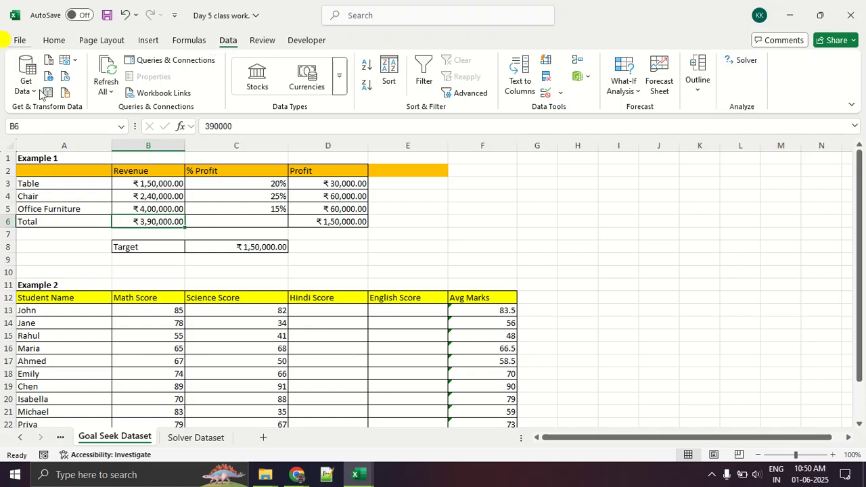
Enable the Analysis ToolPak add-in alongside the Solver Add-in through Excel Options.
left_click(18, 42)
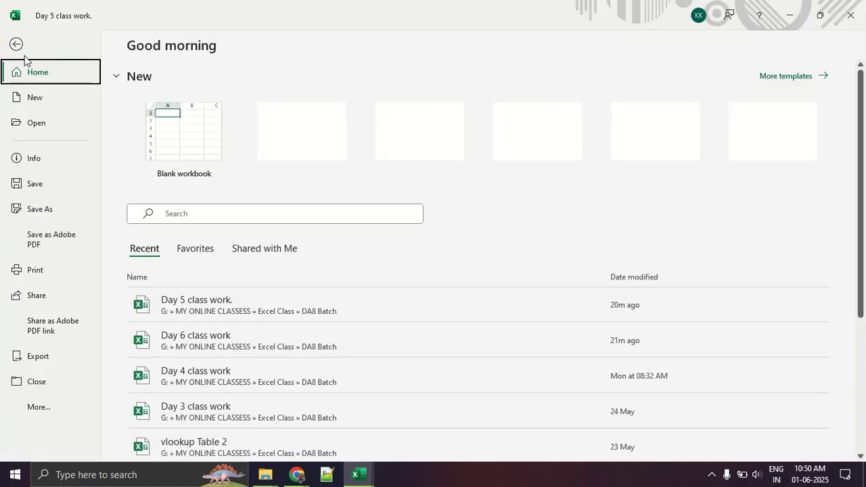
left_click(50, 405)
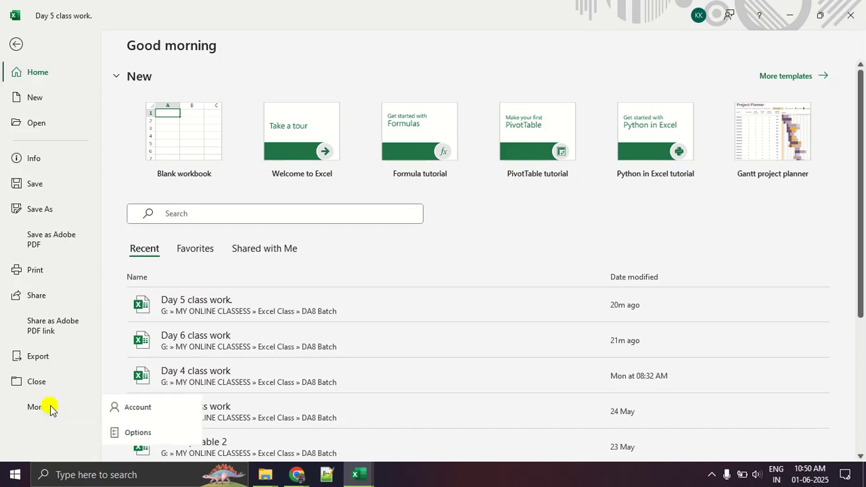
left_click(152, 438)
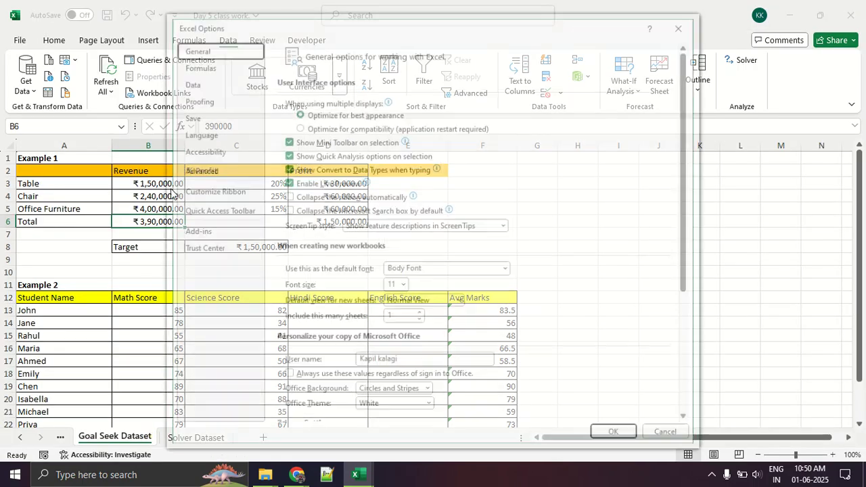
left_click(197, 232)
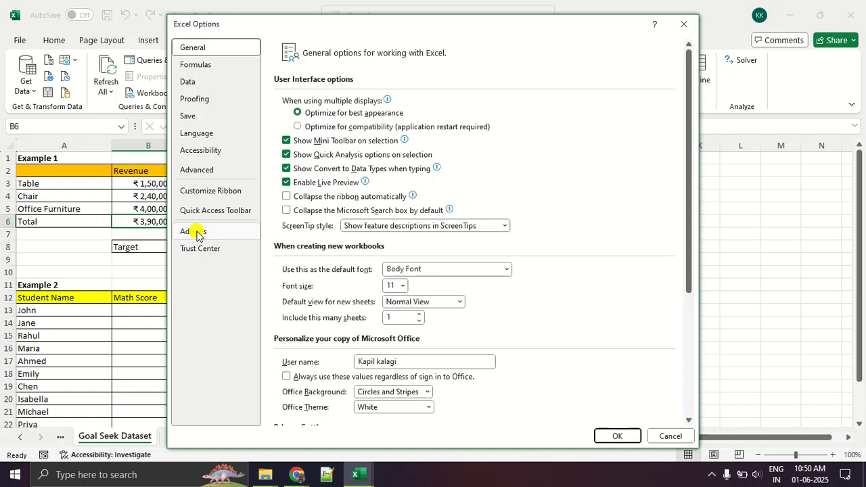
left_click(430, 411)
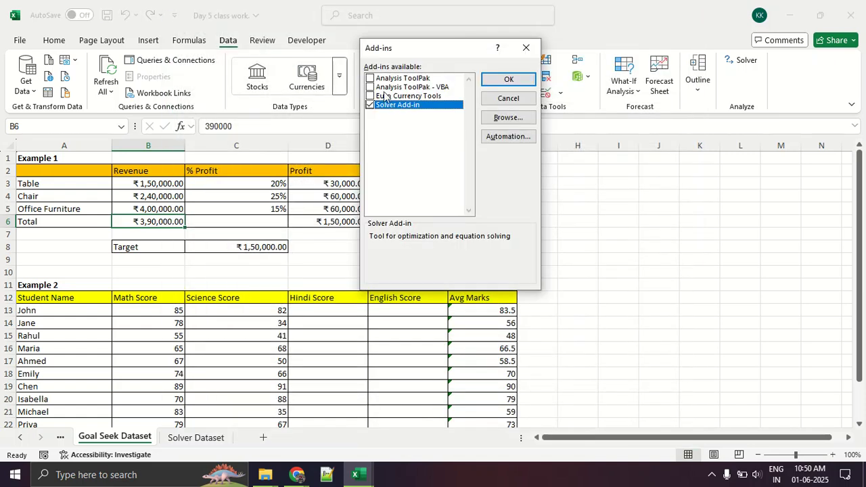
left_click(388, 80)
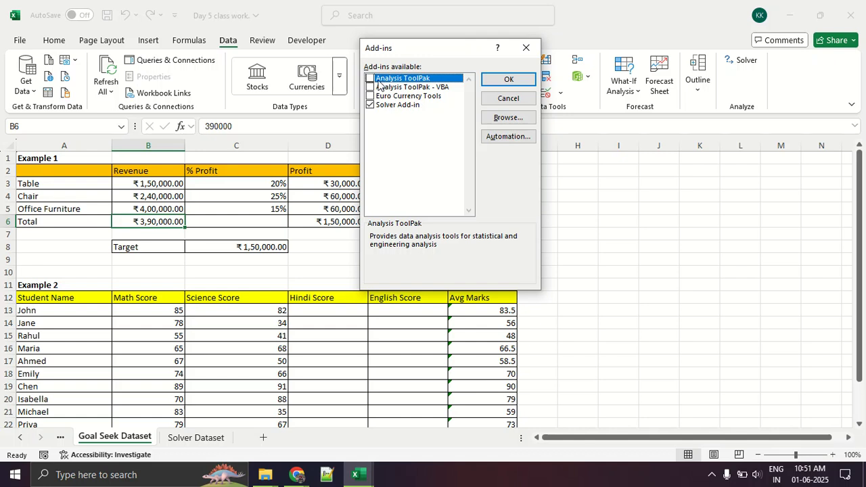
left_click(369, 78)
left_click(490, 80)
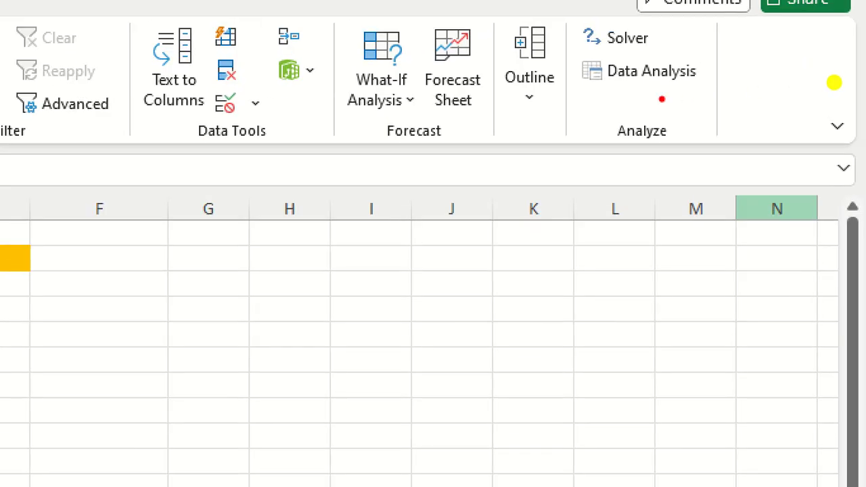
mouse_move(586, 97)
left_mouse_down()
mouse_move(790, 93)
mouse_move(509, 63)
mouse_move(719, 48)
mouse_move(551, 61)
mouse_move(731, 88)
left_mouse_up()
left_click_drag(641, 40, 744, 60)
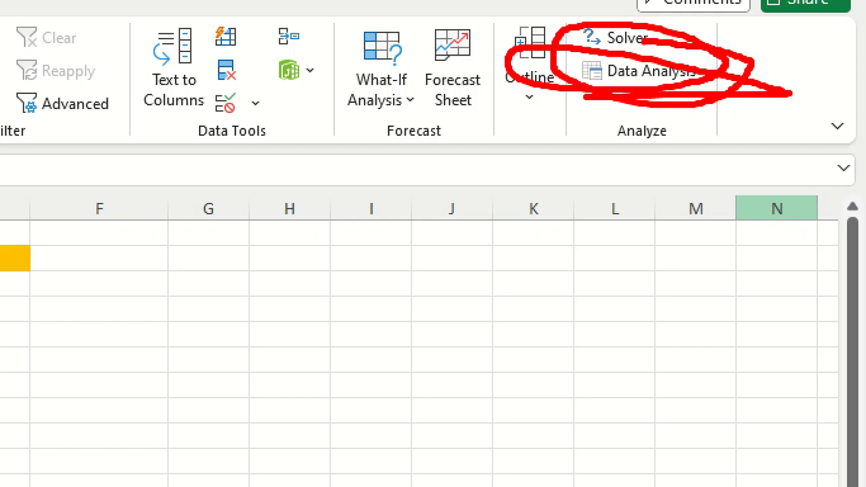
key("Escape")
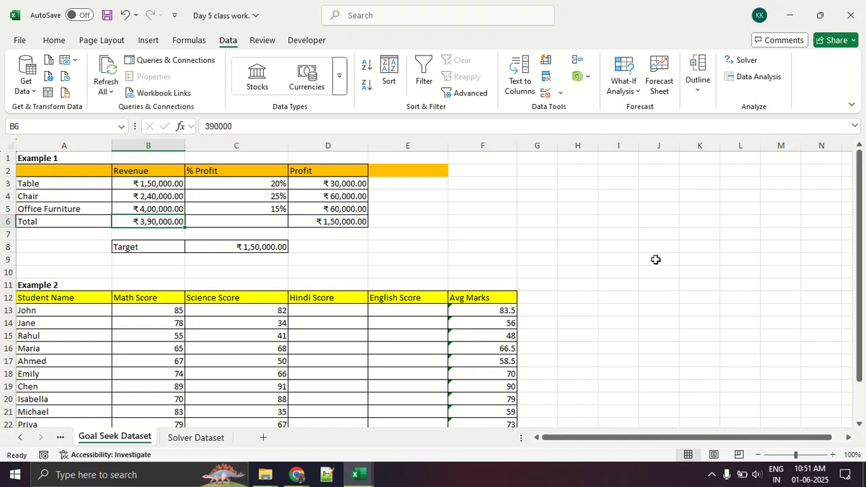
Examine the Example 2 student score table, marking its header row across to the Avg Marks column.
scroll(580, 277, "down", 2)
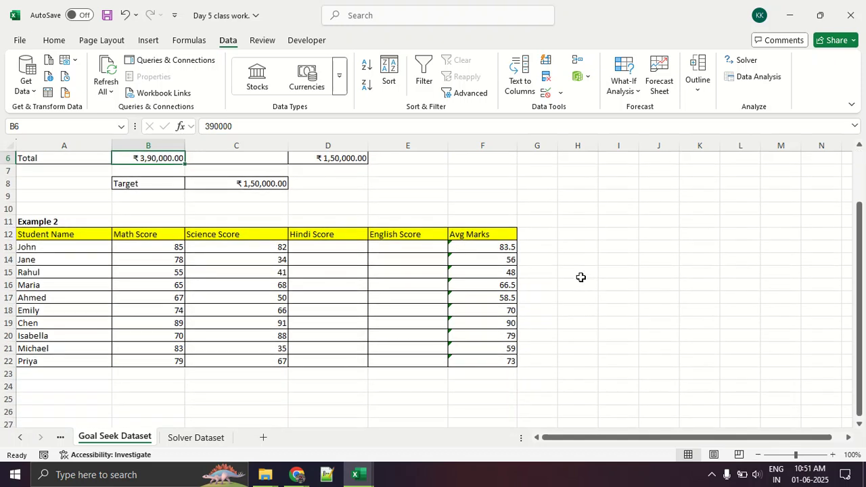
scroll(554, 277, "down", 2)
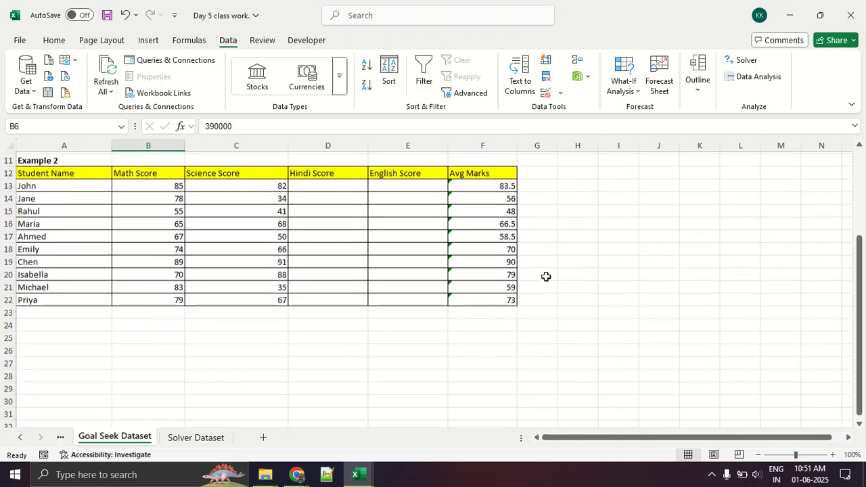
left_click(52, 294)
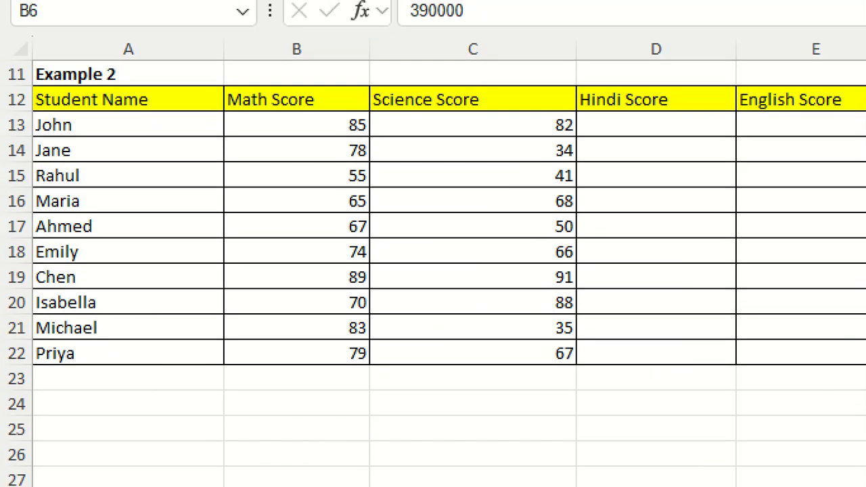
left_click_drag(2, 126, 242, 110)
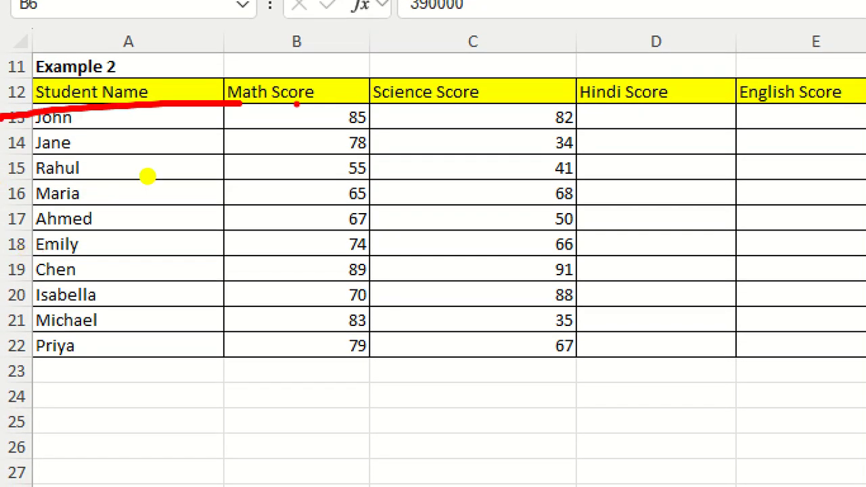
left_click_drag(296, 103, 865, 102)
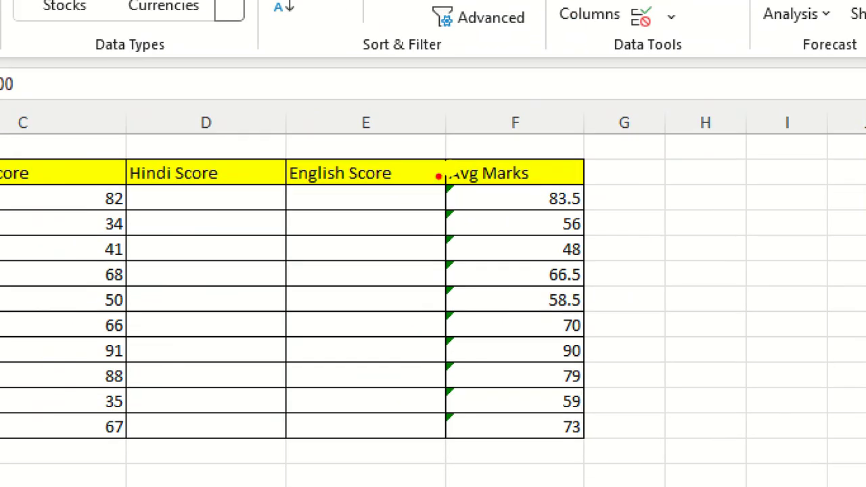
left_click_drag(406, 181, 604, 179)
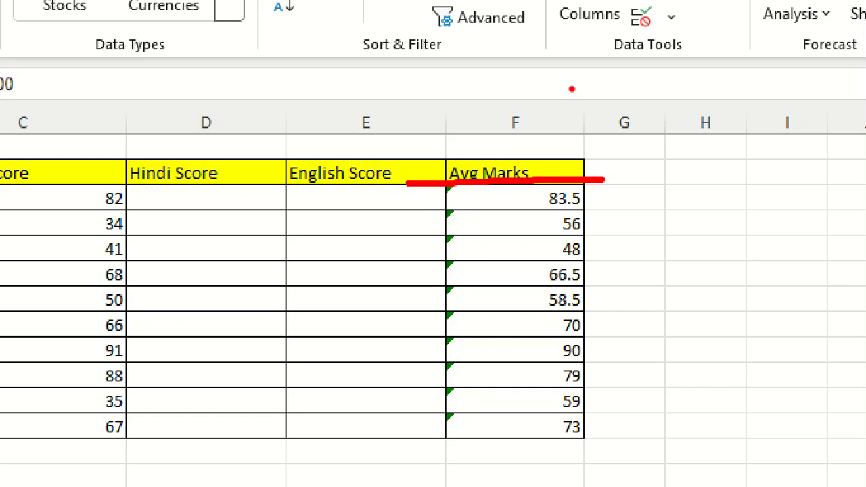
key("Escape")
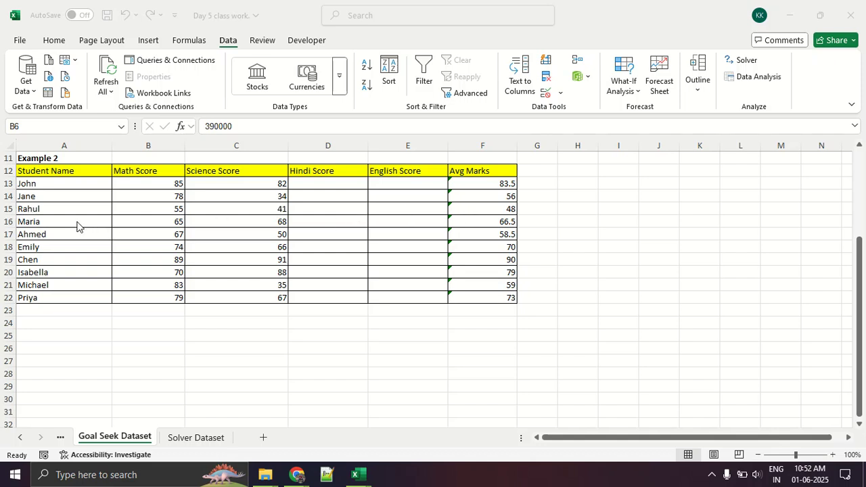
left_click(59, 208)
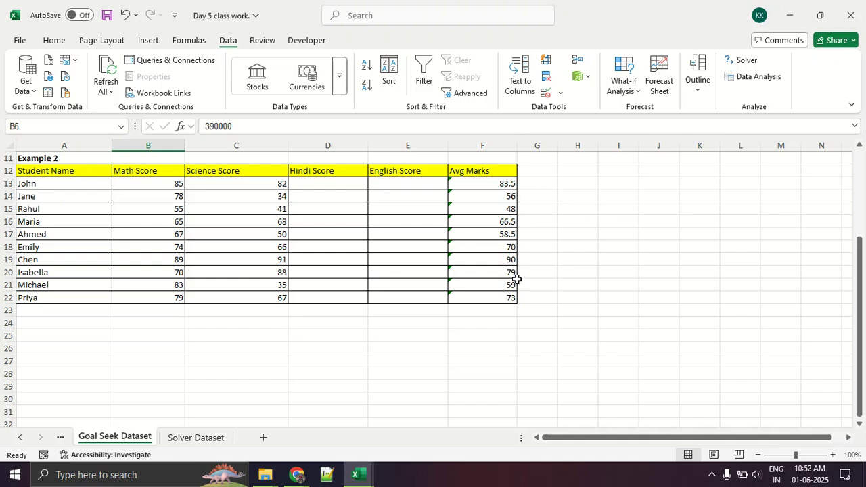
Open Solver and pick cell F15, the row 15 average marks, as the objective.
left_click(510, 208)
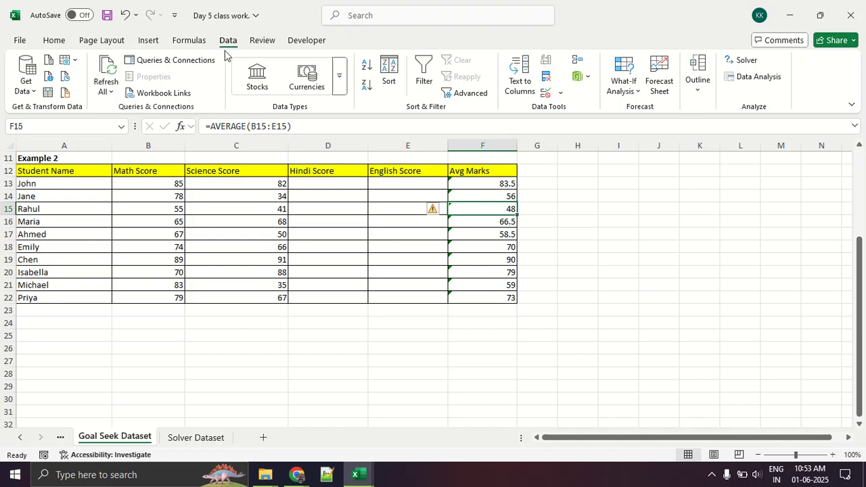
left_click(745, 61)
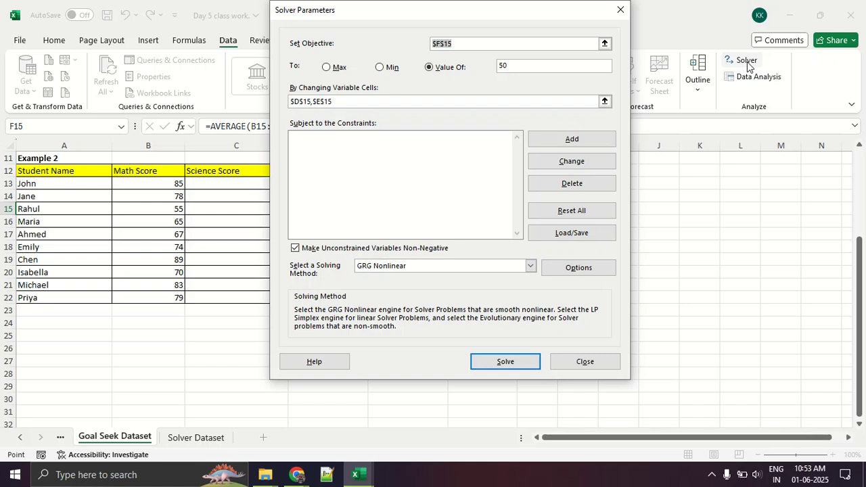
key("BackSpace")
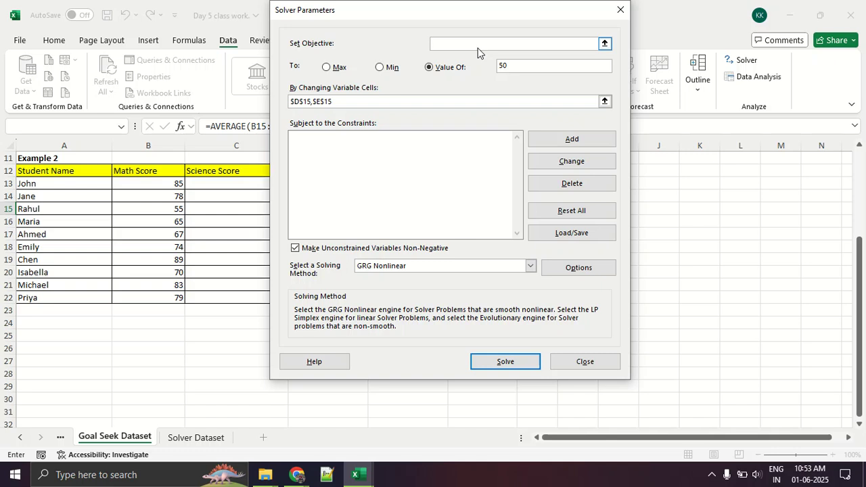
left_click_drag(462, 8, 180, 85)
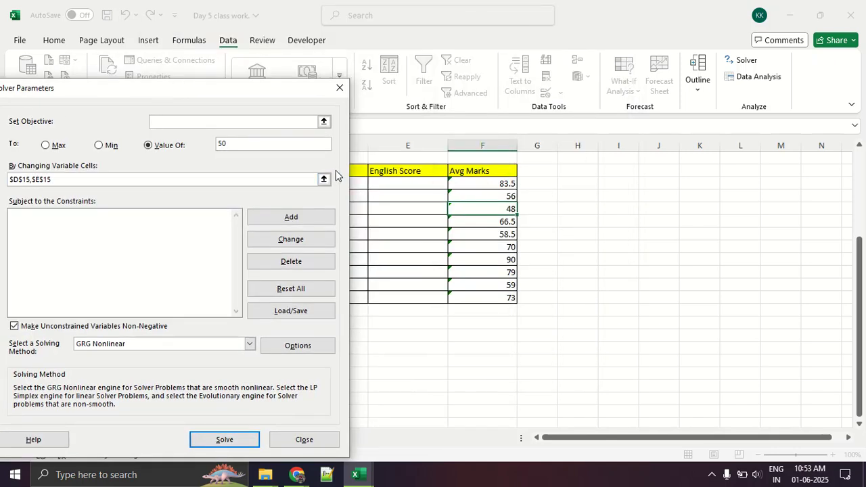
left_click(323, 121)
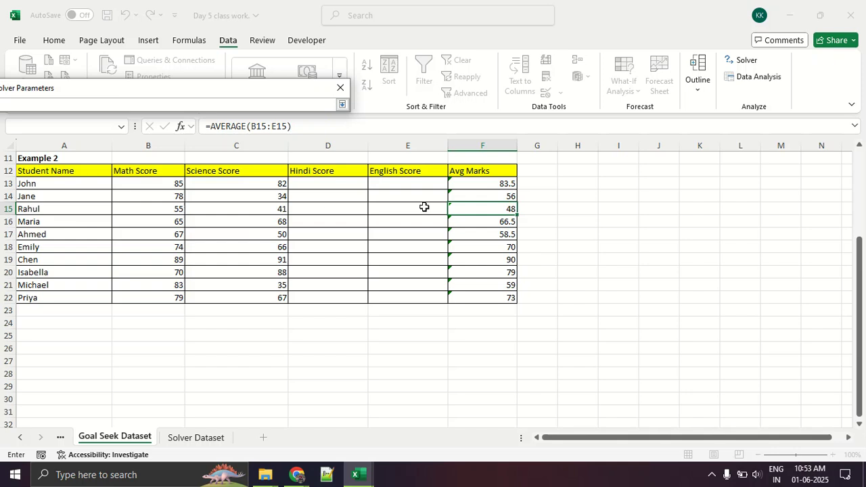
left_click(471, 208)
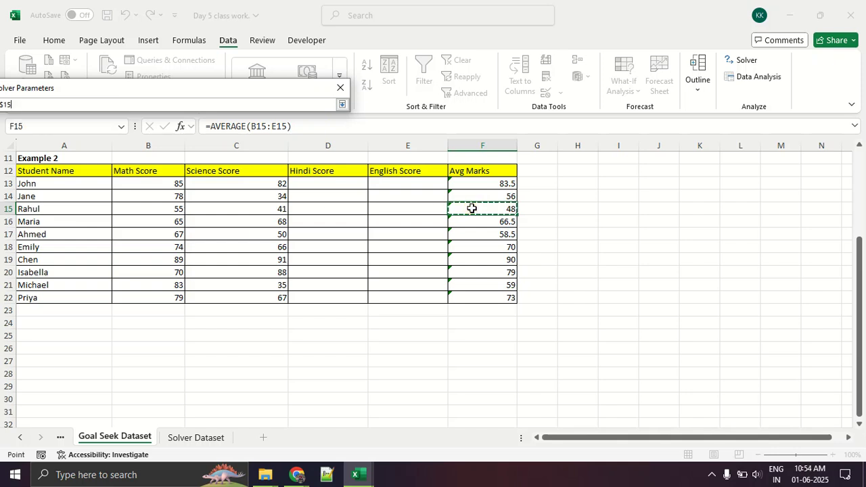
left_click(341, 106)
left_click_drag(254, 90, 495, 61)
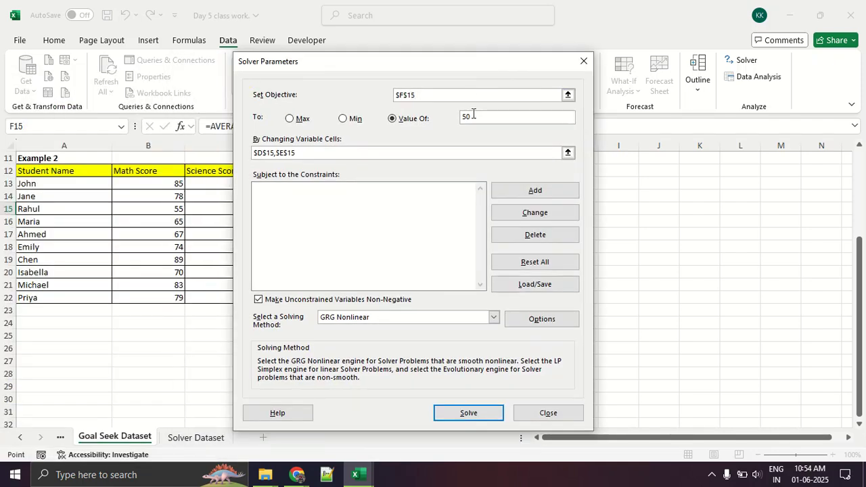
Set the Solver objective's target to a value of 60.
left_click(469, 117)
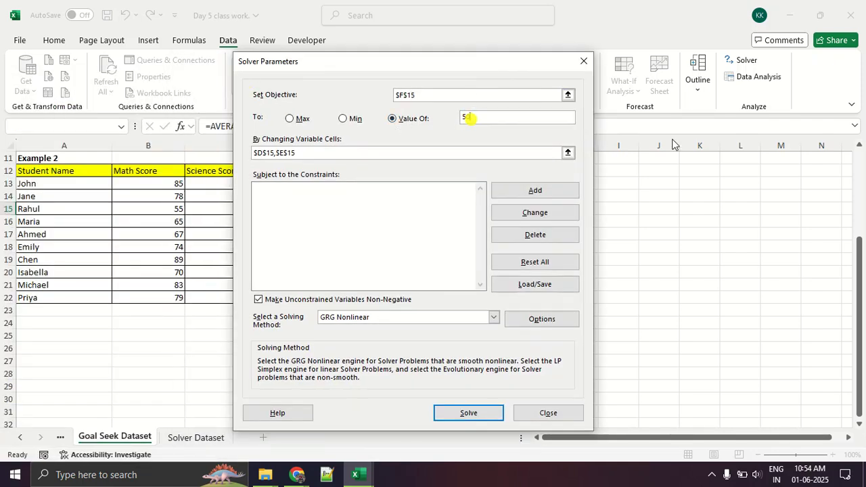
key("BackSpace")
key("BackSpace")
type("60")
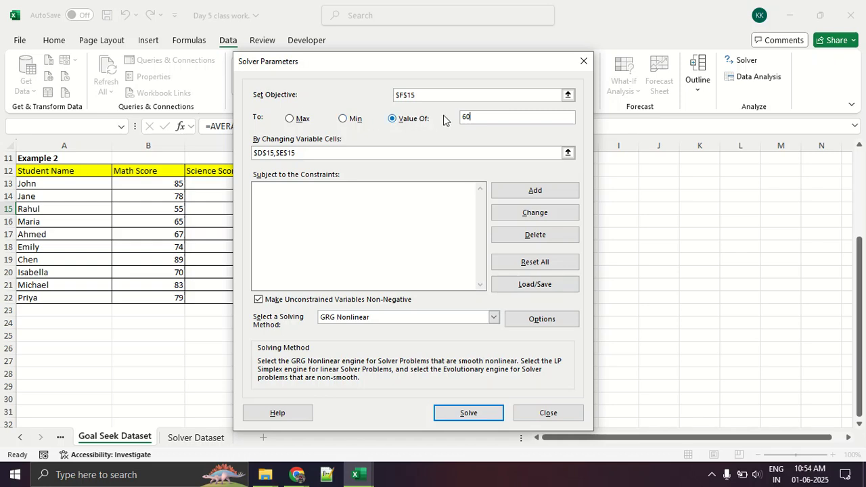
Clear the changing variable cells entry in the Solver parameters.
left_click(308, 154)
key("BackSpace")
key("BackSpace")
key("BackSpace")
key("BackSpace")
key("BackSpace")
key("BackSpace")
key("BackSpace")
key("BackSpace")
key("BackSpace")
key("BackSpace")
key("BackSpace")
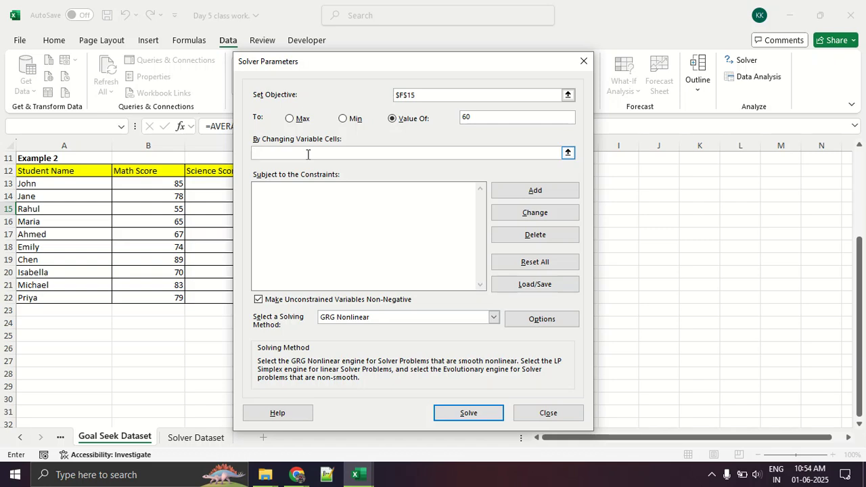
Point out the range selector for the changing cells and the empty Hindi and English scores in row 15.
left_click_drag(571, 142, 555, 161)
key("Escape")
key("ctrl+1")
left_click(564, 162)
left_click_drag(502, 176, 689, 176)
key("Escape")
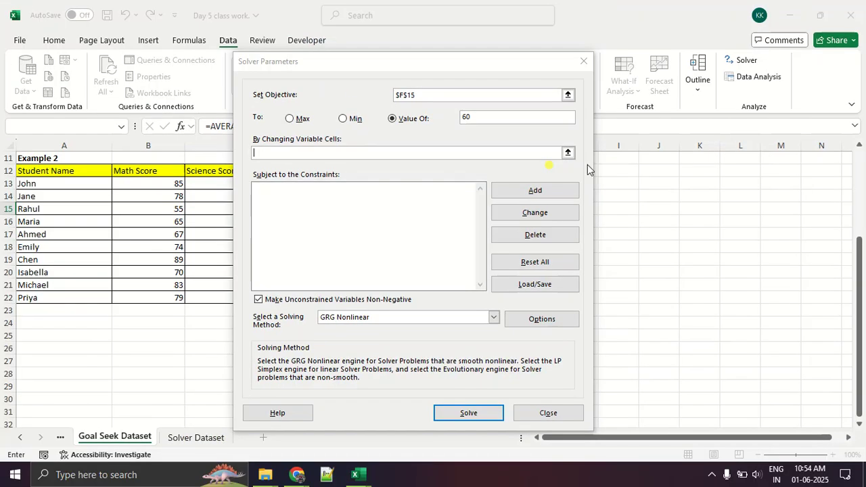
left_click(569, 154)
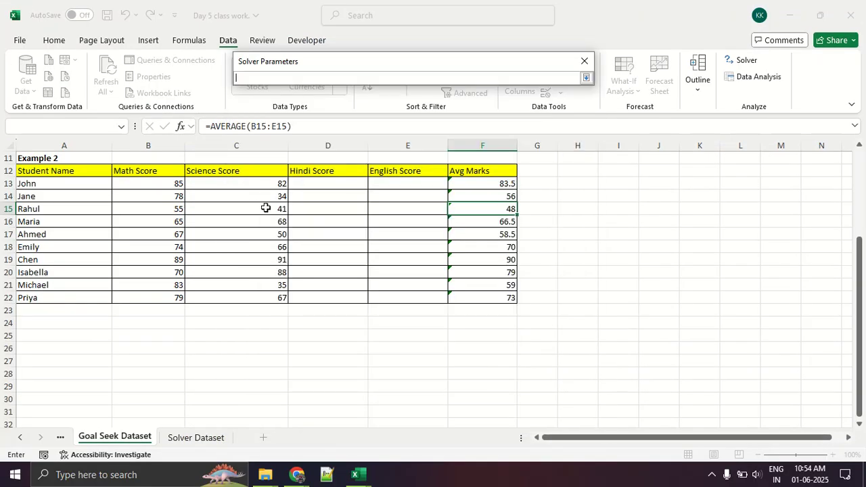
key("ctrl+1")
left_click(64, 221)
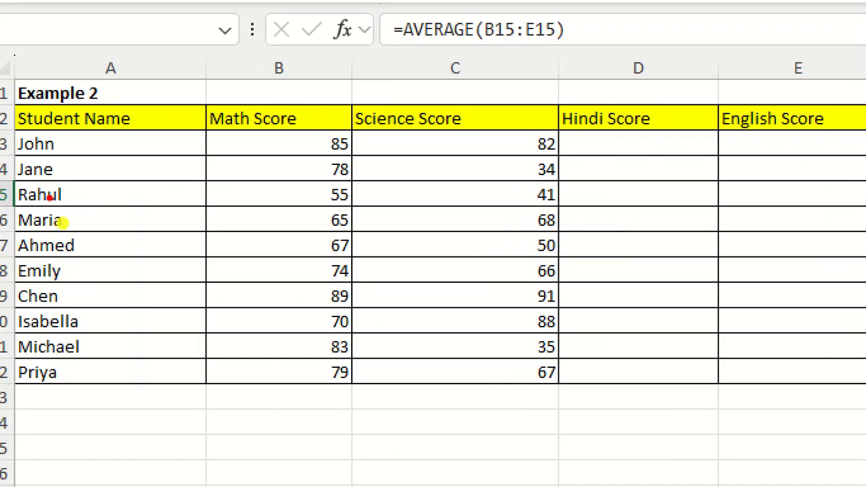
left_click_drag(30, 207, 183, 205)
left_click_drag(587, 209, 865, 214)
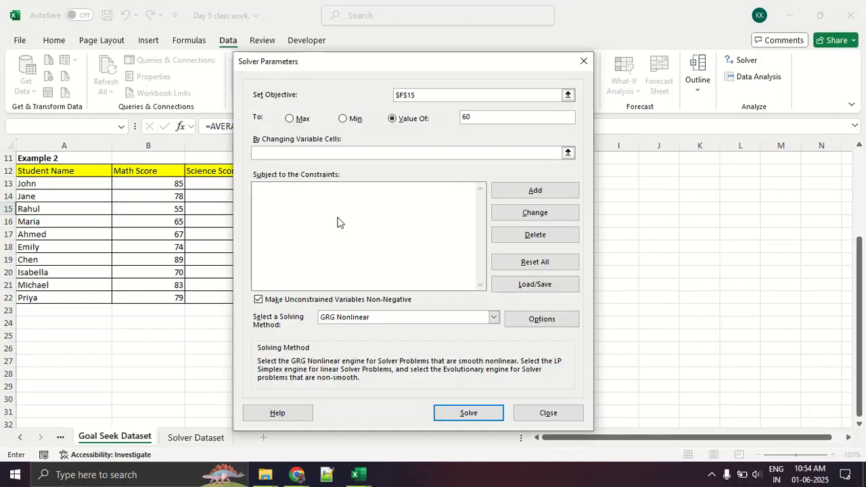
Set the changing variable cells to D15 and E15, the Hindi and English scores in row 15.
left_click(567, 152)
left_click(349, 208)
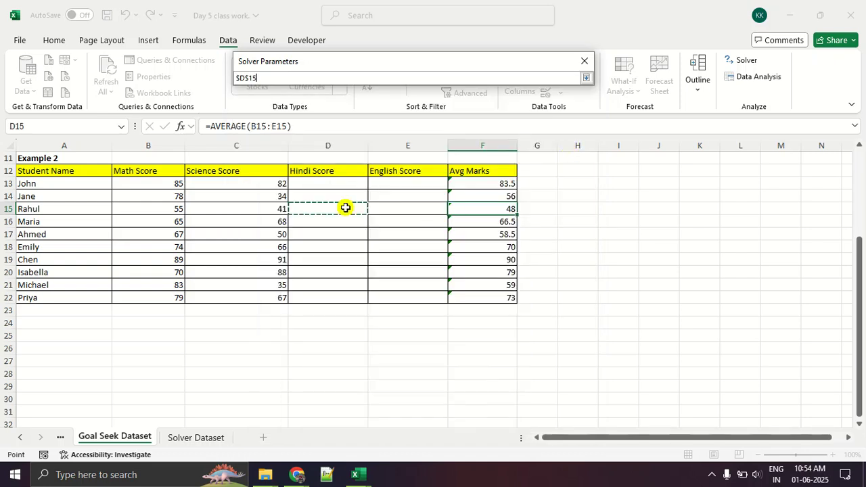
type(",")
left_click(395, 207)
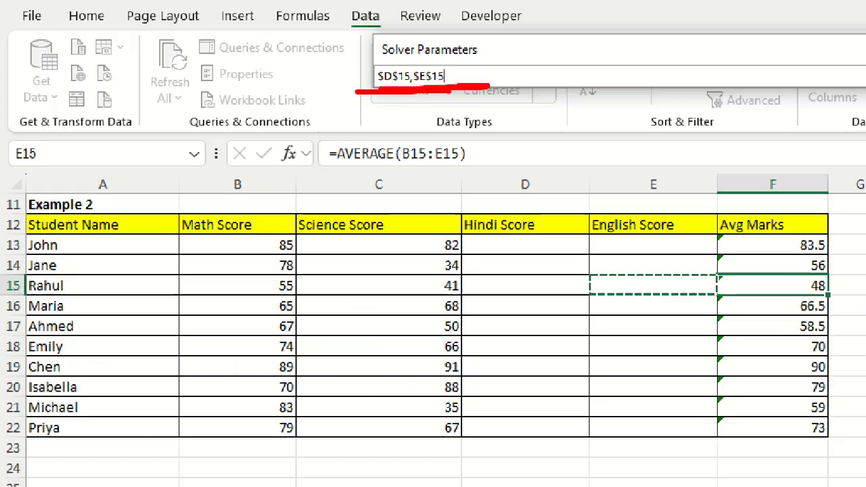
left_click(583, 78)
left_click_drag(498, 72, 494, 61)
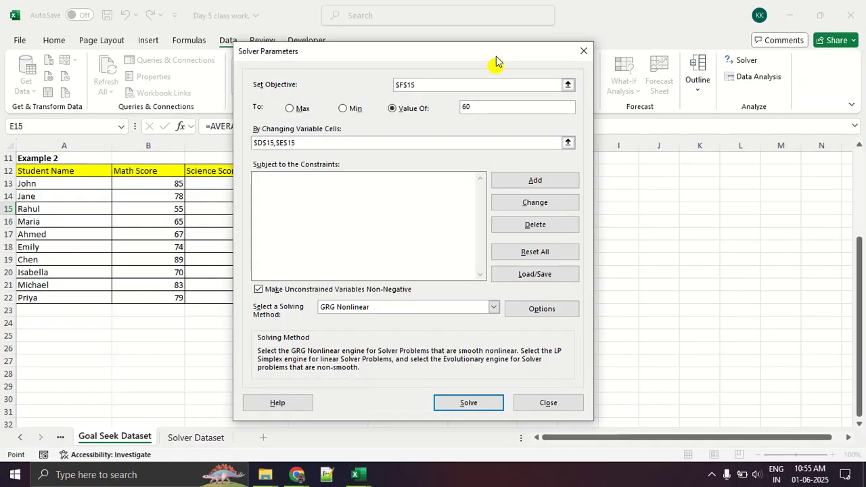
Run Solver for the average of 60, review the proposed scores in row 15 and cancel the solution.
left_click(388, 193)
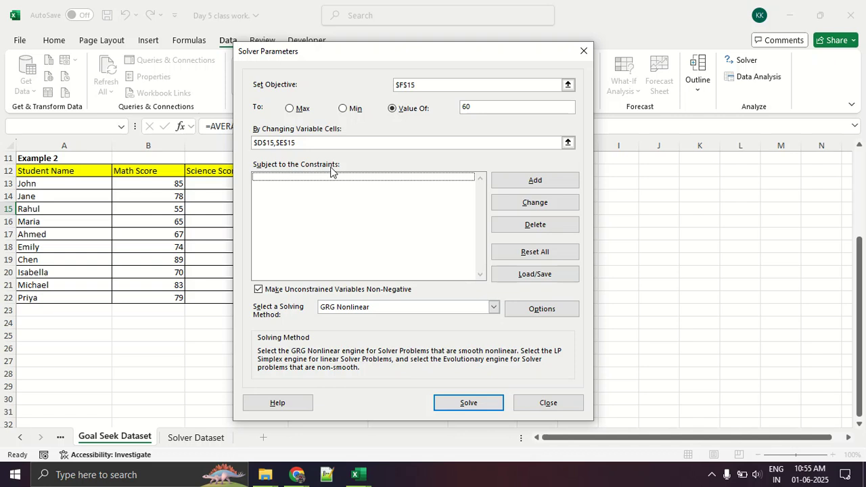
left_click(418, 62)
left_click_drag(431, 53, 350, 357)
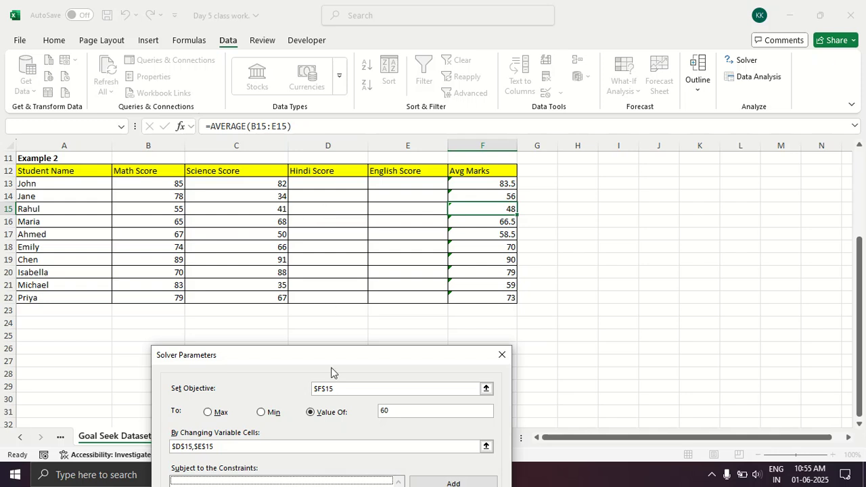
left_click_drag(322, 363, 471, 64)
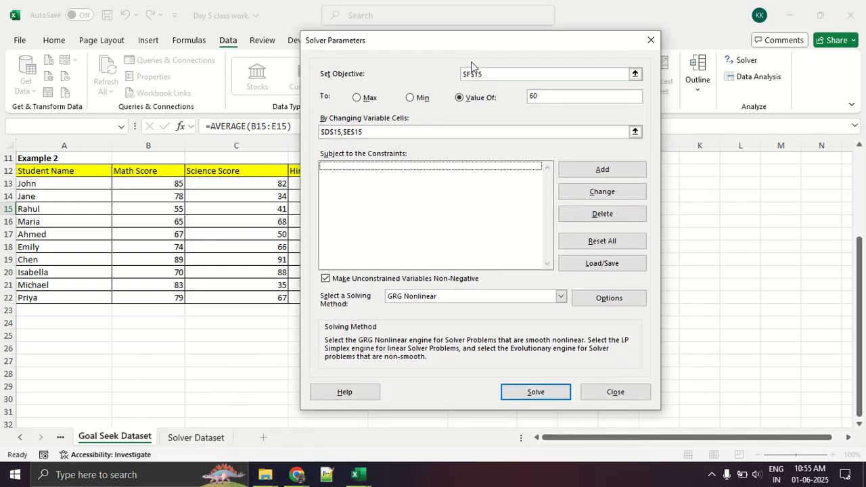
left_click(536, 392)
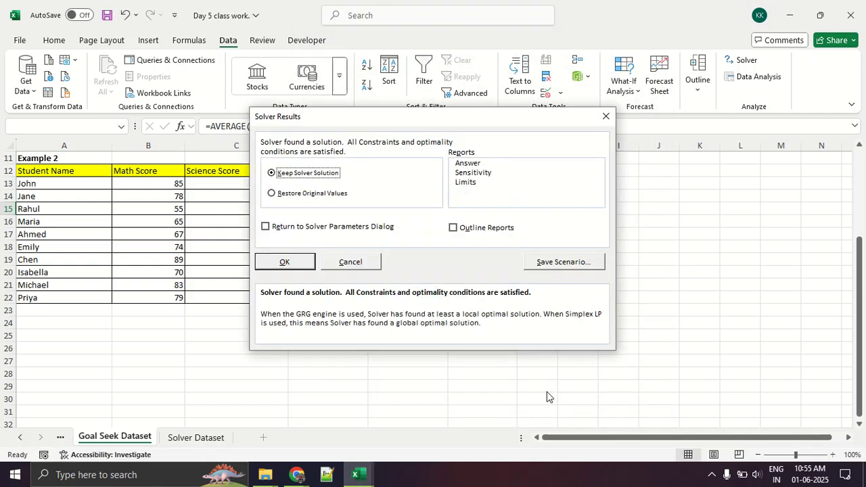
left_click_drag(389, 124, 764, 128)
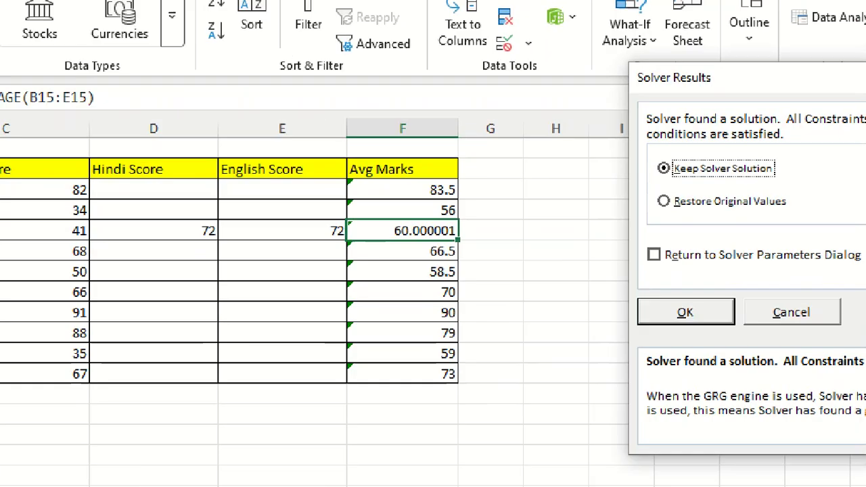
key("Return")
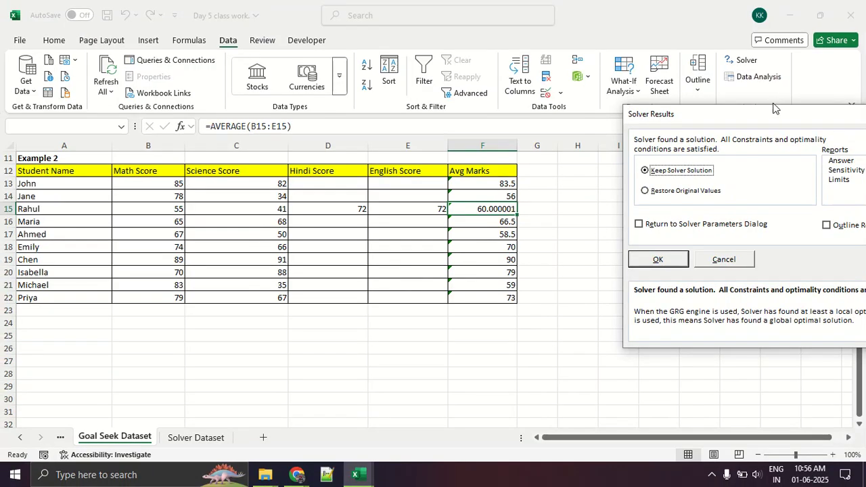
left_click_drag(775, 108, 340, 103)
left_click(302, 254)
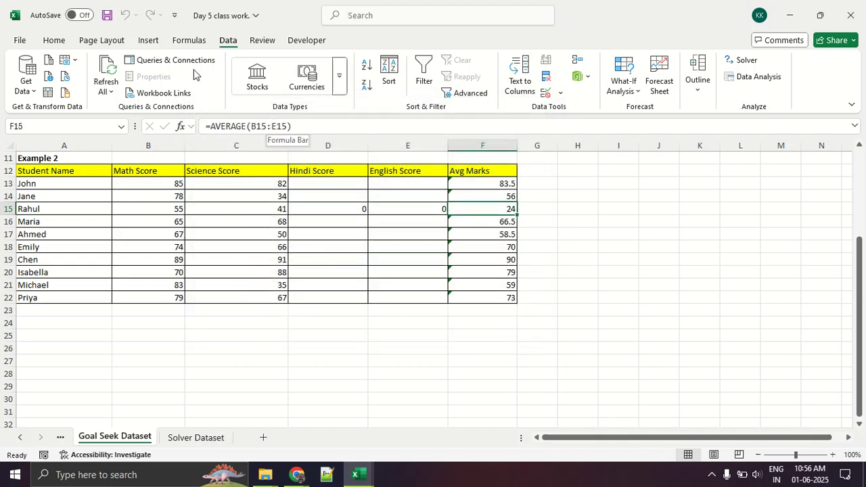
Reopen Solver, set the target value for F15 to 90 and solve.
left_click(746, 60)
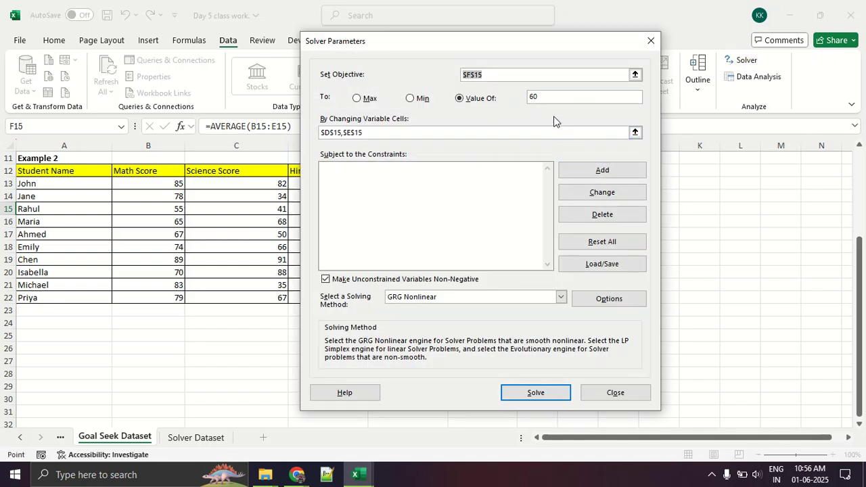
left_click(548, 98)
key("BackSpace")
key("BackSpace")
type("90")
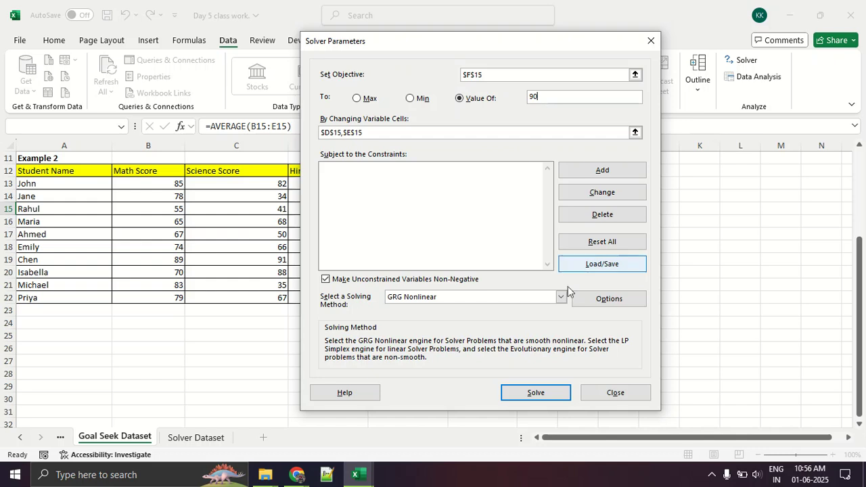
left_click(556, 391)
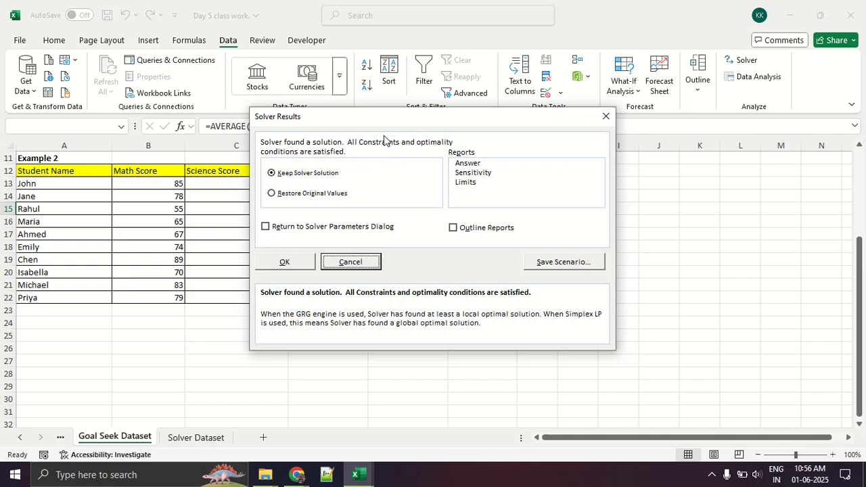
Review the Hindi and English scores Solver proposes in row 15 and discard the solution.
left_click_drag(390, 127, 539, 292)
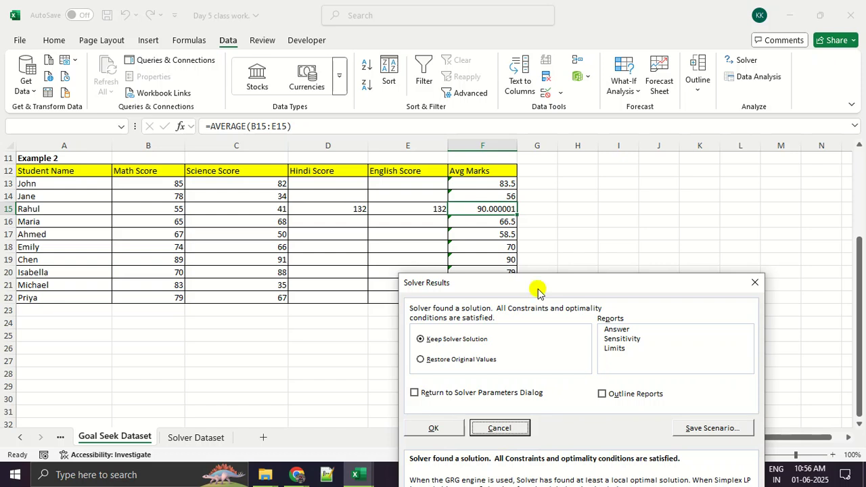
left_click_drag(539, 293, 458, 103)
left_click(417, 237)
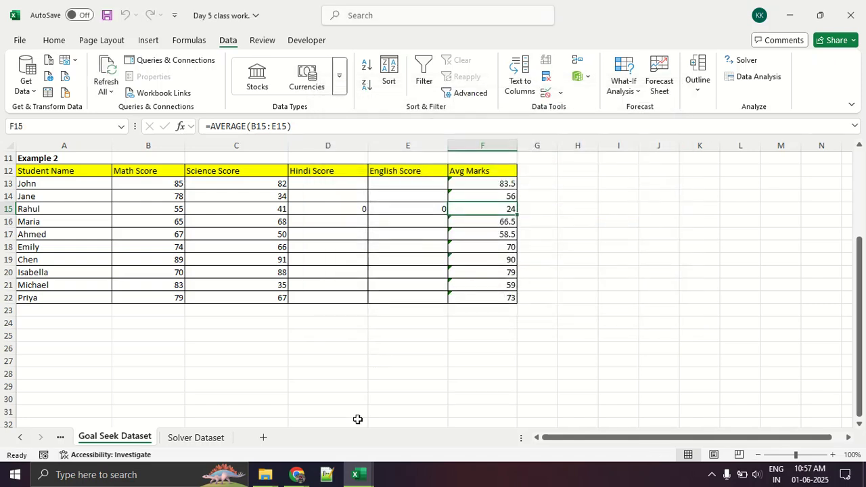
Switch to the Solver Dataset sheet and examine the project names in column A and the total costs formula in E10.
mouse_move(355, 471)
left_click(225, 435)
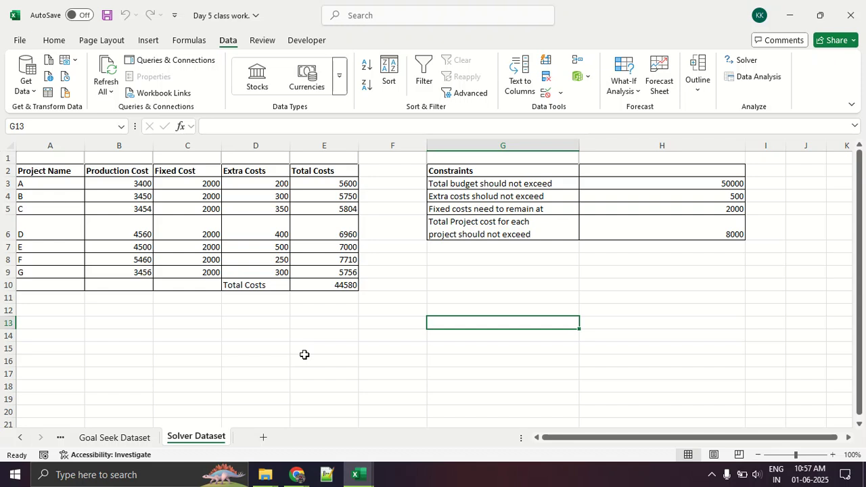
left_click_drag(59, 184, 59, 273)
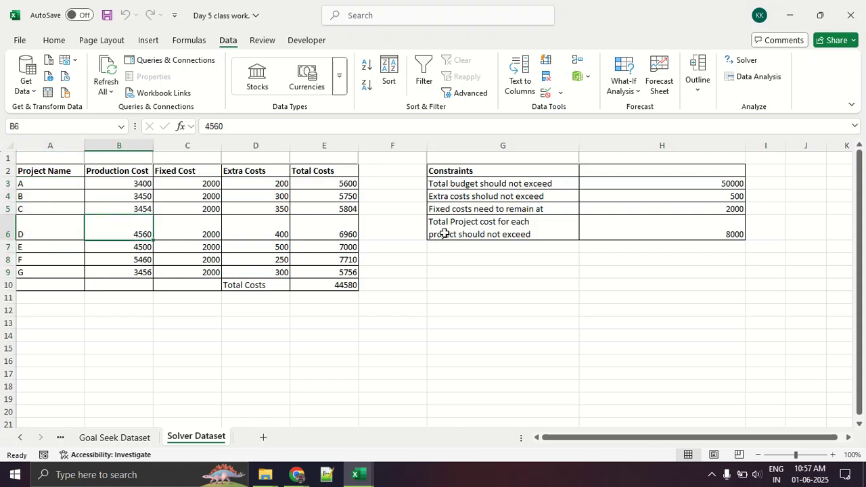
left_click_drag(71, 187, 79, 261)
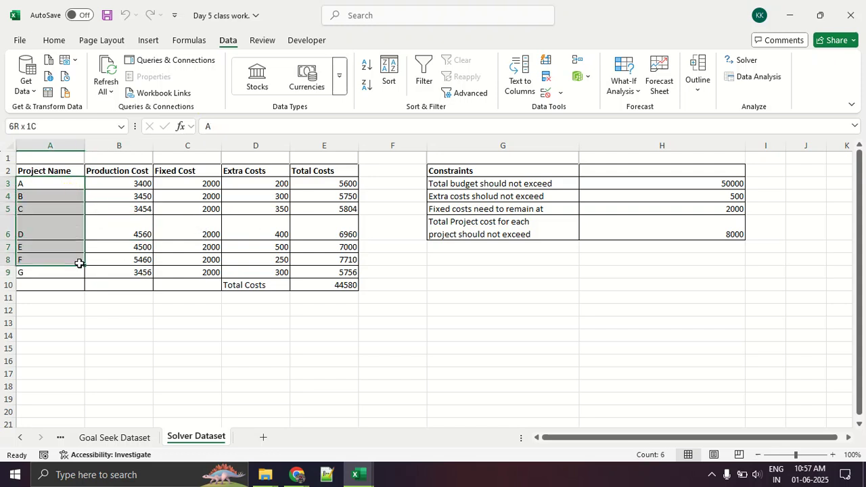
left_click(320, 284)
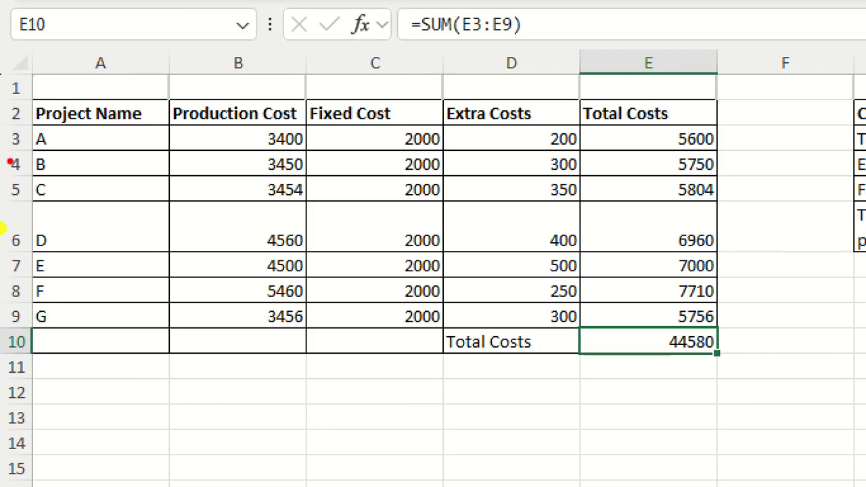
Mark up the project names, the cost column headings, project B's row and the overall total in E10 on the zoomed sheet.
mouse_move(45, 126)
left_mouse_down()
mouse_move(67, 139)
mouse_move(103, 265)
mouse_move(83, 348)
left_mouse_up()
left_click_drag(167, 125, 291, 125)
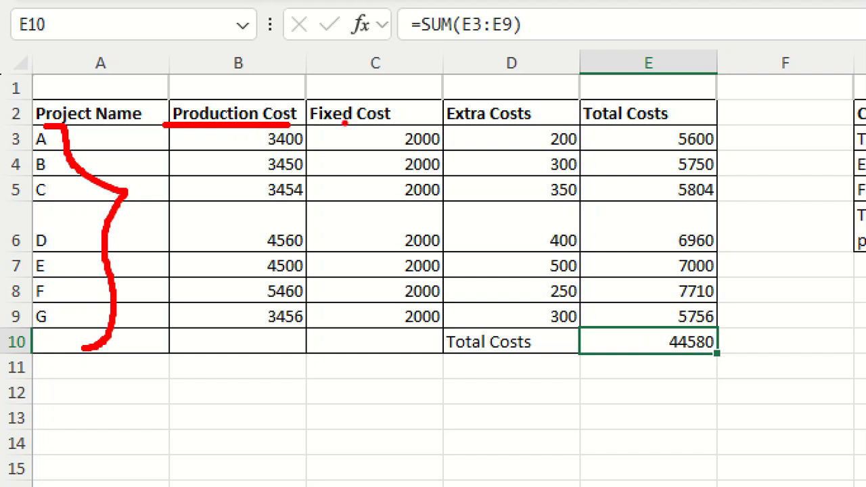
left_click_drag(291, 124, 499, 119)
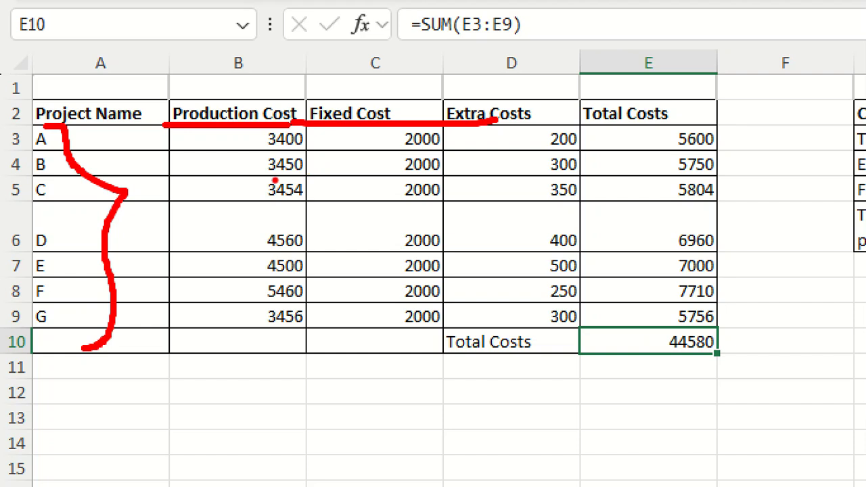
left_click_drag(21, 169, 146, 169)
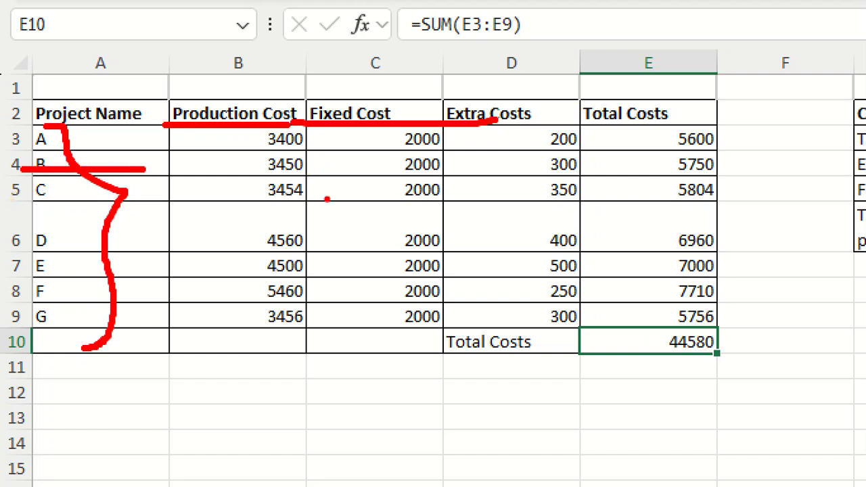
left_click_drag(246, 171, 584, 190)
left_click_drag(667, 183, 728, 183)
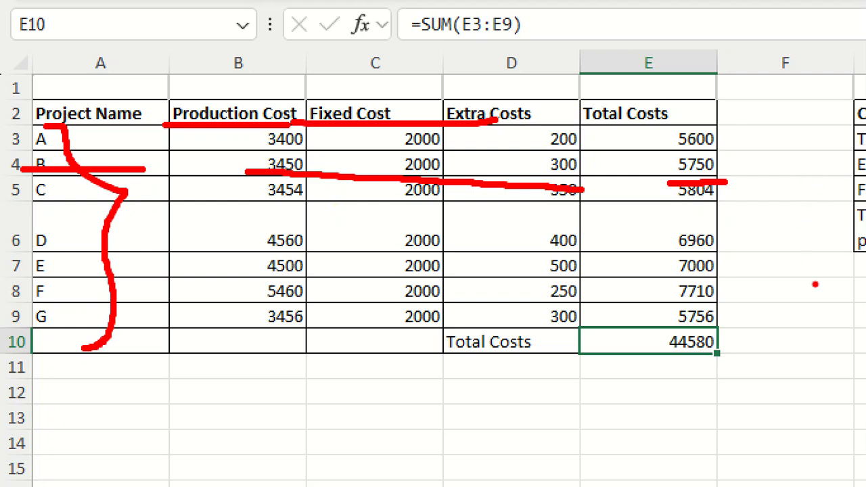
mouse_move(748, 364)
left_mouse_down()
mouse_move(744, 341)
mouse_move(680, 319)
mouse_move(615, 337)
mouse_move(774, 366)
mouse_move(745, 352)
left_mouse_up()
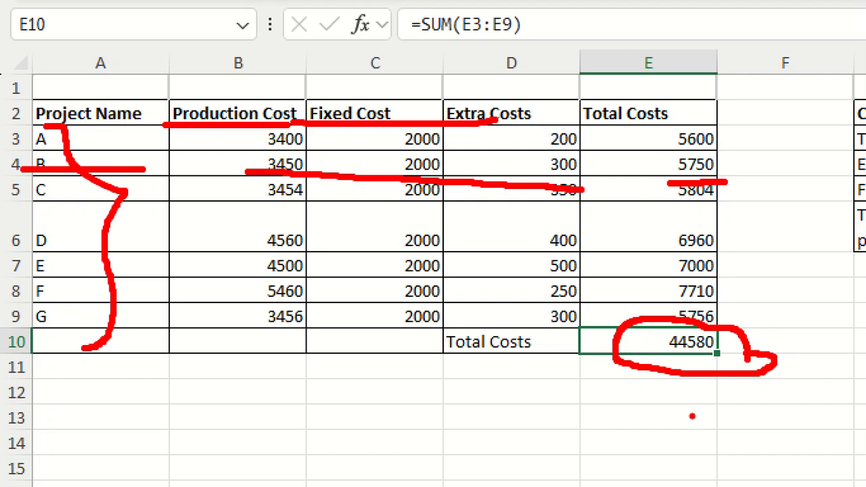
key("Escape")
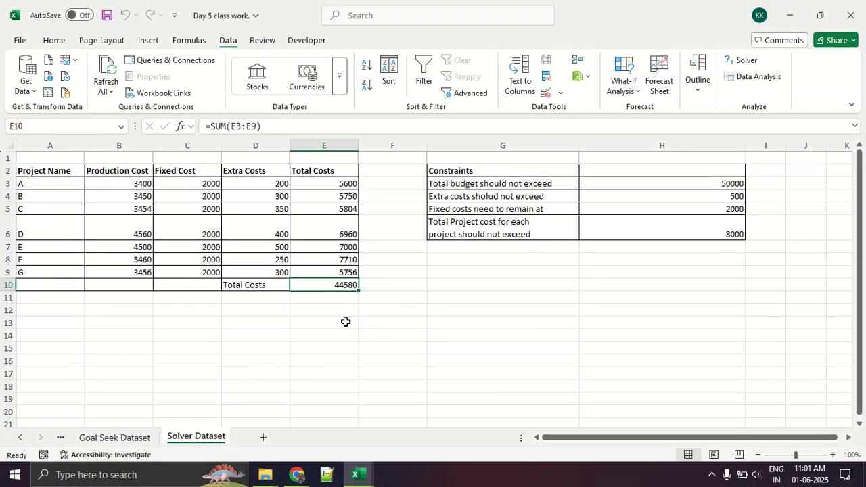
Mark up the budget, extra cost, fixed cost and per-project cost limits in the Constraints table, and point out the cost columns.
key("ctrl+1")
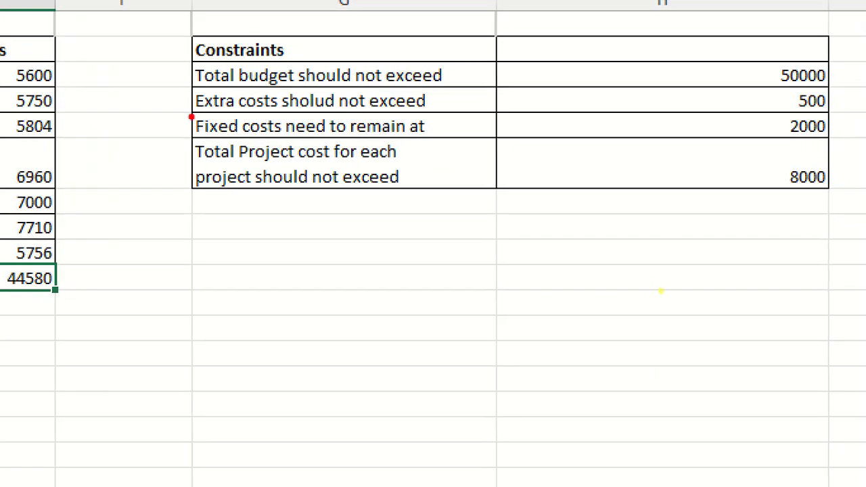
left_click_drag(169, 74, 257, 54)
left_click_drag(149, 79, 451, 79)
left_click_drag(728, 85, 865, 84)
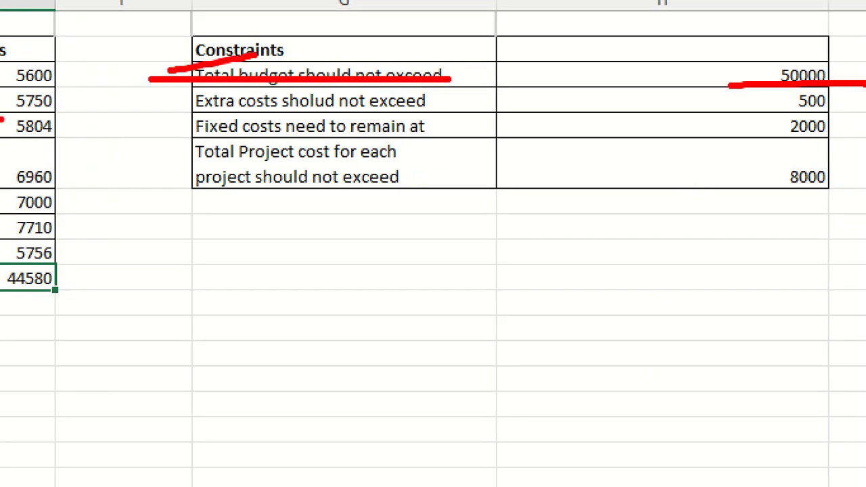
left_click_drag(153, 107, 459, 106)
left_click_drag(798, 115, 850, 115)
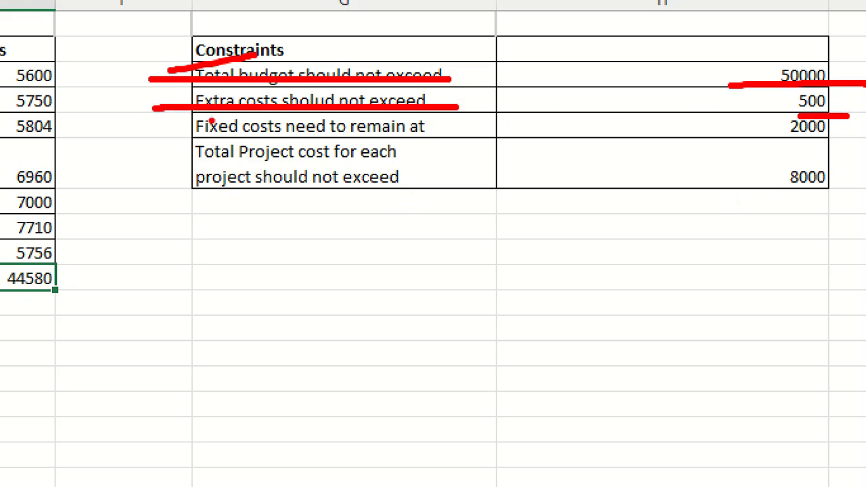
left_click_drag(194, 133, 415, 135)
left_click_drag(775, 139, 865, 152)
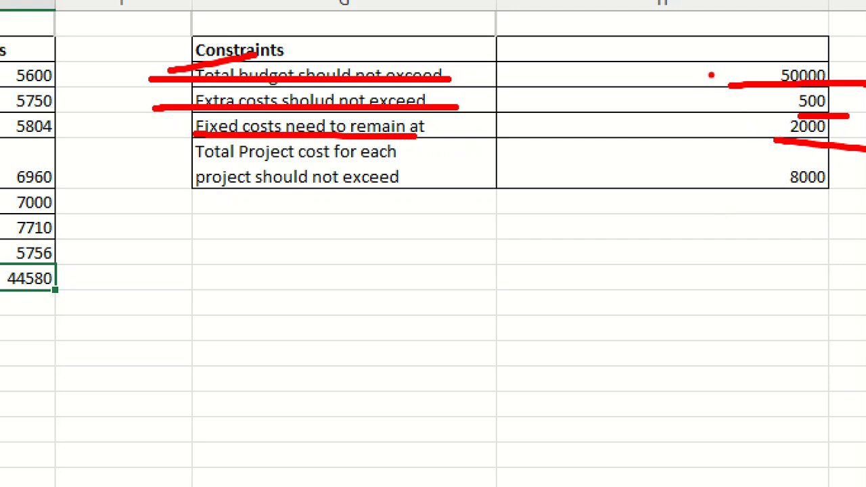
left_click_drag(705, 69, 760, 17)
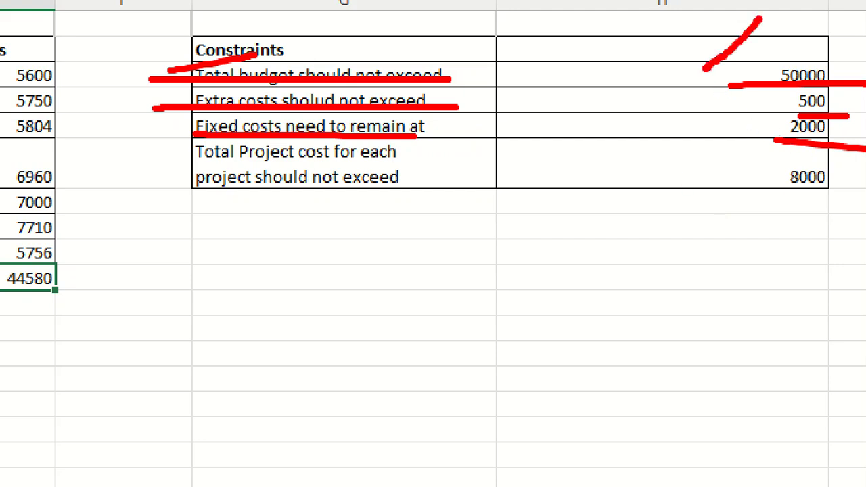
left_click_drag(185, 189, 376, 184)
left_click_drag(762, 194, 821, 183)
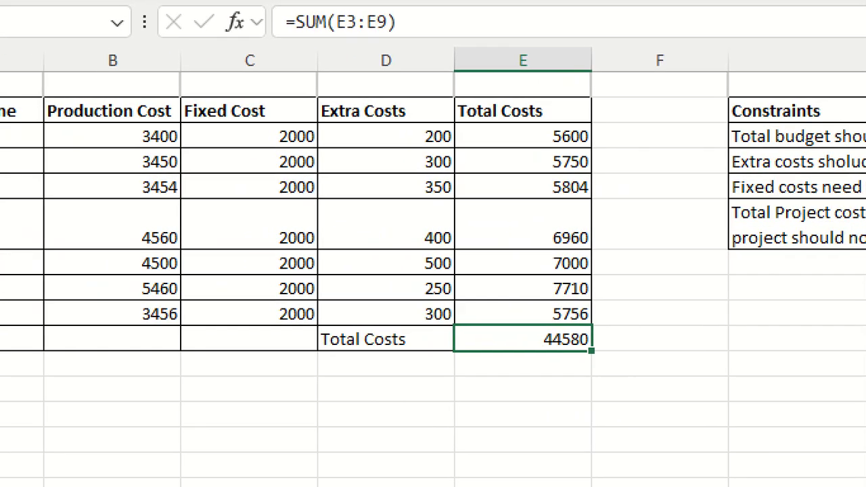
left_click_drag(137, 133, 545, 115)
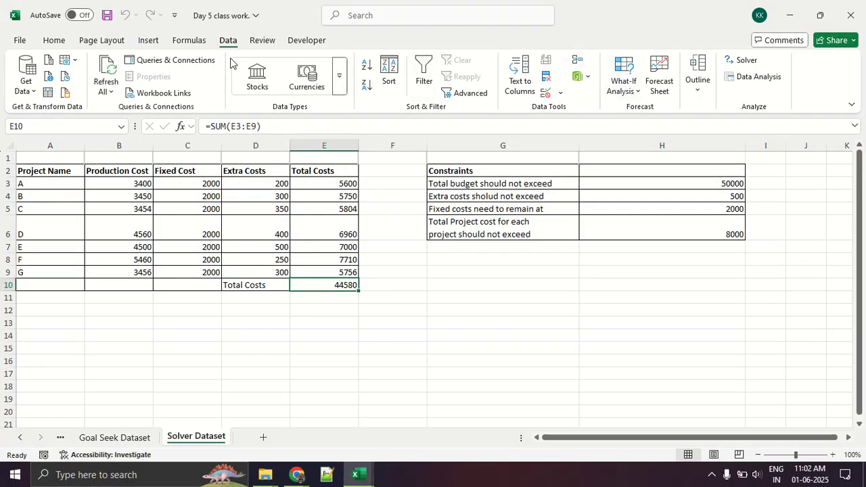
Open Solver and reset all its options and cell selections.
left_click(745, 62)
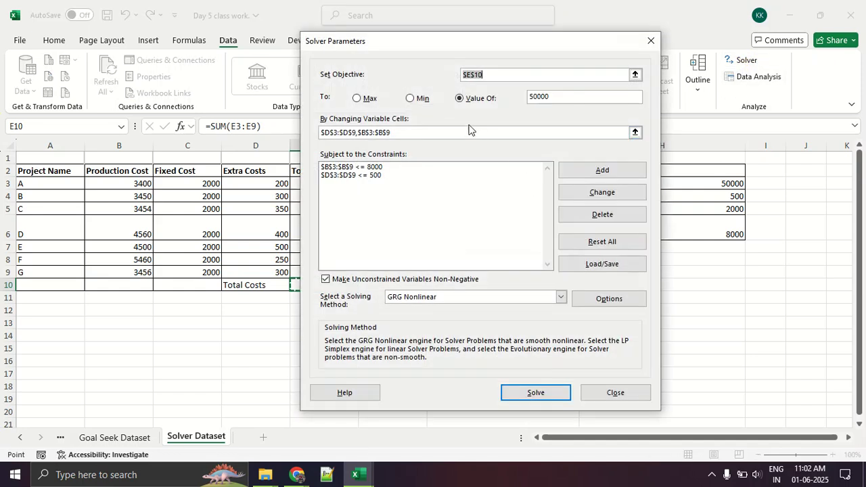
key("BackSpace")
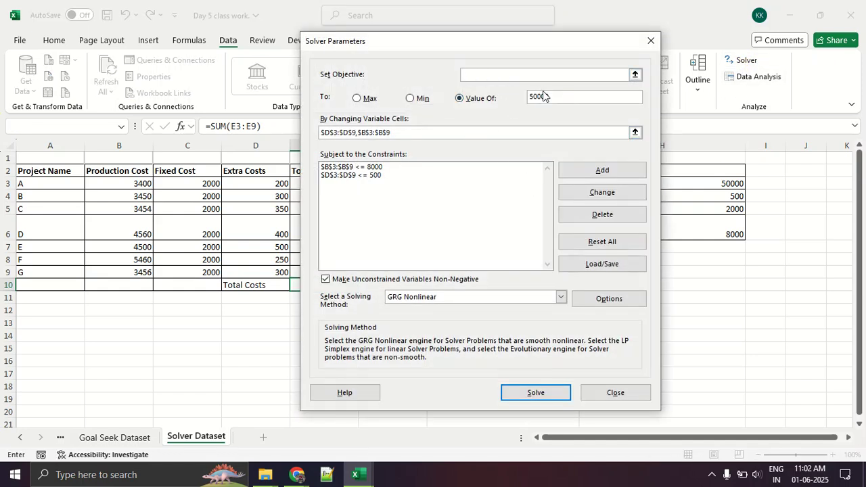
left_click(624, 242)
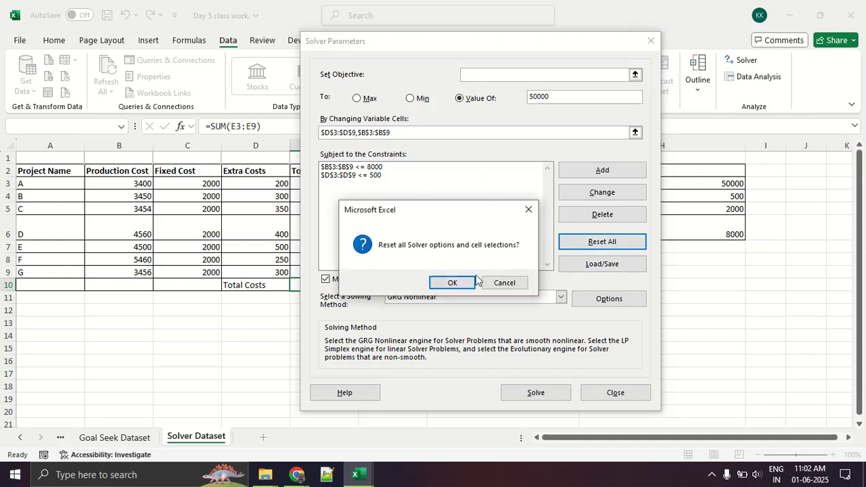
left_click(450, 284)
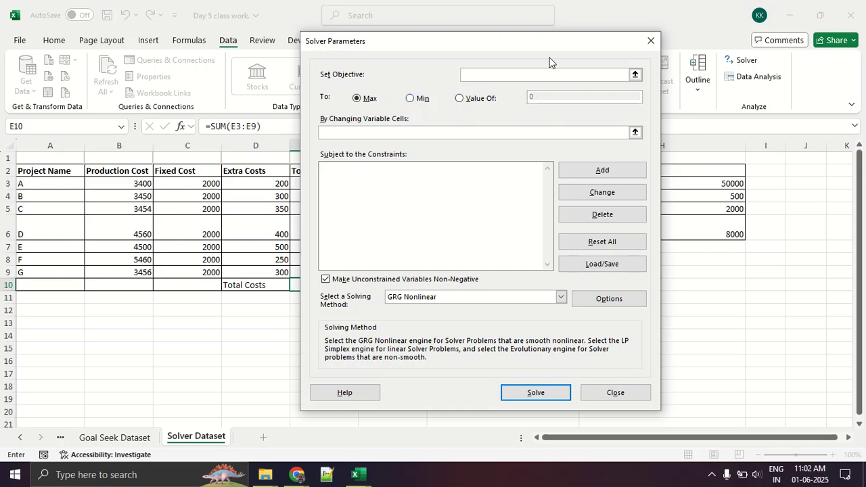
Set the Solver objective to the total costs cell E10 with a target value of 50000.
left_click(634, 75)
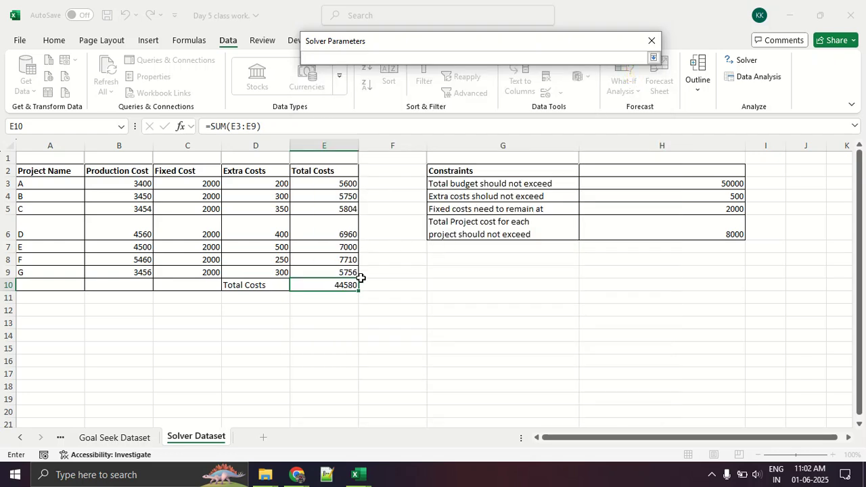
left_click(332, 283)
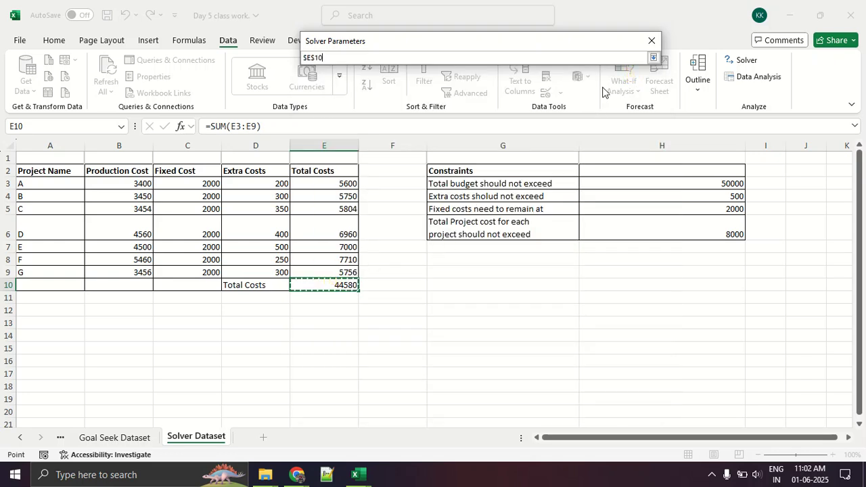
left_click(653, 58)
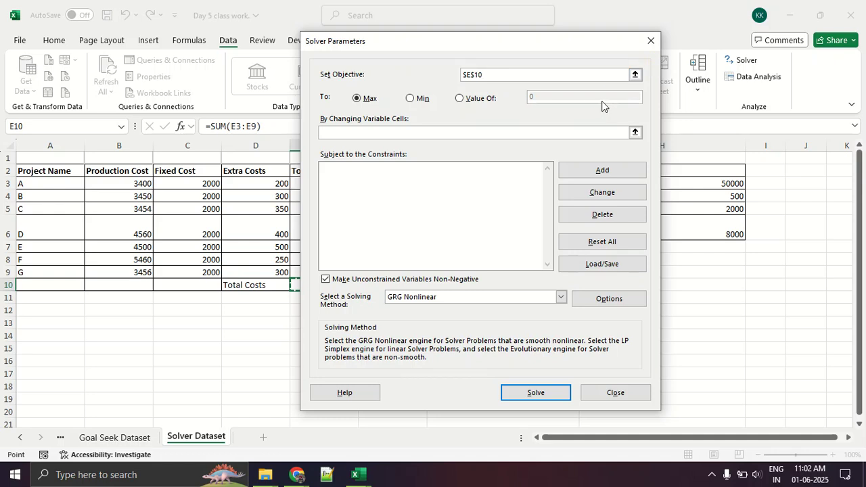
left_click(486, 98)
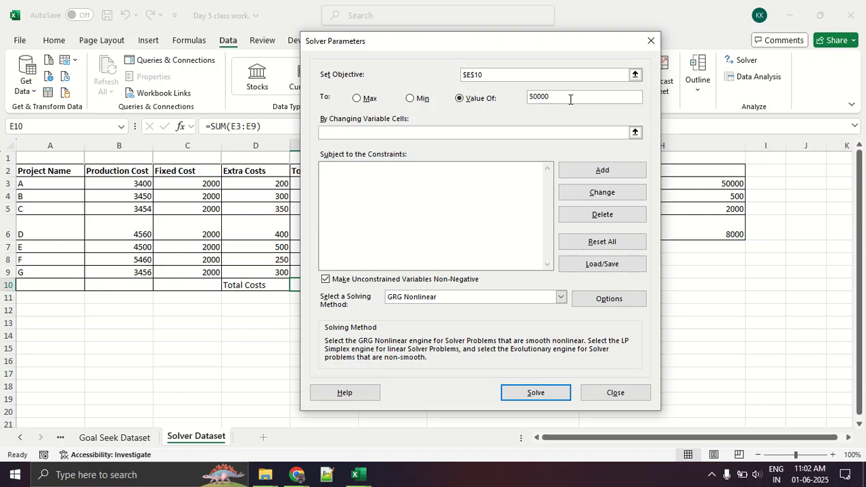
Set the changing variable cells to the production costs B3:B9 and the extra costs D3:D9.
left_click(458, 132)
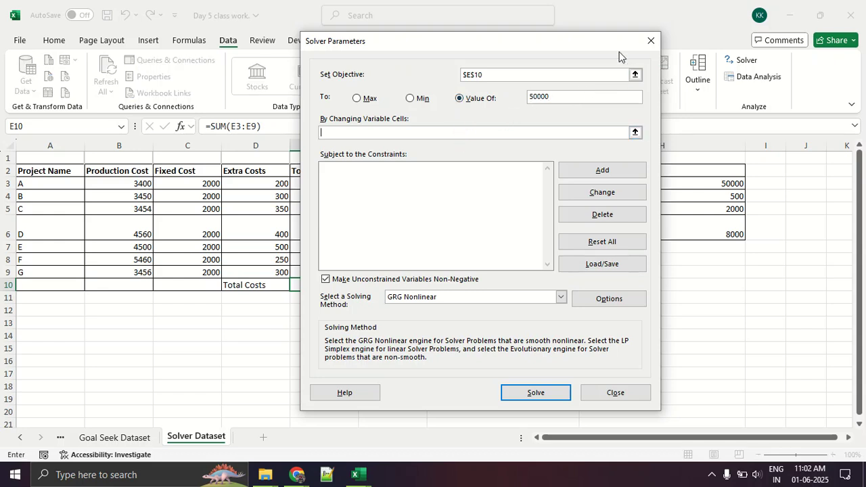
left_click_drag(608, 47, 636, 49)
left_click(663, 134)
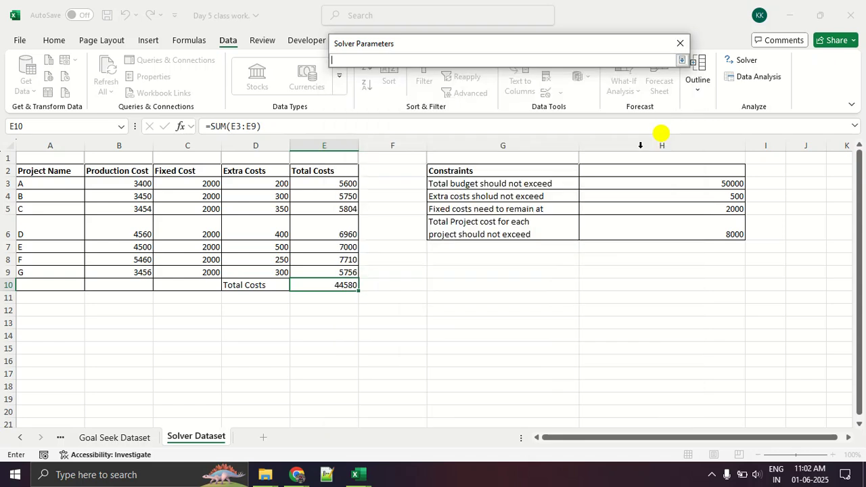
left_click_drag(124, 187, 123, 272)
type(",")
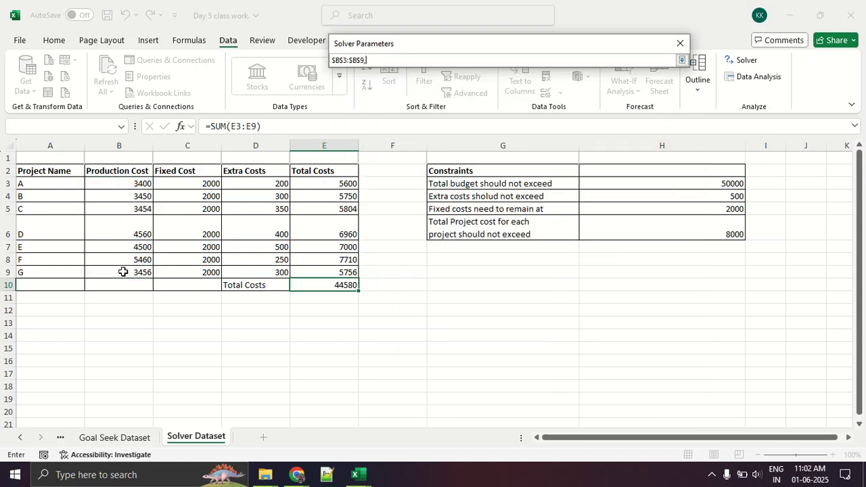
left_click_drag(250, 184, 246, 272)
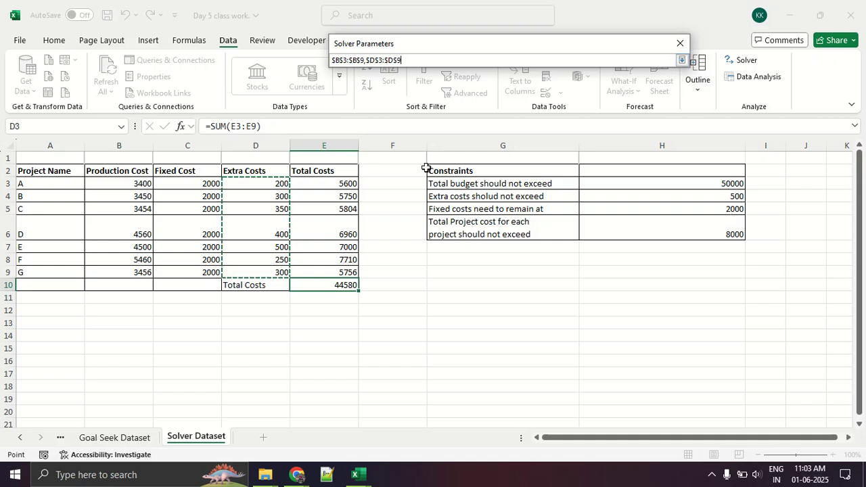
left_click(681, 59)
Add a Solver constraint limiting the production costs B3:B9 to <= 8000.
left_click(497, 195)
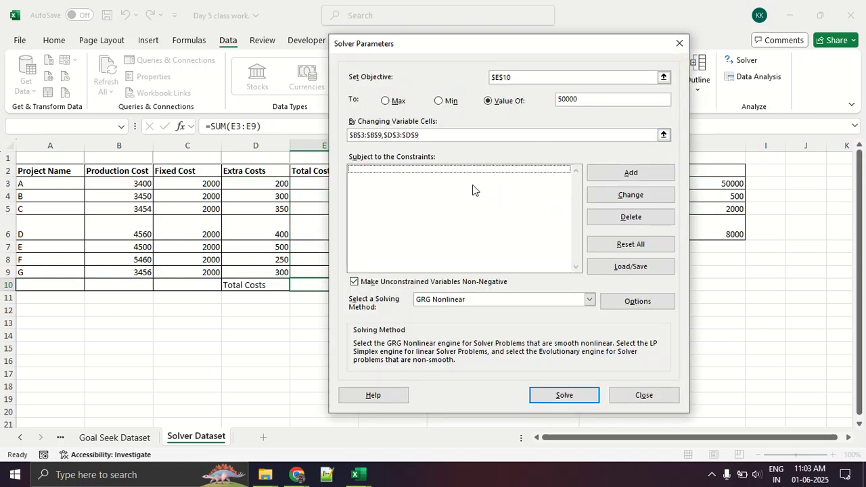
left_click_drag(595, 157, 688, 183)
left_click(642, 177)
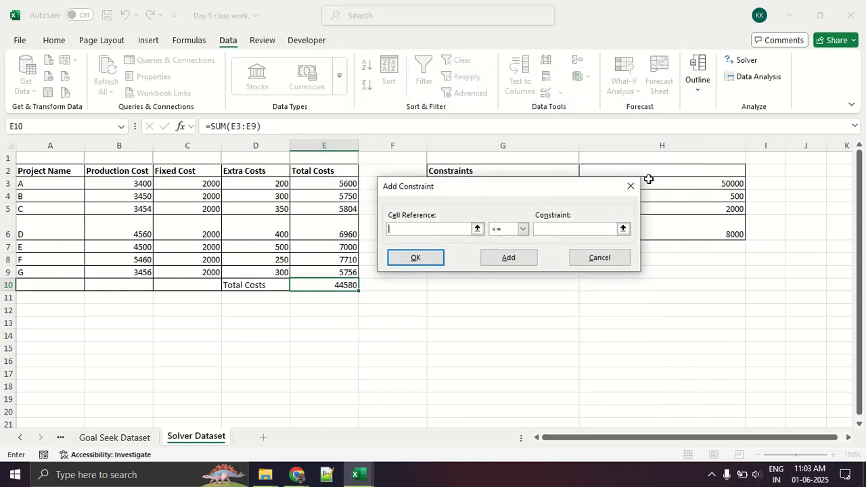
left_click_drag(132, 185, 135, 273)
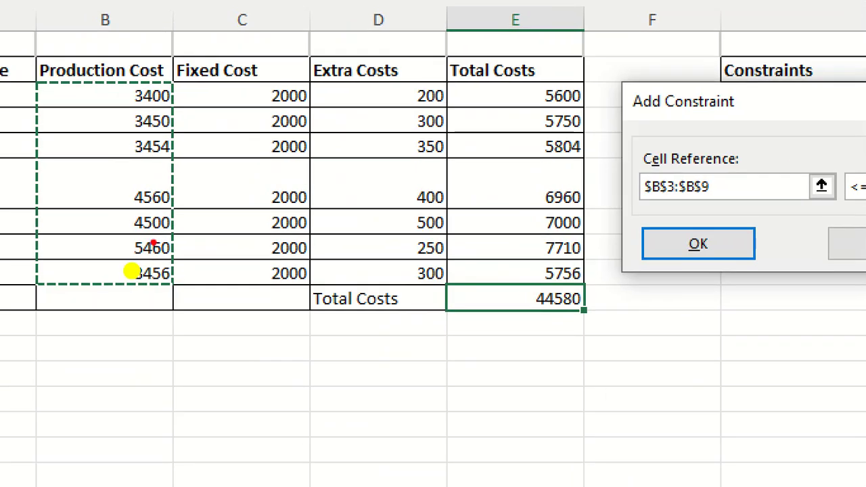
left_click_drag(167, 183, 162, 225)
mouse_move(202, 101)
left_mouse_down()
mouse_move(16, 324)
mouse_move(203, 123)
left_mouse_up()
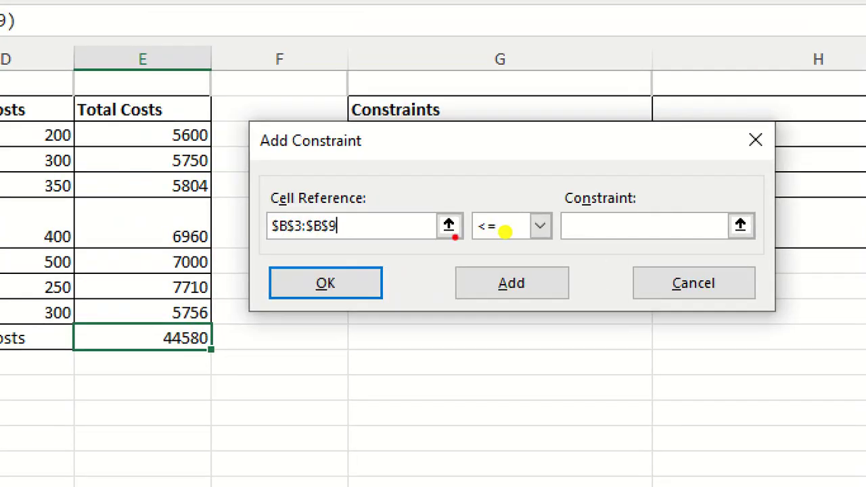
left_click_drag(481, 234, 506, 235)
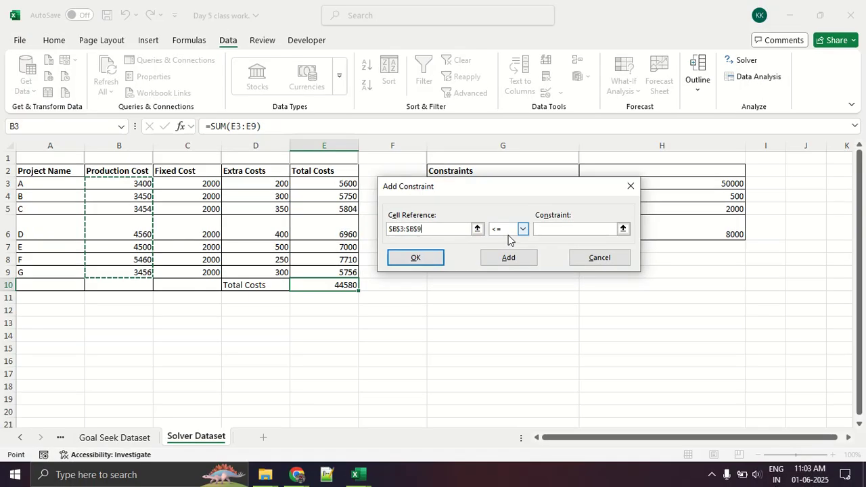
left_click(520, 229)
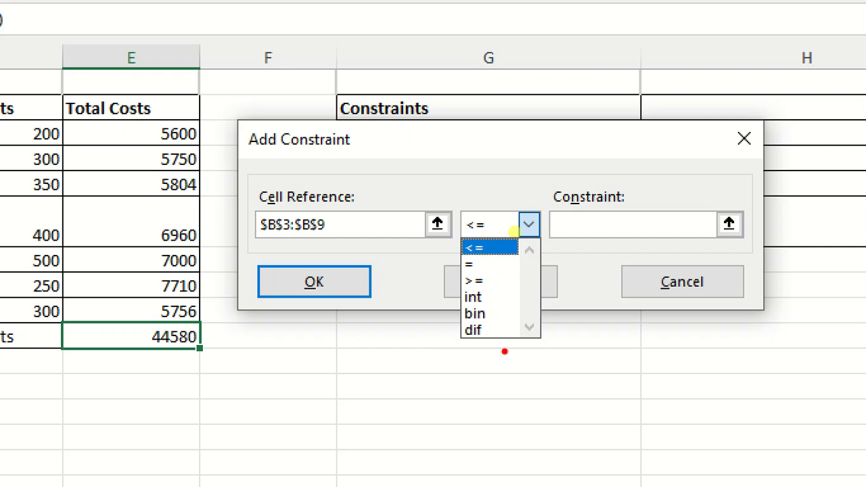
key("Escape")
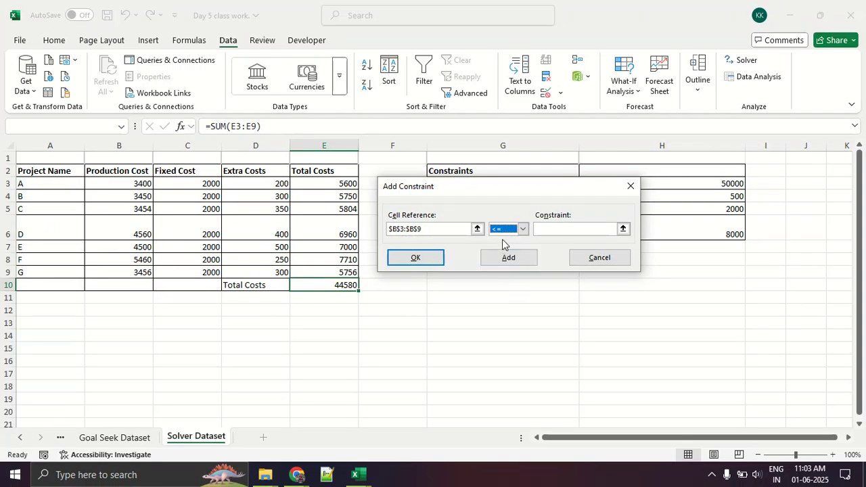
left_click(561, 232)
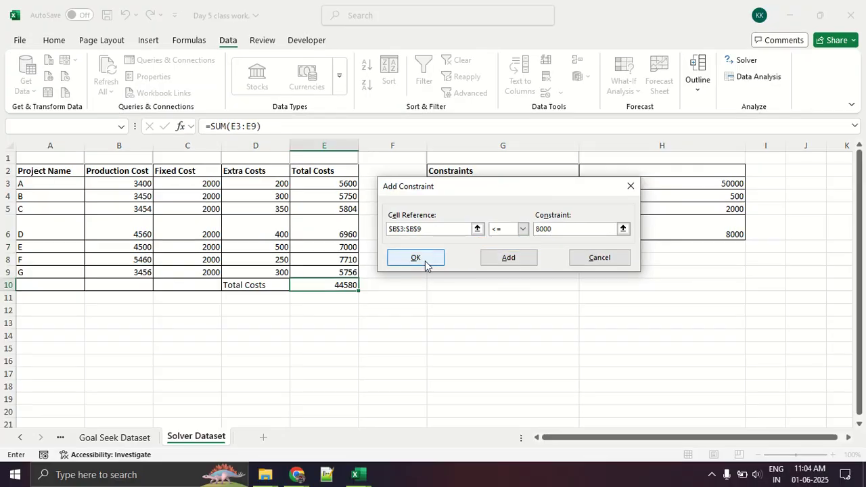
left_click(117, 358)
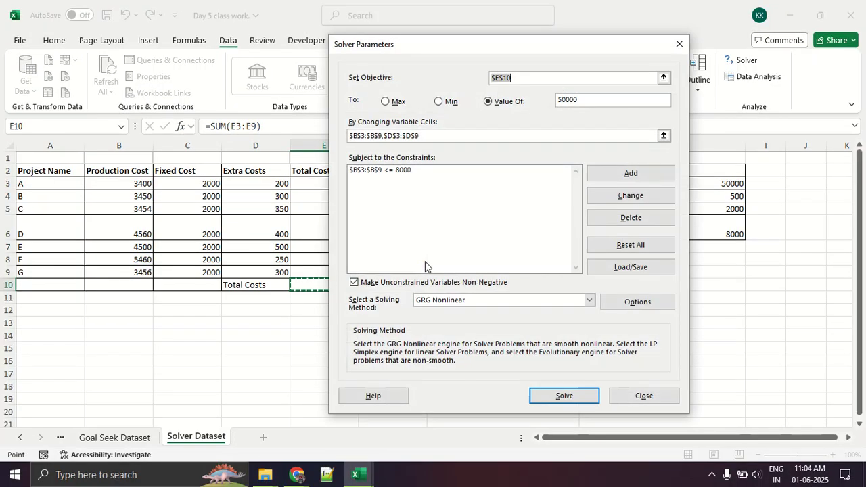
Add a Solver constraint limiting the extra costs D3:D9 to <= 500, circling the extra cost values on screen.
left_click(608, 176)
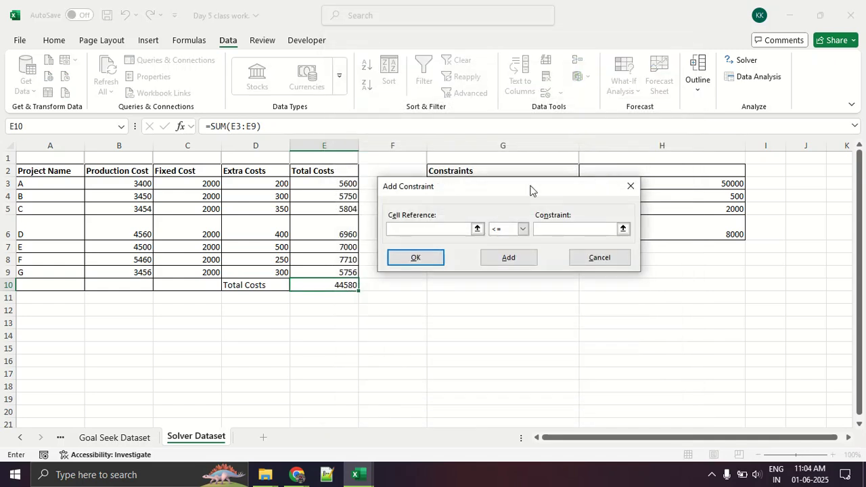
left_click_drag(261, 179, 269, 278)
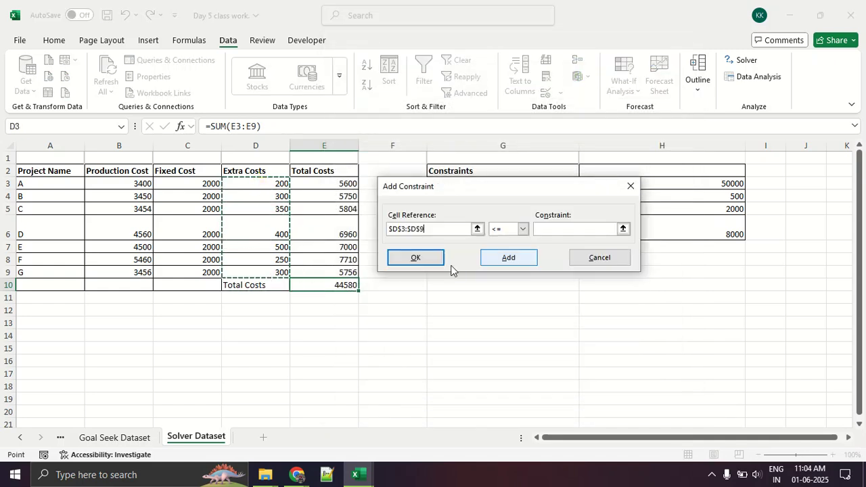
left_click(570, 227)
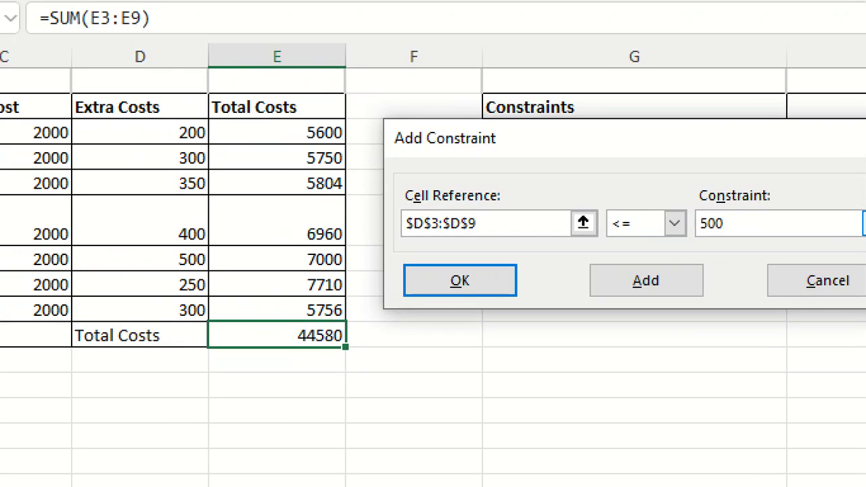
mouse_move(292, 215)
left_mouse_down()
mouse_move(272, 172)
mouse_move(271, 273)
left_mouse_up()
left_click_drag(174, 313, 186, 153)
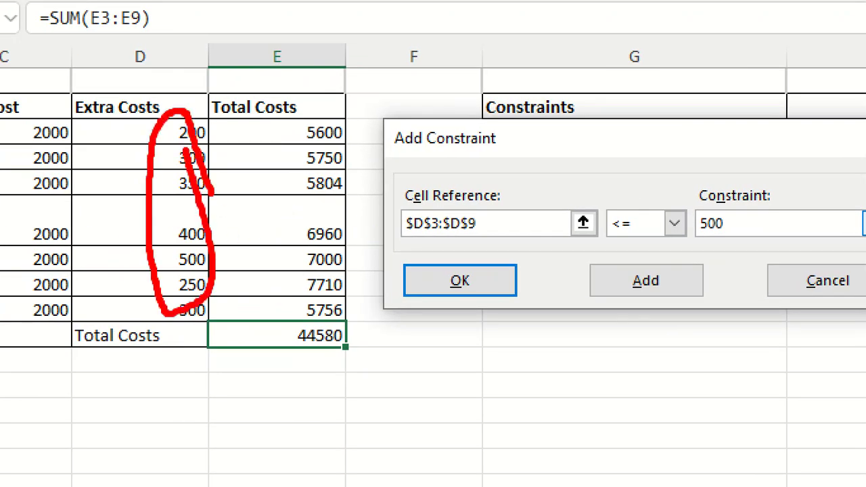
key("Escape")
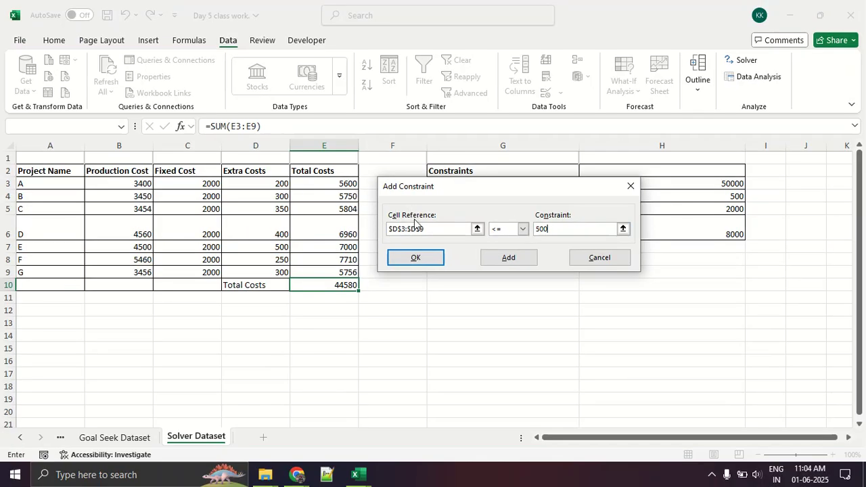
left_click(416, 260)
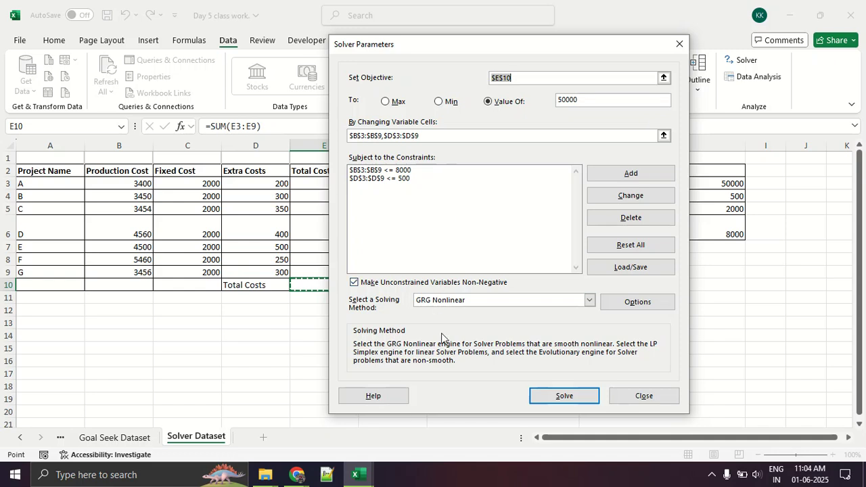
Run Solver, move its results clear of the cost table, and mark up the project costs and the overall total in E10.
left_click(564, 395)
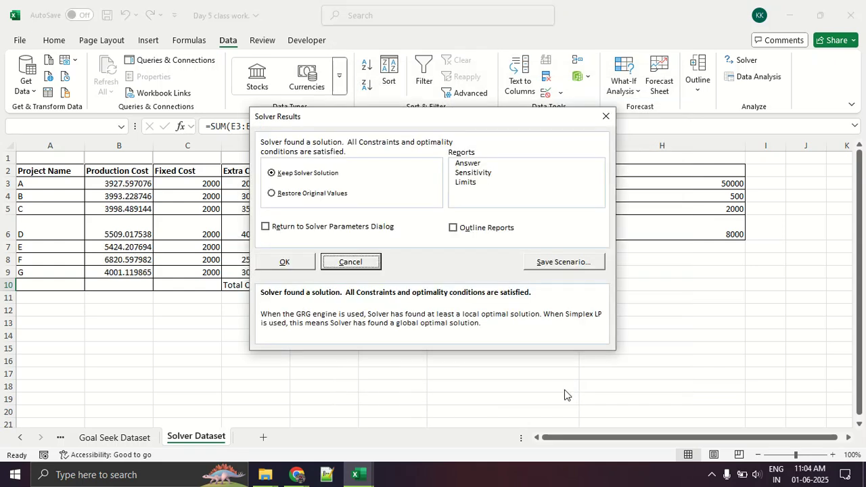
left_click_drag(379, 125, 629, 149)
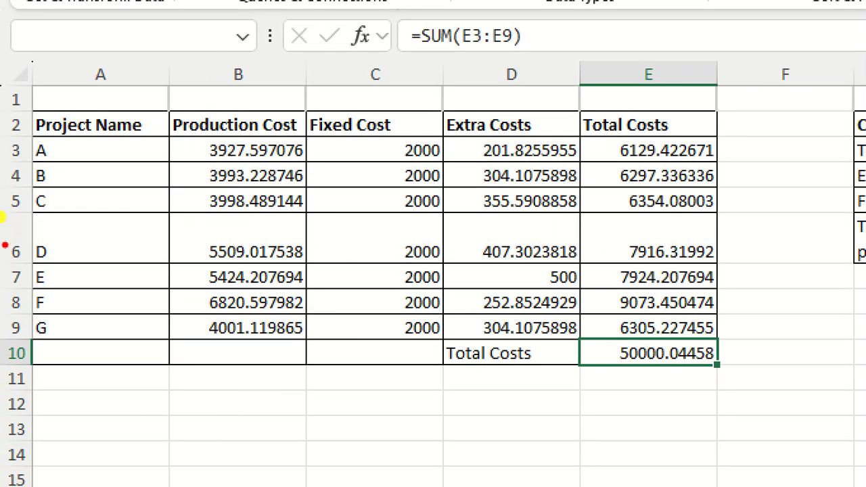
left_click_drag(31, 178, 713, 171)
left_click_drag(580, 150, 642, 111)
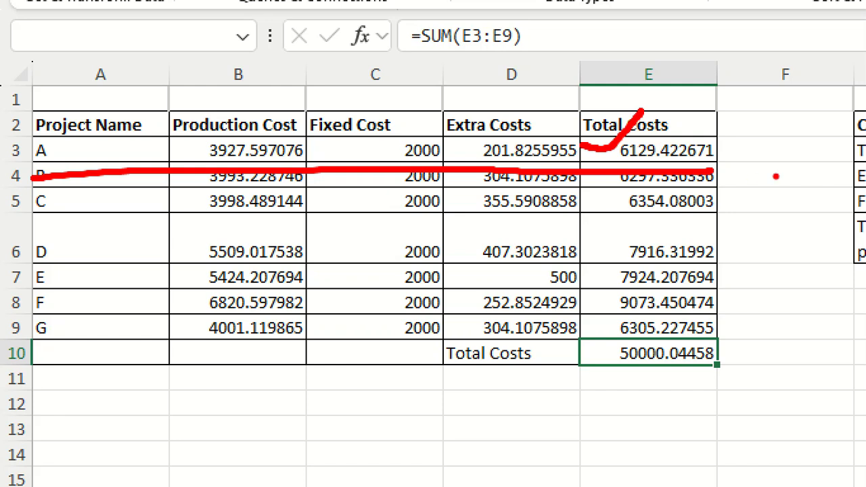
mouse_move(601, 376)
left_mouse_down()
mouse_move(696, 382)
mouse_move(727, 341)
mouse_move(634, 331)
mouse_move(602, 367)
mouse_move(612, 369)
left_mouse_up()
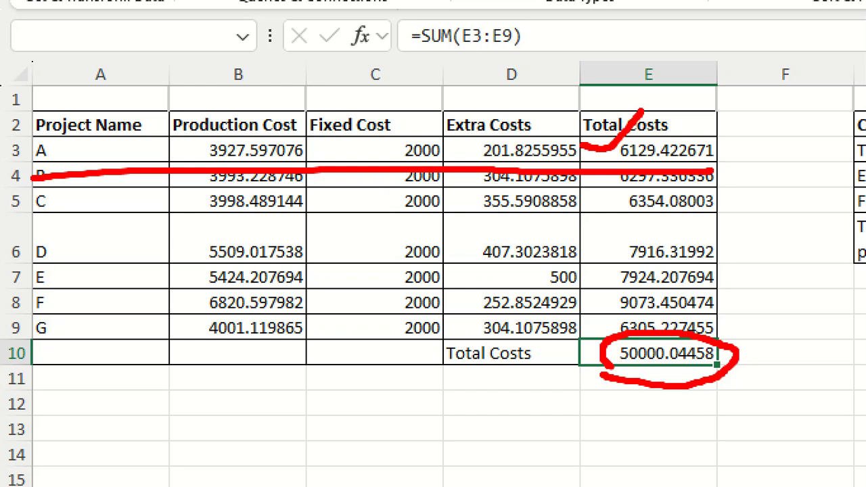
left_click(620, 369)
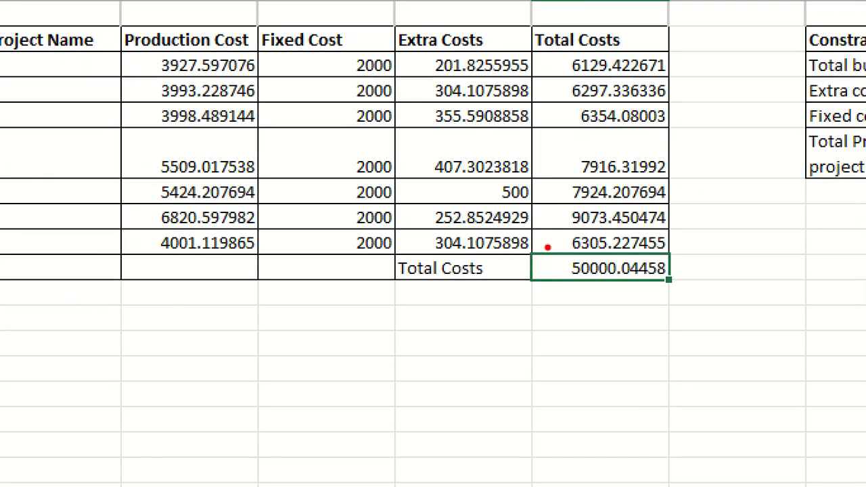
mouse_move(520, 235)
left_mouse_down()
mouse_move(695, 223)
mouse_move(613, 201)
mouse_move(552, 209)
mouse_move(534, 228)
left_mouse_up()
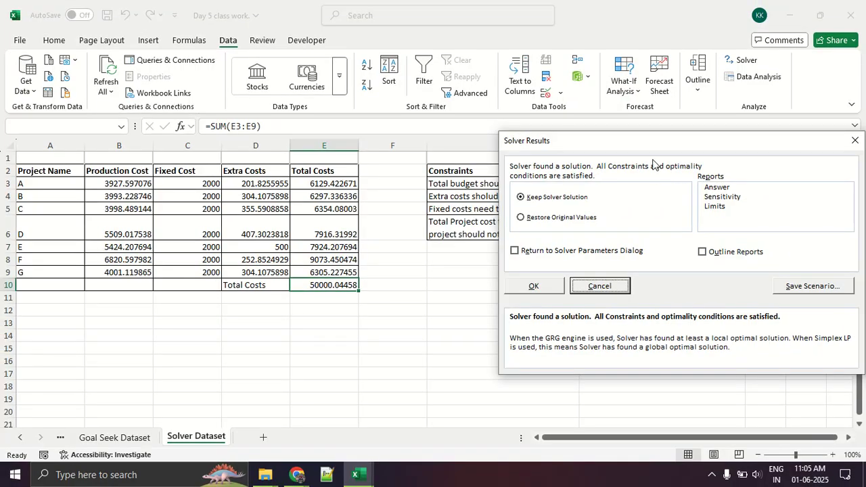
Compare the solved costs with the Constraints table, keep the Solver solution, and check the Total Costs cells.
left_click_drag(637, 139, 524, 357)
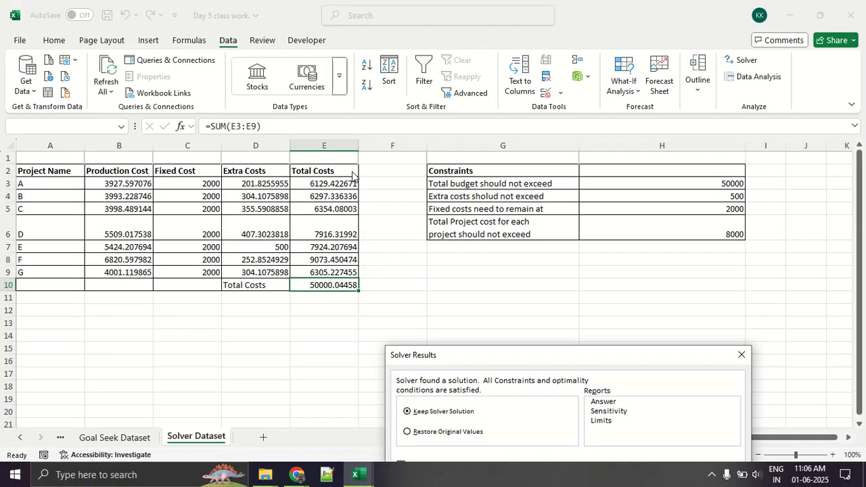
left_click_drag(485, 349, 263, 98)
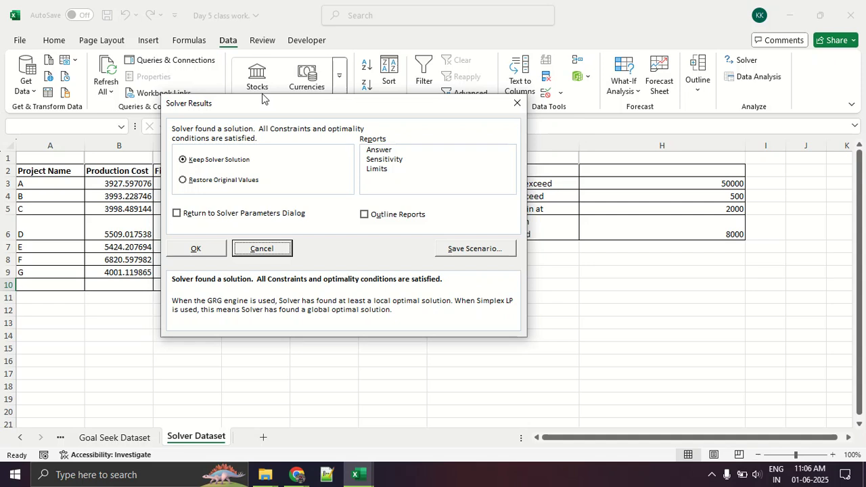
left_click(191, 255)
left_click(266, 373)
left_click(376, 263)
left_click(327, 273)
left_click(326, 284)
left_click(253, 284)
left_click(331, 325)
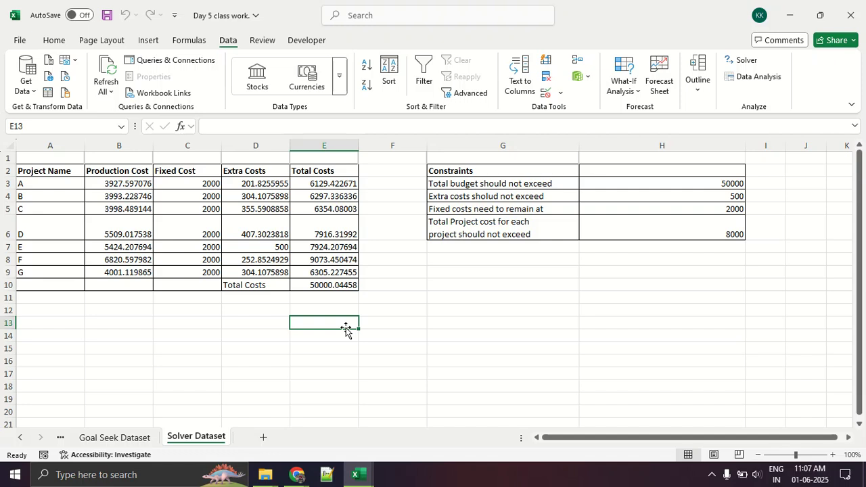
Switch to the Google Meet window to check the call, and return to the Solver Dataset sheet.
key("alt+Tab")
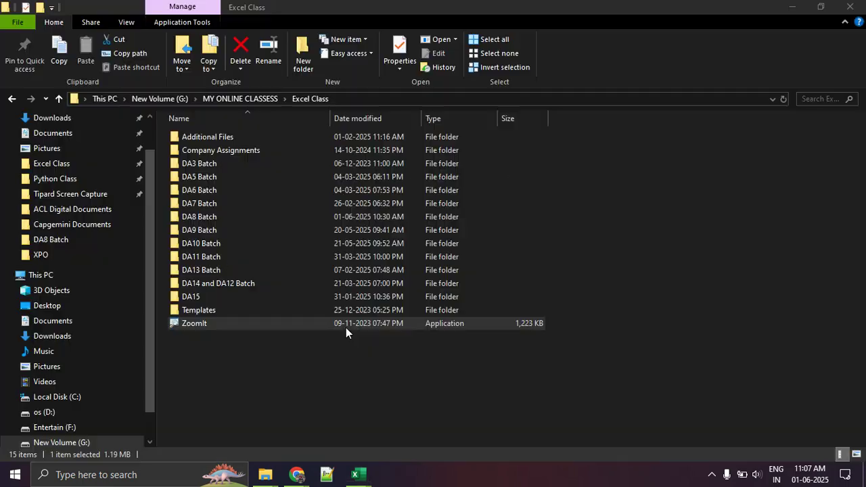
key("alt+Tab")
key("alt+Tab")
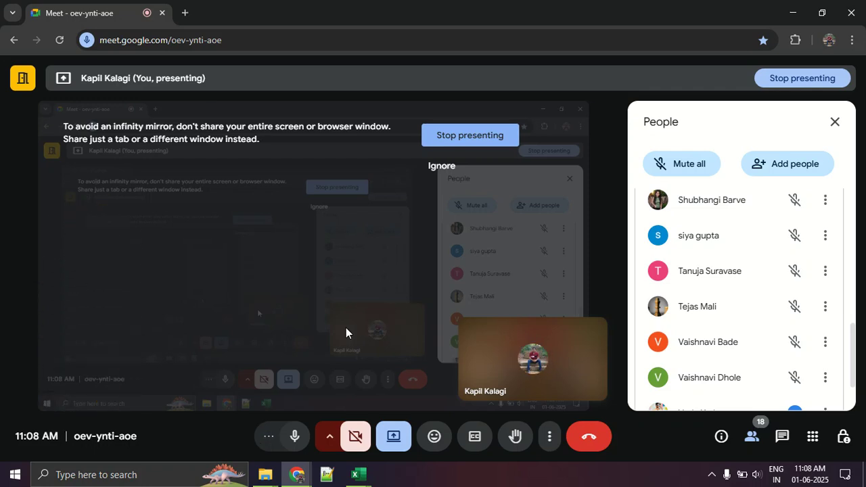
key("alt+Tab")
key("alt+Tab")
key("Tab")
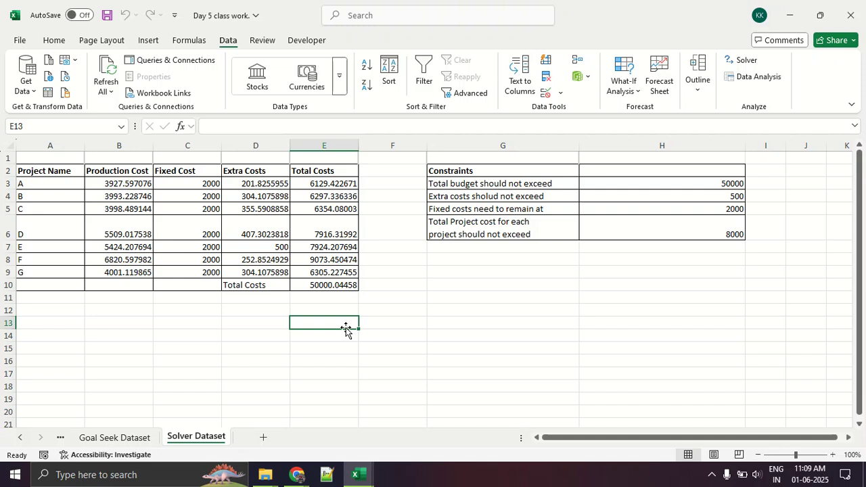
Switch to the Google Meet call and display it in full screen.
key("alt+Tab")
key("alt+Tab")
key("alt+Tab")
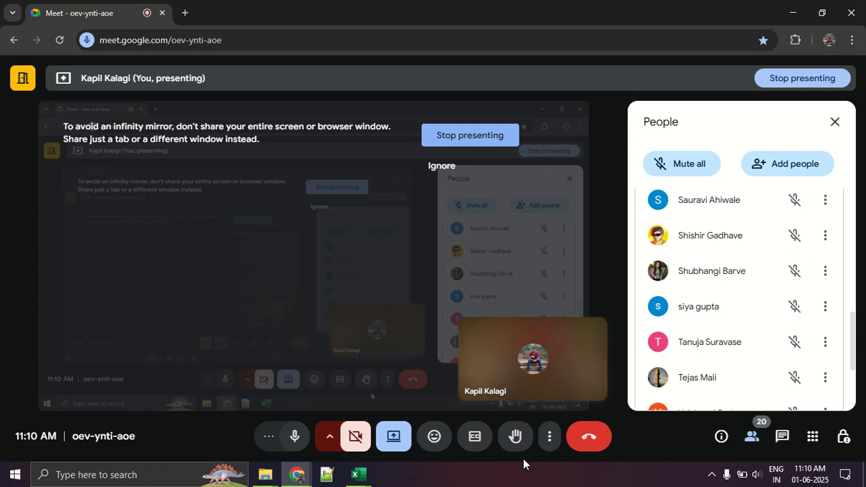
left_click(549, 436)
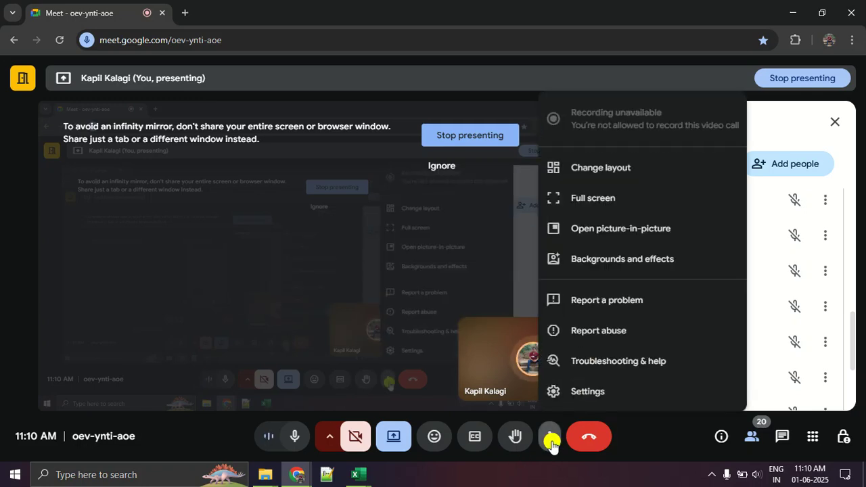
left_click(595, 198)
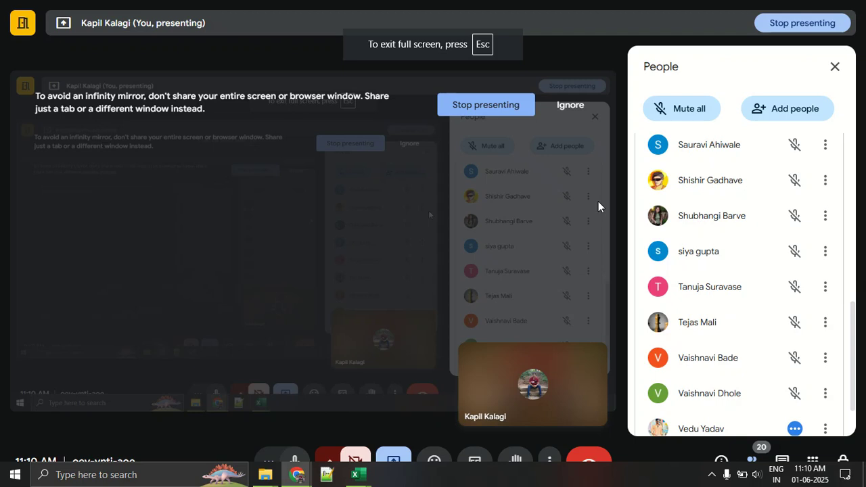
Look through the whole list of people in the call and check their microphone status.
scroll(724, 287, "up", 5)
scroll(729, 283, "up", 2)
scroll(729, 282, "down", 2)
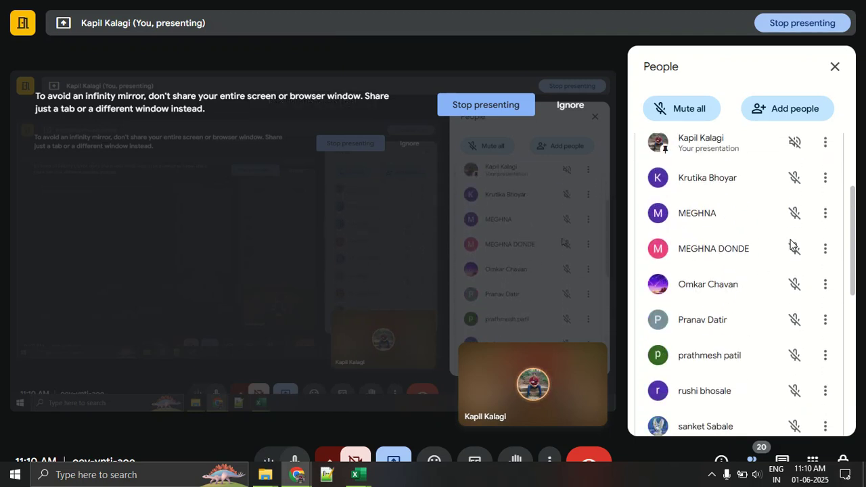
left_click_drag(851, 263, 851, 278)
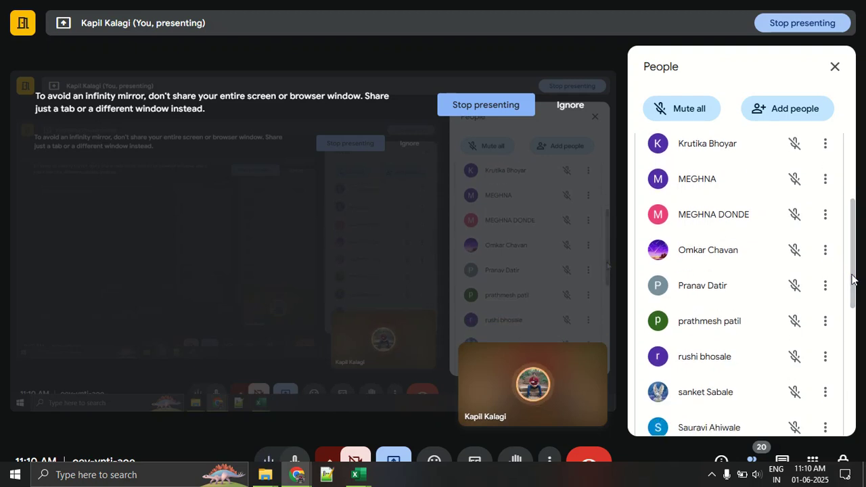
left_click(852, 271)
left_click_drag(851, 270, 835, 365)
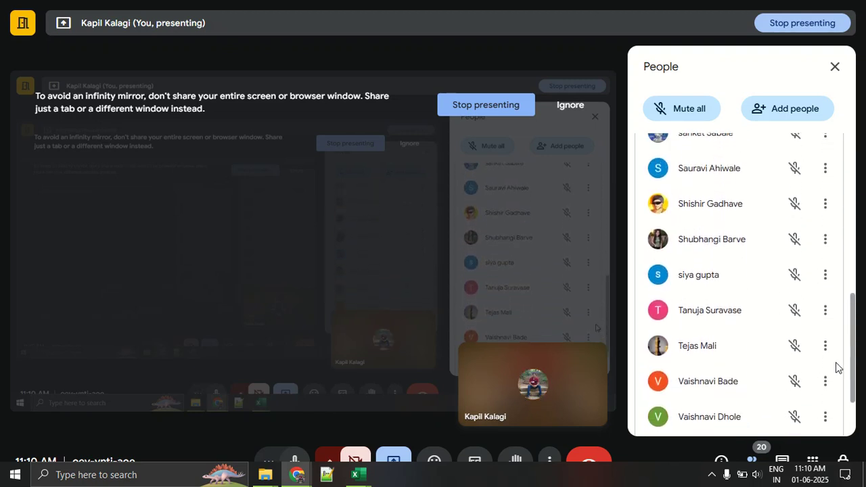
scroll(835, 362, "down", 2)
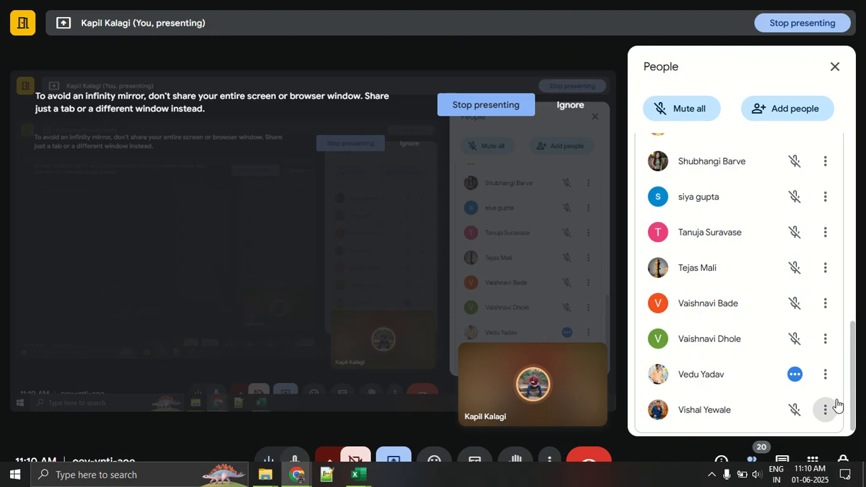
left_click_drag(851, 373, 849, 415)
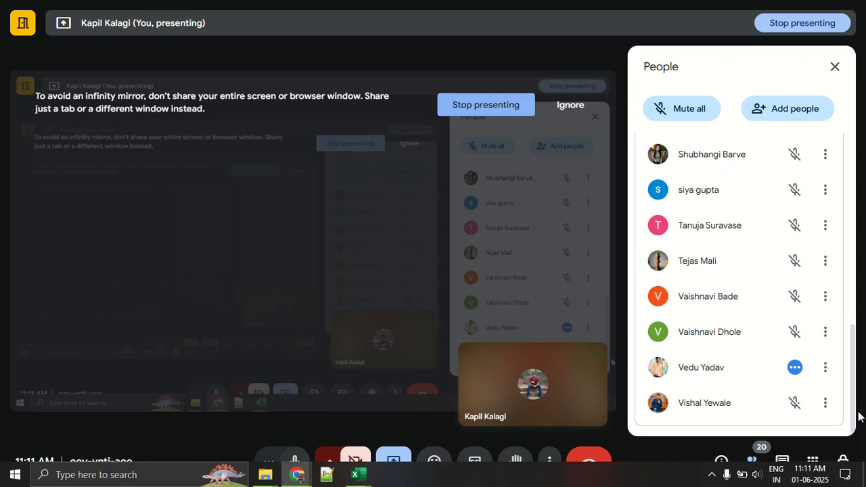
Switch from the Google Meet call back to the Solver Dataset sheet in Excel.
key("alt+Tab")
key("alt+Tab")
key("Tab")
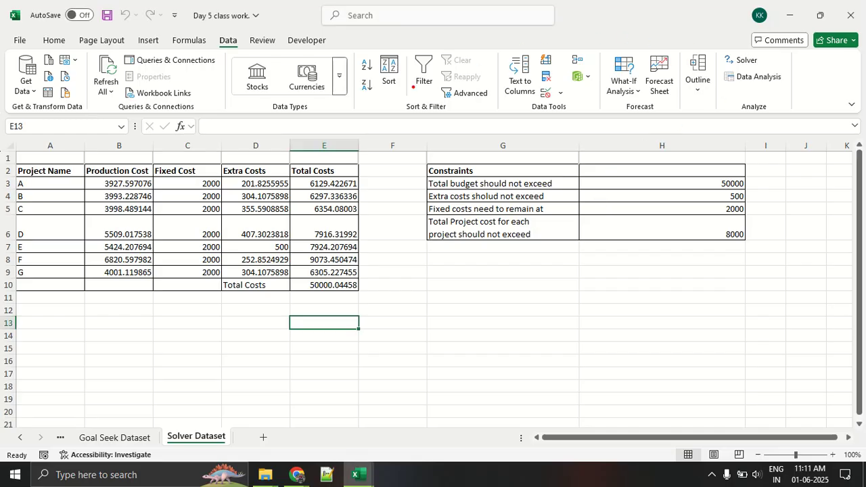
Look through the What-If Analysis options and underline Scenario Manager on the enlarged screen.
left_click_drag(255, 28, 224, 29)
mouse_move(293, 34)
left_mouse_down()
mouse_move(267, 39)
mouse_move(535, 42)
mouse_move(587, 59)
left_mouse_up()
mouse_move(639, 34)
left_mouse_down()
mouse_move(587, 93)
mouse_move(651, 43)
mouse_move(630, 34)
left_mouse_up()
key("Escape")
left_click(631, 80)
key("ctrl+2")
left_click(631, 79)
left_click_drag(593, 117, 728, 118)
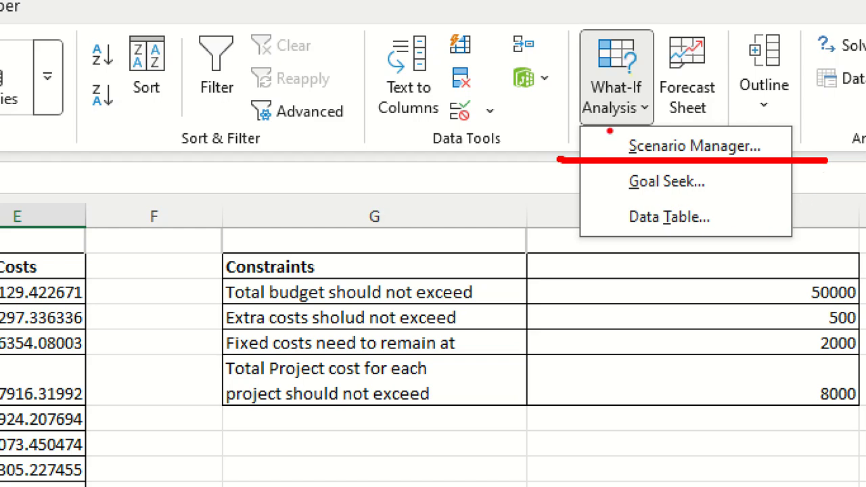
mouse_move(564, 129)
left_mouse_down()
mouse_move(625, 156)
mouse_move(785, 156)
mouse_move(763, 128)
mouse_move(573, 139)
left_mouse_up()
key("Escape")
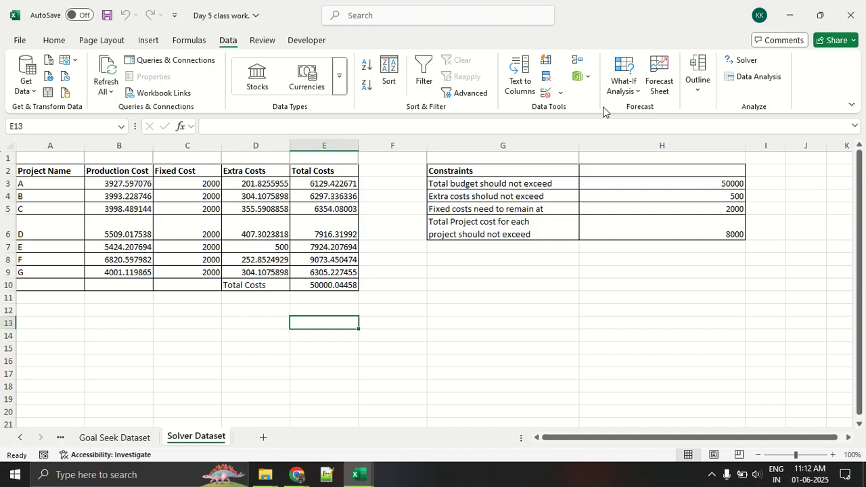
Switch to the Day 6 class work workbook and display the Monthly Budget on the Scanario Manager sheet.
key("alt+Tab")
key("alt+Tab")
key("alt+Tab")
key("alt+Tab")
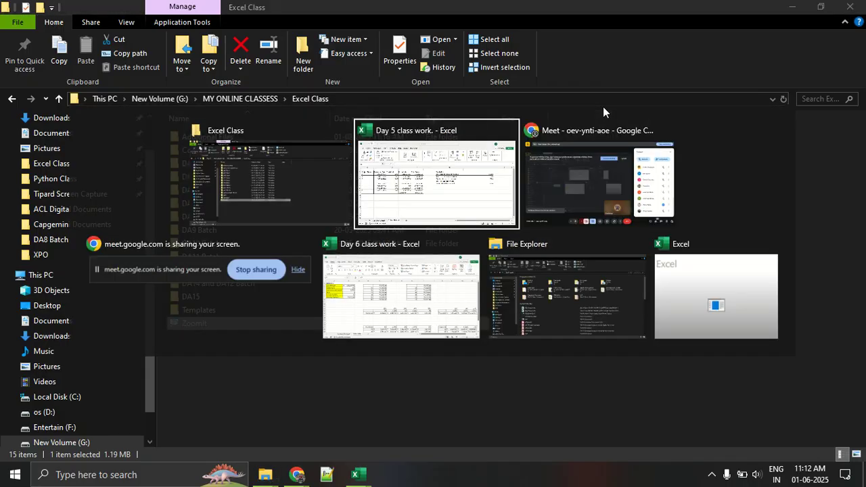
key("alt+Tab")
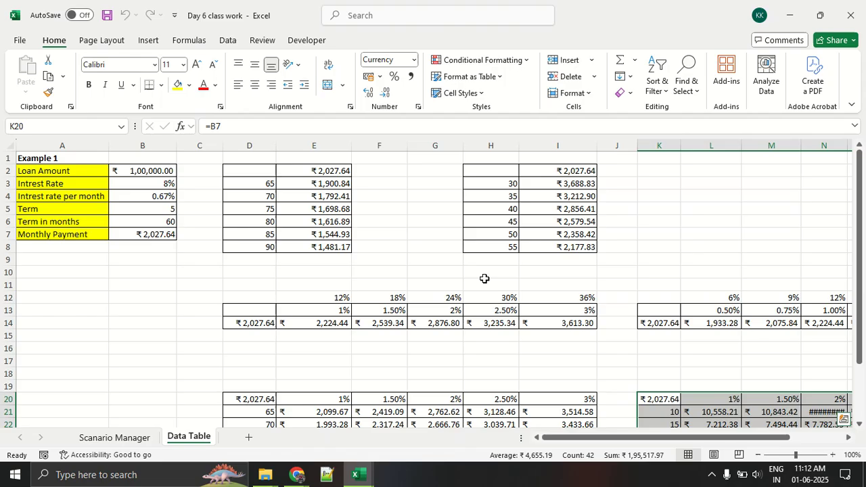
left_click(140, 439)
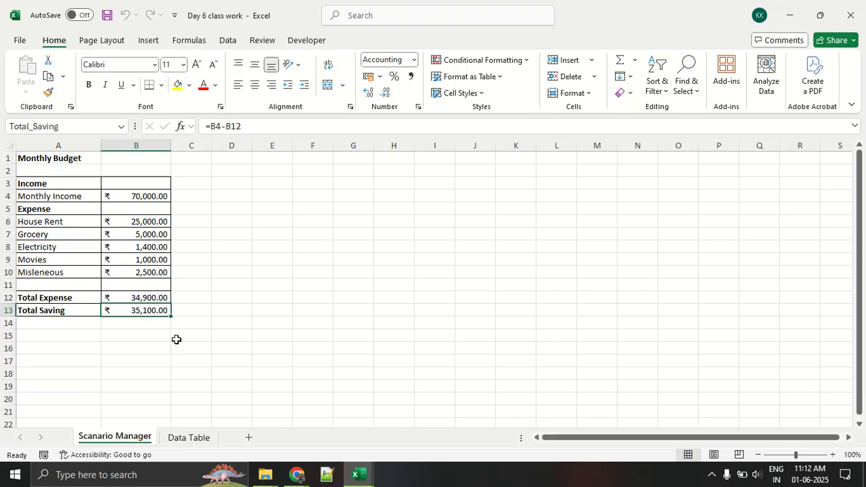
scroll(189, 332, "down", 2)
scroll(187, 332, "up", 2)
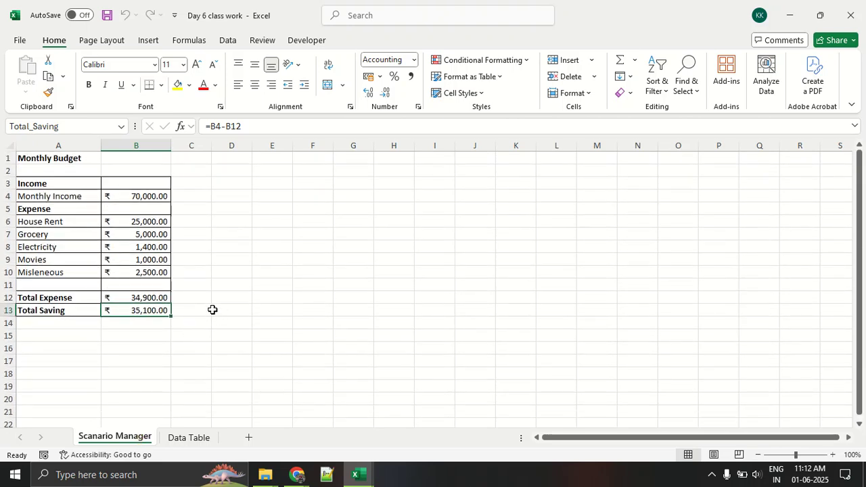
scroll(212, 310, "down", 7)
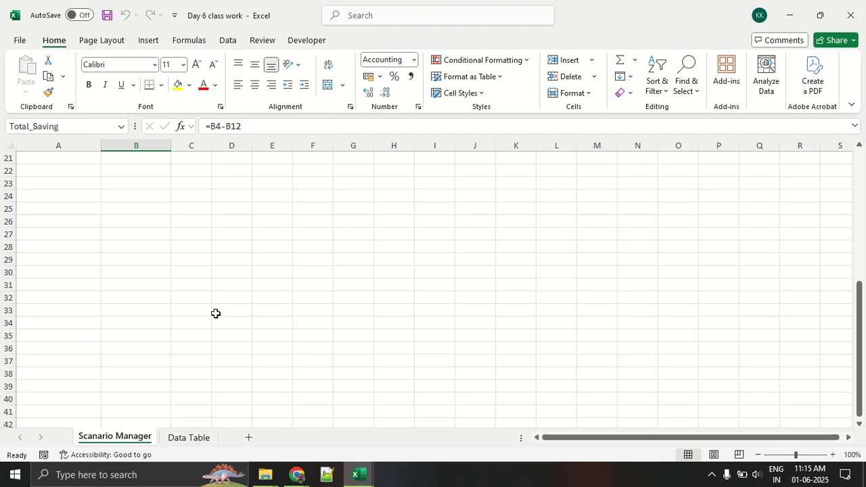
scroll(201, 216, "up", 7)
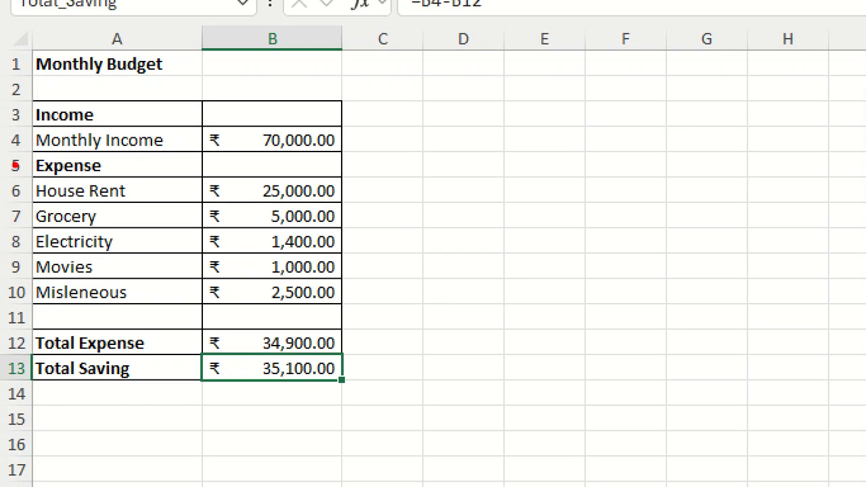
Mark the Monthly Budget table with red strokes, underlining Monthly Income and the expense items from House Rent to Misleneous.
left_click_drag(12, 164, 155, 164)
mouse_move(280, 41)
left_mouse_down()
mouse_move(2, 67)
mouse_move(499, 194)
mouse_move(230, 5)
left_mouse_up()
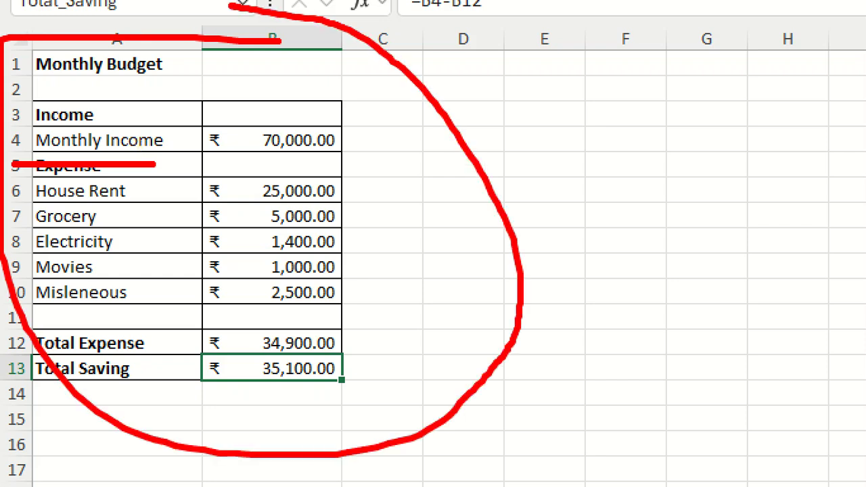
left_click_drag(242, 144, 352, 145)
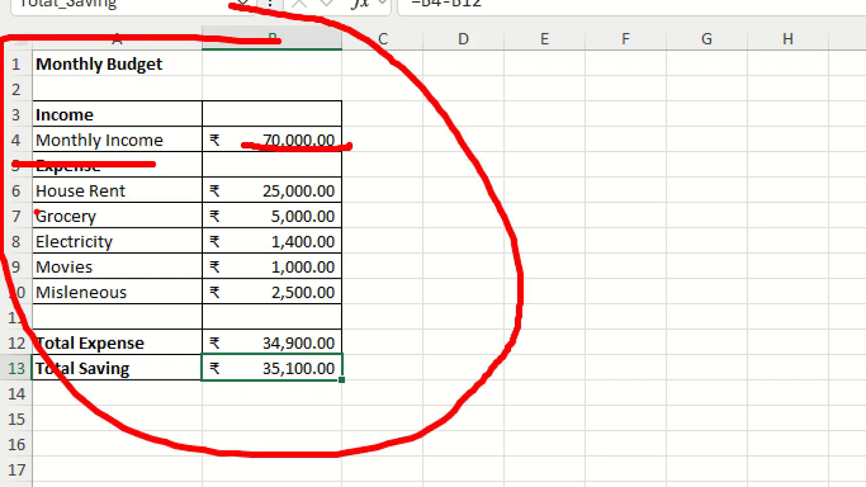
left_click_drag(30, 211, 139, 210)
left_click_drag(247, 207, 315, 208)
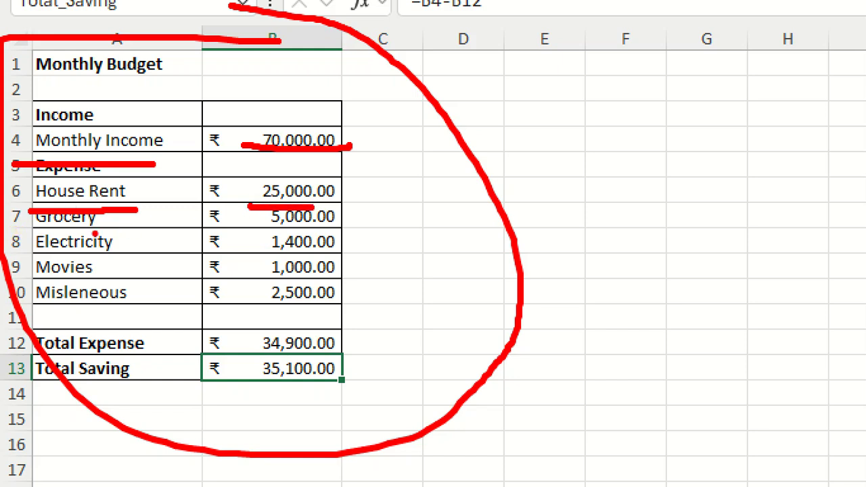
left_click_drag(54, 237, 145, 237)
left_click_drag(261, 240, 344, 238)
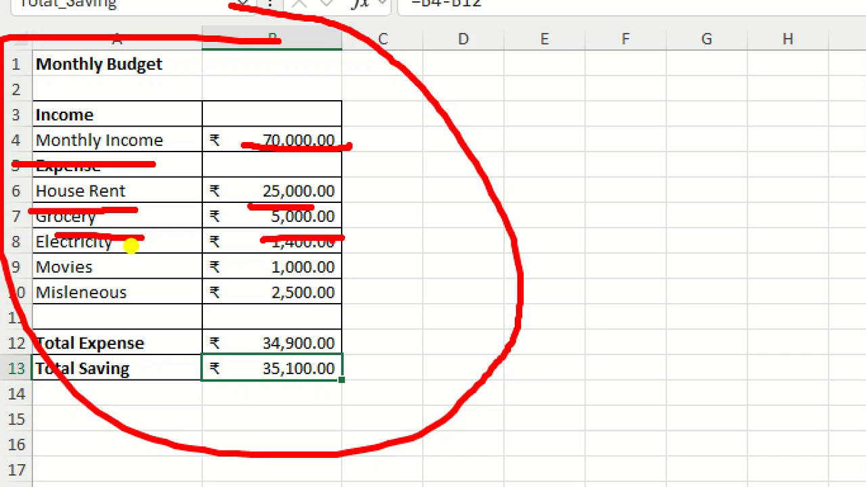
left_click_drag(41, 253, 122, 254)
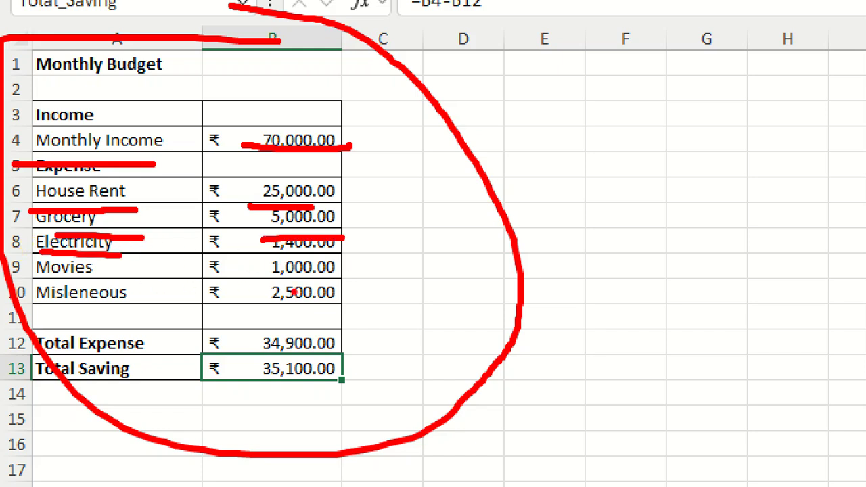
left_click_drag(16, 307, 182, 318)
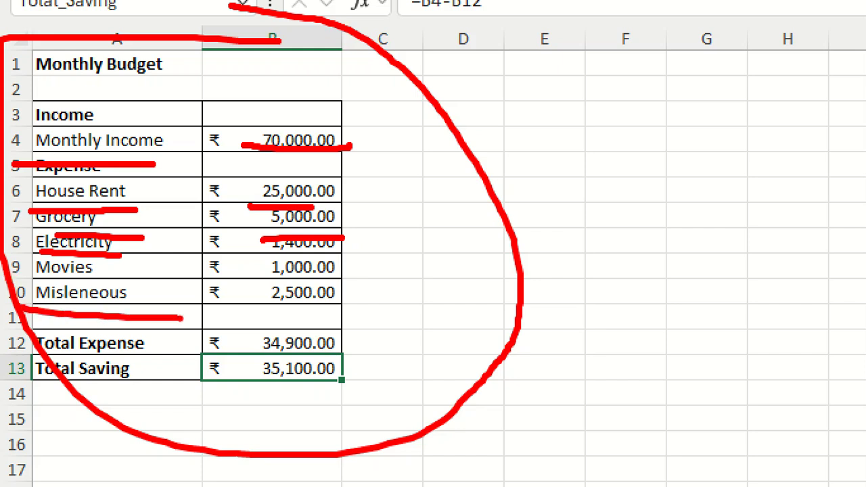
Circle Total Expense, underline Total Saving, draw an arrow from Total Expense to Monthly Income, and clear the annotations.
mouse_move(261, 353)
left_mouse_down()
mouse_move(332, 351)
mouse_move(342, 329)
mouse_move(249, 324)
mouse_move(269, 349)
left_mouse_up()
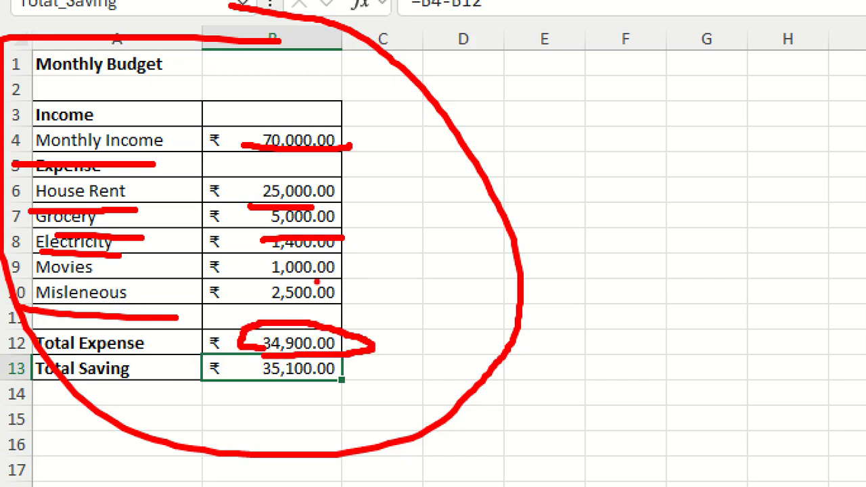
mouse_move(94, 387)
left_mouse_down()
mouse_move(132, 383)
mouse_move(86, 393)
left_mouse_up()
mouse_move(258, 383)
left_mouse_down()
mouse_move(250, 382)
mouse_move(334, 388)
left_mouse_up()
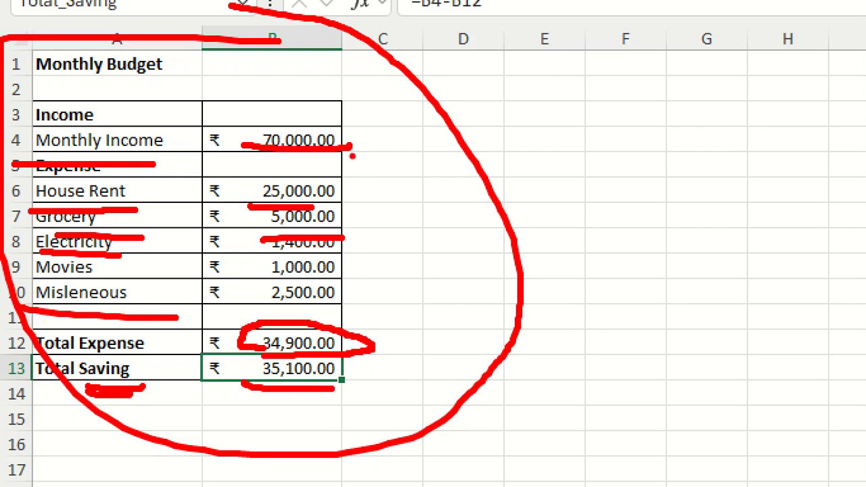
left_click_drag(360, 140, 365, 138)
key("y")
mouse_move(398, 340)
left_mouse_down()
mouse_move(429, 181)
mouse_move(387, 163)
mouse_move(413, 180)
left_mouse_up()
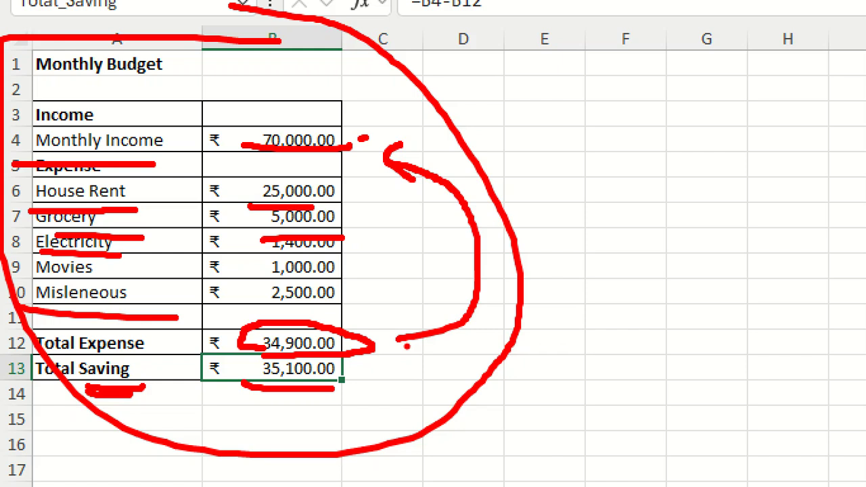
key("Escape")
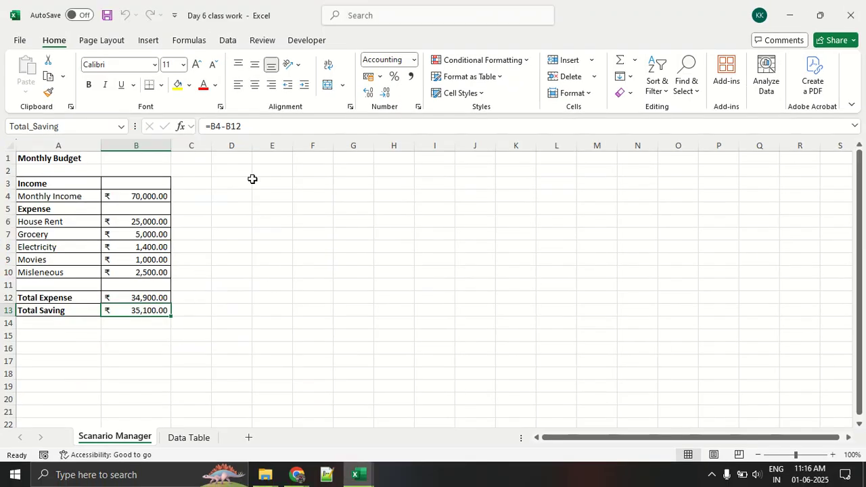
Delete the scenarios budget_in_mumbai, budget_in_sangli and budget_in_pune from Scenario Manager and start adding a new scenario.
left_click(227, 41)
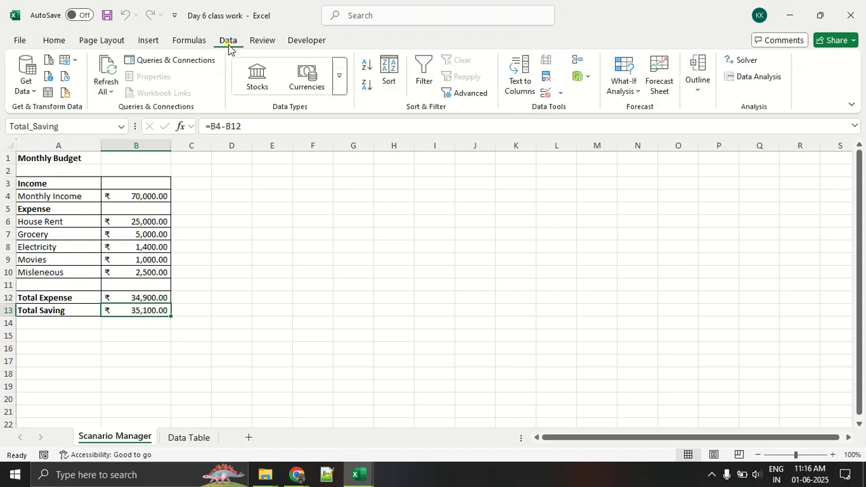
left_click(626, 88)
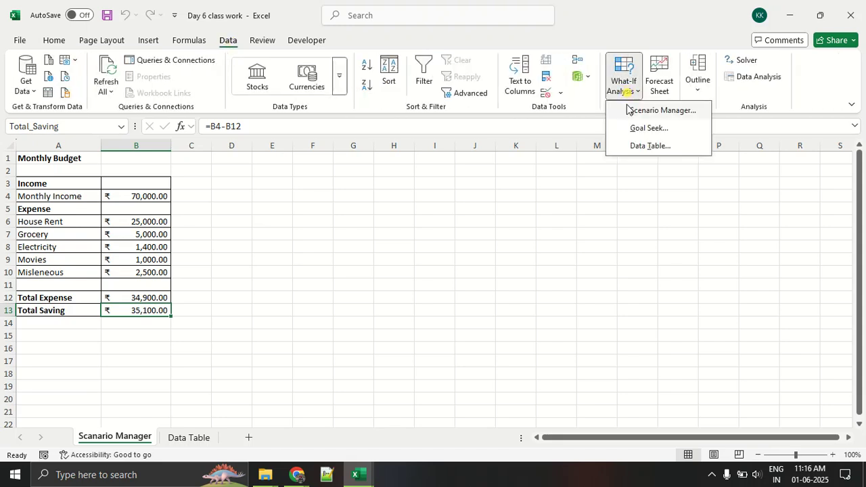
left_click(643, 111)
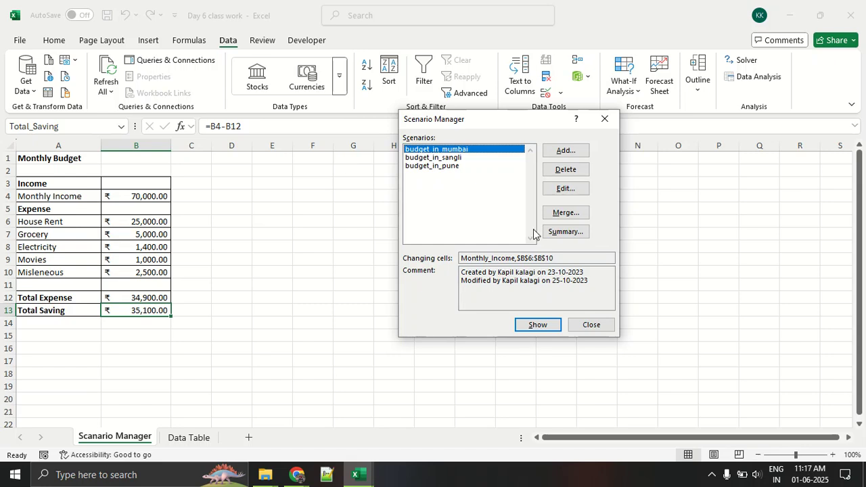
left_click(576, 171)
left_click(576, 169)
left_click(561, 171)
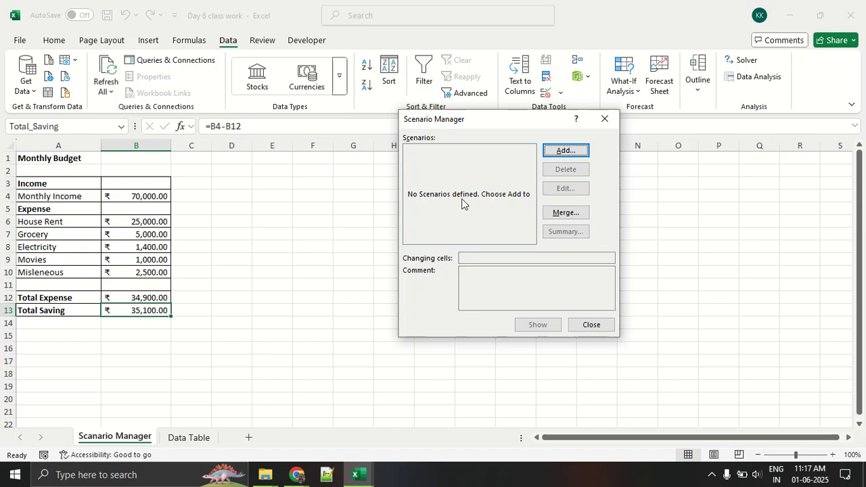
left_click(564, 150)
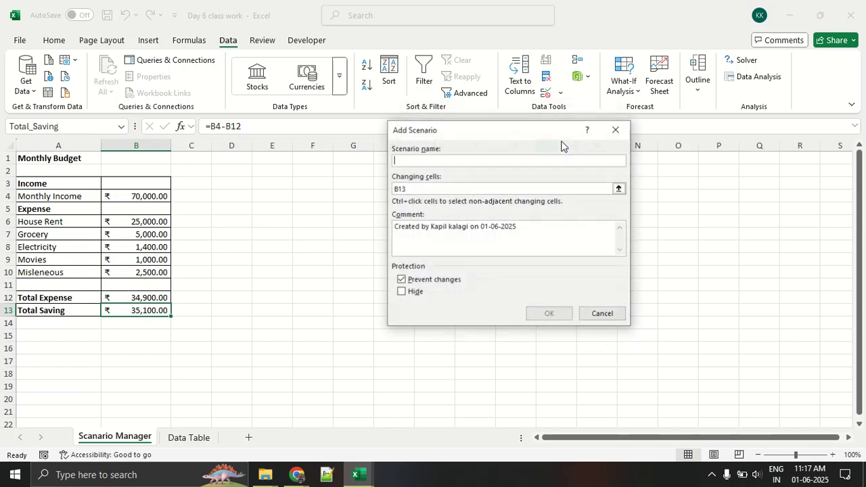
type("job_in_pune")
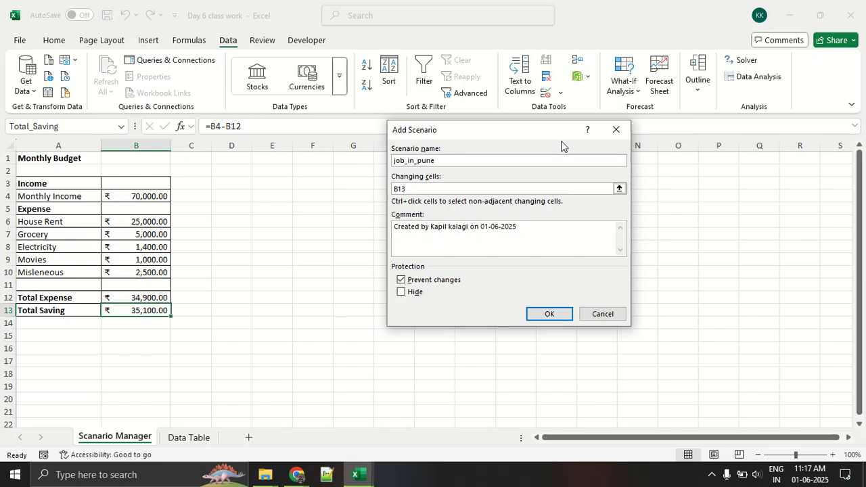
key("BackSpace")
key("BackSpace")
key("BackSpace")
key("BackSpace")
key("BackSpace")
key("BackSpace")
key("BackSpace")
key("BackSpace")
key("BackSpace")
key("BackSpace")
key("BackSpace")
Name the new scenario Pune and set its changing cells to $B$4,$B$6:$B$10.
type("Pune")
left_click(441, 188)
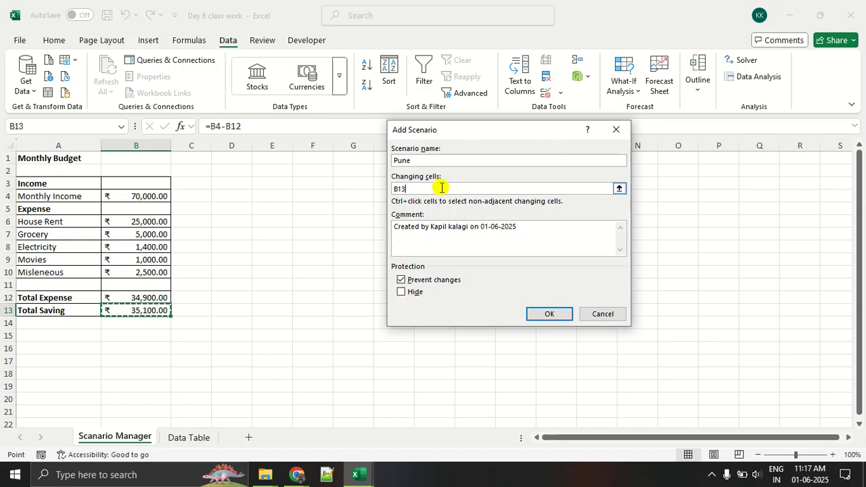
key("BackSpace")
key("BackSpace")
key("BackSpace")
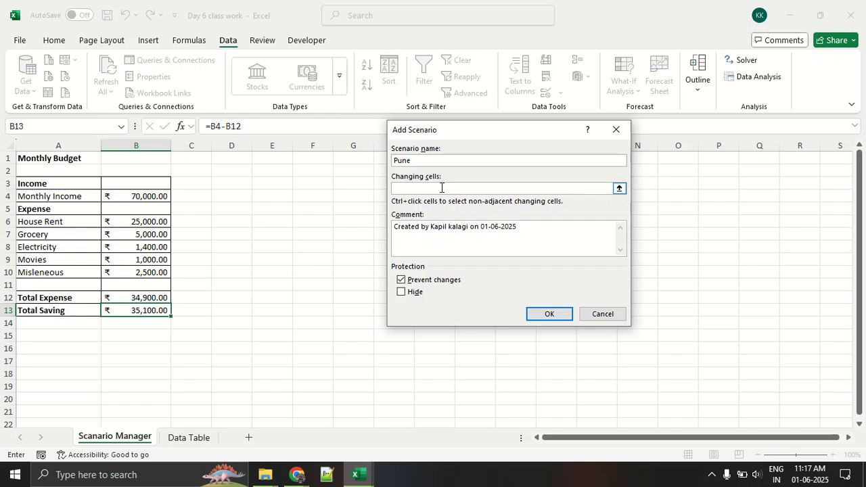
left_click(138, 192)
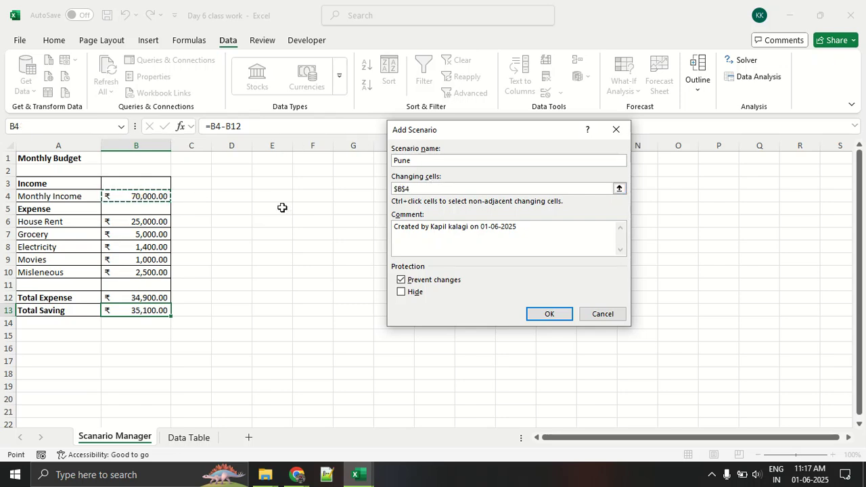
left_click_drag(162, 222, 159, 271)
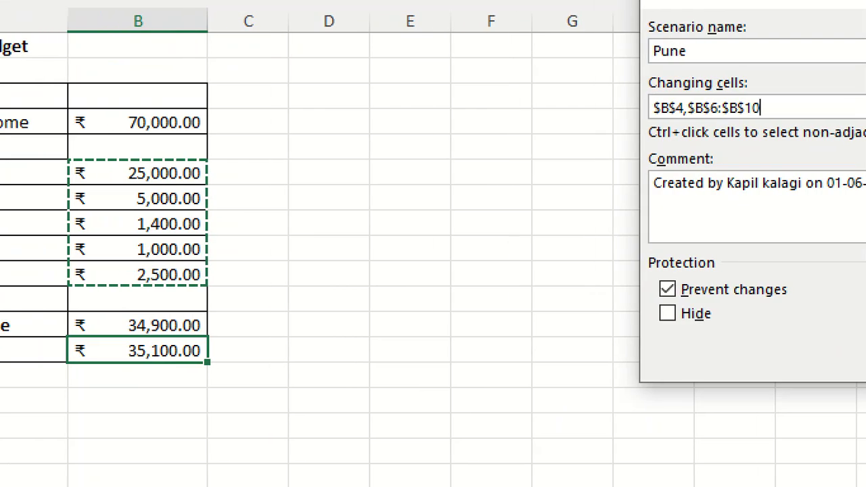
left_click(61, 245)
left_click_drag(113, 122, 272, 87)
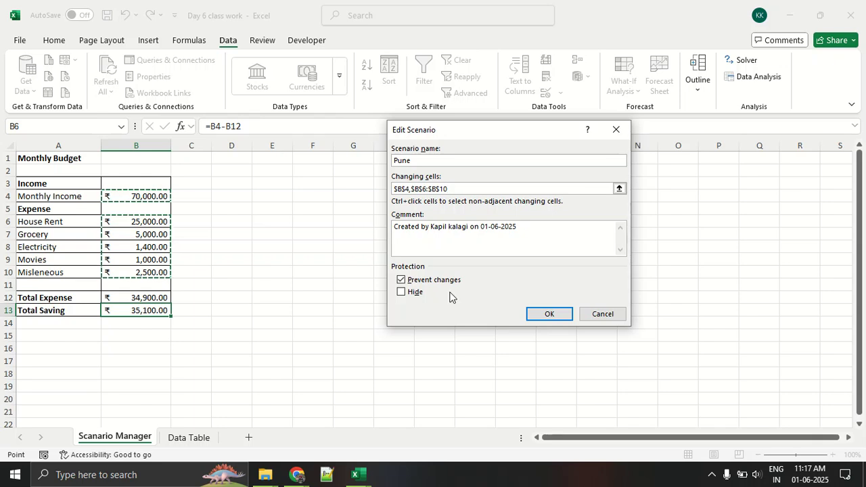
left_click(554, 316)
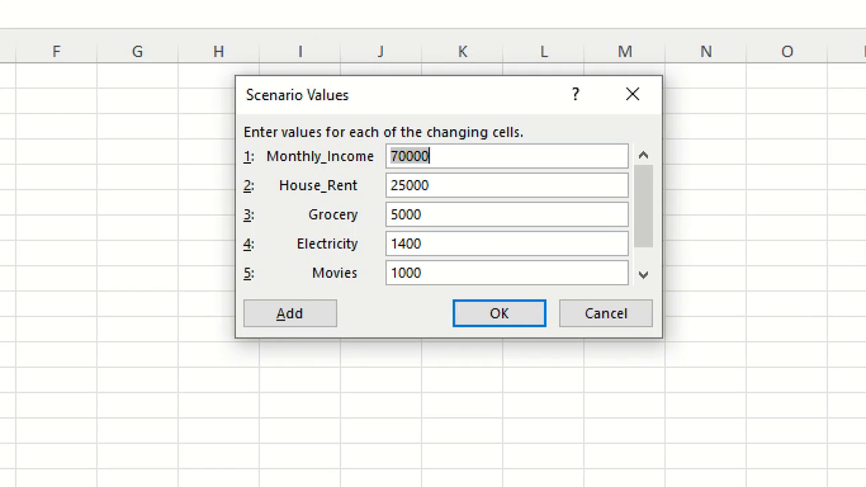
Save the Pune scenario with Monthly_Income 70000, House_Rent 25000, Grocery 5000, Electricity 1400, Movies 1000 and Misleneous 2500.
left_click_drag(262, 166, 424, 177)
left_click_drag(265, 196, 433, 221)
left_click_drag(260, 227, 419, 224)
left_click_drag(223, 254, 416, 255)
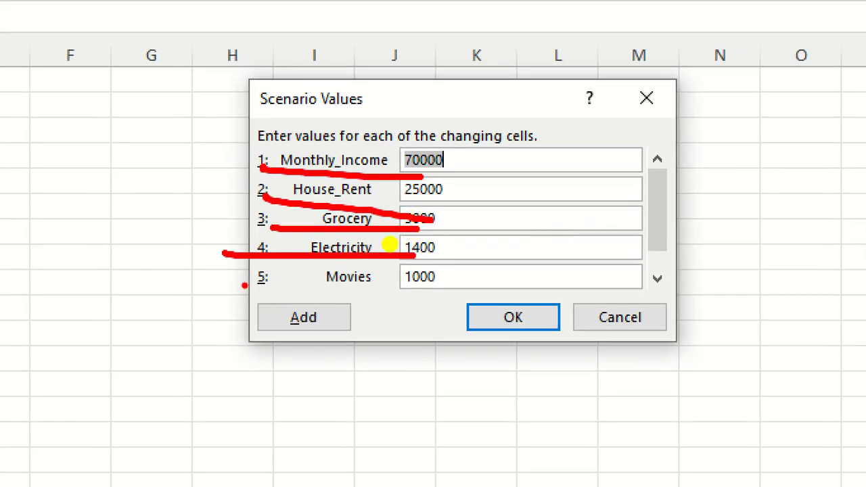
left_click_drag(241, 285, 374, 286)
key("Escape")
left_click_drag(654, 206, 666, 276)
left_click_drag(612, 260, 612, 261)
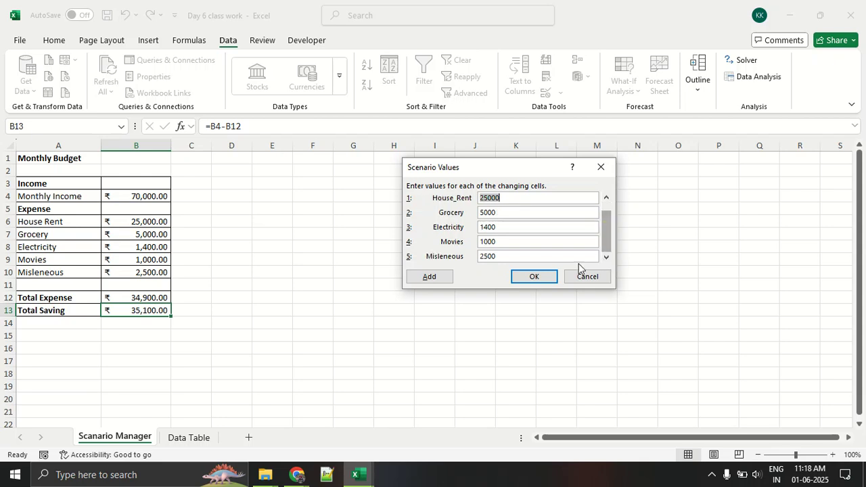
left_click(534, 276)
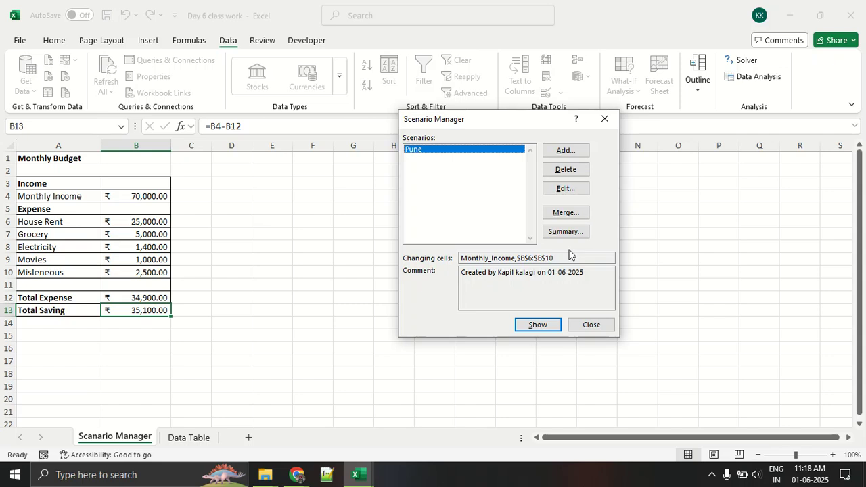
Add a scenario named Banglore with the same changing cells and set its Monthly_Income to 130000.
left_click(555, 154)
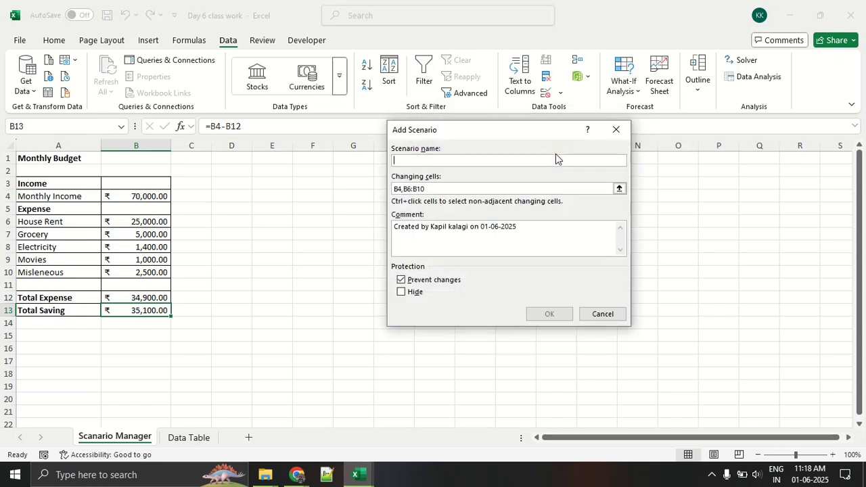
type("Banglore")
left_click(566, 315)
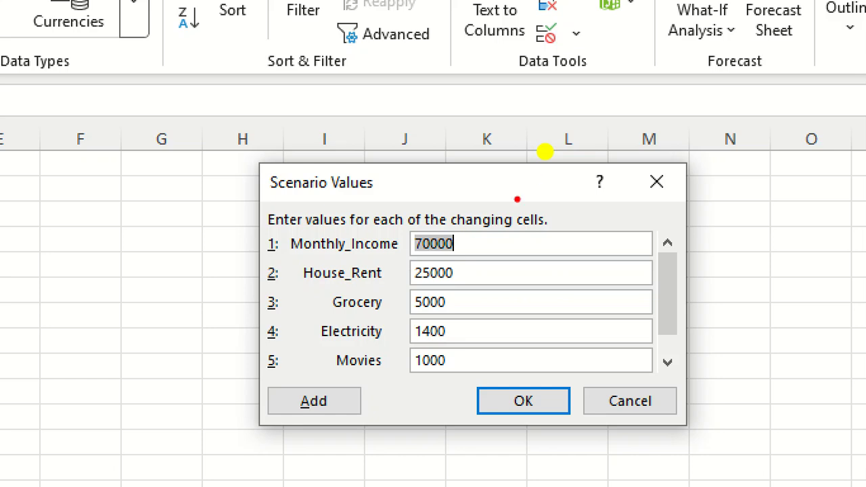
left_click_drag(410, 211, 514, 226)
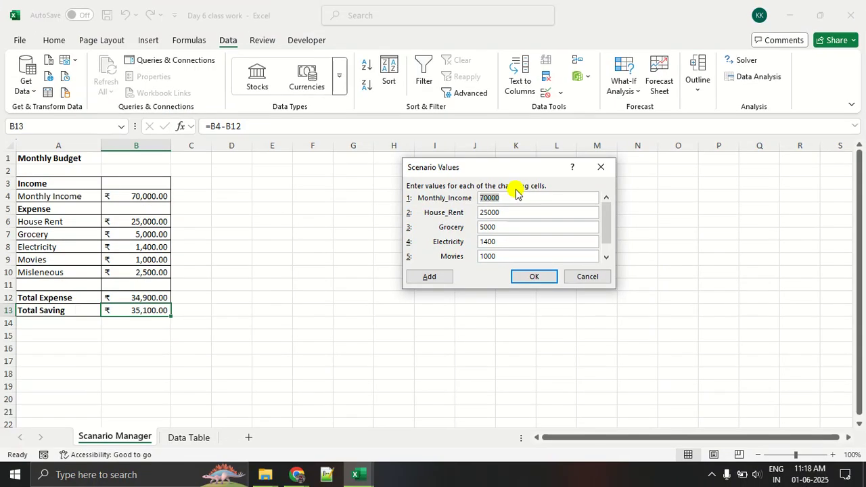
key("BackSpace")
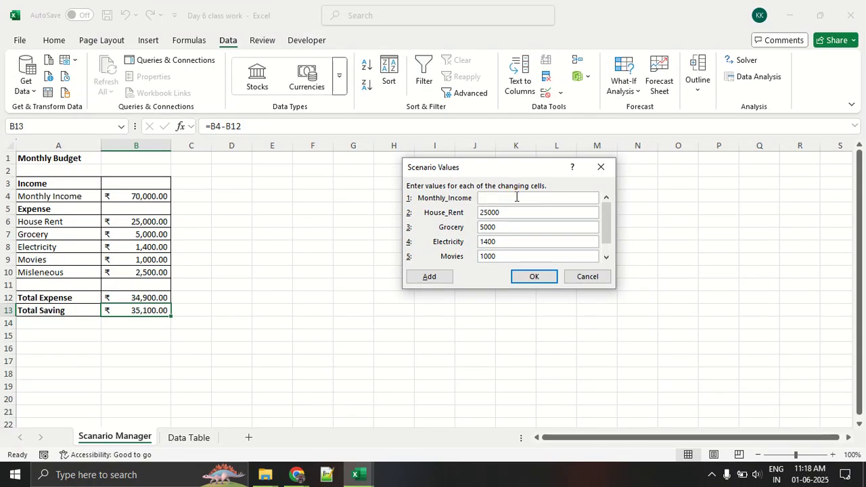
type("130000")
key("BackSpace")
type("0")
Set House_Rent to 70000 in the Banglore scenario values.
left_click(516, 215)
key("BackSpace")
key("BackSpace")
key("BackSpace")
key("BackSpace")
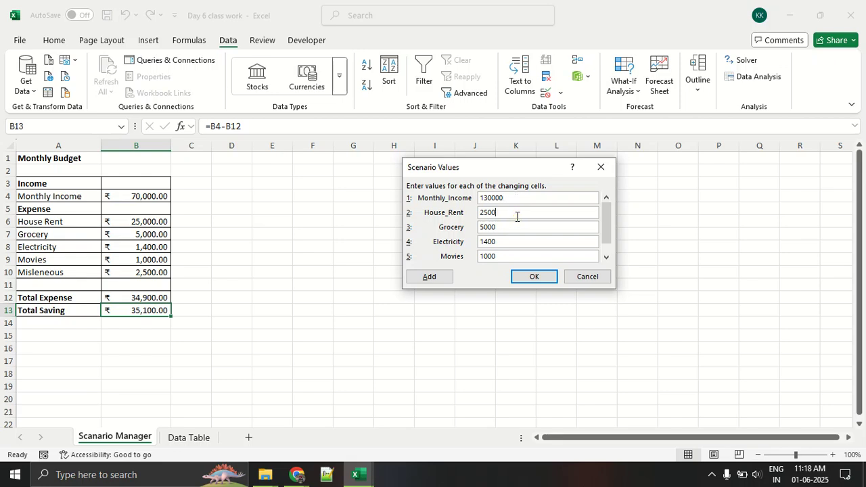
key("BackSpace")
type("70000")
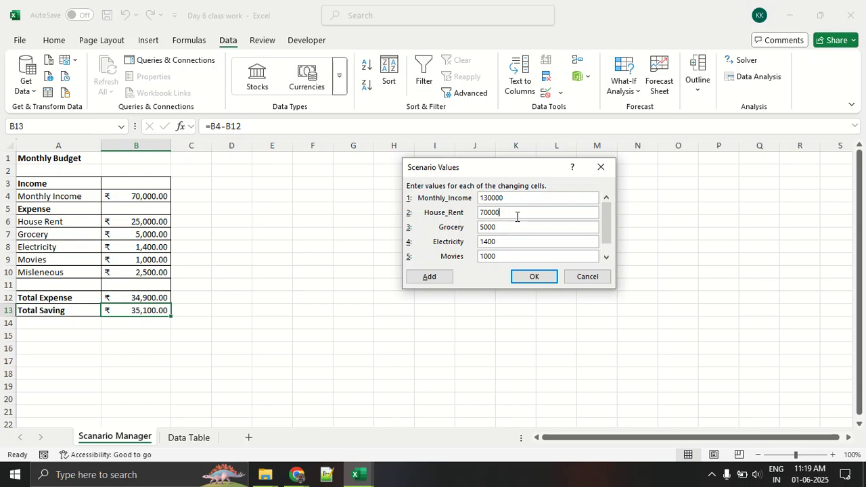
Set Grocery to 10000 and Electricity to 2500 for the Banglore scenario.
left_click(509, 227)
key("BackSpace")
key("BackSpace")
key("BackSpace")
key("BackSpace")
type("10000")
left_click(519, 242)
key("BackSpace")
key("BackSpace")
key("BackSpace")
key("BackSpace")
type("25000")
key("BackSpace")
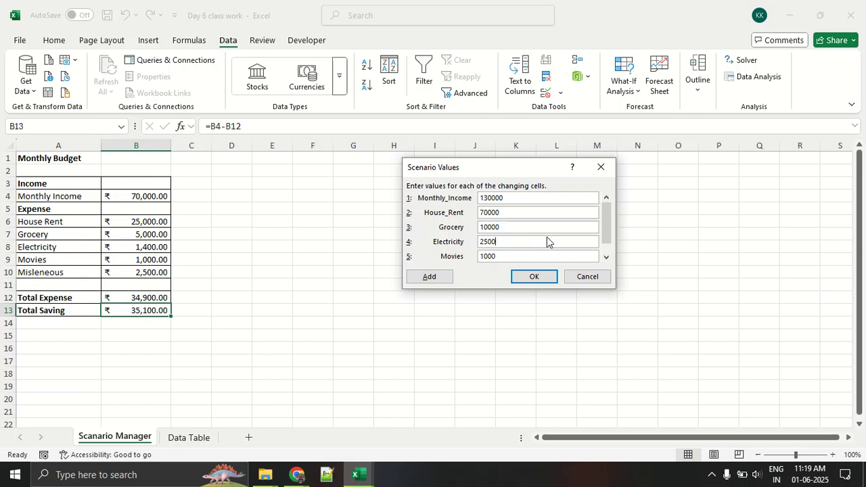
Set Movies to 3000 and Misleneous to 20000, and save the Banglore scenario.
left_click(606, 258)
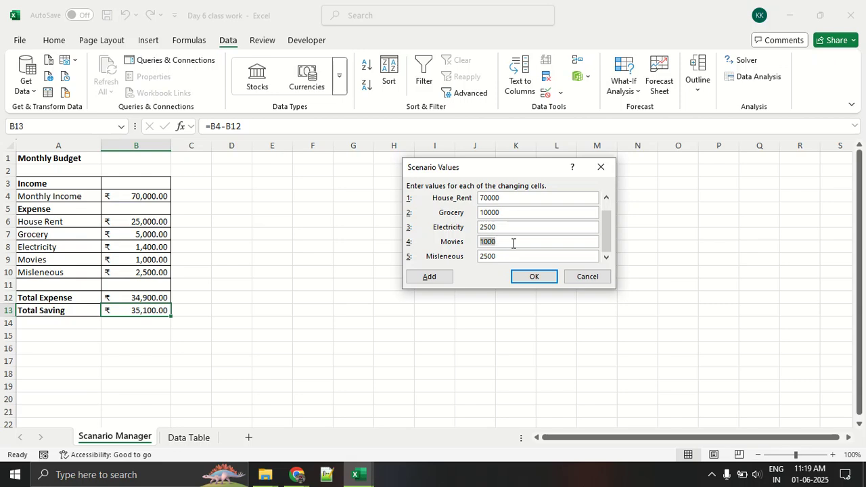
type("3000")
left_click(508, 257)
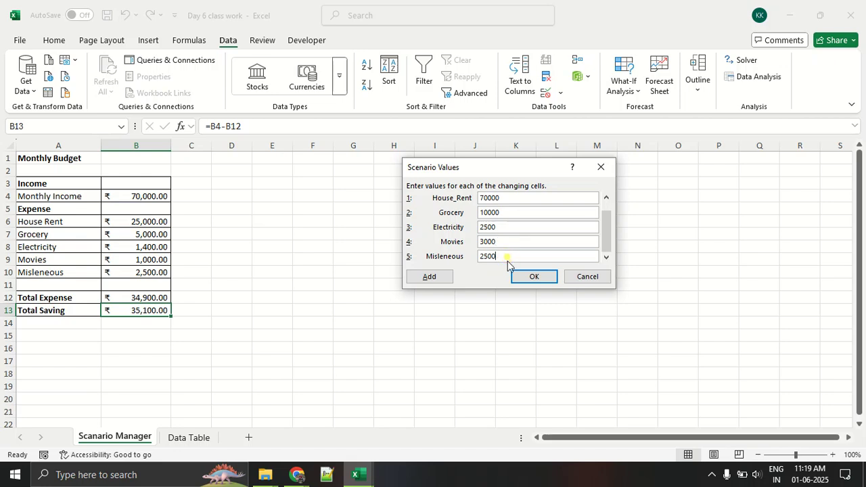
key("BackSpace")
key("BackSpace")
key("BackSpace")
key("BackSpace")
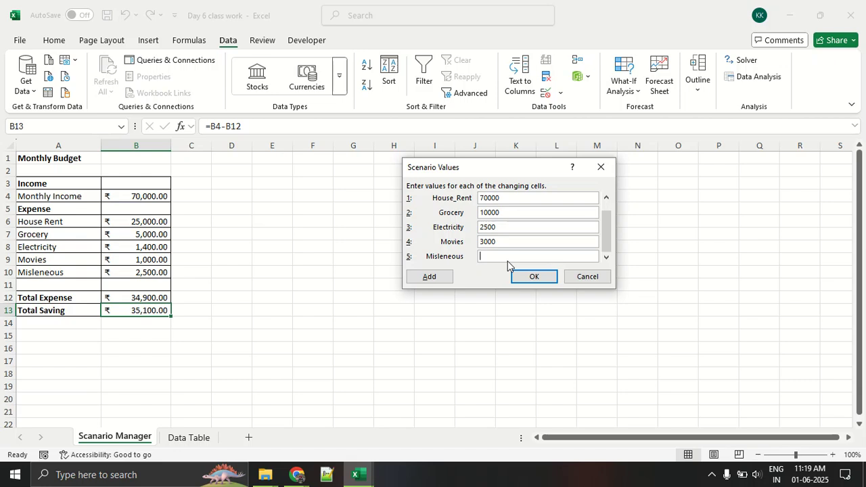
type("20000")
left_click(534, 276)
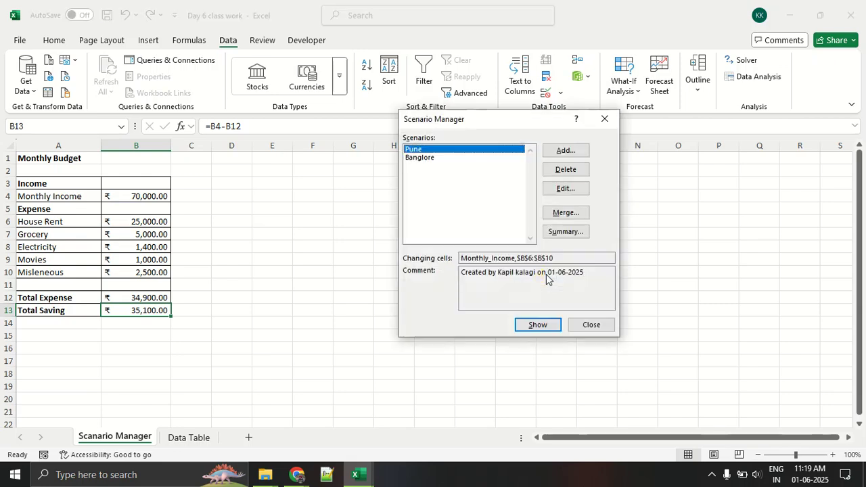
Add a scenario named Home with the same changing cells and set its Monthly_Income to 65000.
left_click(554, 149)
type("Home")
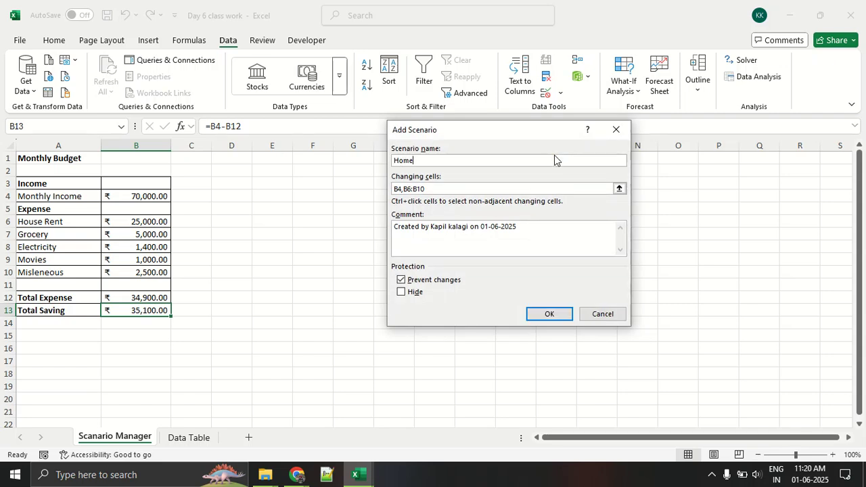
left_click(534, 313)
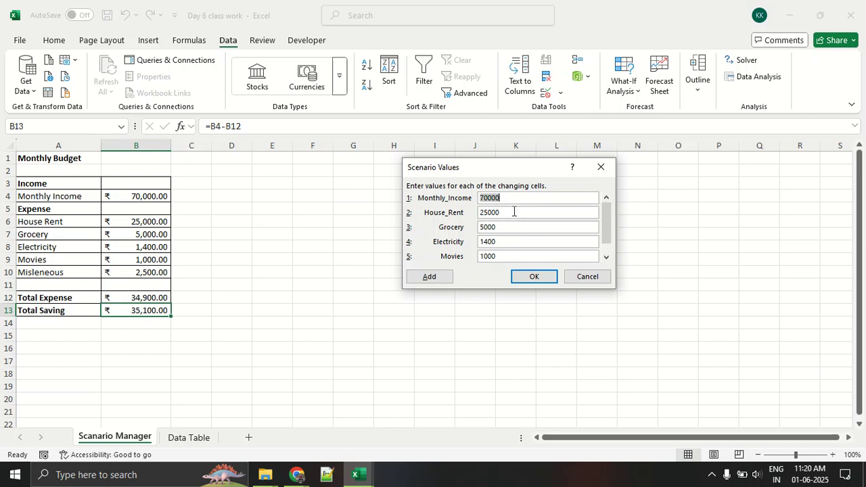
type("55000")
key("BackSpace")
key("BackSpace")
key("BackSpace")
key("BackSpace")
key("BackSpace")
type("65000")
Set House_Rent to 0 and Grocery to 1000 in the Home scenario values.
left_click(514, 213)
key("BackSpace")
key("BackSpace")
key("BackSpace")
key("BackSpace")
key("BackSpace")
type("0")
left_click(509, 228)
key("BackSpace")
key("BackSpace")
key("BackSpace")
key("BackSpace")
type("1000")
Set Electricity to 0 for the Home scenario.
left_click(507, 240)
key("BackSpace")
key("BackSpace")
key("BackSpace")
key("BackSpace")
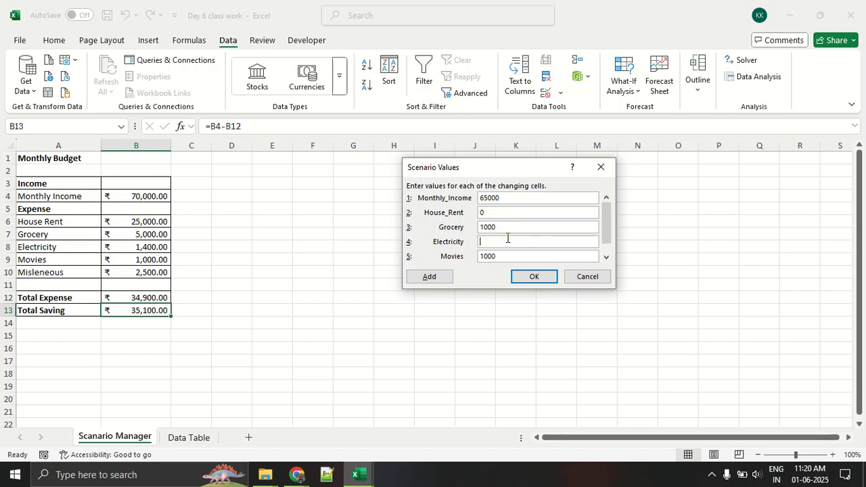
type("280")
key("BackSpace")
key("BackSpace")
key("BackSpace")
type("0")
Set Movies to 200 and Misleneous to 5000, and save the Home scenario.
left_click(606, 257)
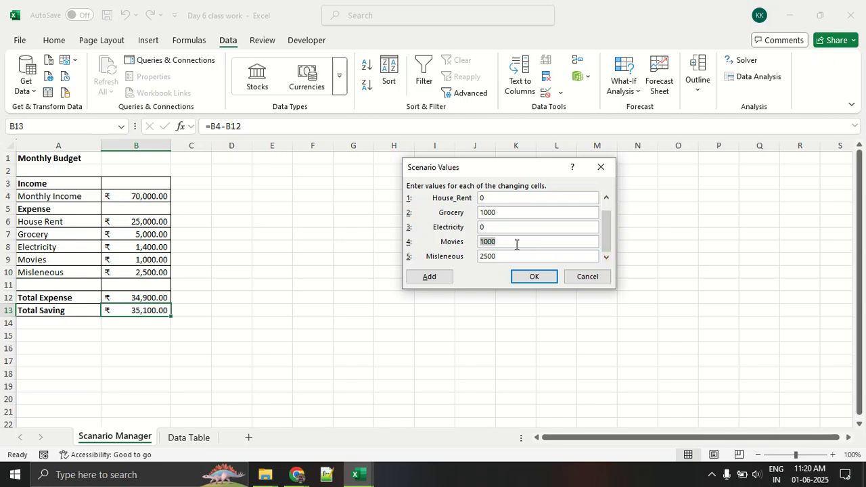
type("2")
left_click(507, 255)
type("50")
left_click(528, 277)
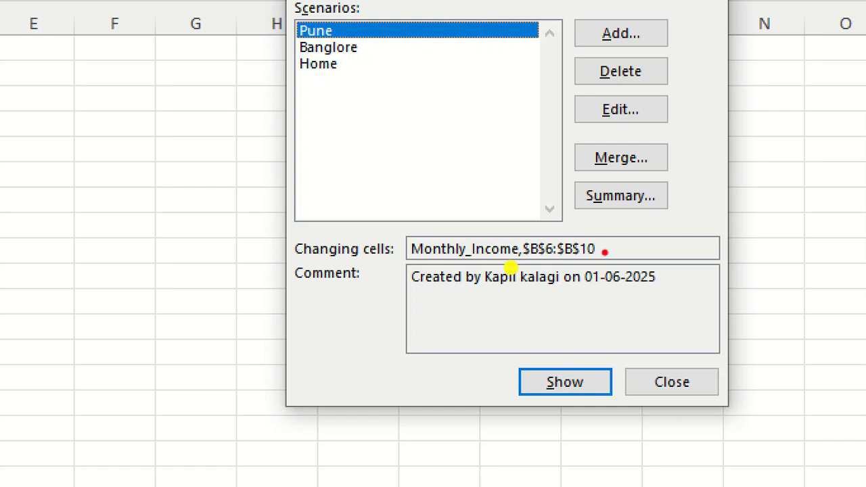
Show the Home scenario's values in the monthly budget sheet.
mouse_move(572, 209)
left_mouse_down()
mouse_move(772, 191)
mouse_move(560, 178)
mouse_move(554, 200)
mouse_move(572, 209)
left_mouse_up()
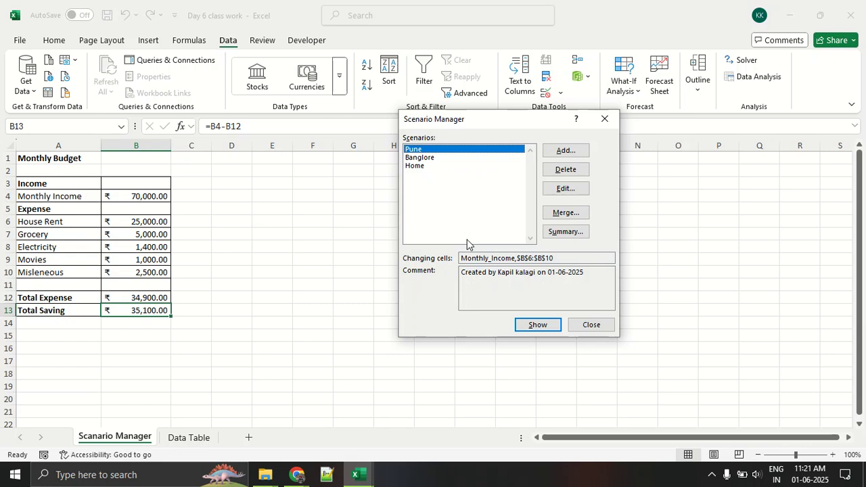
left_click(411, 167)
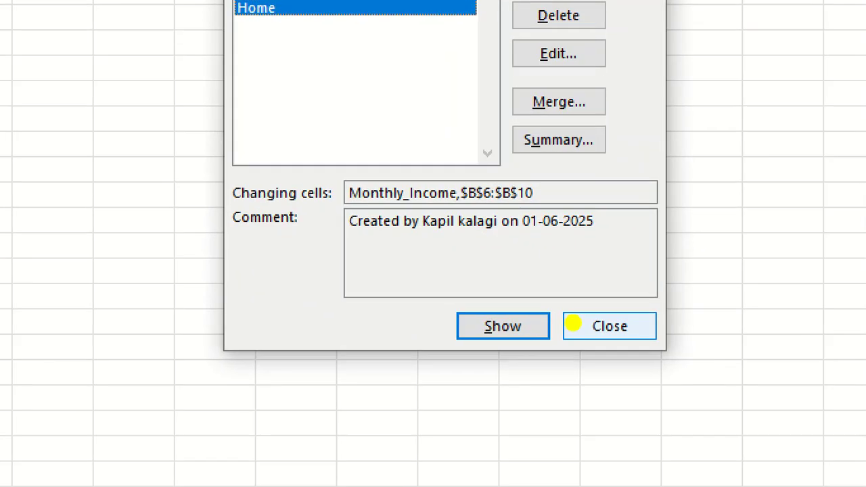
left_click_drag(537, 310, 570, 319)
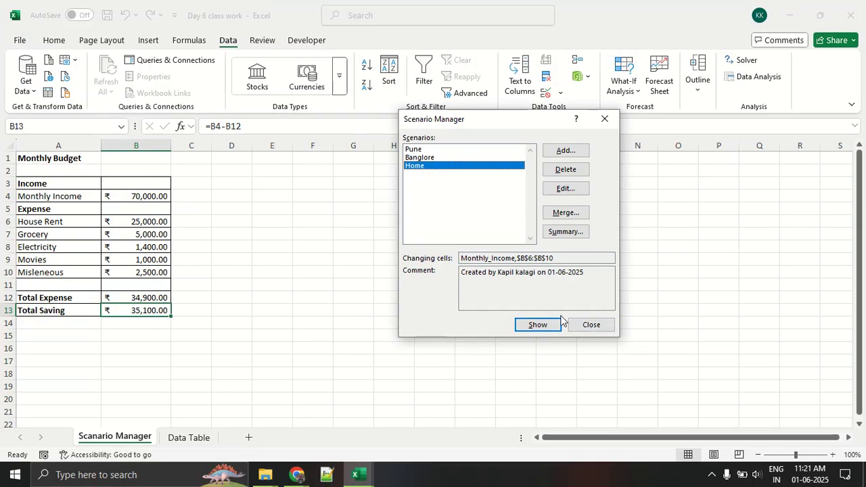
left_click(533, 324)
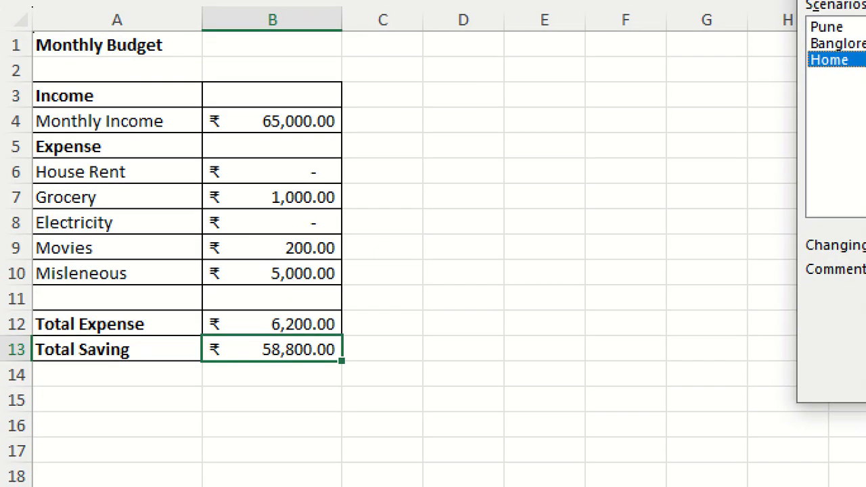
Circle the monthly budget table, underline the Total Saving amount, and clear the annotations.
mouse_move(368, 102)
left_mouse_down()
mouse_move(2, 223)
mouse_move(445, 131)
mouse_move(335, 81)
left_mouse_up()
left_click_drag(262, 358, 349, 360)
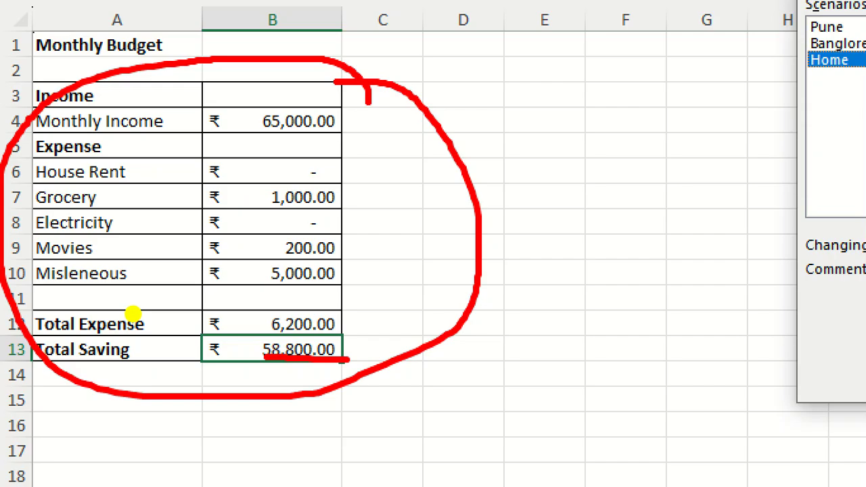
key("Escape")
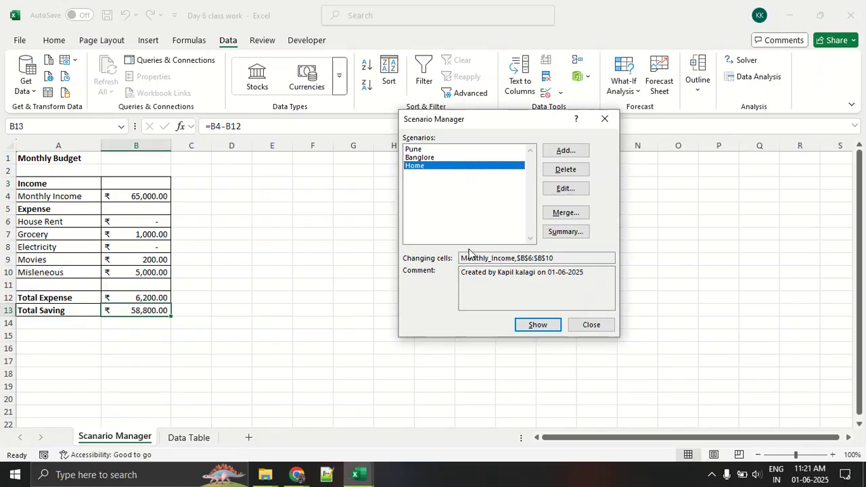
Show the Banglore scenario's values in the monthly budget sheet and look at its Total Saving.
left_click(426, 157)
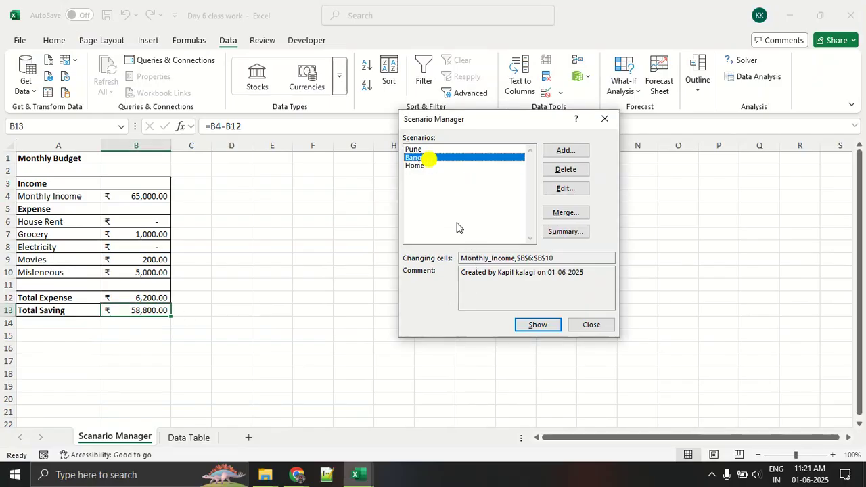
left_click(522, 328)
key("ctrl+1")
left_click(79, 311)
key("Escape")
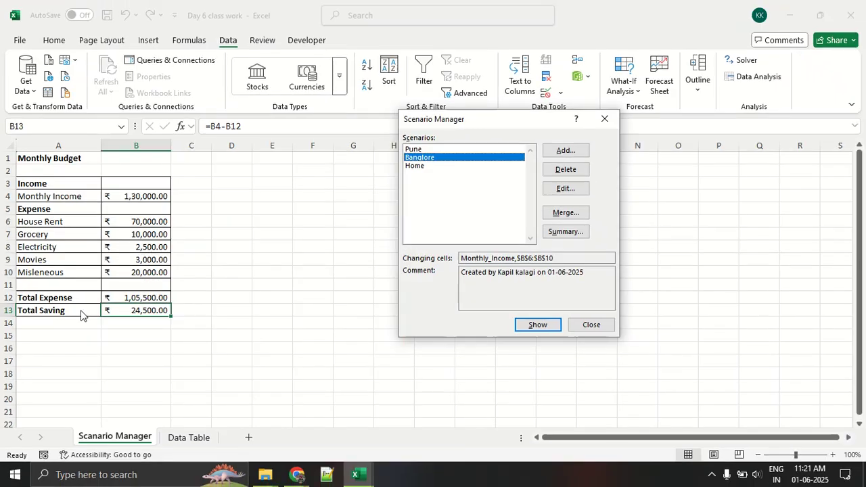
Show the Pune scenario's values in the Monthly Budget table.
left_click(414, 149)
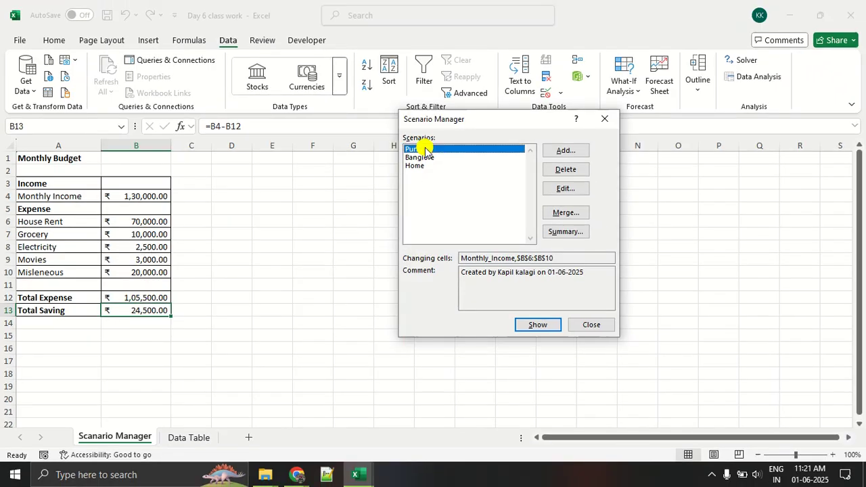
left_click(536, 323)
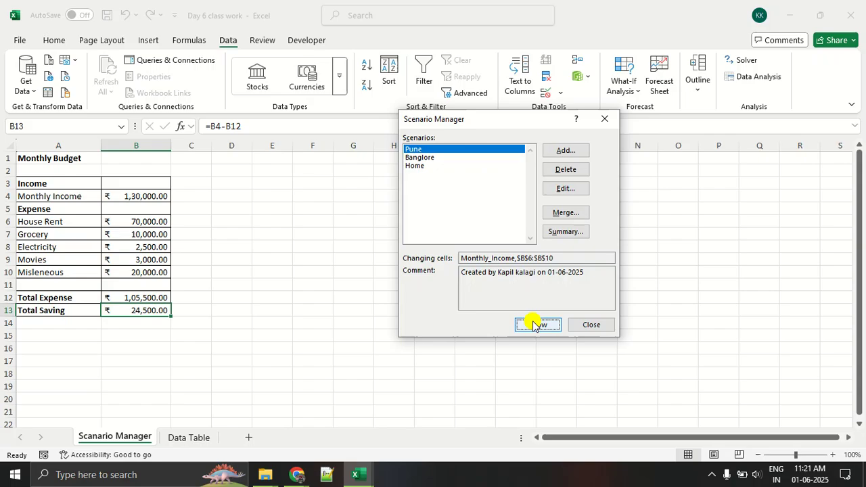
key("ctrl+1")
left_click(69, 277)
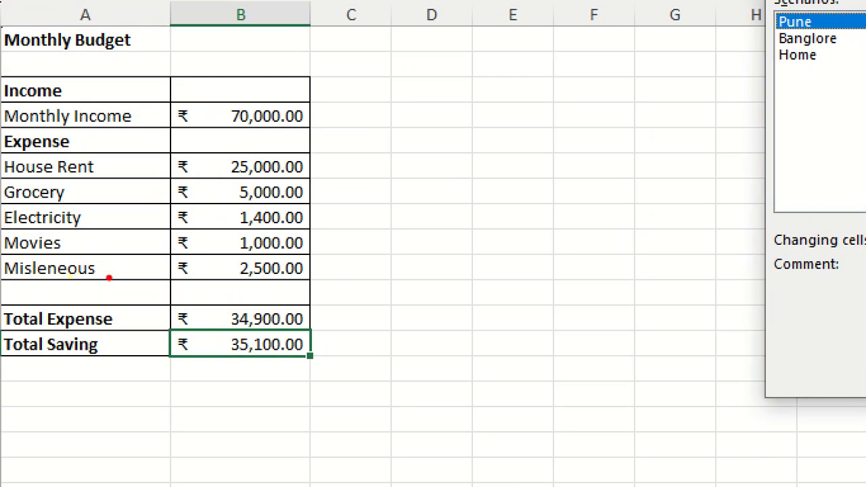
key("Escape")
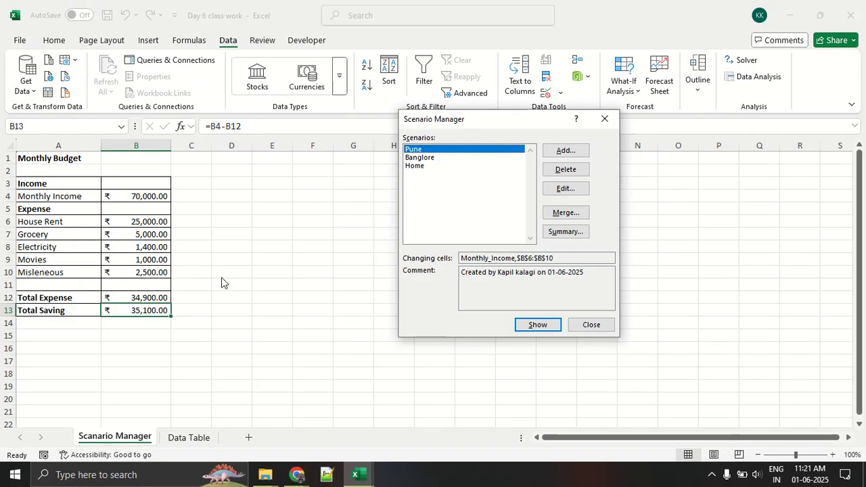
Generate a scenario summary report with the Total Saving cell B13 as the result cell.
key("ctrl+1")
left_click(565, 234)
mouse_move(595, 219)
left_mouse_down()
mouse_move(524, 232)
mouse_move(603, 207)
left_mouse_up()
key("Escape")
left_click(586, 232)
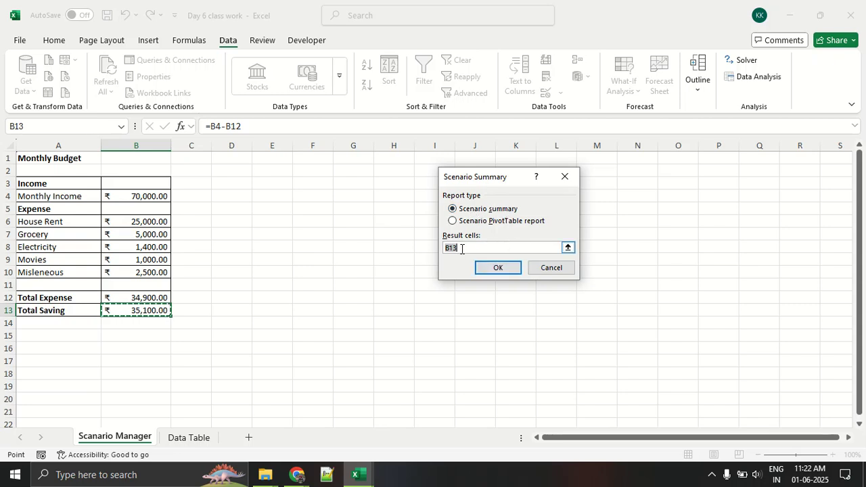
key("BackSpace")
left_click(165, 310)
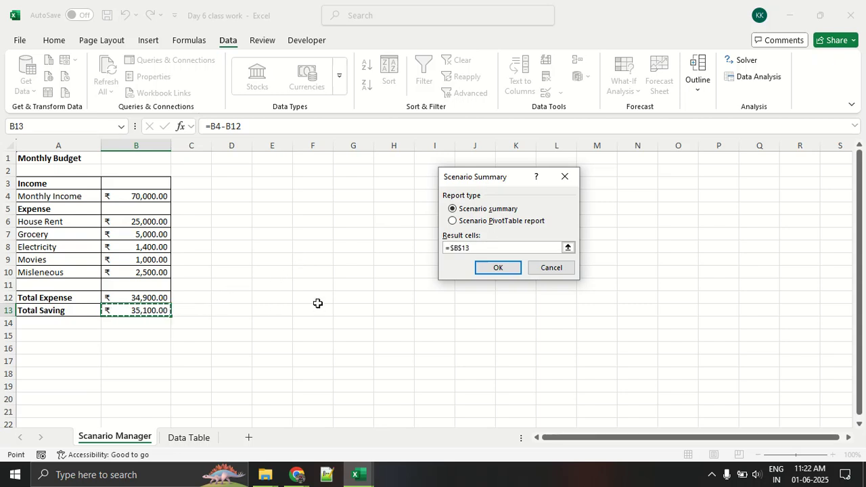
left_click(491, 269)
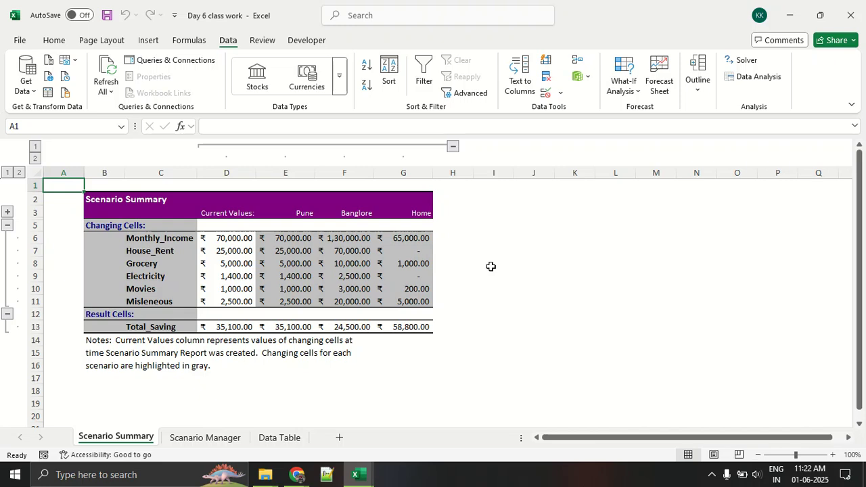
Examine the Scenario Summary report, comparing each changing cell and the total saving across the Pune, Banglore and Home scenarios.
left_click(491, 266)
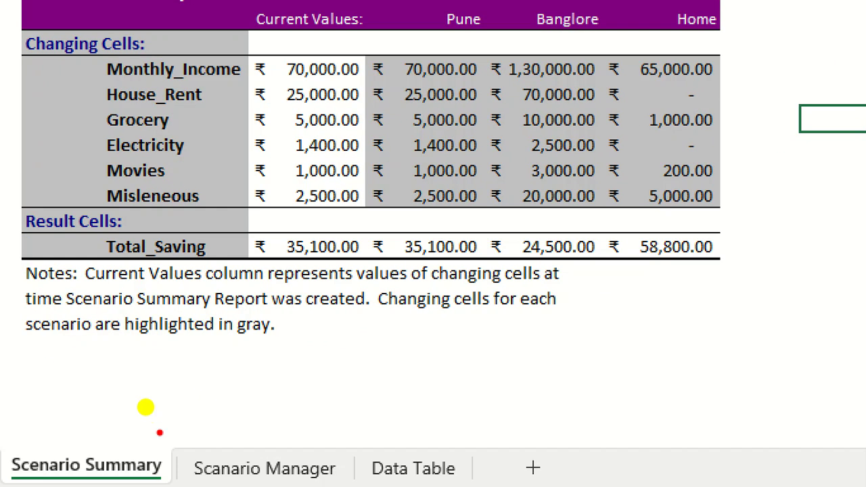
mouse_move(208, 445)
left_mouse_down()
mouse_move(65, 425)
mouse_move(184, 447)
mouse_move(160, 424)
left_mouse_up()
key("Escape")
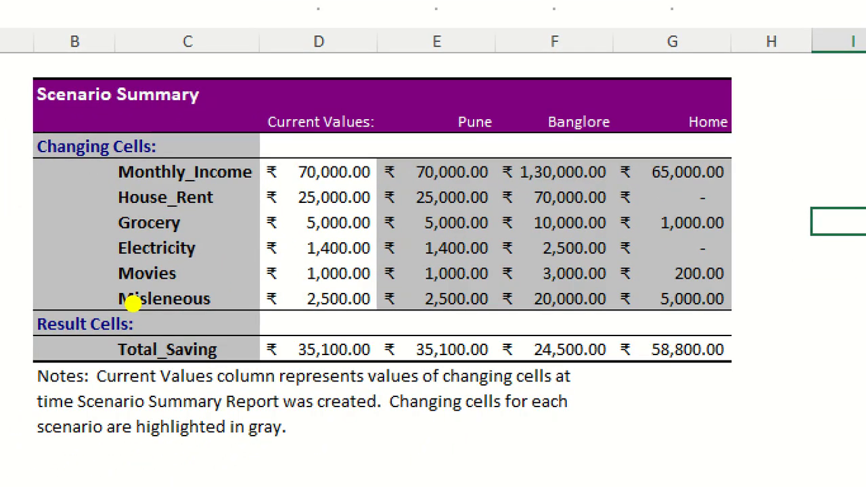
left_click(132, 305)
left_click_drag(83, 196, 184, 196)
left_click_drag(335, 175, 325, 294)
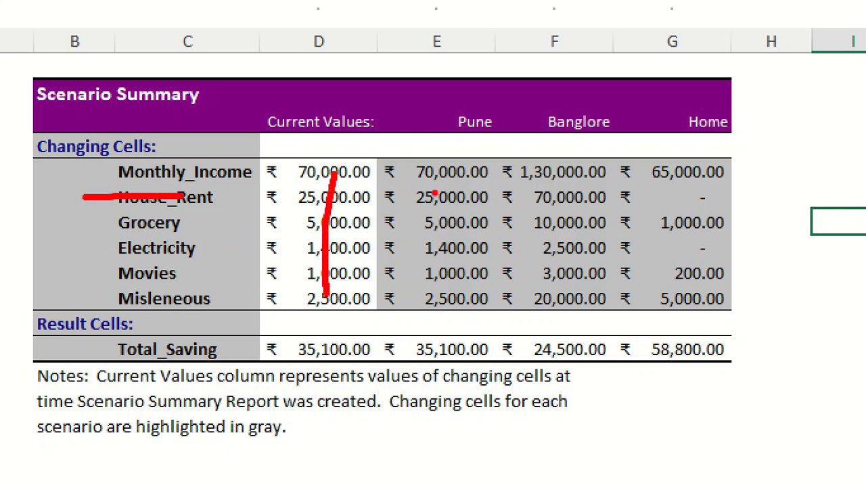
left_click_drag(391, 185, 524, 183)
left_click_drag(113, 231, 721, 231)
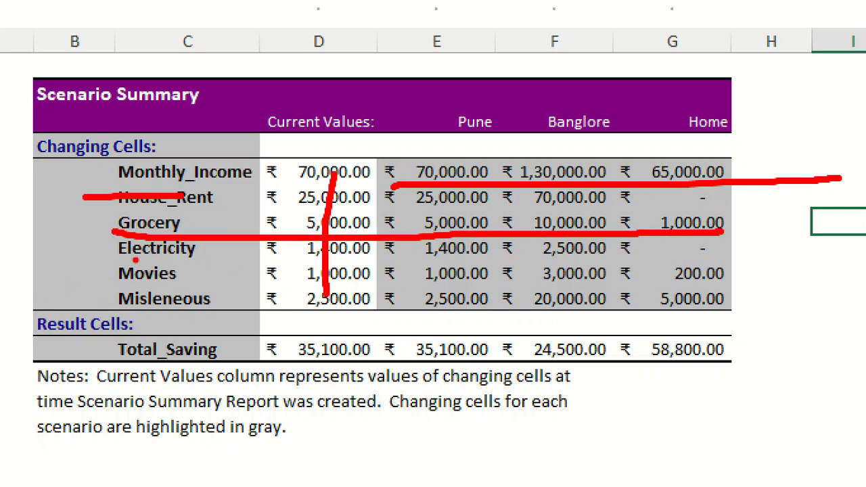
left_click_drag(133, 257, 432, 236)
left_click_drag(575, 230, 598, 229)
left_click_drag(123, 291, 749, 288)
left_click_drag(130, 326, 744, 318)
mouse_move(209, 318)
left_mouse_down()
mouse_move(84, 339)
mouse_move(358, 383)
mouse_move(742, 376)
mouse_move(542, 322)
mouse_move(108, 333)
left_mouse_up()
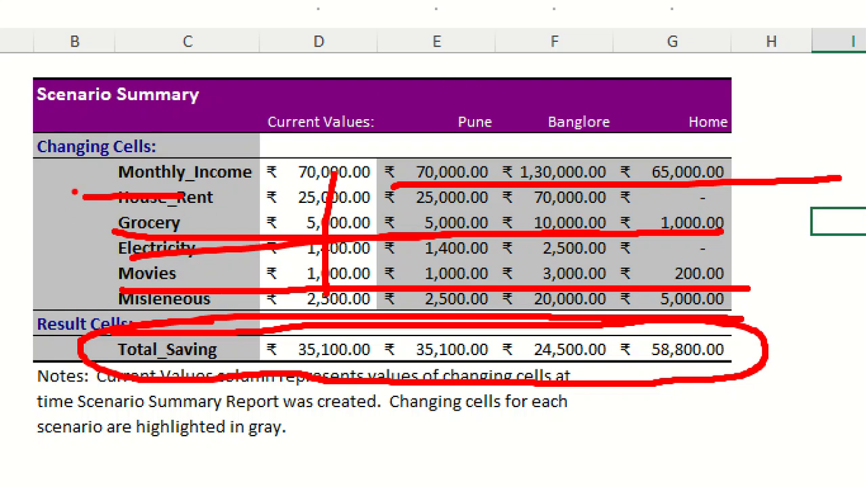
left_click_drag(78, 172, 215, 125)
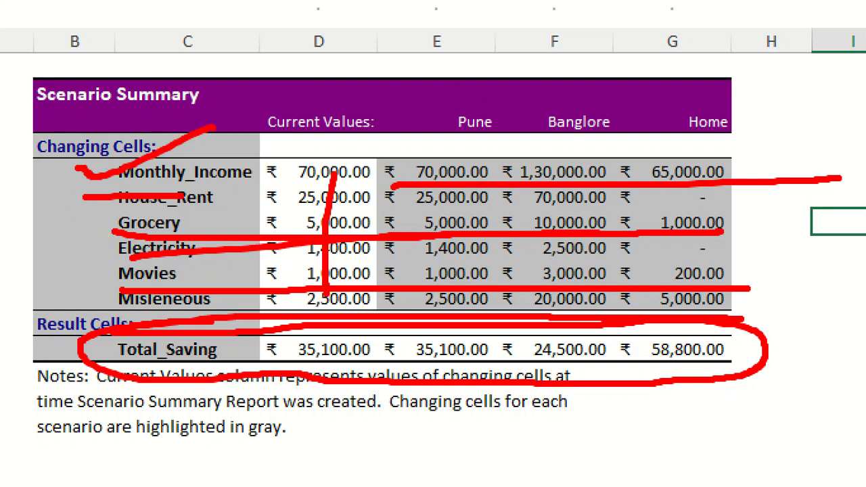
left_click_drag(25, 193, 126, 183)
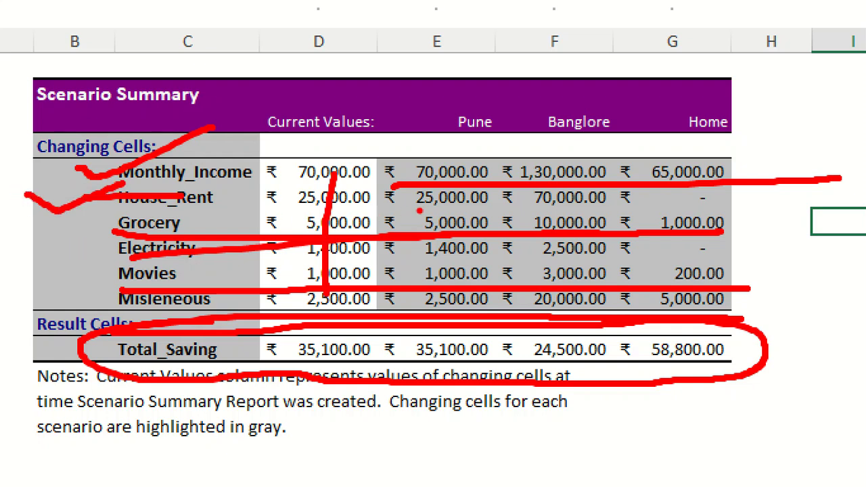
left_click_drag(399, 132, 403, 169)
left_click_drag(380, 153, 444, 166)
left_click_drag(547, 153, 544, 168)
left_click_drag(597, 138, 590, 152)
left_click_drag(673, 144, 720, 157)
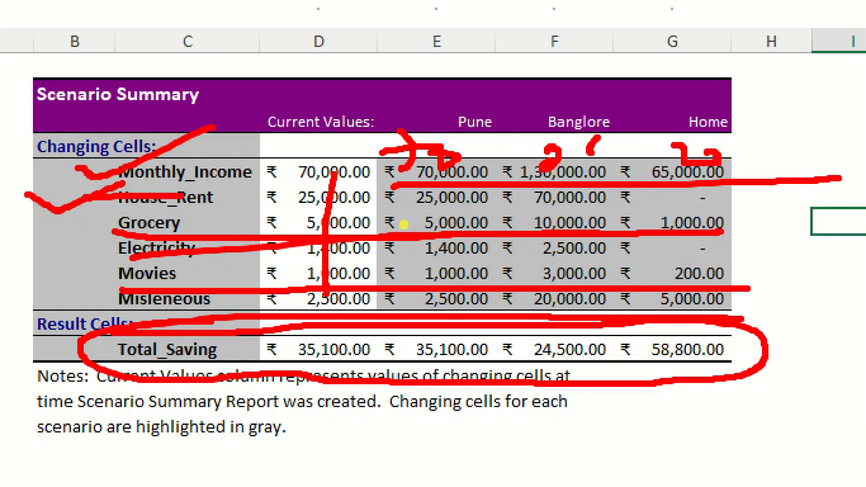
left_click_drag(60, 335, 177, 296)
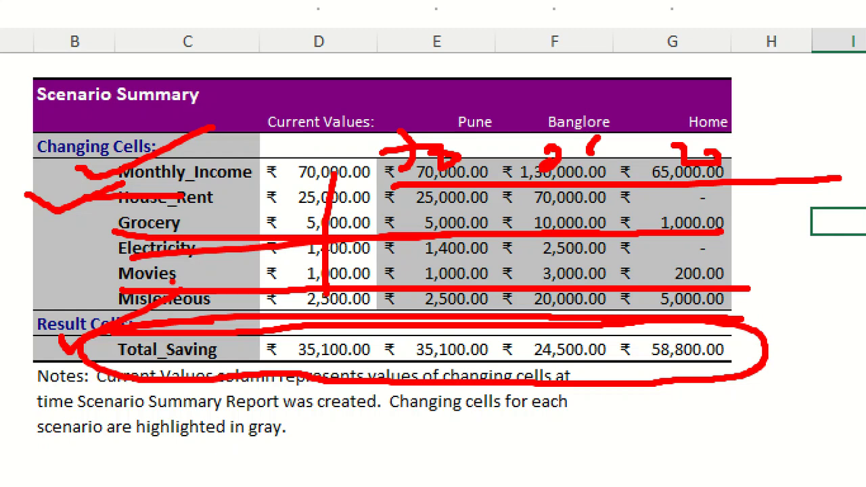
key("Escape")
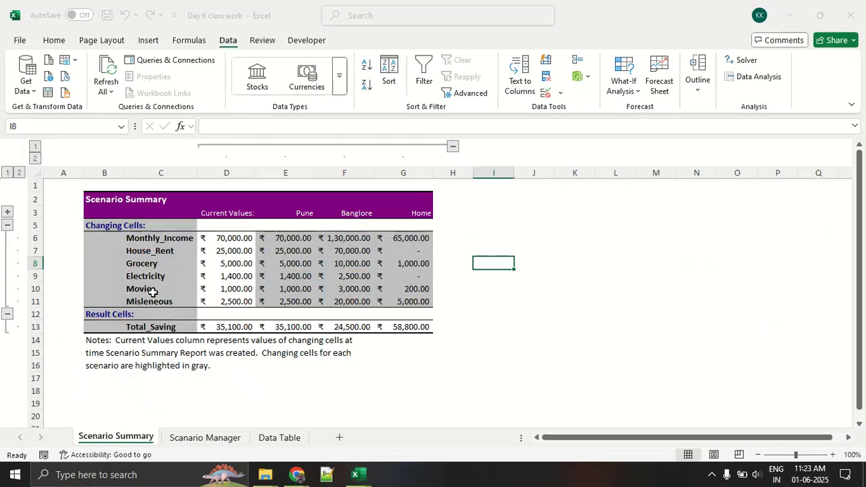
Switch to the Google Meet call and view its participant list.
key("alt+Tab")
key("alt+Tab")
key("alt+Tab")
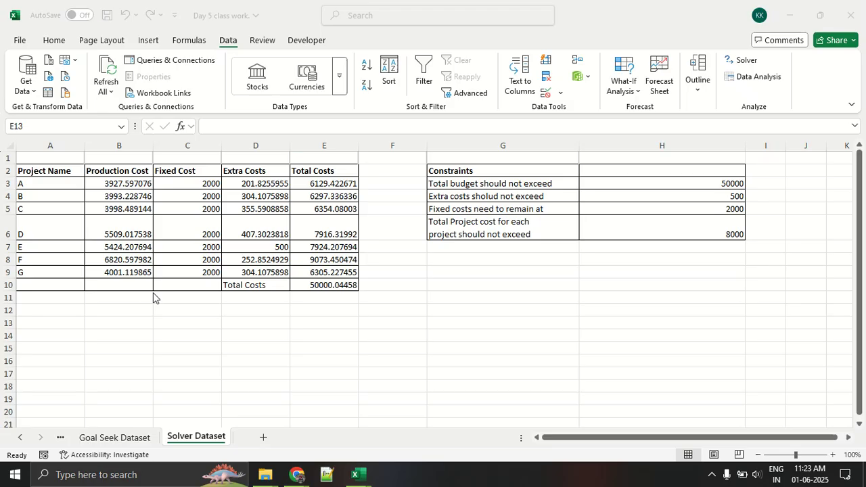
key("alt+Tab")
key("alt+Tab")
key("alt+Tab")
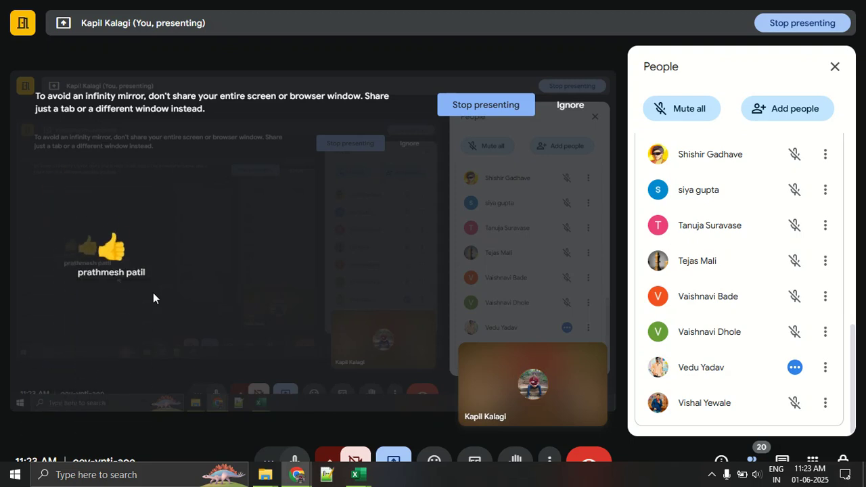
Switch to the Day 6 class work workbook in Excel and go to the payment table on the Data Table sheet.
key("alt+Tab")
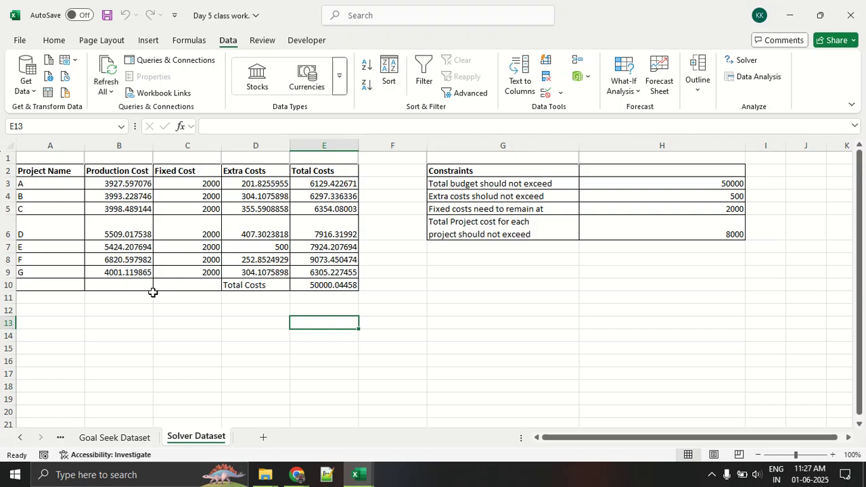
scroll(212, 284, "down", 5)
key("alt+Tab")
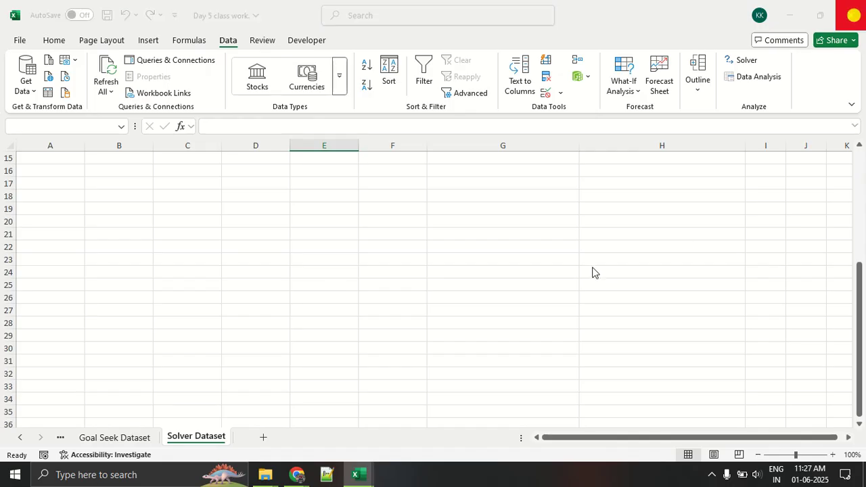
left_click(482, 330)
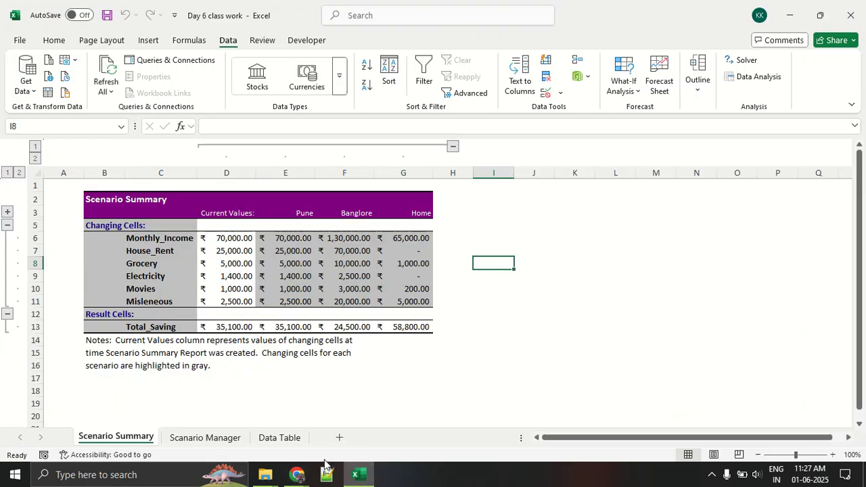
left_click(289, 439)
scroll(368, 359, "down", 7)
scroll(533, 308, "up", 2)
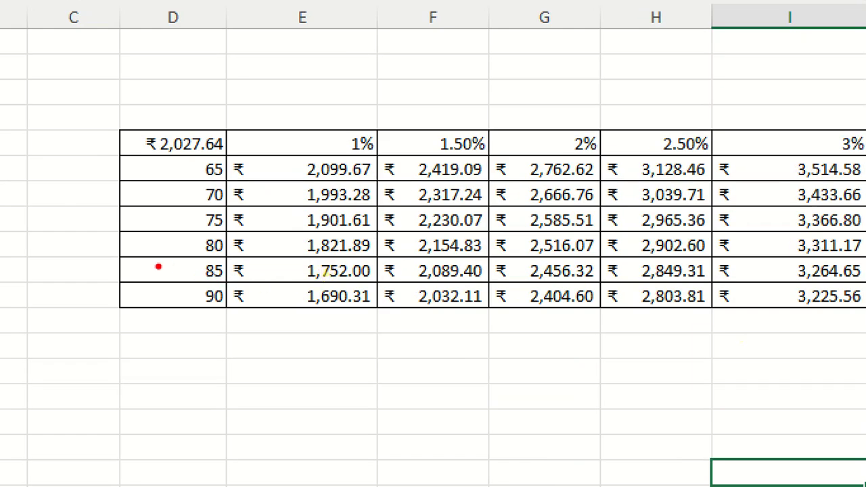
Examine how the monthly payments vary by term and interest rate in the data table at D20:I26.
left_click_drag(113, 259, 284, 266)
left_click_drag(452, 23, 448, 157)
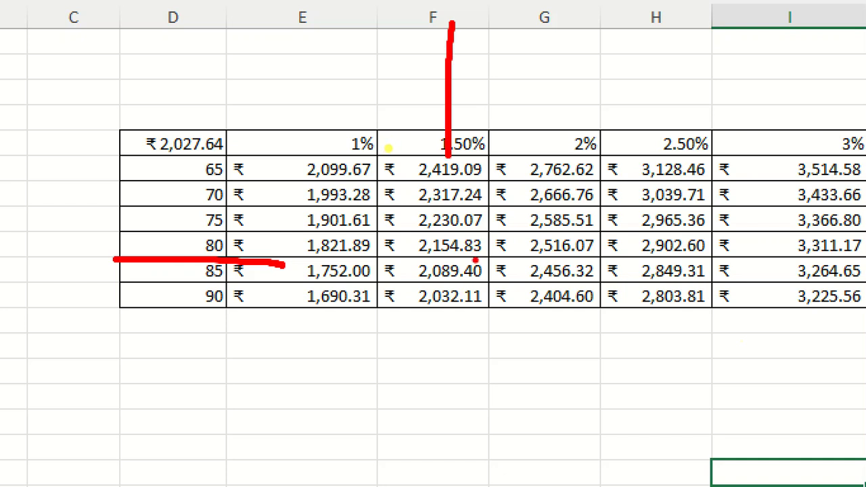
mouse_move(470, 267)
left_mouse_down()
mouse_move(419, 278)
mouse_move(474, 269)
left_mouse_up()
left_click_drag(60, 200, 452, 210)
mouse_move(628, 71)
left_mouse_down()
mouse_move(612, 190)
mouse_move(583, 228)
mouse_move(676, 215)
mouse_move(623, 200)
left_mouse_up()
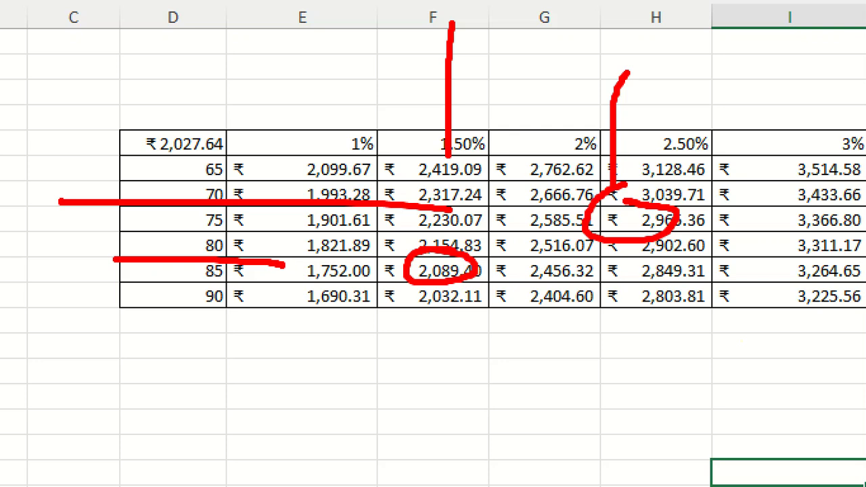
key("Escape")
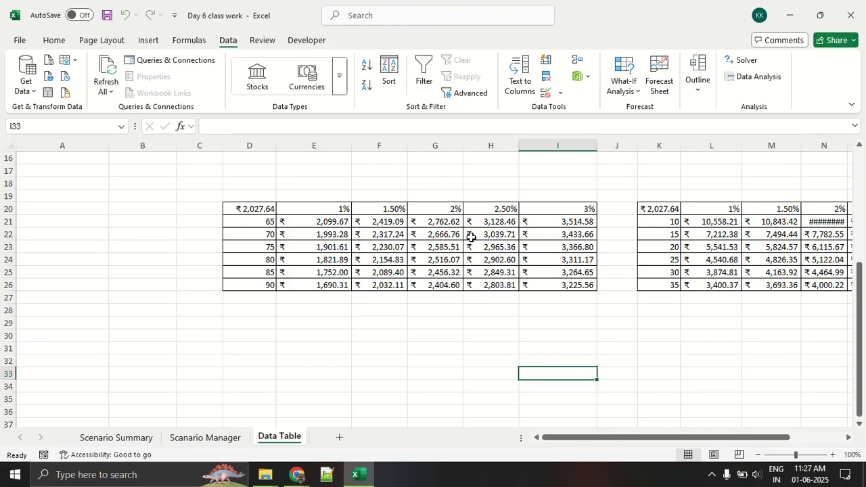
key("ctrl+1")
left_click(468, 188)
mouse_move(450, 107)
left_mouse_down()
mouse_move(300, 92)
mouse_move(100, 371)
mouse_move(853, 379)
mouse_move(521, 112)
mouse_move(345, 114)
left_mouse_up()
key("Escape")
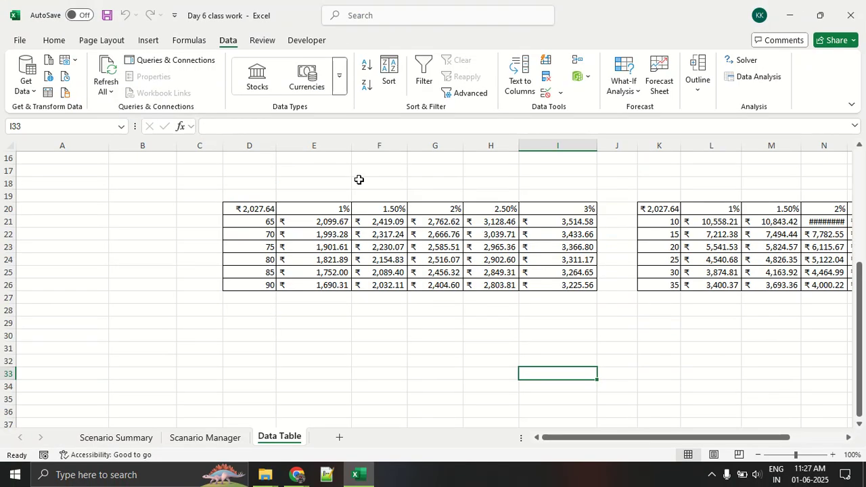
Switch to the Google Meet call, find the unmuted participant in the people list and mute them for everyone.
key("alt+Tab")
key("alt+Tab")
key("alt+Tab")
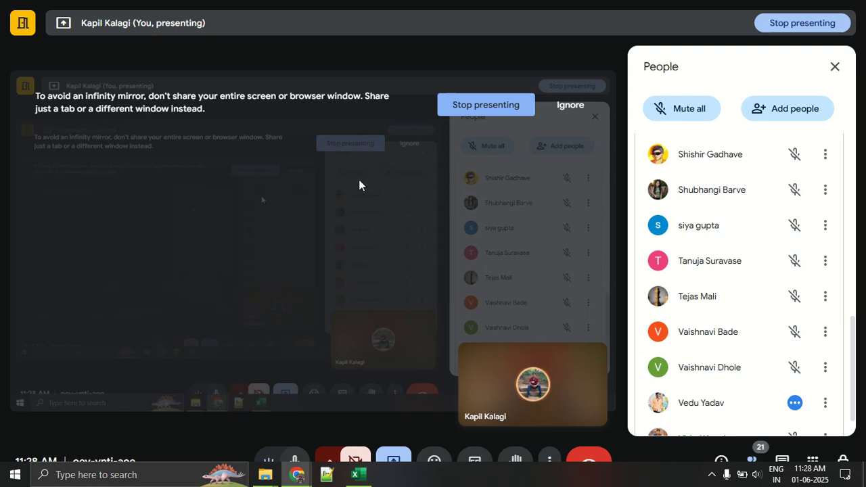
scroll(657, 173, "up", 3)
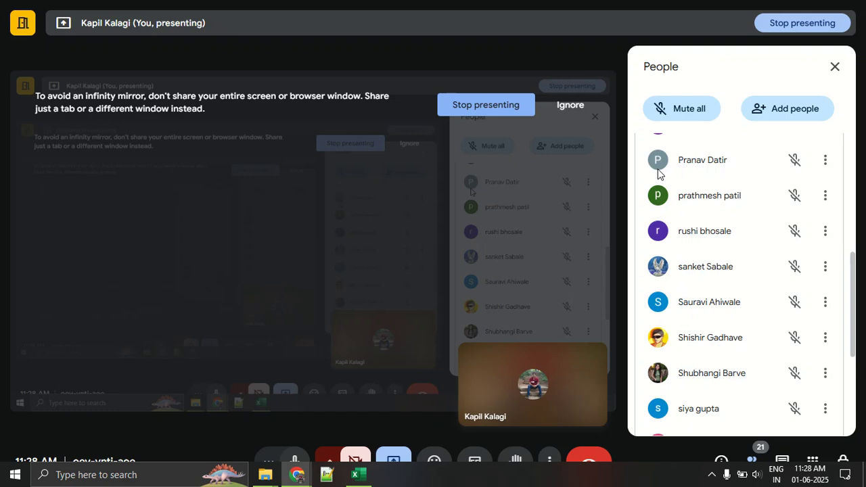
scroll(657, 174, "down", 1)
scroll(658, 172, "down", 3)
scroll(658, 173, "up", 2)
scroll(657, 173, "up", 2)
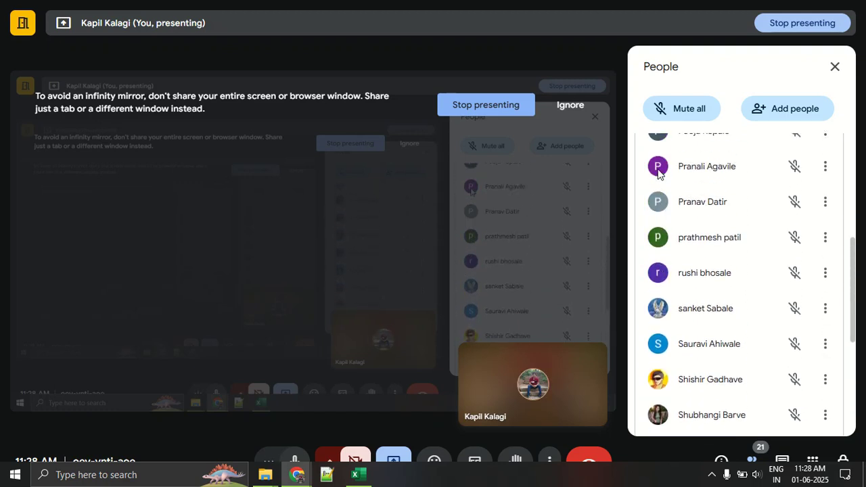
scroll(658, 174, "down", 4)
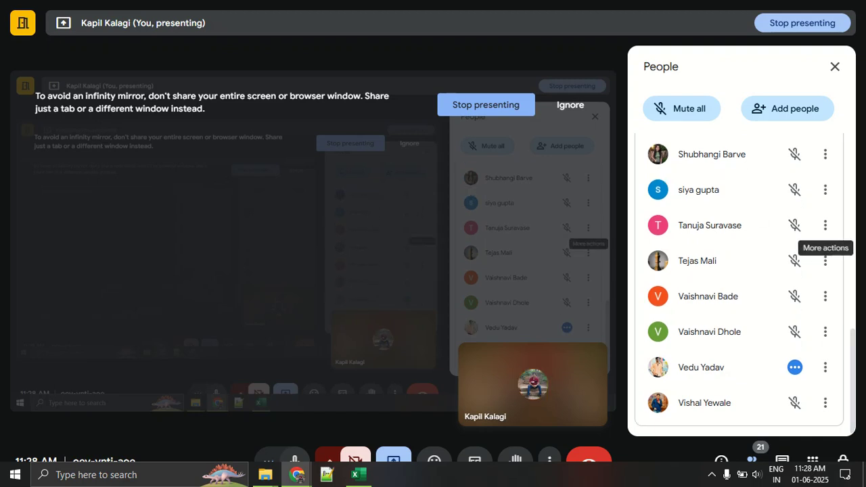
left_click(801, 367)
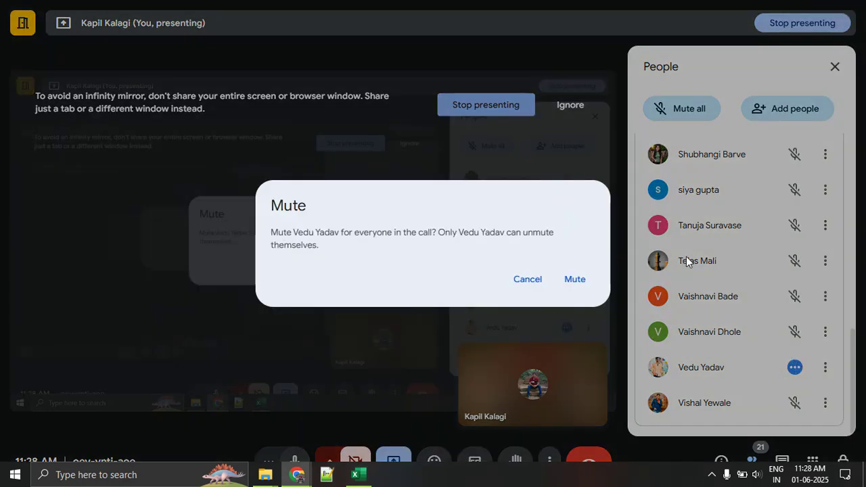
left_click(574, 279)
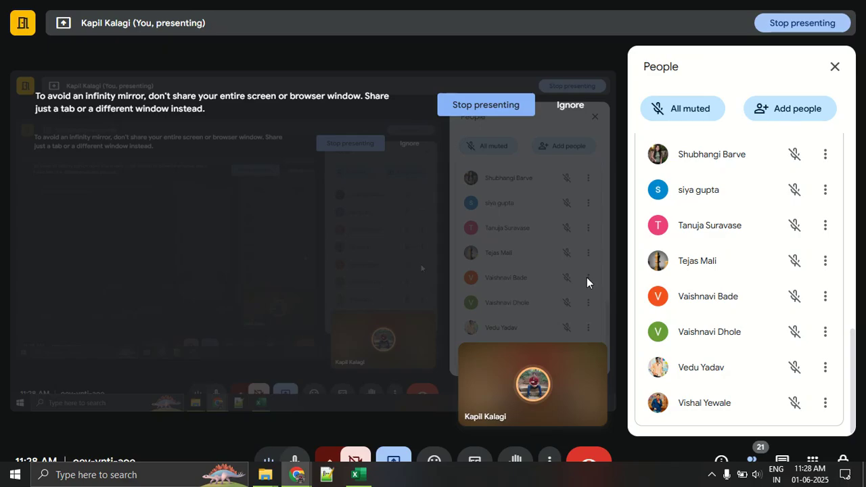
Switch back to the Day 6 class work workbook in Excel and view the Example 1 loan table on the Data Table sheet.
key("alt+Tab")
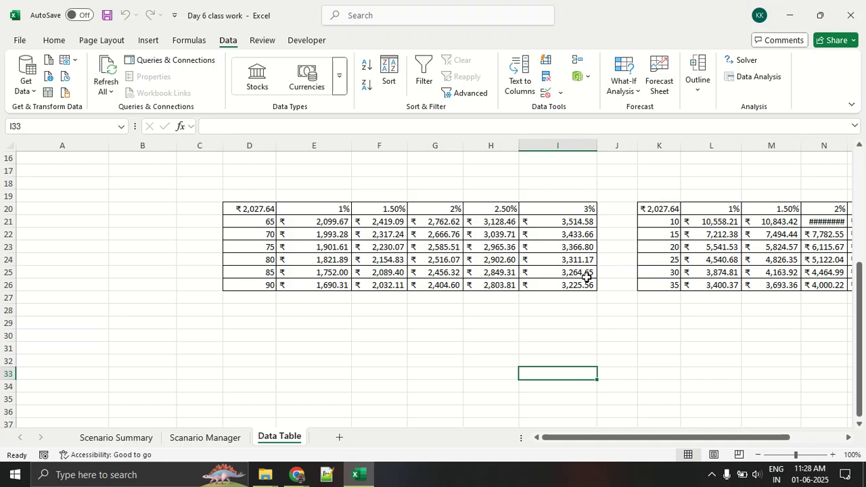
scroll(194, 205, "up", 5)
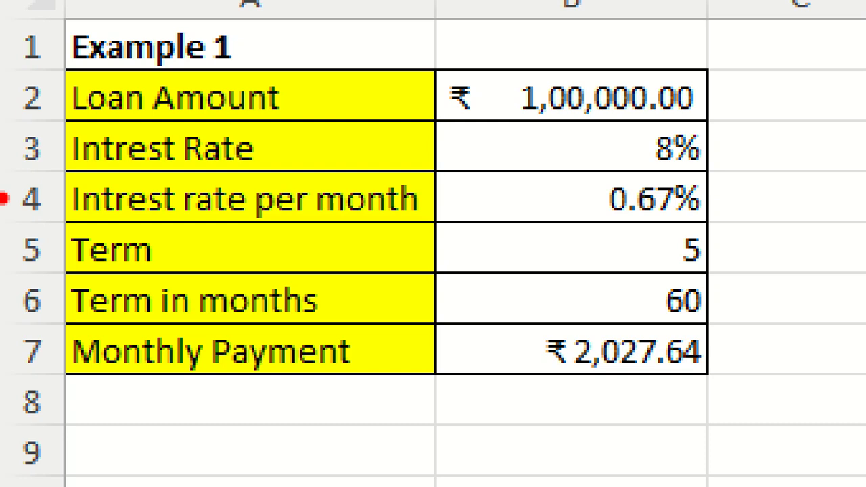
Underline the Monthly Payment row of the Example 1 loan table and clear the payment value from cell B7.
left_click_drag(530, 395, 856, 400)
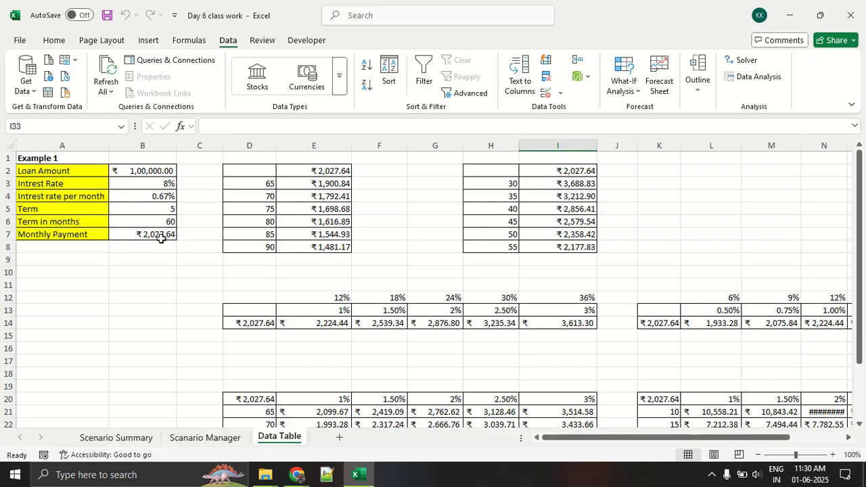
left_click(159, 239)
key("Delete")
left_click(159, 283)
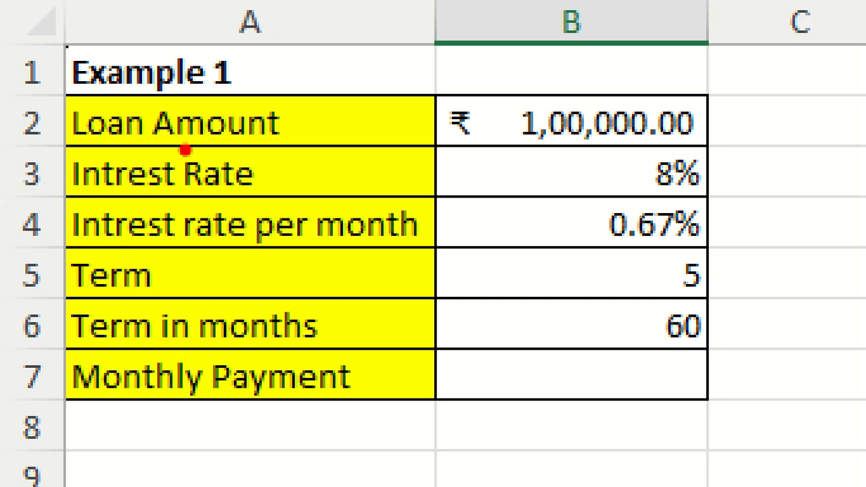
Underline the loan amount, yearly and monthly interest rates, and term in the Example 1 table with the screen pen.
mouse_move(502, 142)
left_mouse_down()
mouse_move(667, 139)
mouse_move(816, 154)
left_mouse_up()
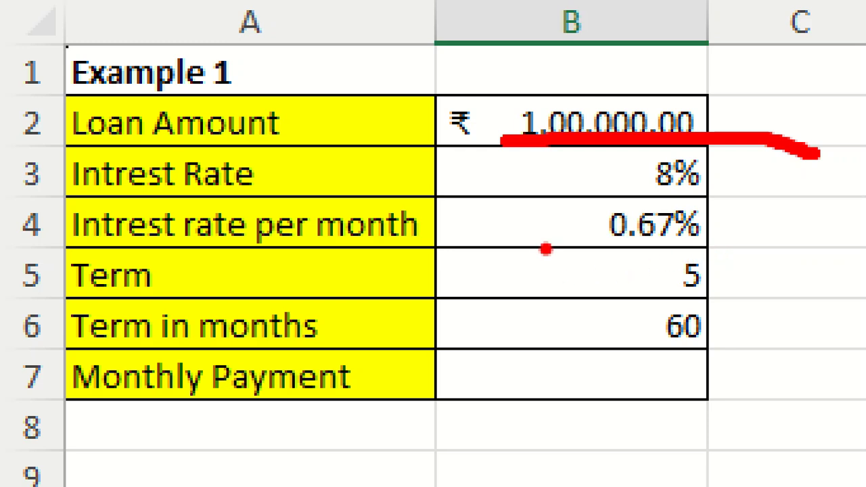
left_click_drag(630, 200, 767, 191)
left_click_drag(664, 300, 695, 305)
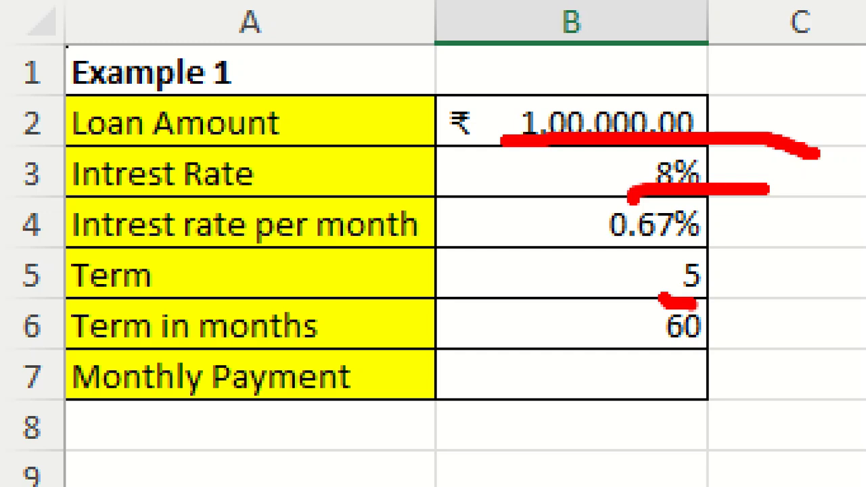
key("Escape")
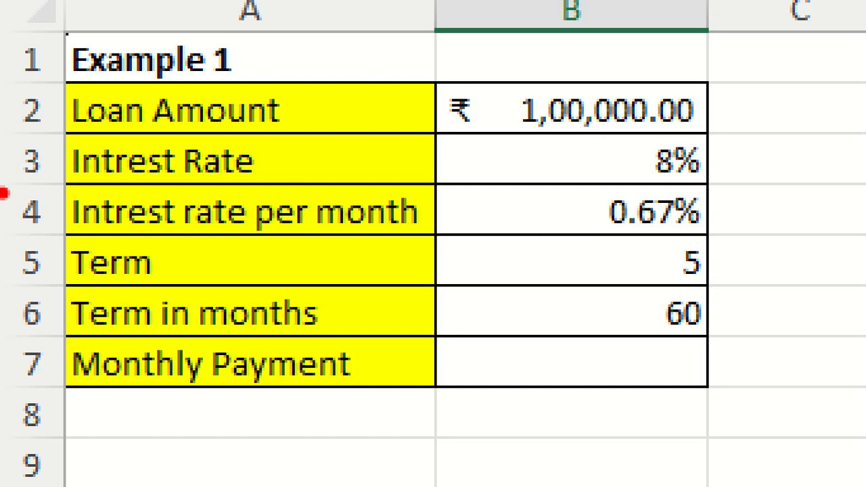
left_click_drag(643, 187, 767, 187)
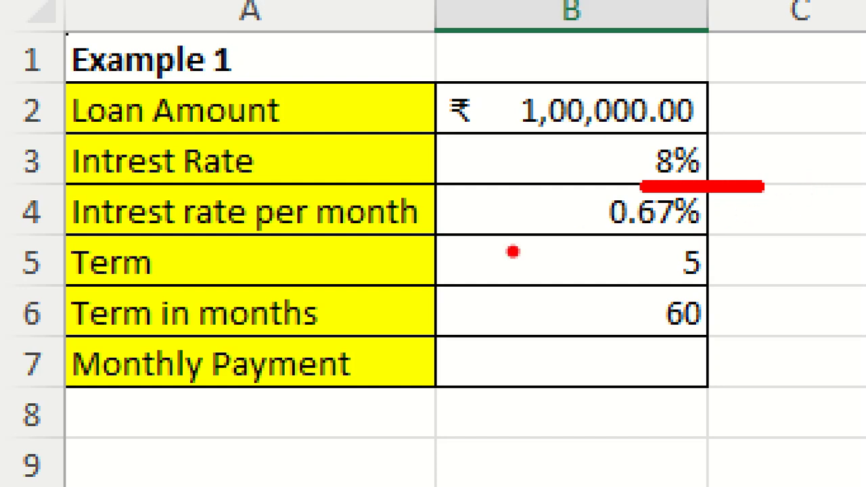
left_click_drag(610, 242, 810, 244)
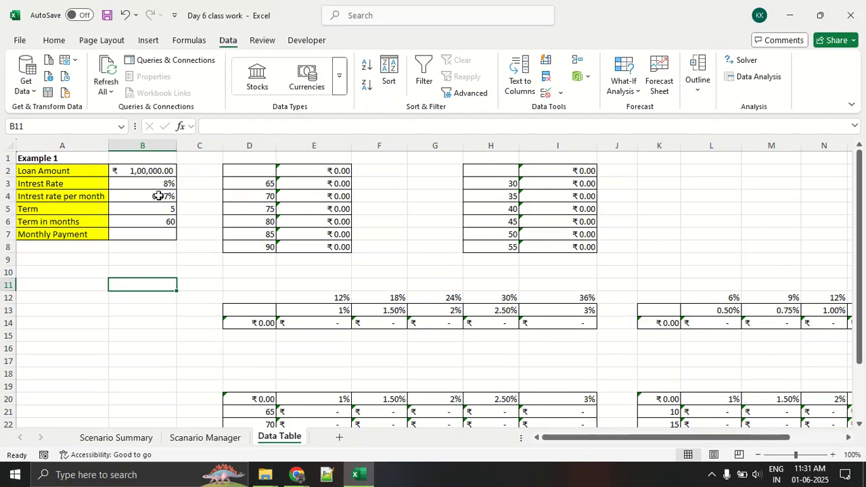
Inspect the monthly interest rate formula in B4 and draw an arrow linking the yearly rate in B3 to it.
left_click(635, 206)
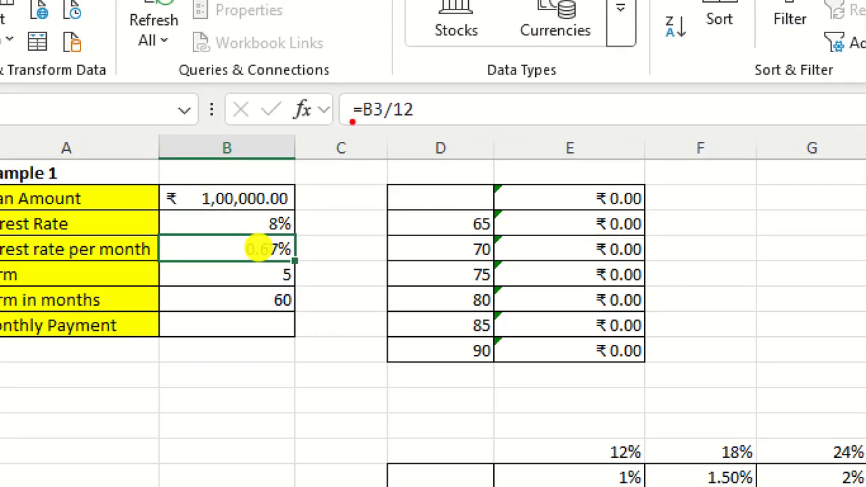
left_click_drag(352, 122, 416, 125)
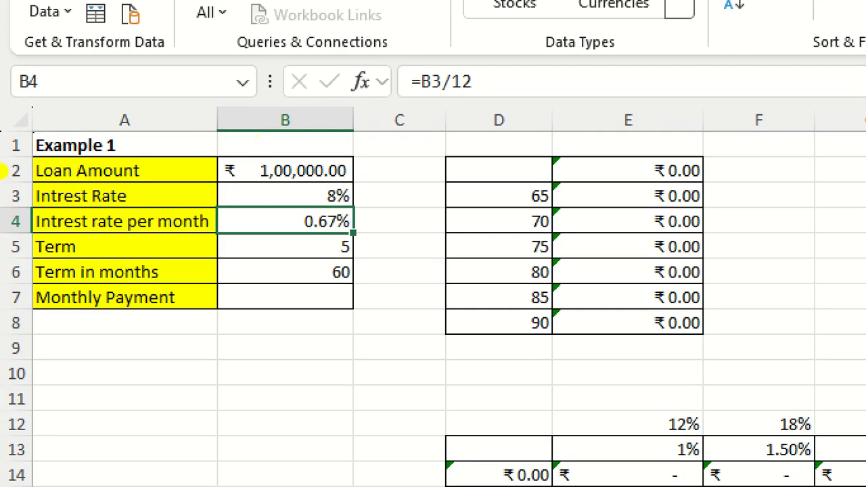
left_click_drag(249, 134, 331, 133)
left_click_drag(1, 195, 23, 195)
mouse_move(349, 179)
left_mouse_down()
mouse_move(354, 203)
mouse_move(470, 96)
mouse_move(465, 105)
mouse_move(492, 128)
left_mouse_up()
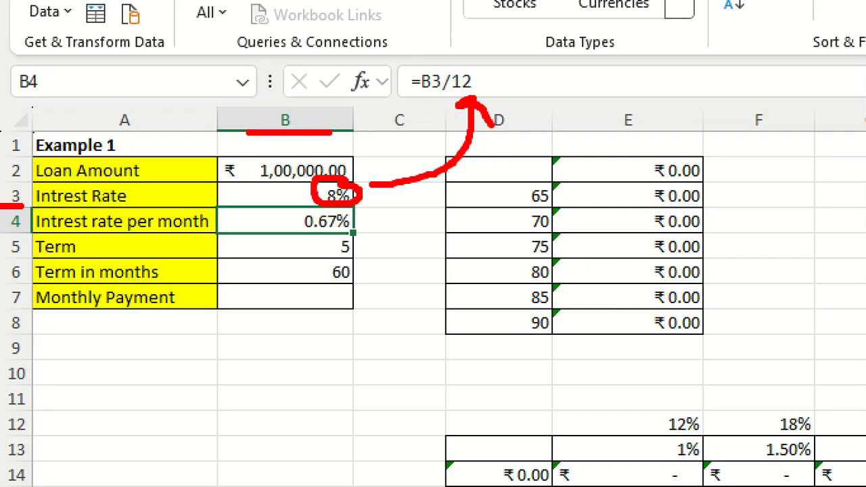
left_click_drag(292, 230, 355, 235)
key("Escape")
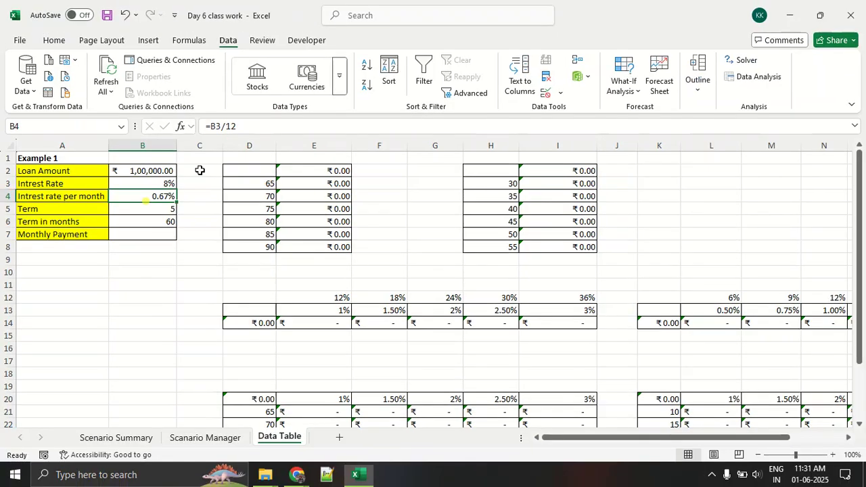
Open the B4 formula for editing, circle its highlighted B3 reference, and leave the formula without changes.
left_click(212, 127)
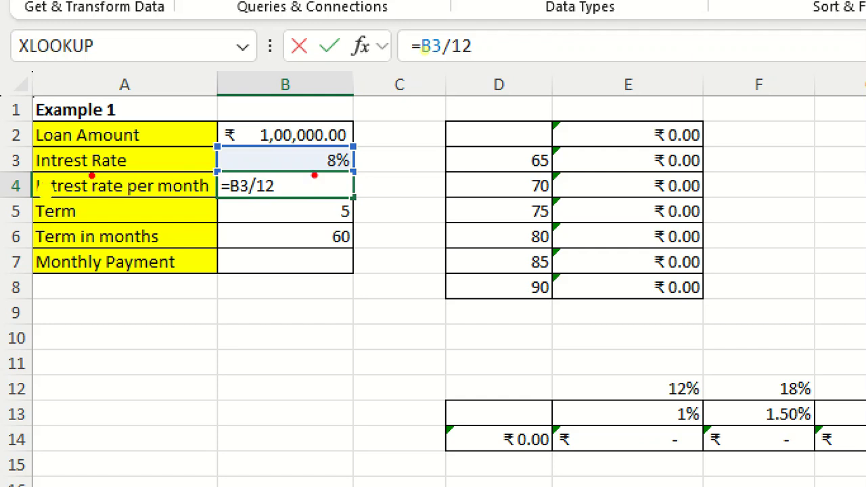
mouse_move(364, 133)
left_mouse_down()
mouse_move(353, 154)
mouse_move(318, 125)
mouse_move(378, 133)
left_mouse_up()
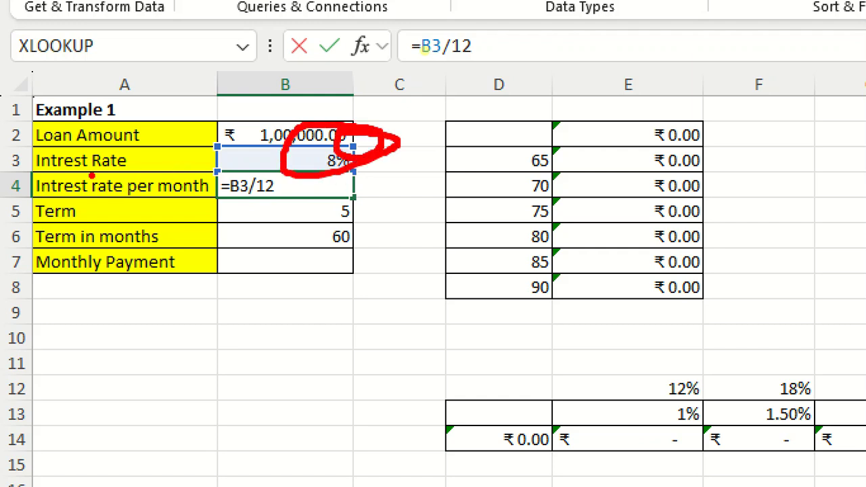
key("Escape")
key("Escape")
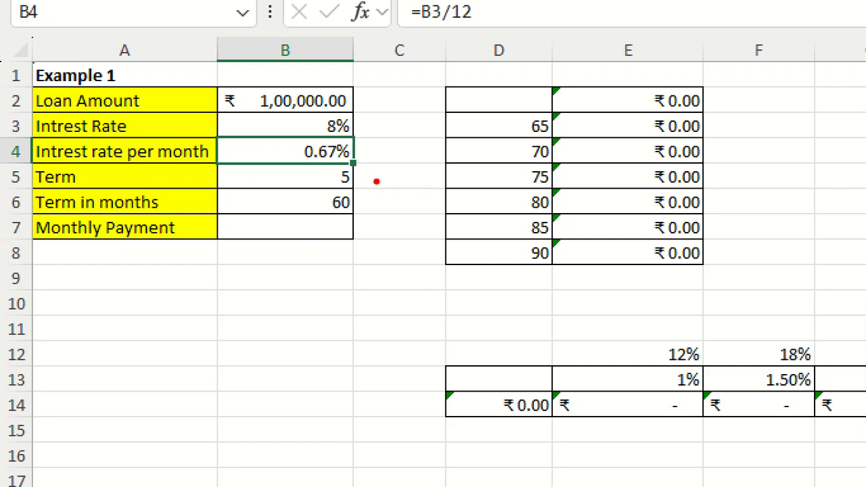
Underline the Term row and circle the Term in months value with the screen pen, clearing each mark.
left_click_drag(40, 196, 358, 188)
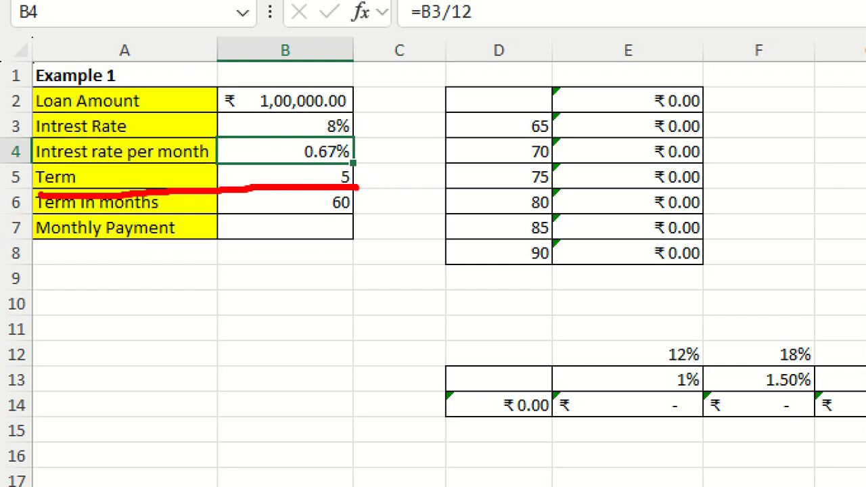
key("Escape")
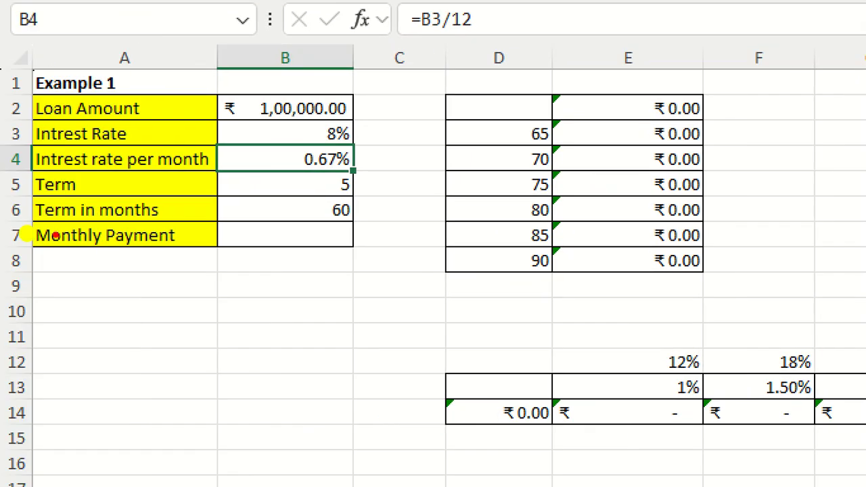
mouse_move(313, 229)
left_mouse_down()
mouse_move(346, 230)
mouse_move(334, 184)
mouse_move(399, 227)
left_mouse_up()
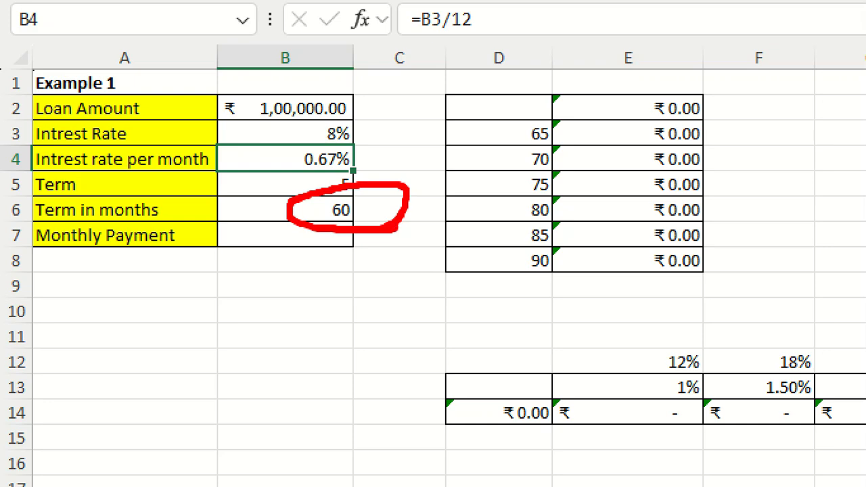
key("Escape")
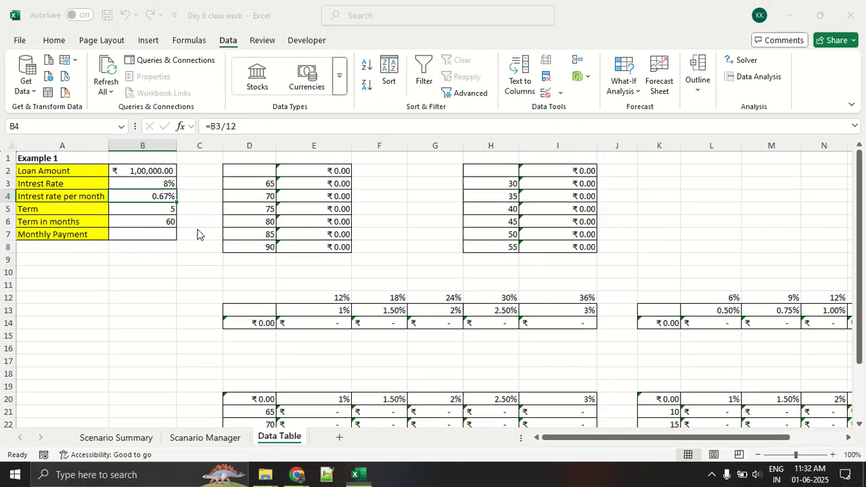
Inspect the Term in months formula in cell B6 and underline it with the screen pen.
left_click(158, 223)
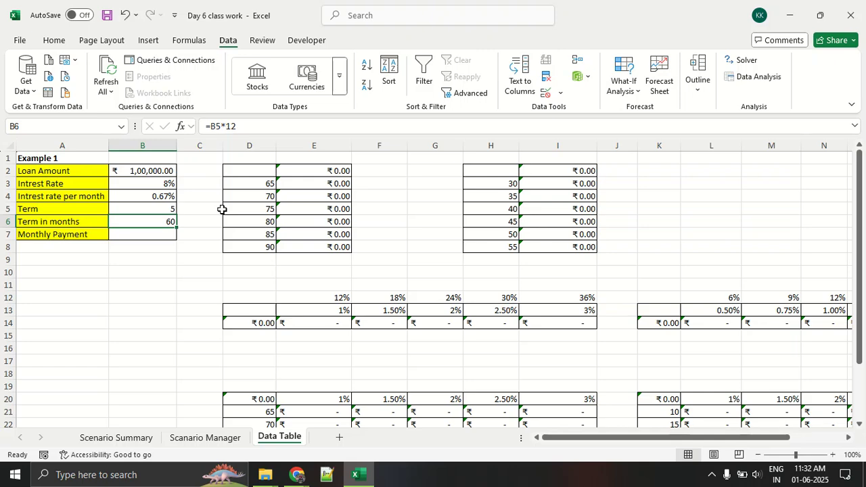
key("ctrl+1")
left_click(48, 197)
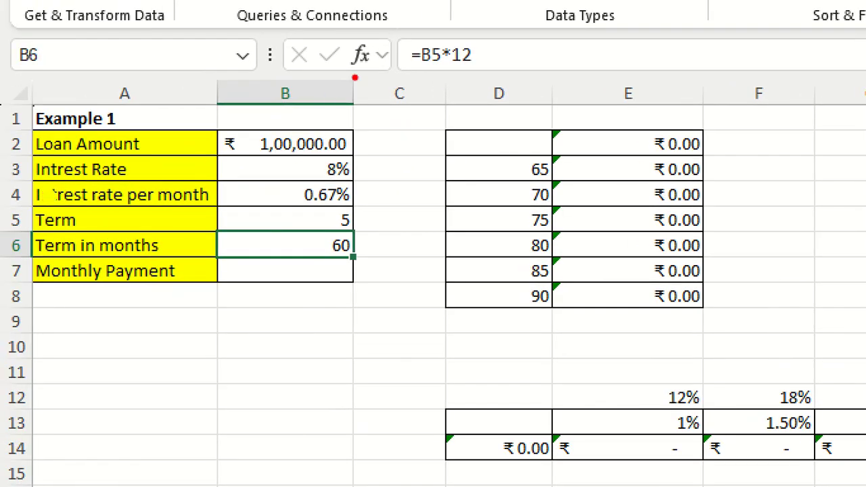
left_click_drag(384, 75, 493, 76)
key("Escape")
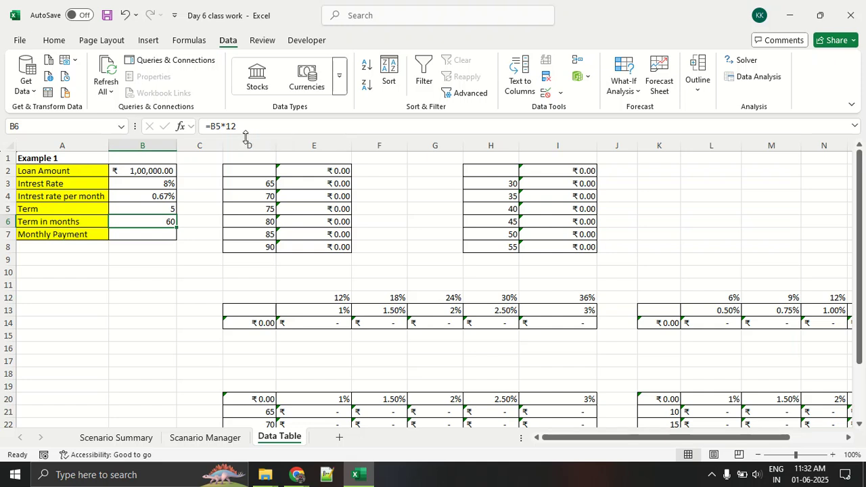
Select the Monthly Payment cell B7 and browse the list of financial functions in the function library.
left_click(122, 235)
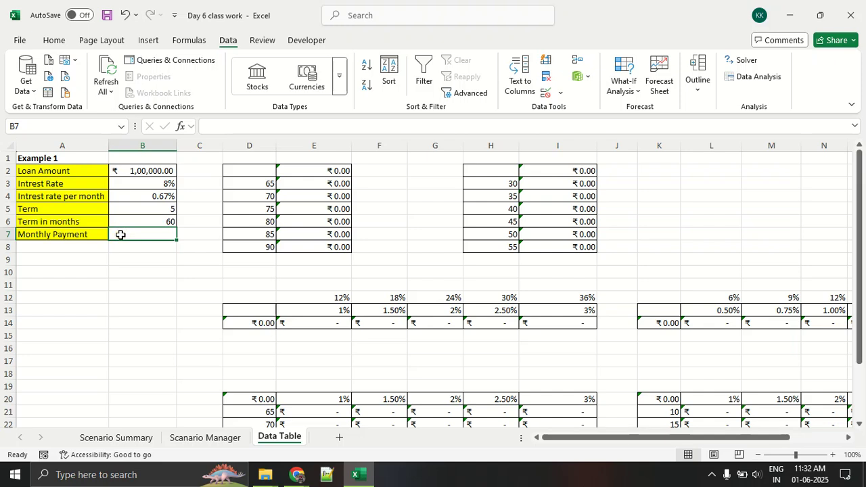
left_click(189, 41)
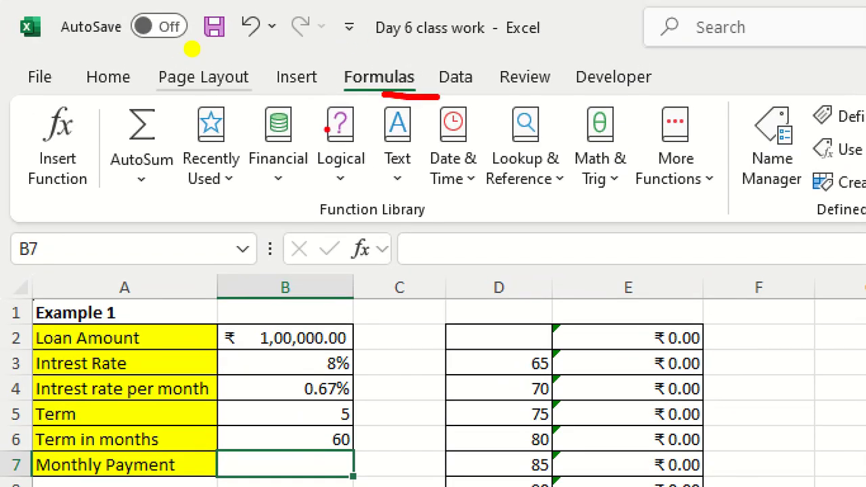
mouse_move(89, 187)
left_mouse_down()
mouse_move(81, 197)
mouse_move(74, 91)
mouse_move(30, 169)
mouse_move(47, 204)
left_mouse_up()
mouse_move(262, 194)
left_mouse_down()
mouse_move(313, 195)
mouse_move(302, 201)
left_mouse_up()
key("Escape")
left_click(139, 95)
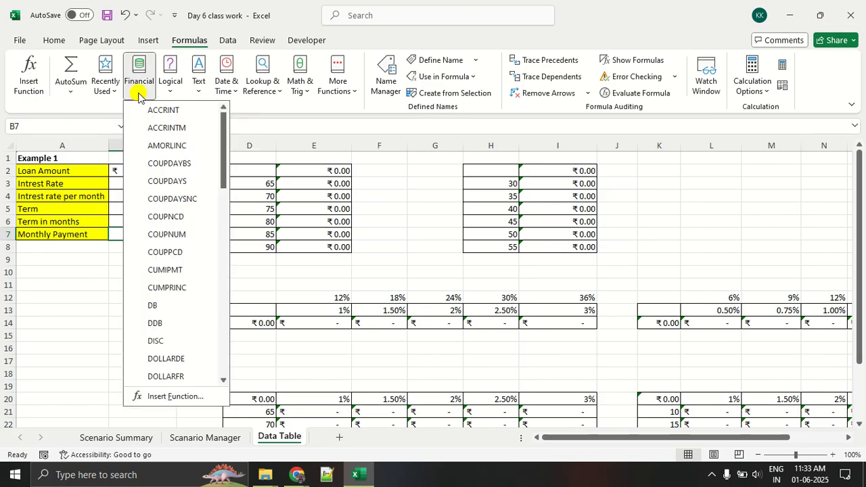
scroll(177, 180, "down", 3)
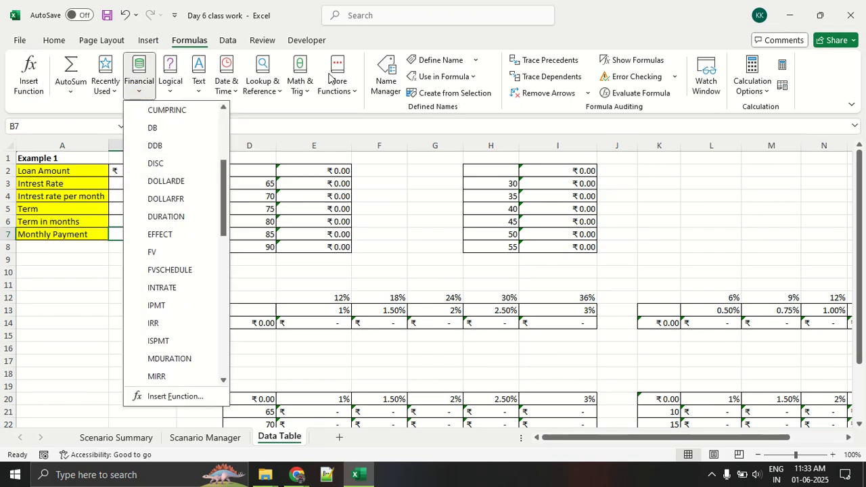
left_click(111, 79)
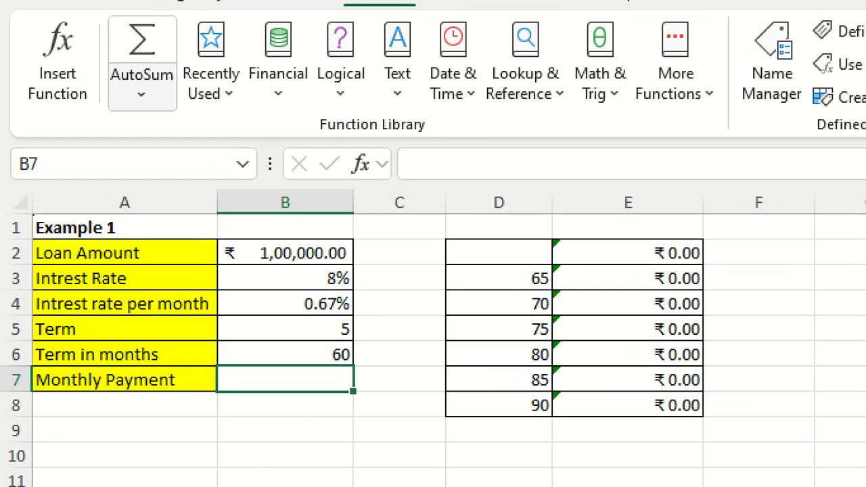
Underline Insert Function and the Lookup & Reference category, and look through the lookup function list without choosing one.
left_click_drag(24, 101, 125, 107)
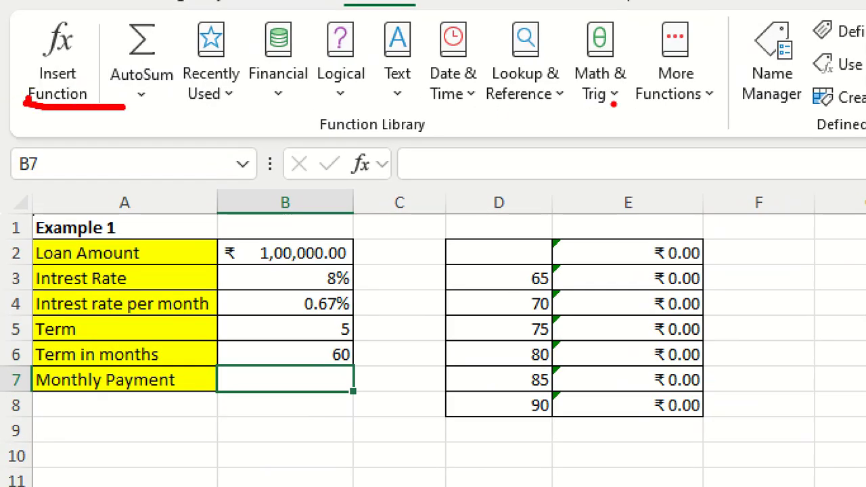
left_click_drag(499, 107, 583, 108)
left_click_drag(472, 114, 558, 115)
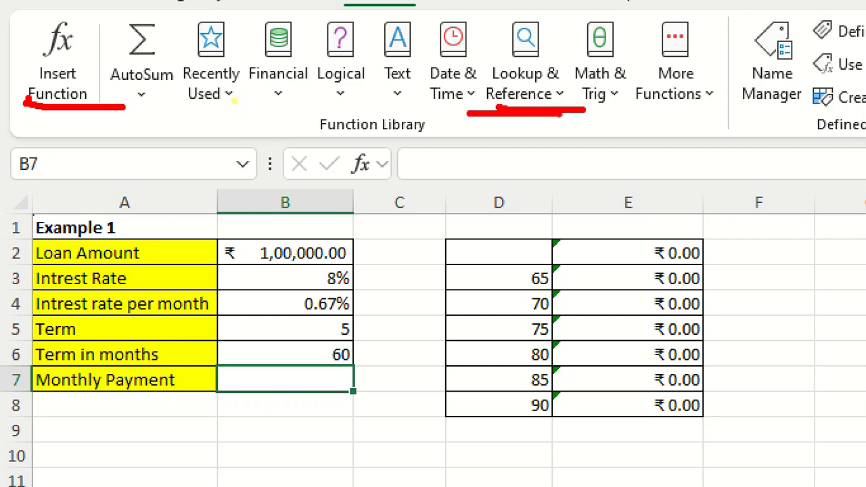
key("Escape")
left_click(274, 87)
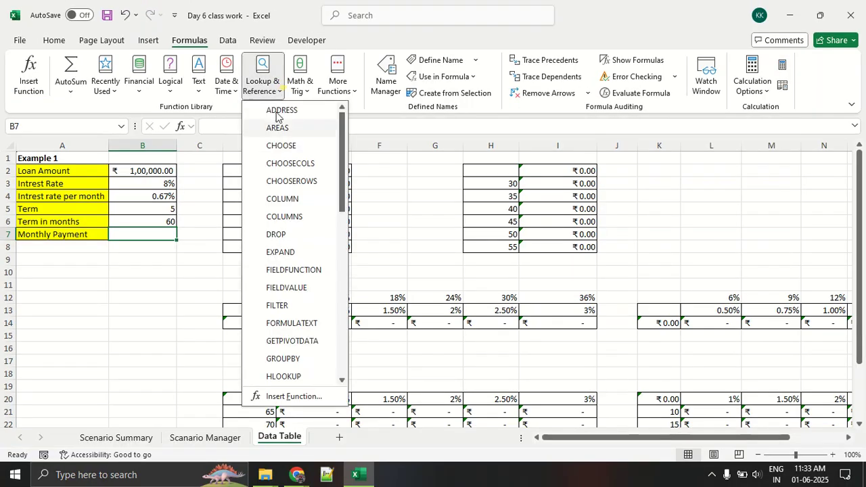
scroll(302, 230, "down", 3)
scroll(302, 231, "up", 3)
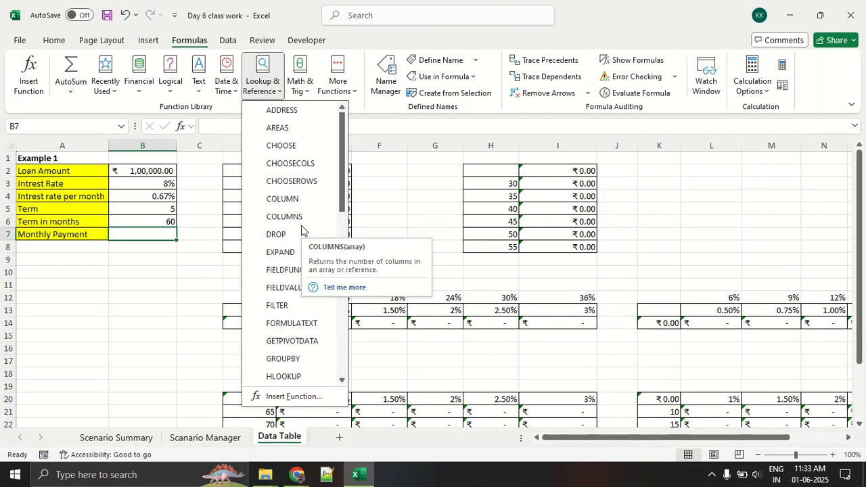
key("Escape")
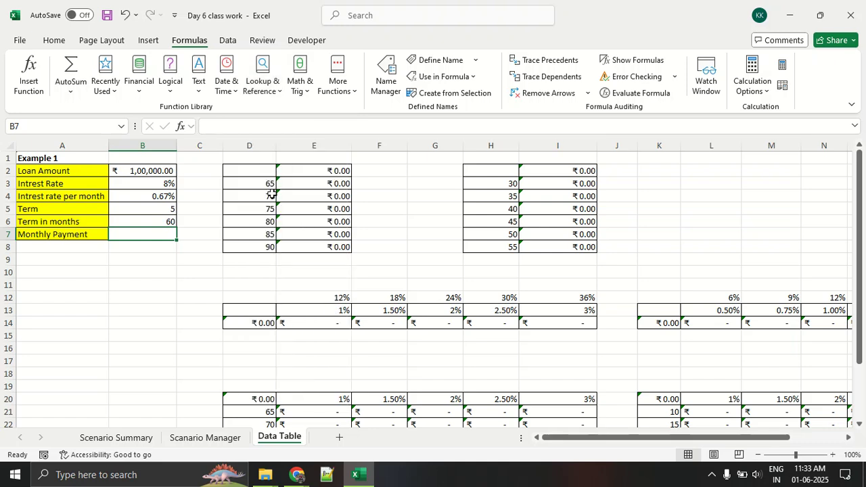
Find the PMT function in the list of financial functions and underline it with the screen pen.
left_click(138, 75)
scroll(180, 239, "down", 10)
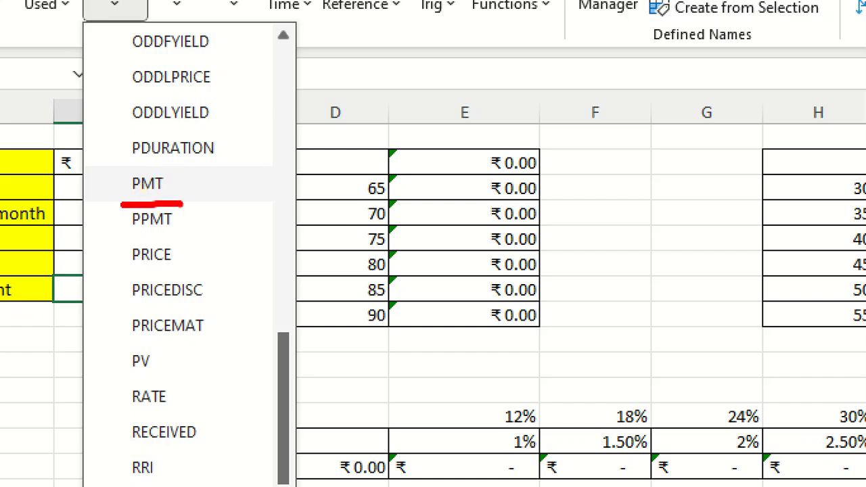
key("Escape")
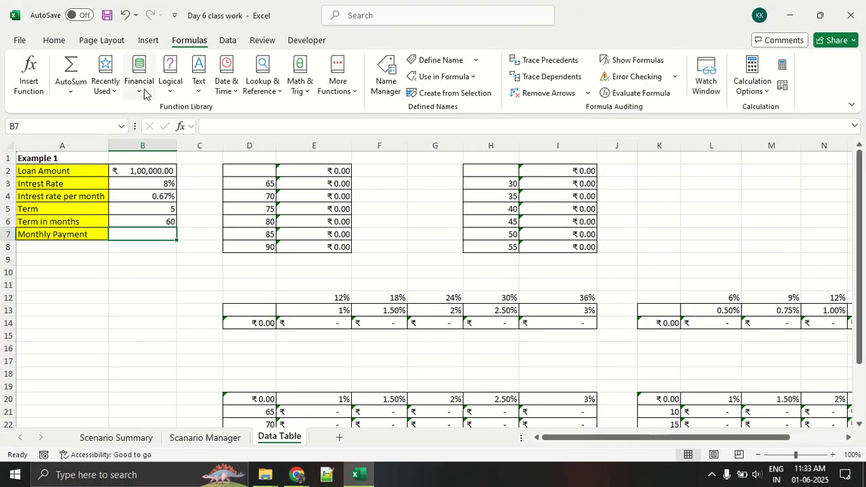
left_click(141, 80)
scroll(168, 308, "down", 5)
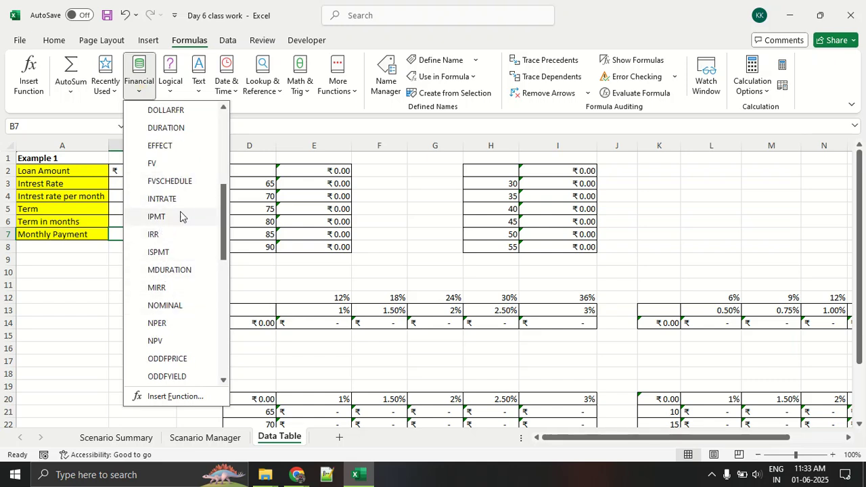
scroll(186, 219, "down", 2)
scroll(186, 237, "down", 2)
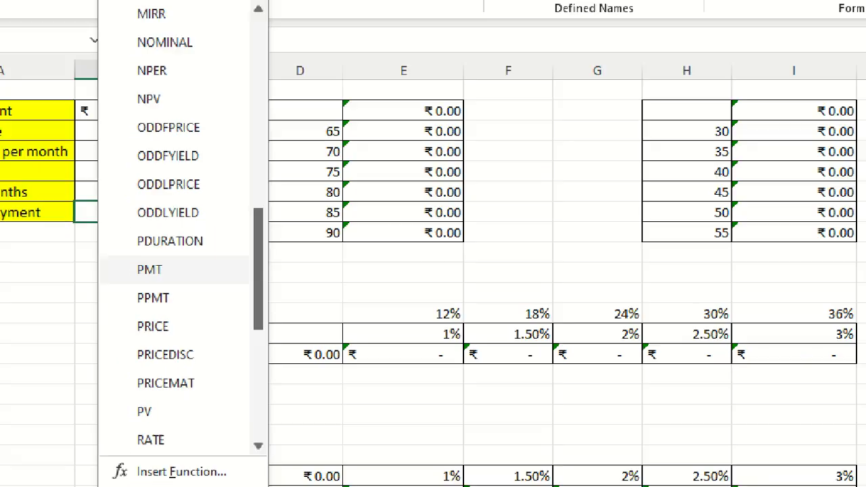
left_click(164, 270)
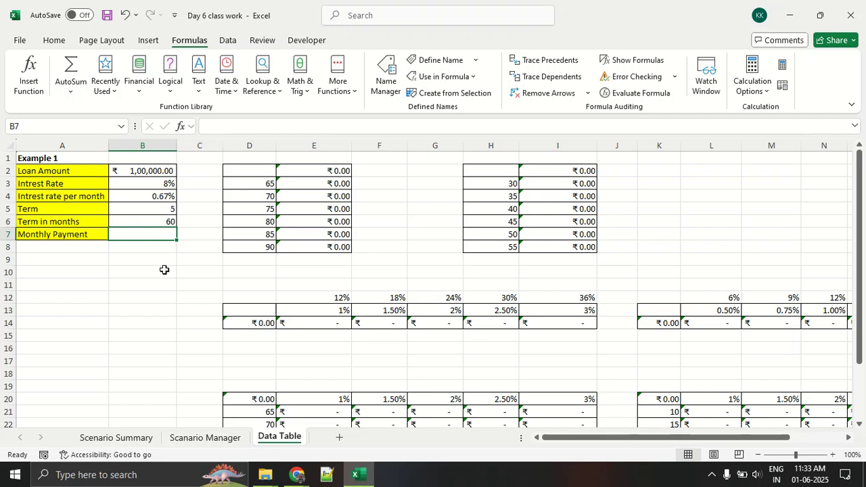
Insert the financial function PMT in the Monthly Payment cell B7.
left_click(140, 81)
scroll(181, 270, "down", 7)
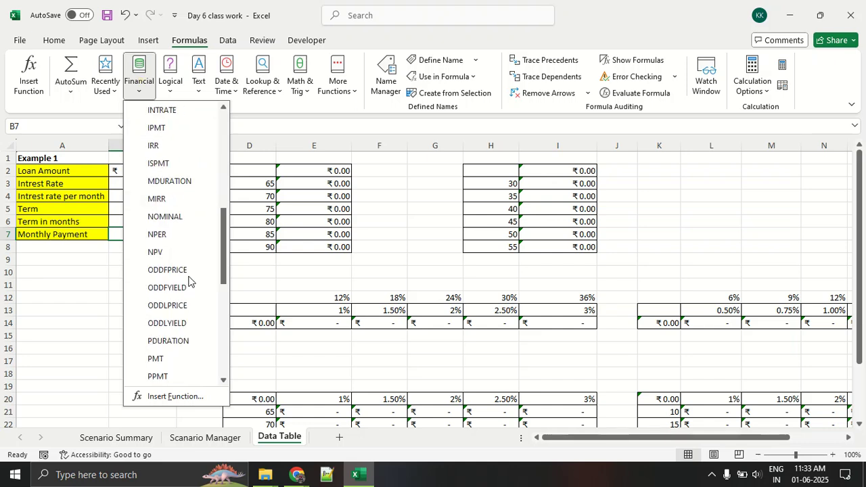
scroll(188, 282, "down", 4)
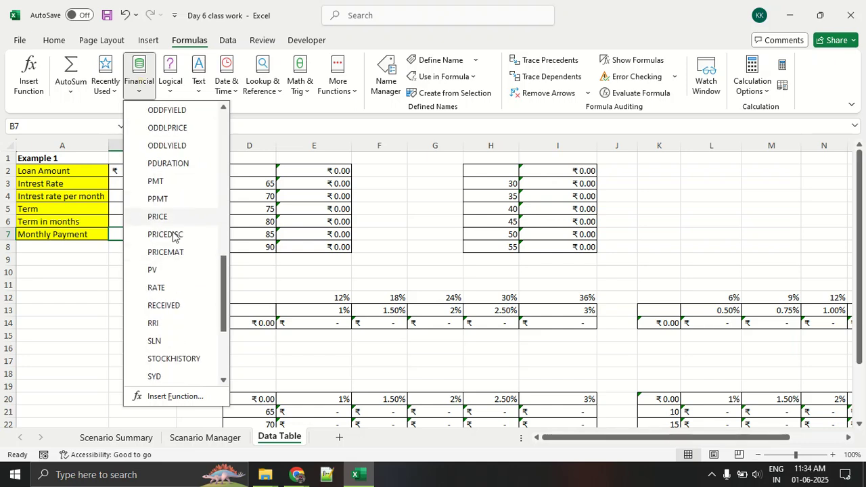
left_click(166, 180)
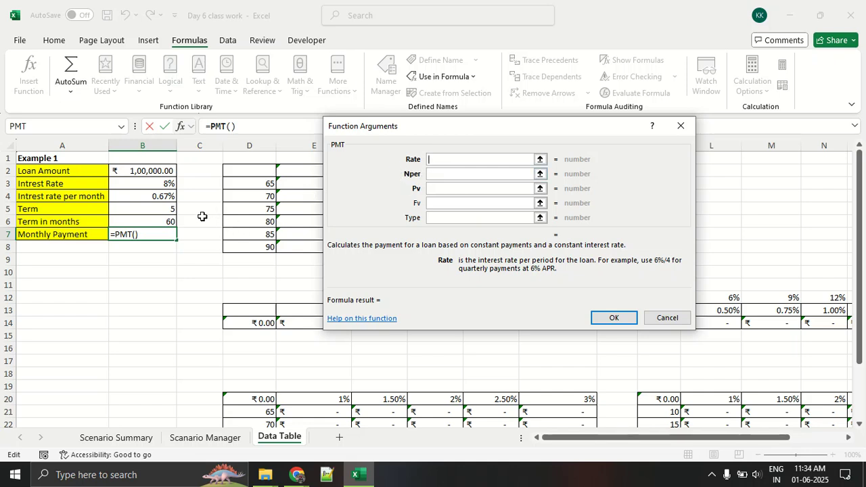
Fill the PMT arguments with B4 as Rate, B6 as Nper and B2 as Pv, and confirm the formula.
left_click(159, 196)
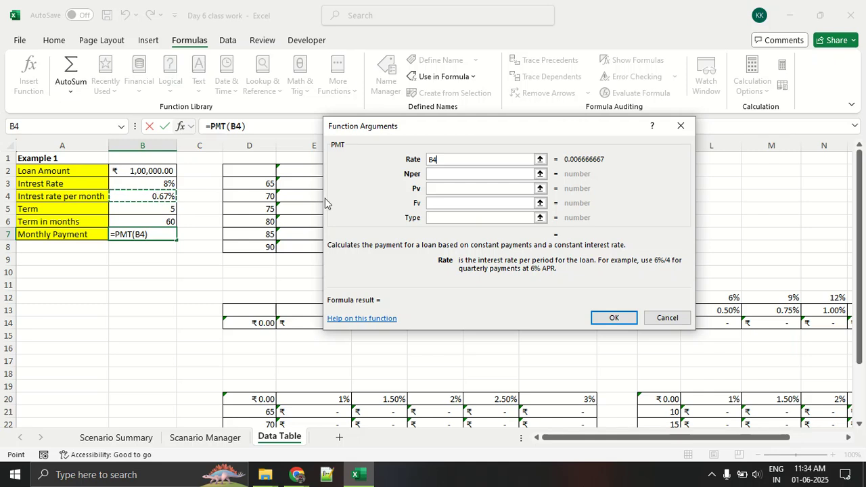
left_click(438, 174)
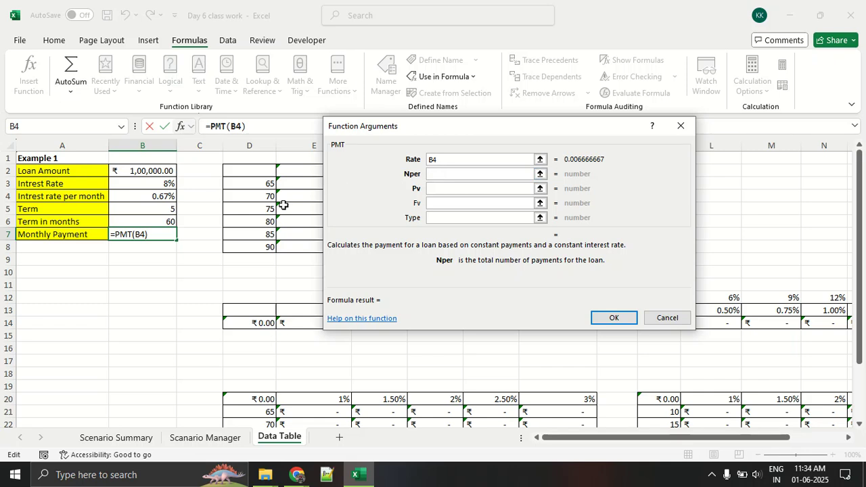
left_click(150, 220)
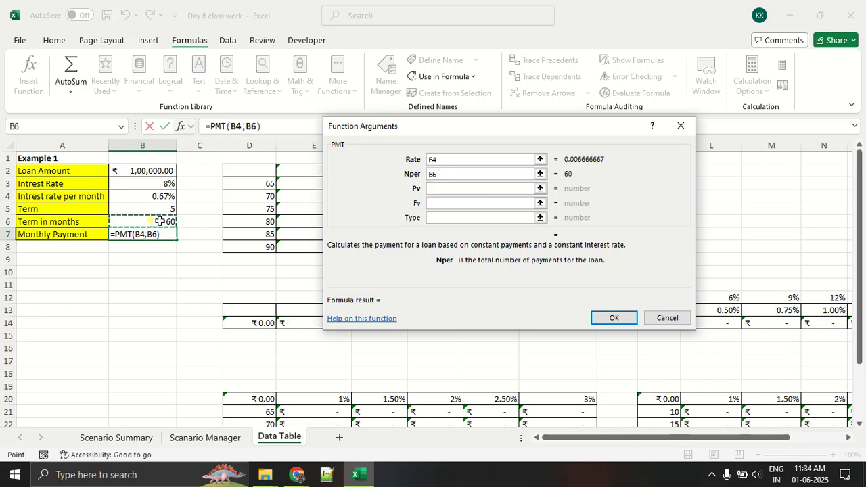
left_click(445, 188)
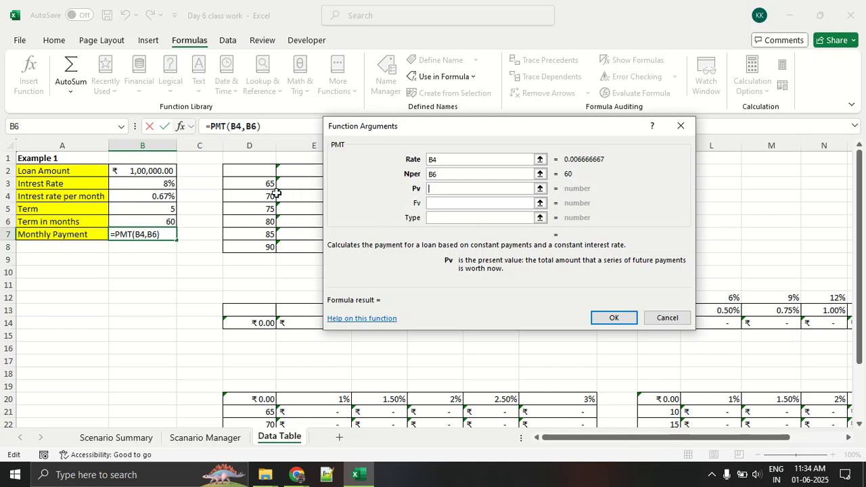
left_click(154, 170)
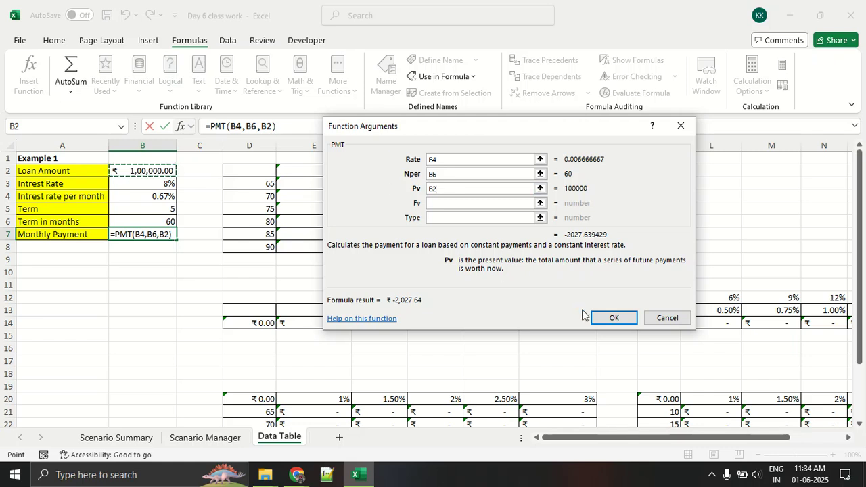
left_click(612, 317)
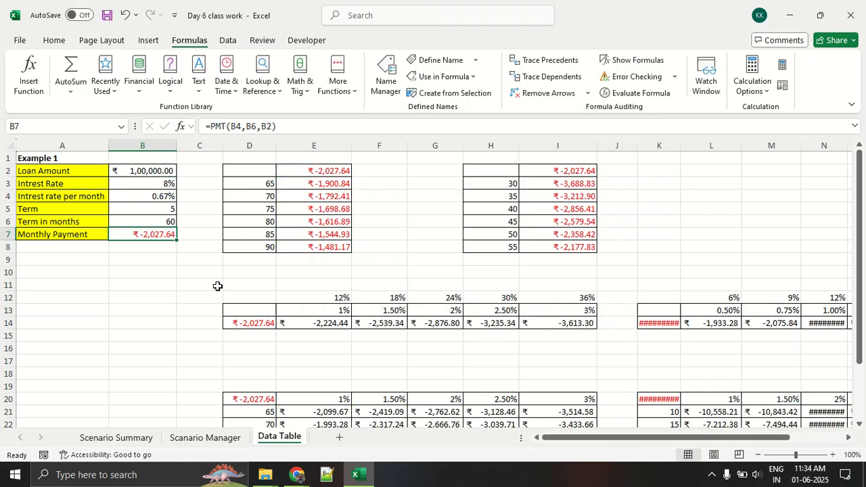
Underline the Monthly Payment result with the screen pen and set the Loan Amount in B2 to 150000.
left_click(195, 282)
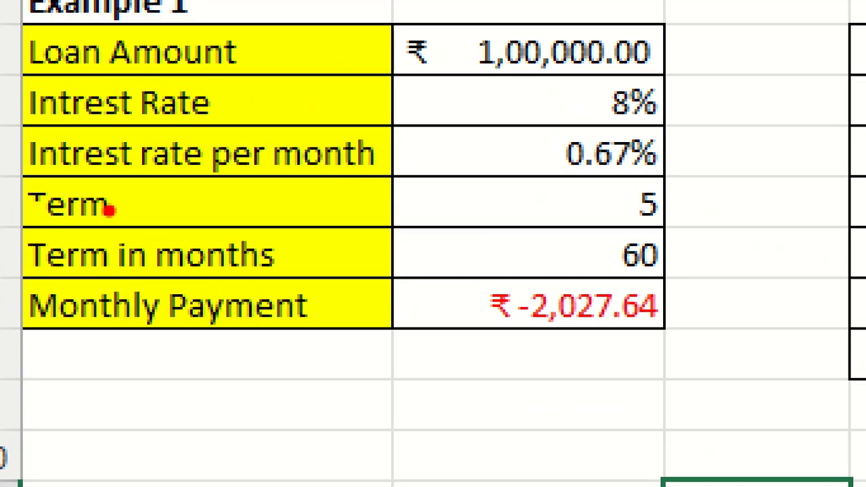
left_click_drag(399, 332, 827, 320)
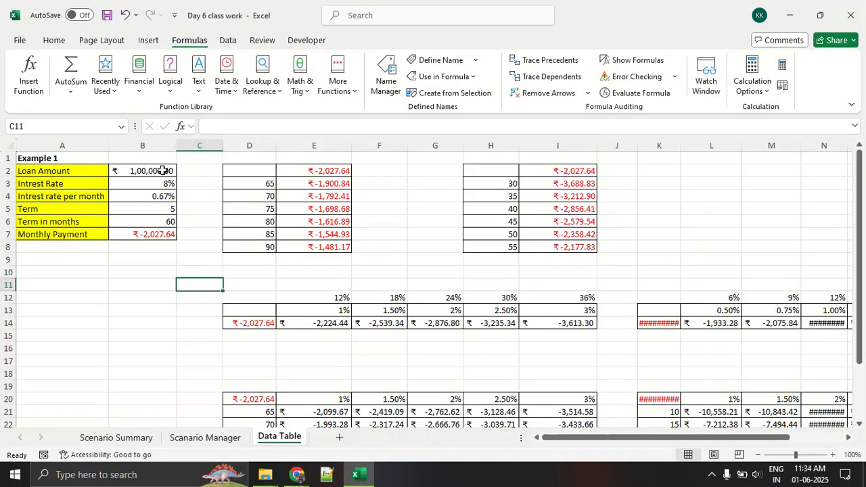
left_click(605, 48)
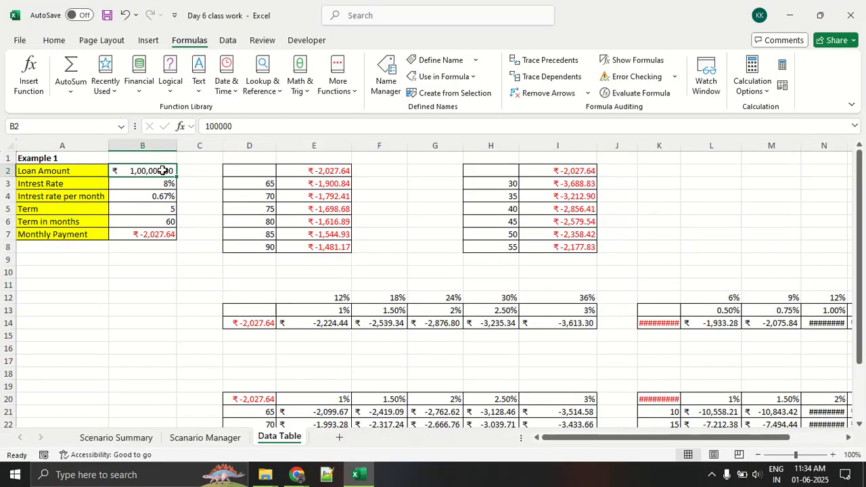
type("1,50,0")
type("00")
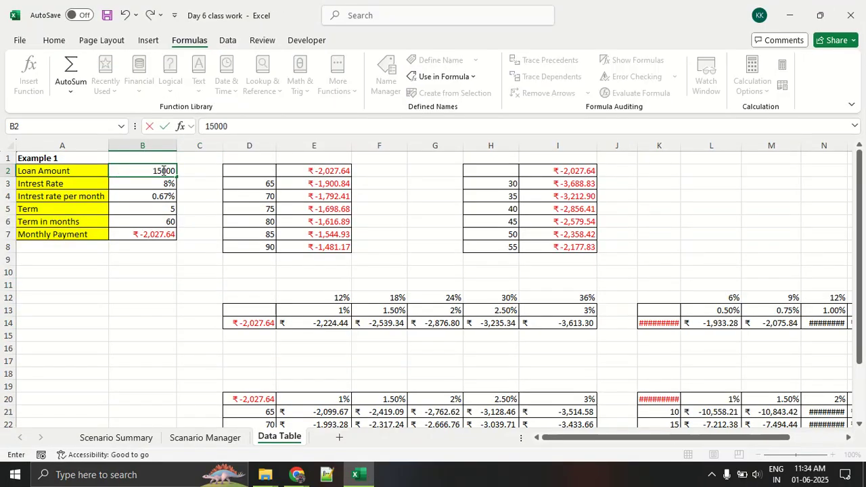
key("Return")
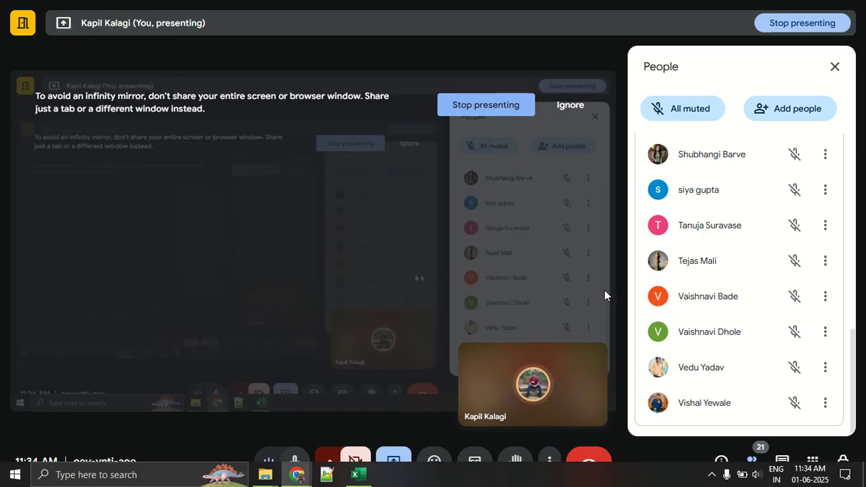
Look through the meeting's participant list, return to the Excel workbook and underline the Loan Amount value with the screen pen.
scroll(755, 347, "up", 10)
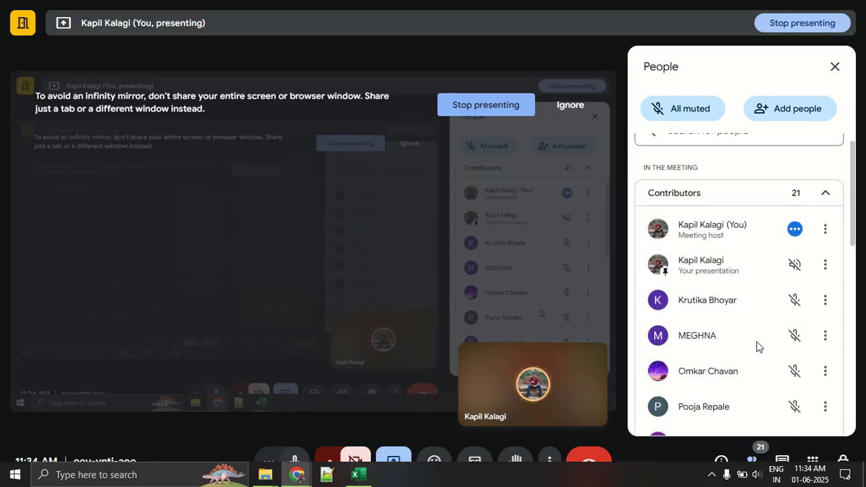
scroll(756, 346, "down", 10)
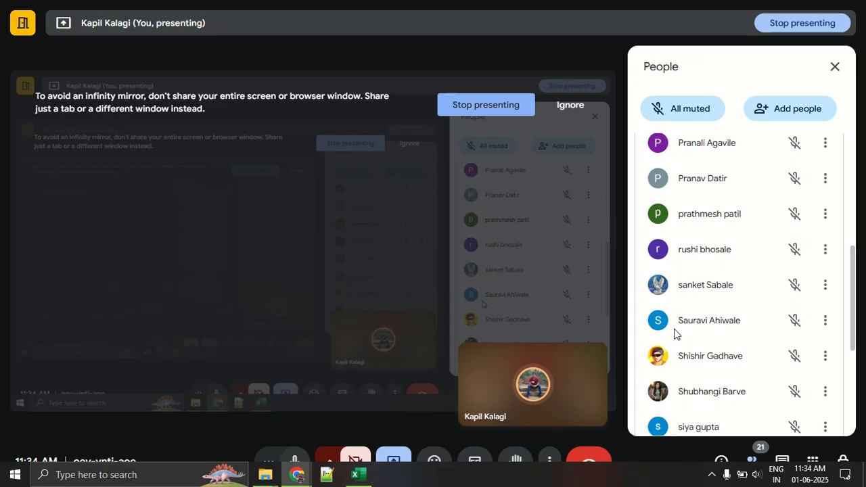
key("alt+Tab")
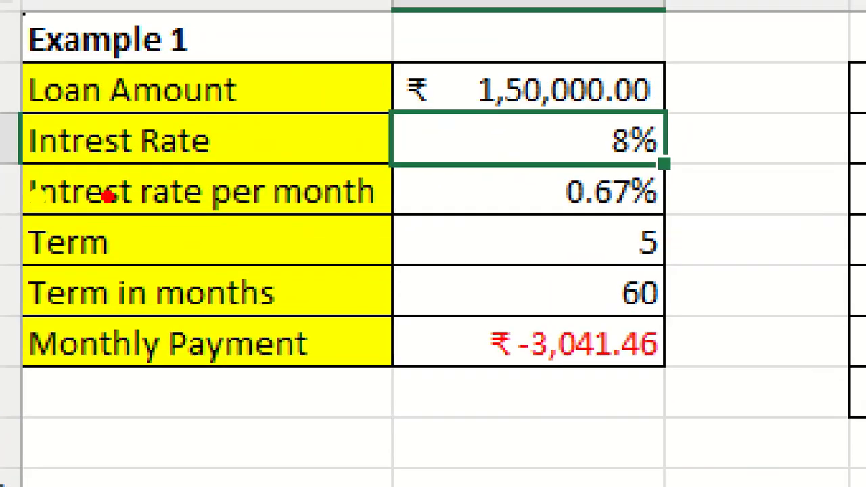
left_click_drag(406, 107, 707, 108)
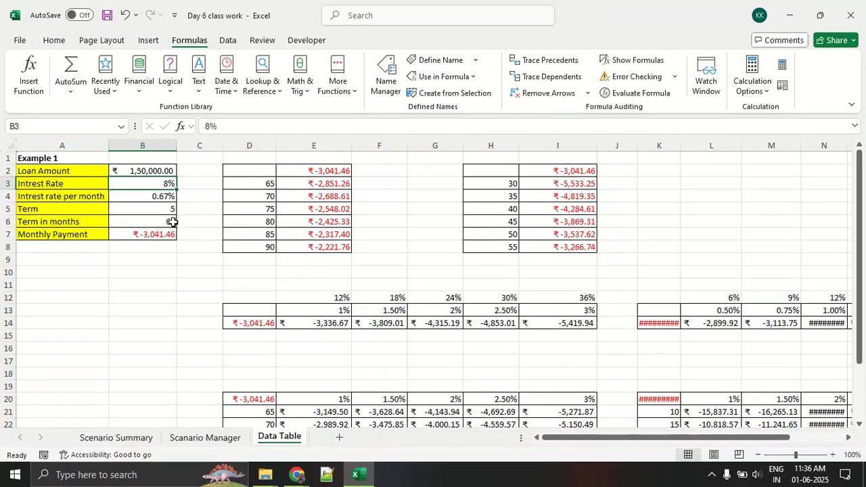
Add a minus sign before PMT in the Monthly Payment formula in B7, making it =-PMT(B4,B6,B2).
left_click(153, 234)
left_click(275, 128)
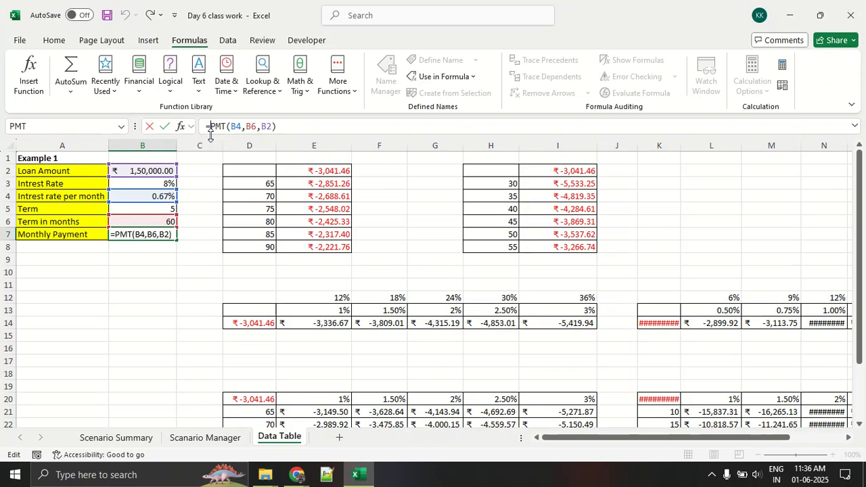
type("-")
key("Return")
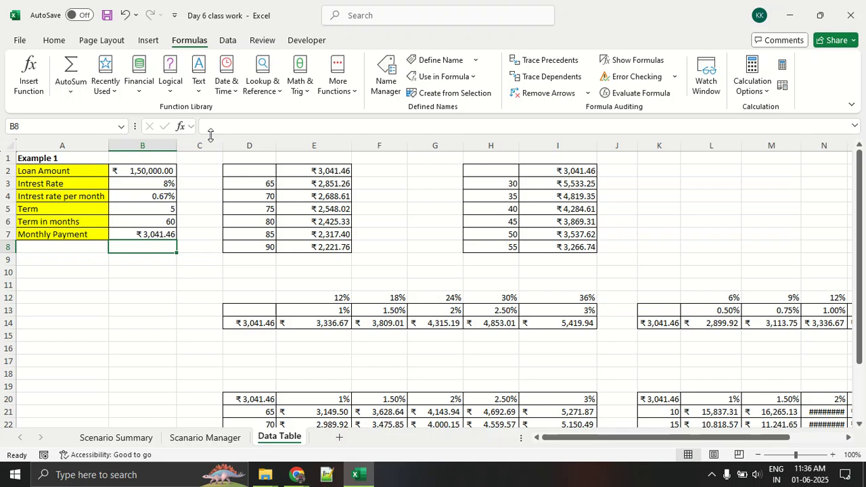
Set the Loan Amount in B2 to 100000.
left_click(127, 169)
type("100")
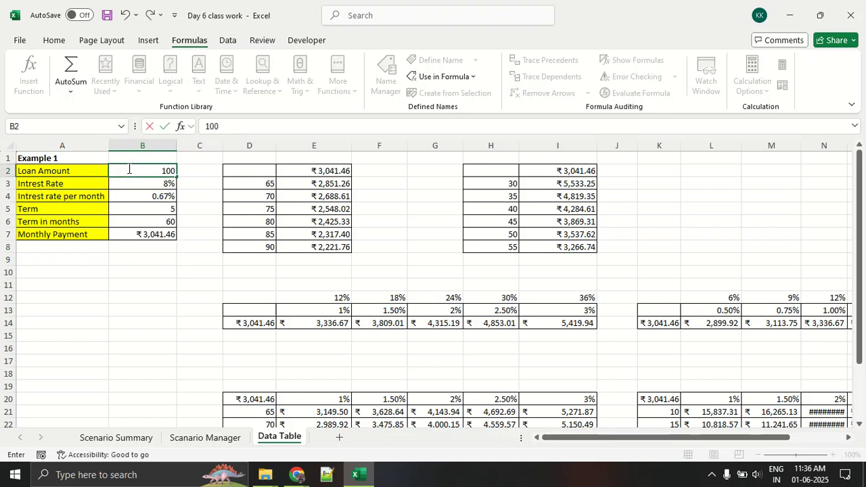
type("000")
key("Return")
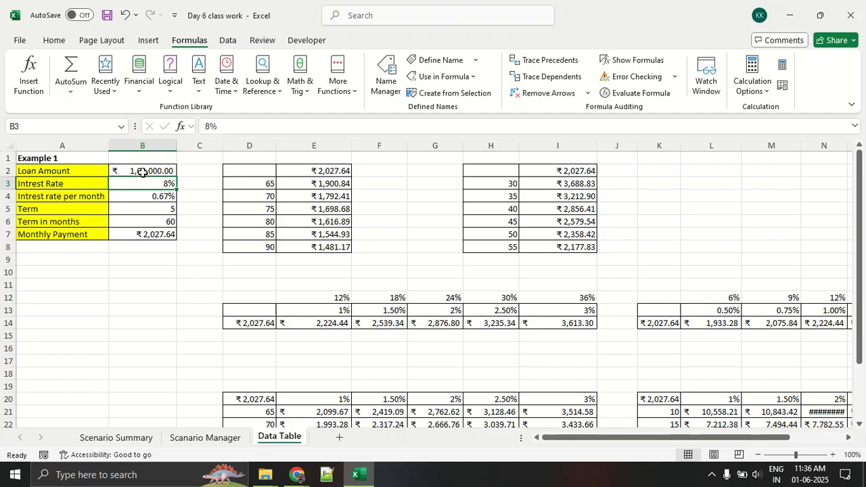
Try 63, 67 and 65 in turn as the Term in months in cell B6.
left_click(131, 223)
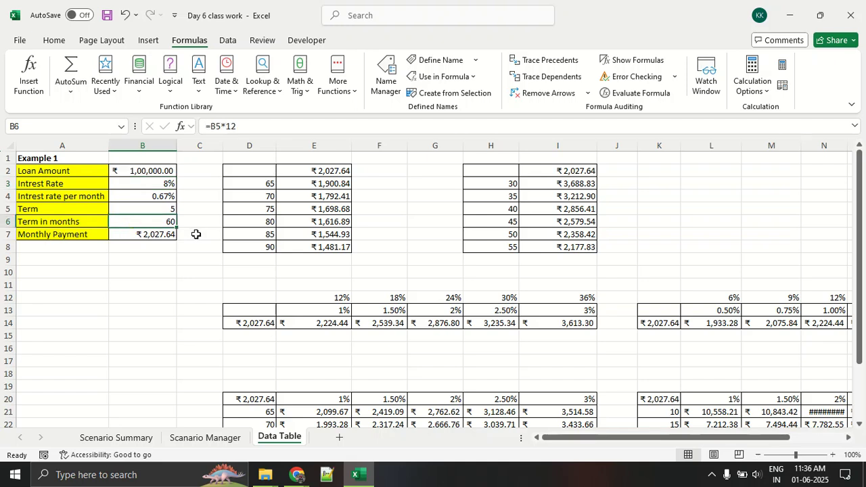
type("63")
key("Return")
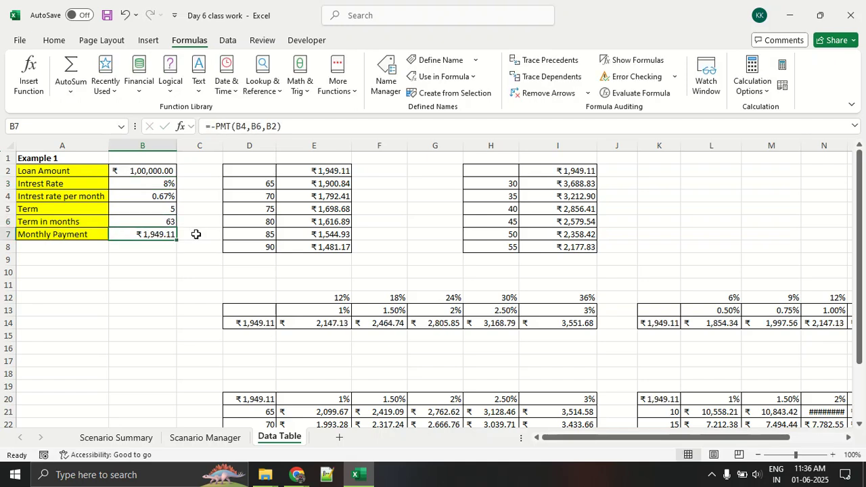
left_click(140, 224)
type("67")
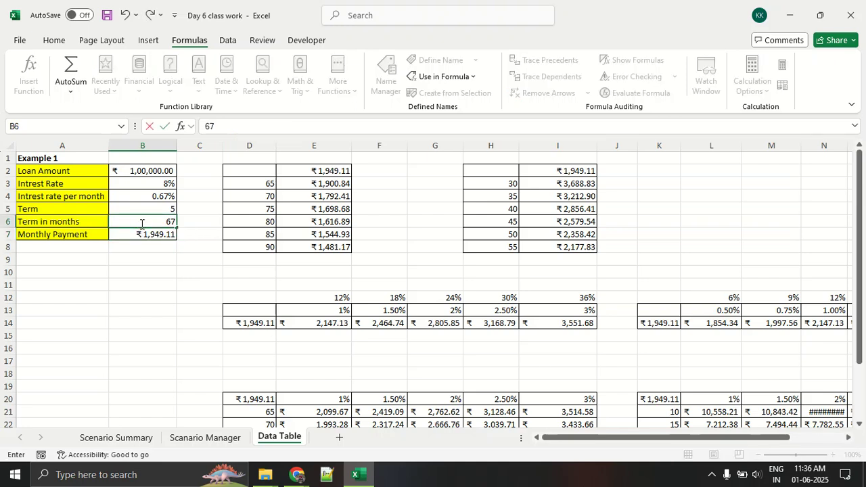
key("Return")
left_click(141, 224)
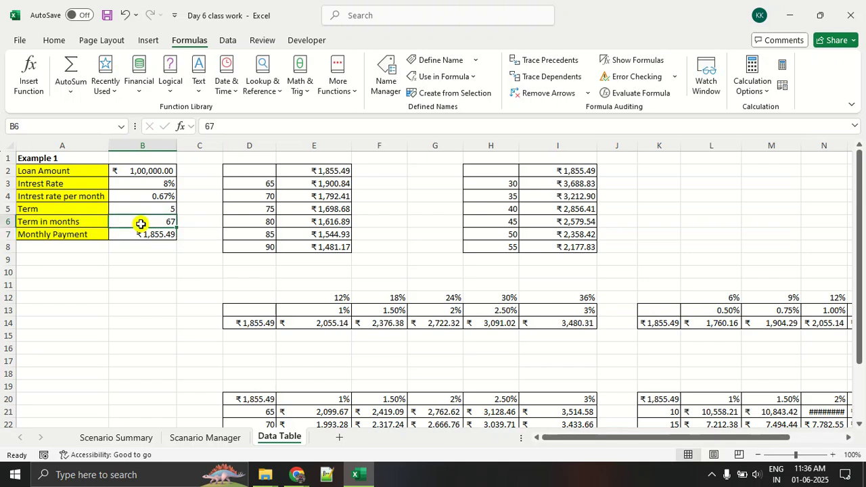
type("65")
key("Return")
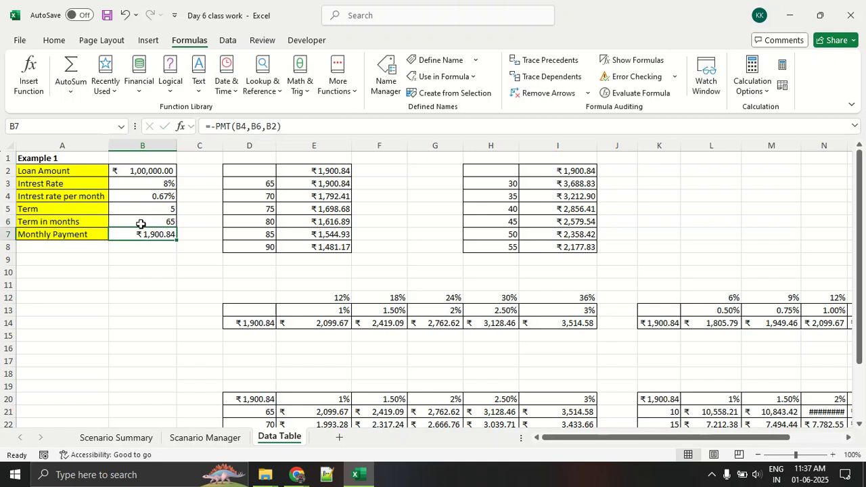
Set the Term in months in cell B6 to 80.
left_click(140, 224)
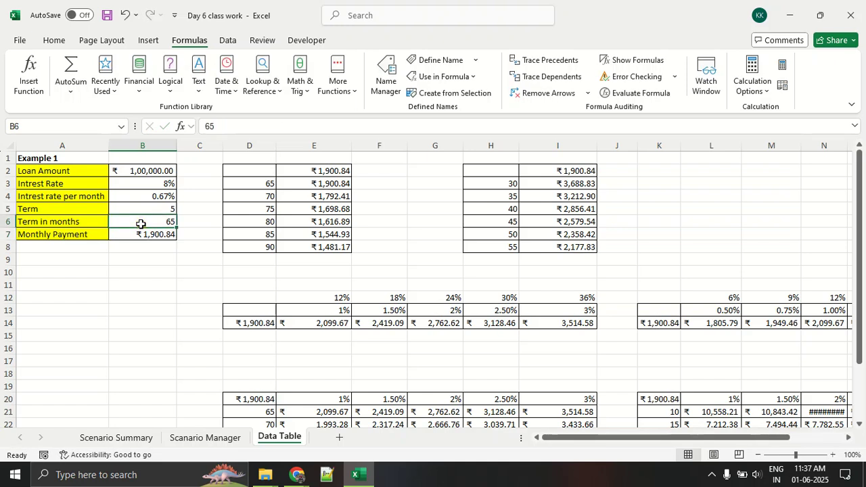
type("80")
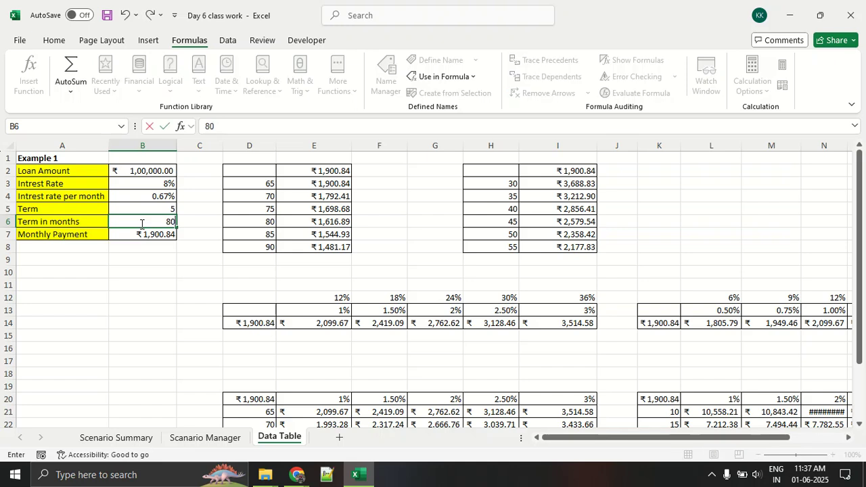
key("Return")
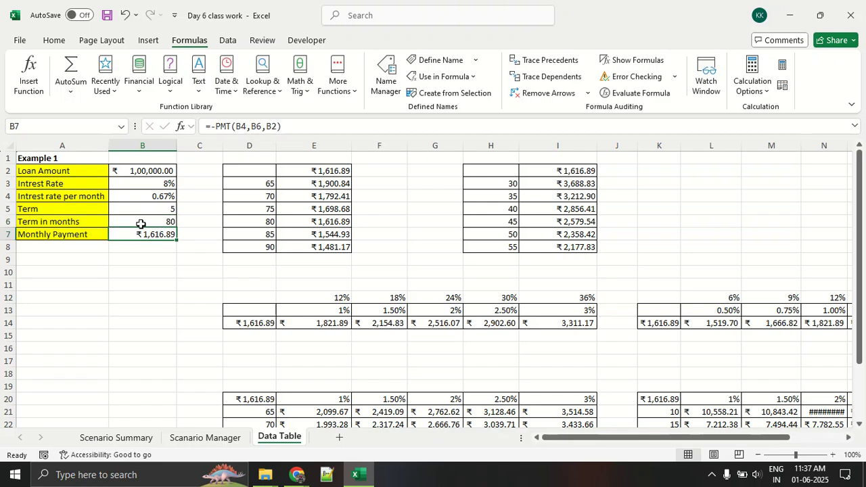
Try 85 and 87 in turn as the Term in months in cell B6.
left_click(141, 224)
type("85")
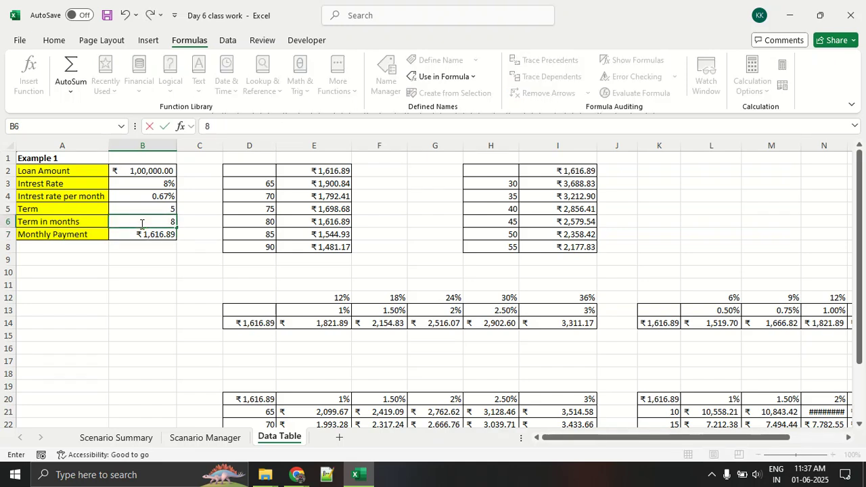
key("Return")
left_click(141, 223)
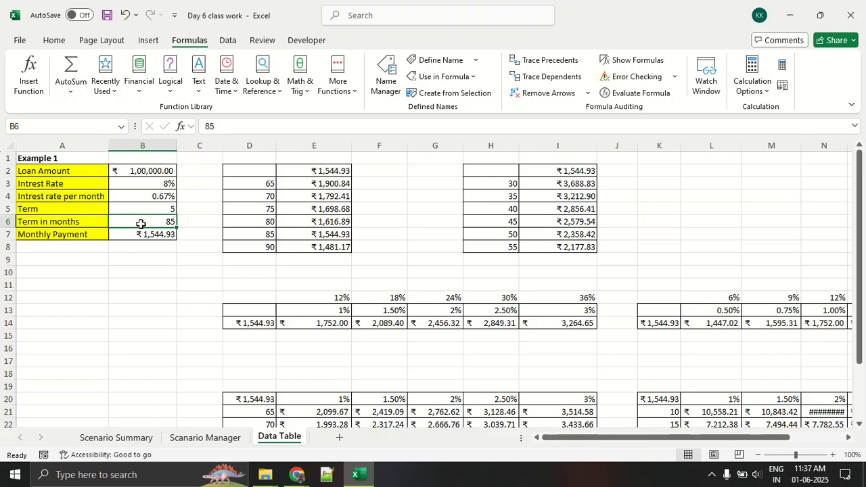
left_click(155, 287)
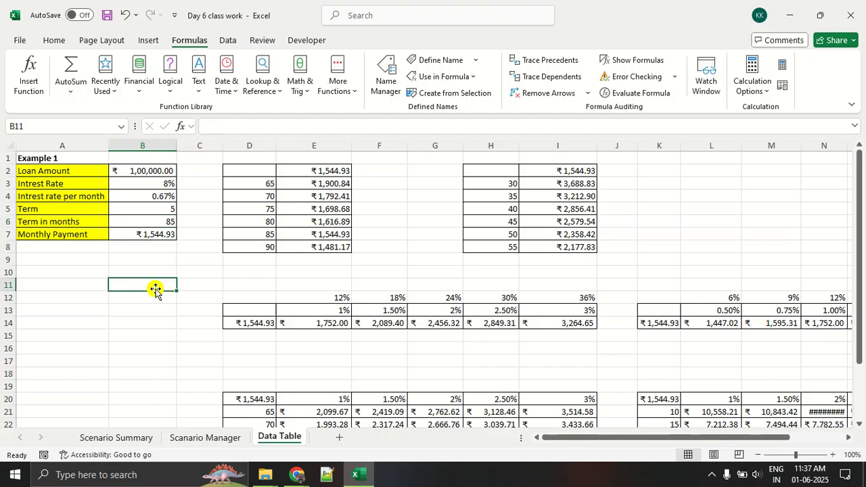
left_click(151, 223)
type("87")
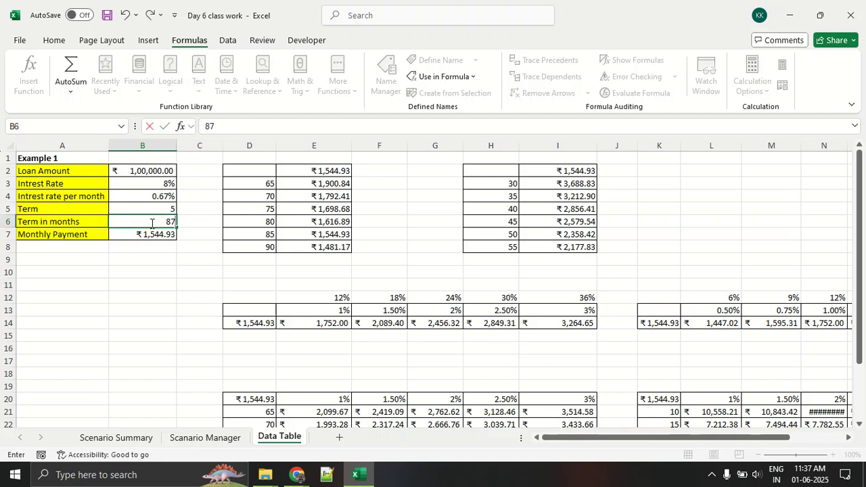
key("Return")
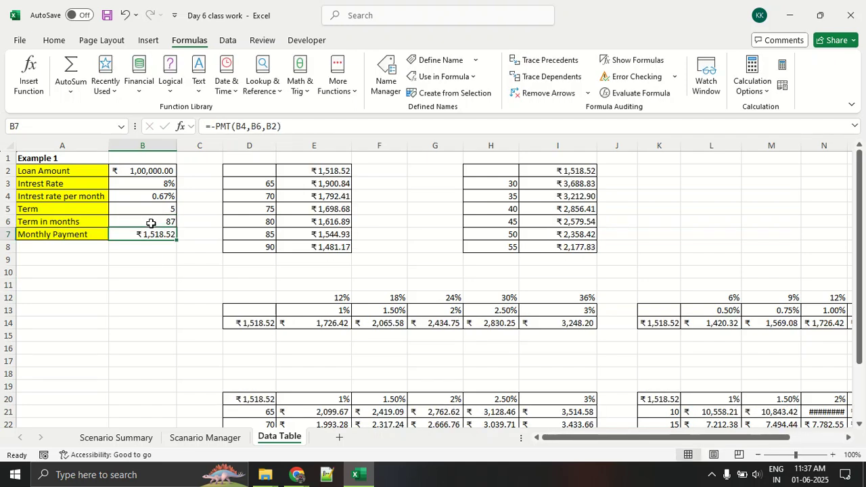
Set the Term in months in cell B6 to 88.
left_click(151, 223)
type("88")
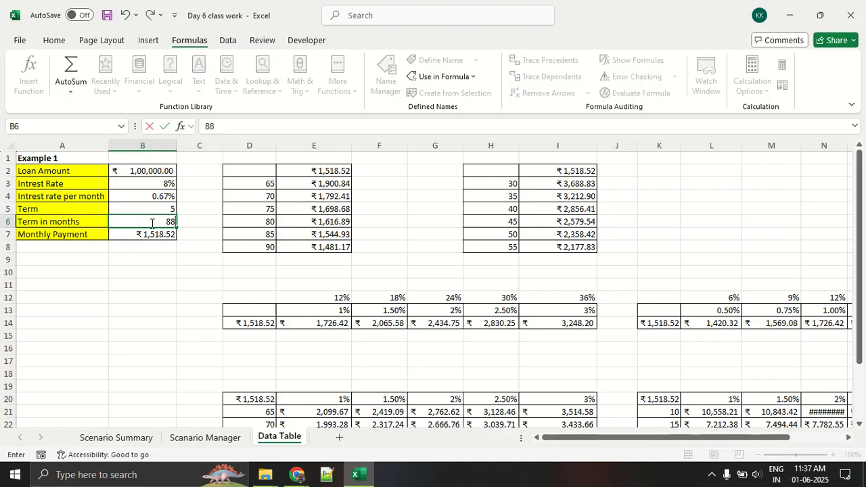
key("Return")
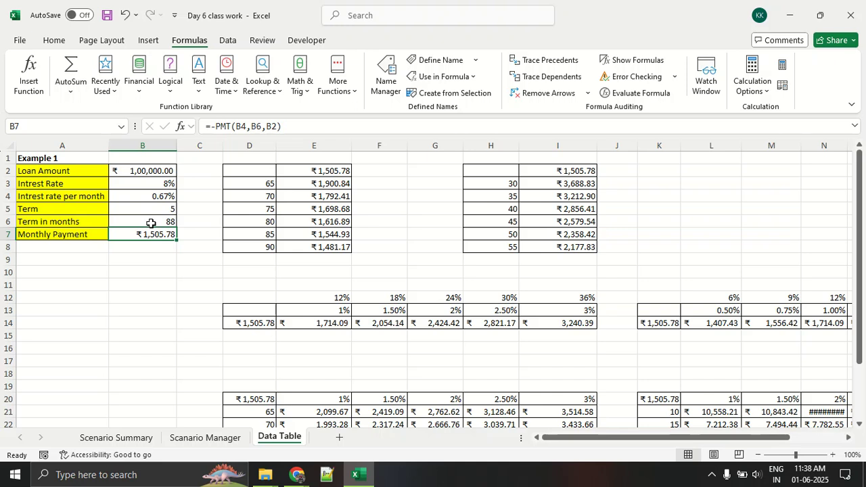
Clear the contents of cells E2:E9 beside the list of terms.
left_click_drag(304, 170, 337, 260)
key("Delete")
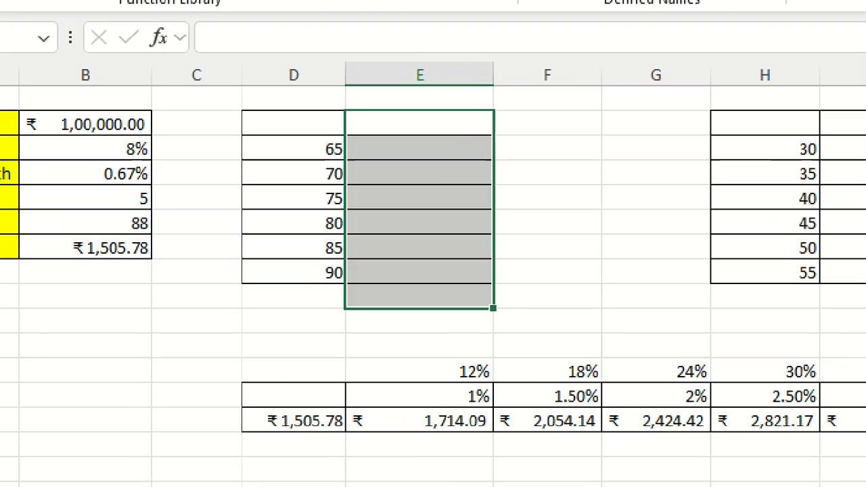
left_click(191, 215)
left_click_drag(292, 152, 340, 134)
left_click_drag(313, 166, 336, 159)
left_click_drag(292, 203, 365, 192)
left_click_drag(297, 237, 342, 222)
left_click_drag(286, 261, 334, 238)
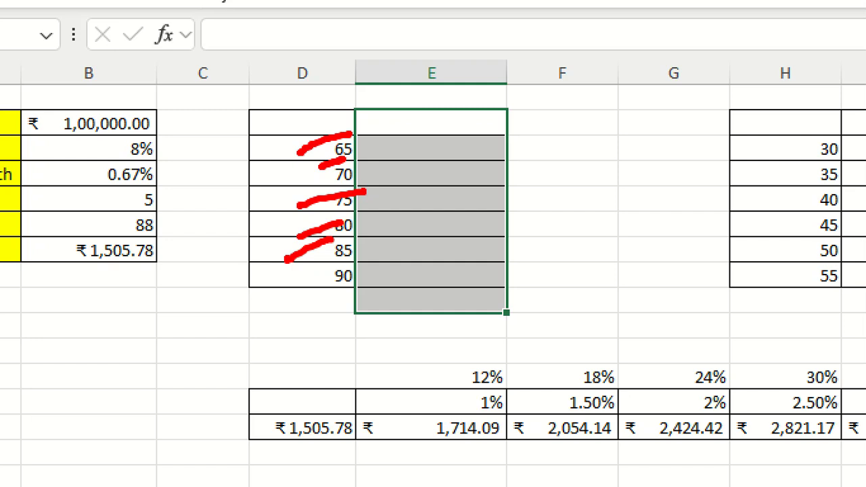
key("Escape")
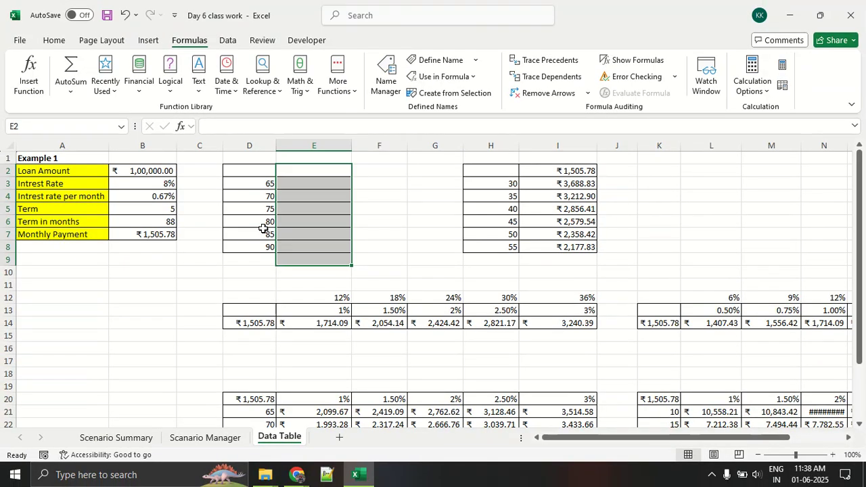
key("ctrl+1")
left_click(263, 229)
mouse_move(222, 156)
left_mouse_down()
mouse_move(278, 136)
mouse_move(276, 149)
left_mouse_up()
left_click_drag(208, 192, 282, 184)
key("Escape")
Change the terms in the column D list to 78 in D6 and 83 in D7.
left_click(255, 219)
type("78")
key("Return")
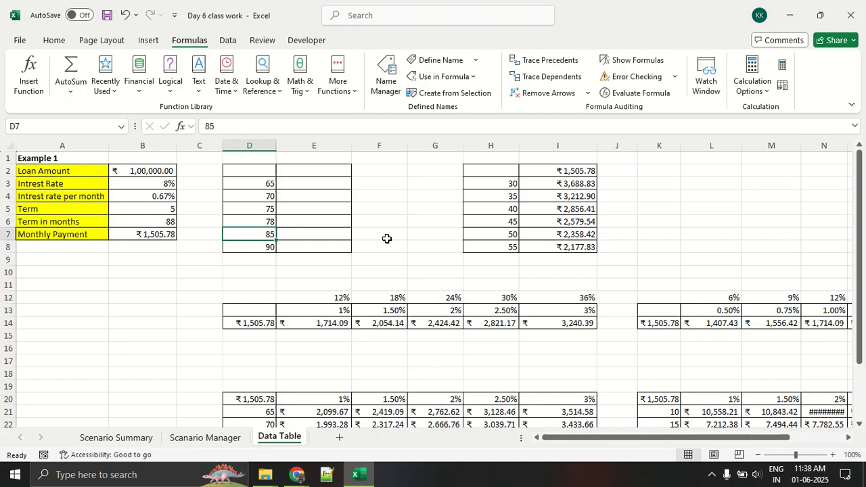
type("83")
key("Return")
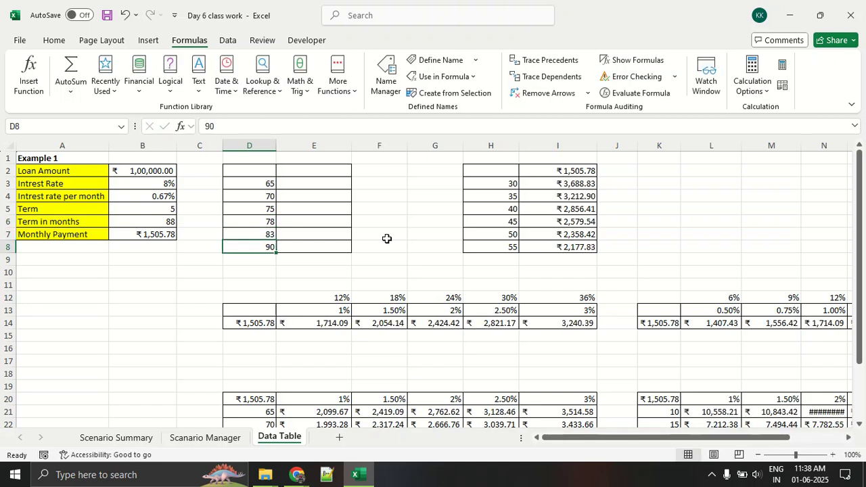
Remove all cell borders from the range D2:E8.
left_click_drag(259, 171, 335, 248)
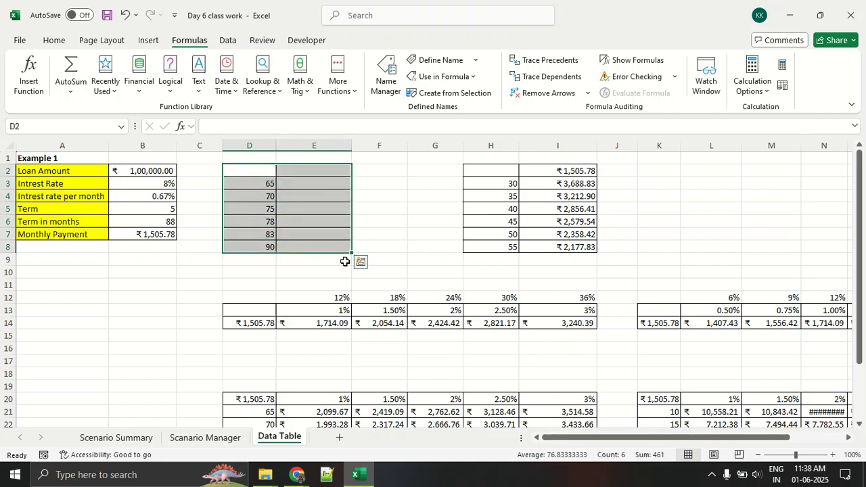
left_click(54, 40)
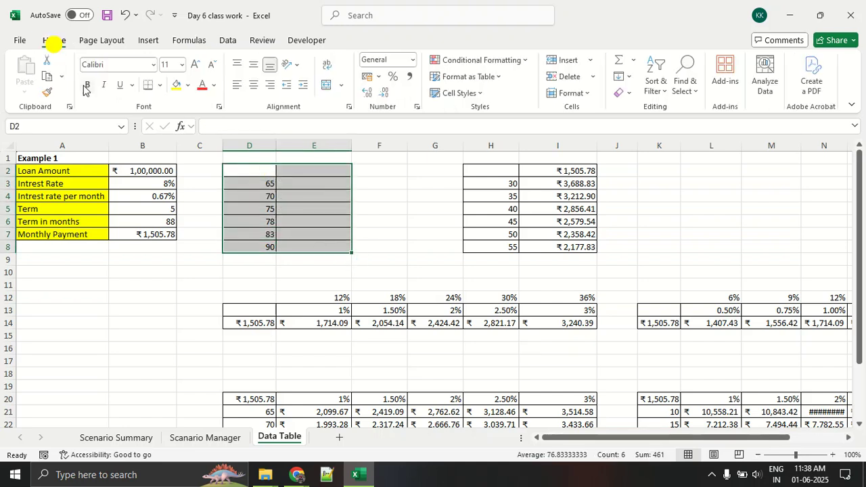
left_click(161, 84)
left_click(177, 193)
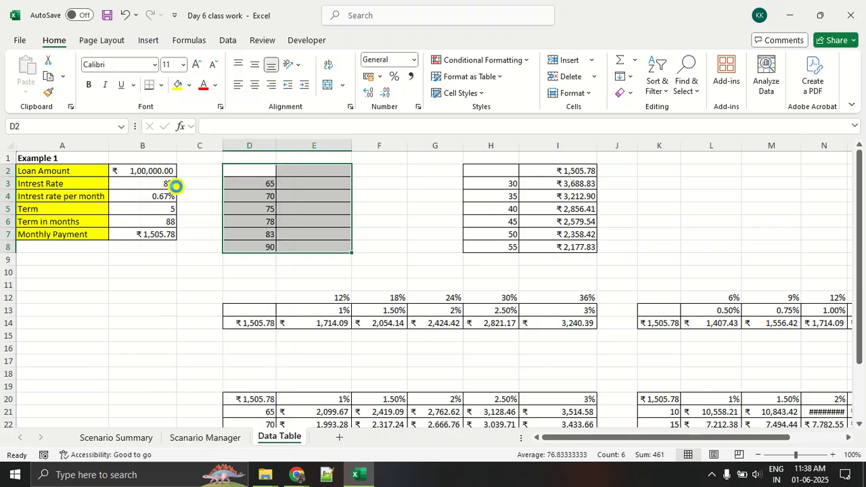
left_click(338, 232)
left_click_drag(244, 179, 232, 246)
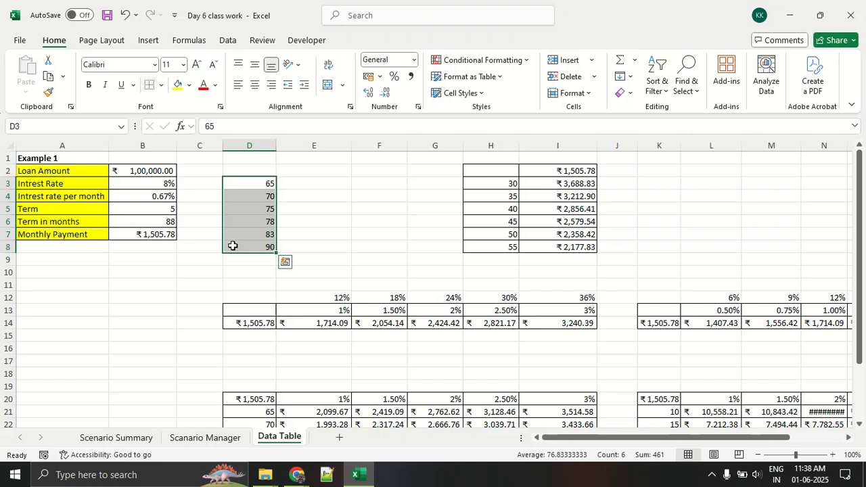
left_click(295, 235)
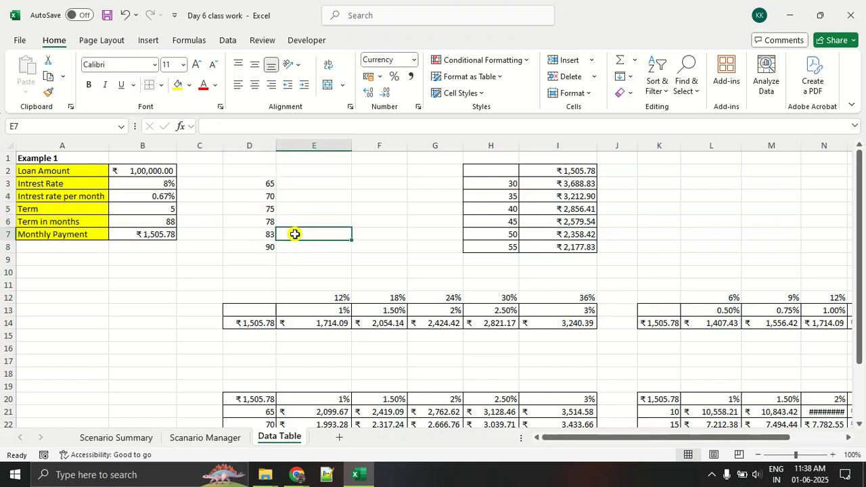
left_click(253, 185)
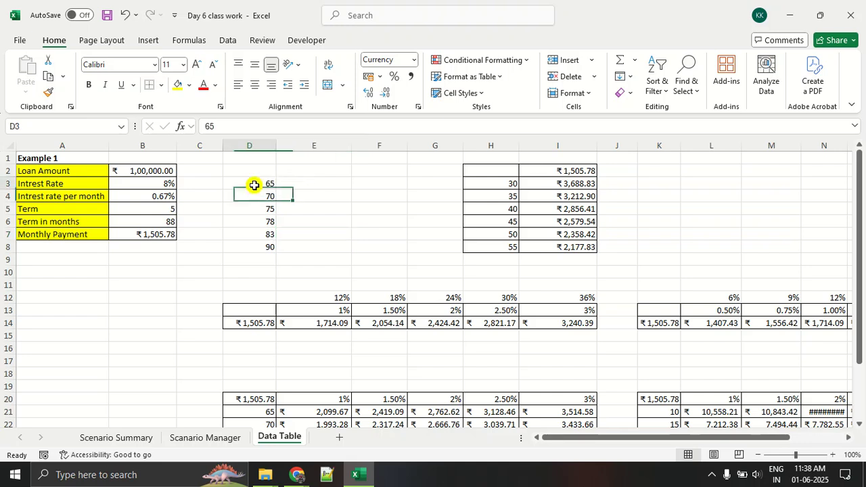
Link cell E2 to the Monthly Payment with the formula =B7.
left_click(301, 171)
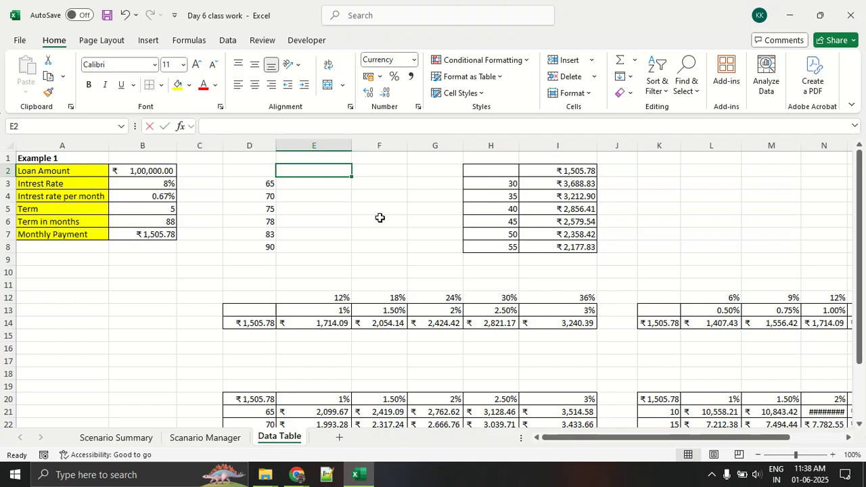
type("=pmt")
key("BackSpace")
key("BackSpace")
key("BackSpace")
key("BackSpace")
type("=")
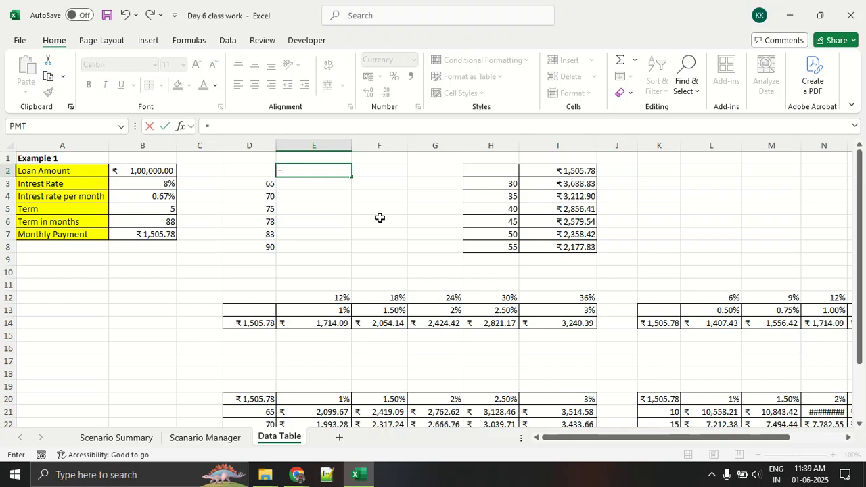
left_click(155, 232)
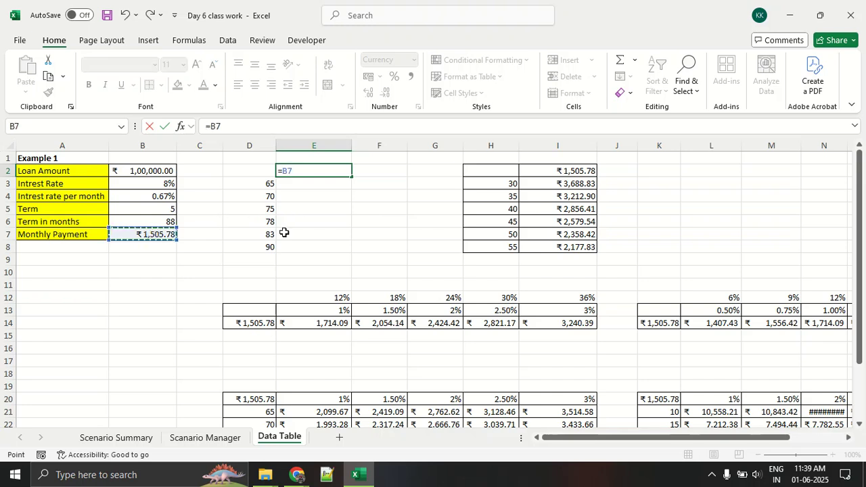
key("Return")
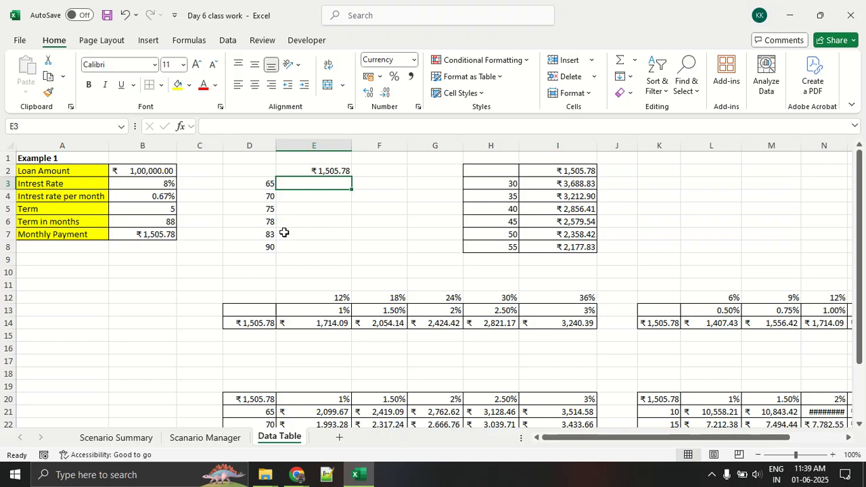
Start a What-If Analysis Data Table for the range D2:E8, moving its dialog clear of the data.
left_click(254, 171)
left_click_drag(251, 168, 331, 245)
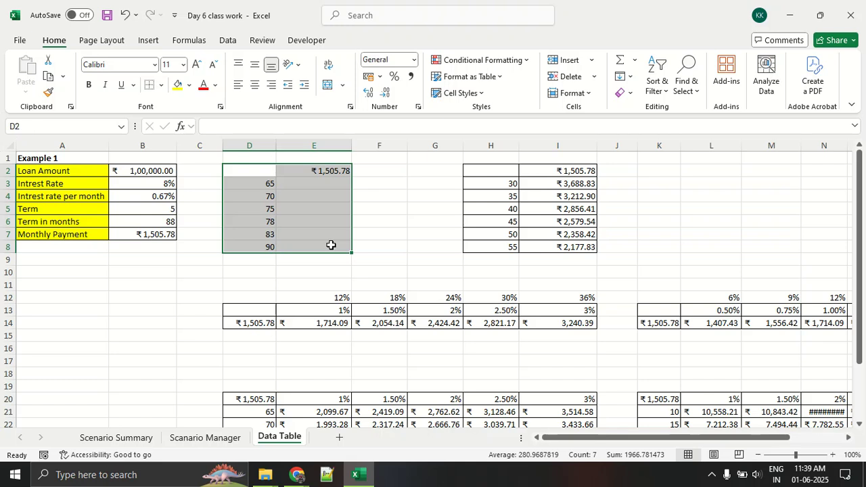
left_click(226, 40)
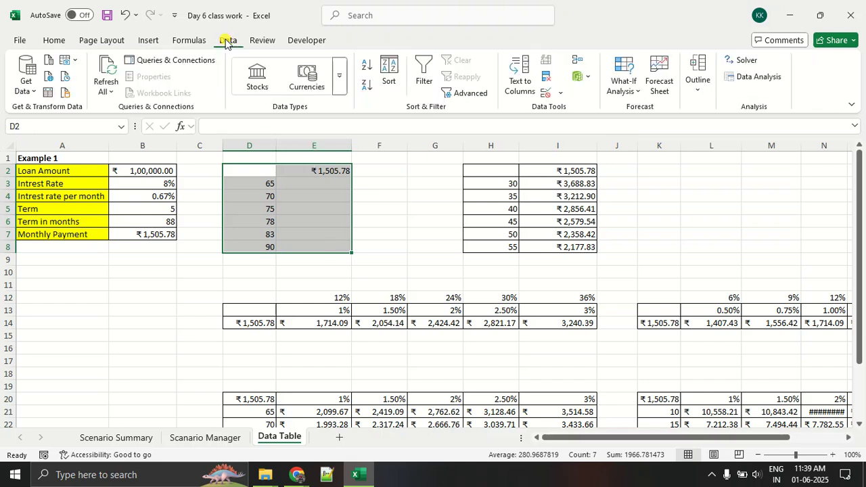
left_click(620, 98)
left_click(649, 146)
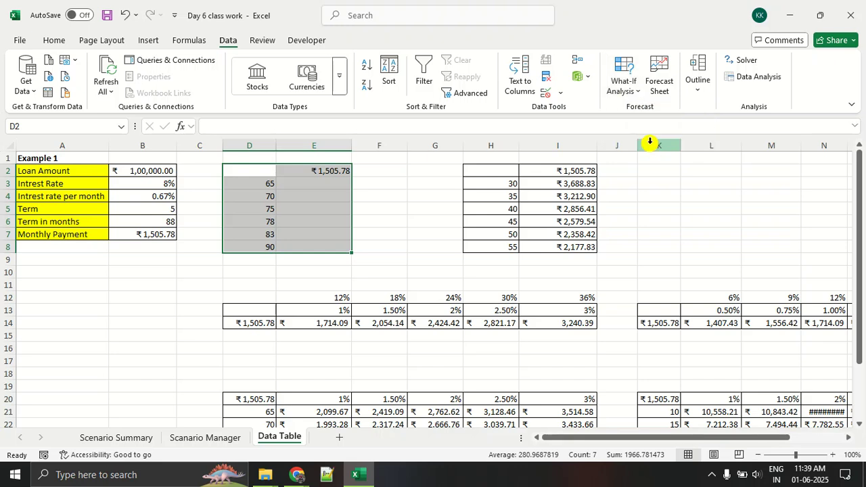
left_click_drag(501, 196, 437, 116)
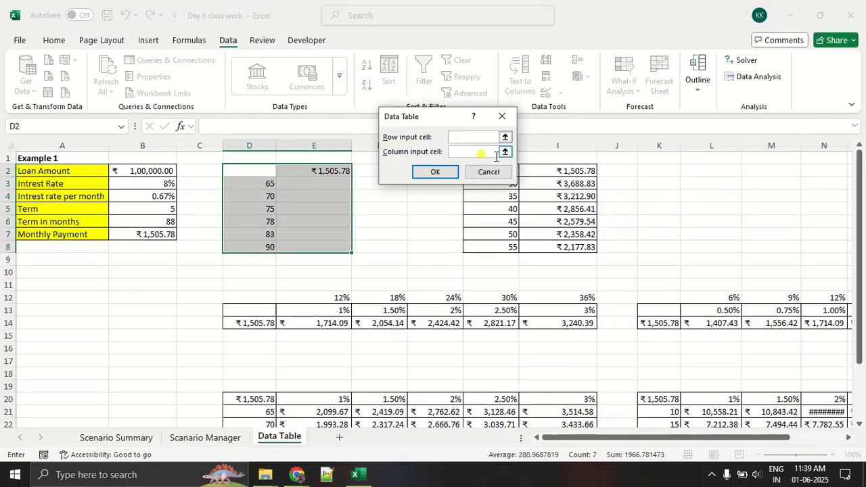
Create the data table with the Term in months cell $B$6 as the column input and no row input.
left_click(504, 151)
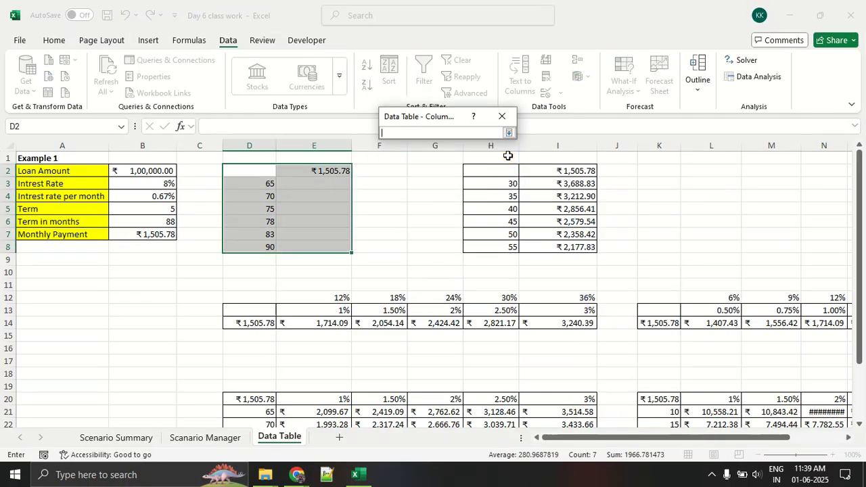
key("ctrl+2")
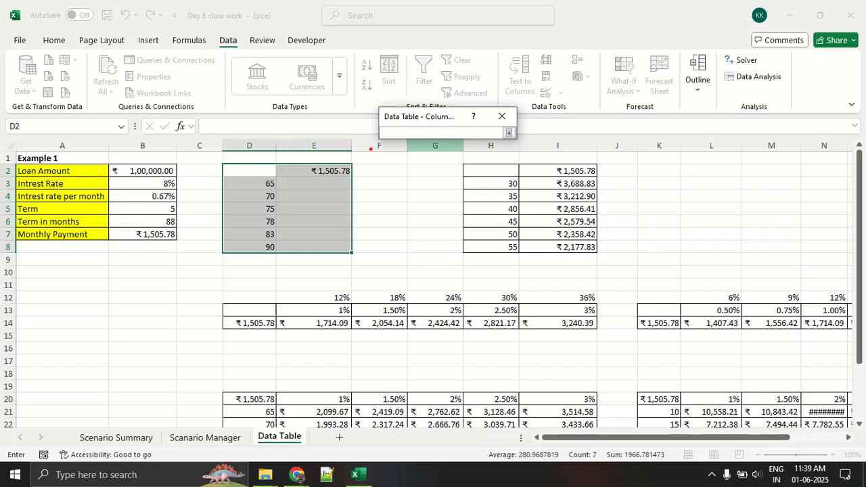
mouse_move(261, 167)
left_mouse_down()
mouse_move(237, 177)
mouse_move(299, 193)
mouse_move(253, 166)
left_mouse_up()
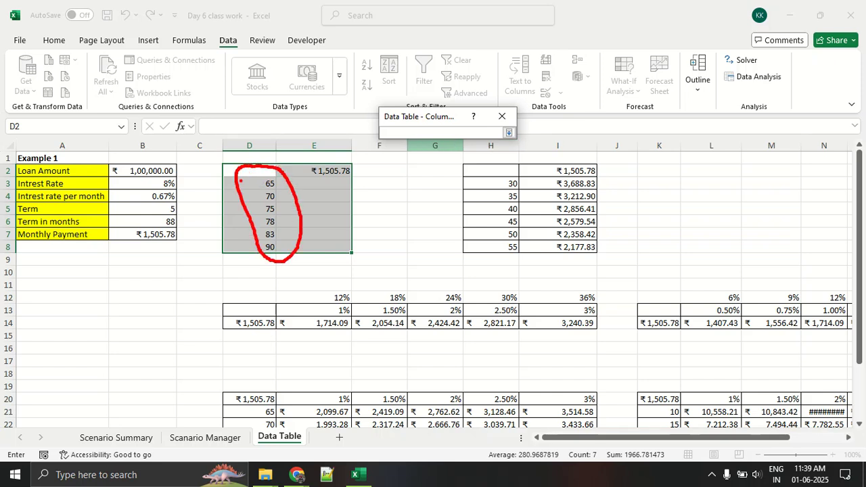
left_click_drag(196, 209, 230, 201)
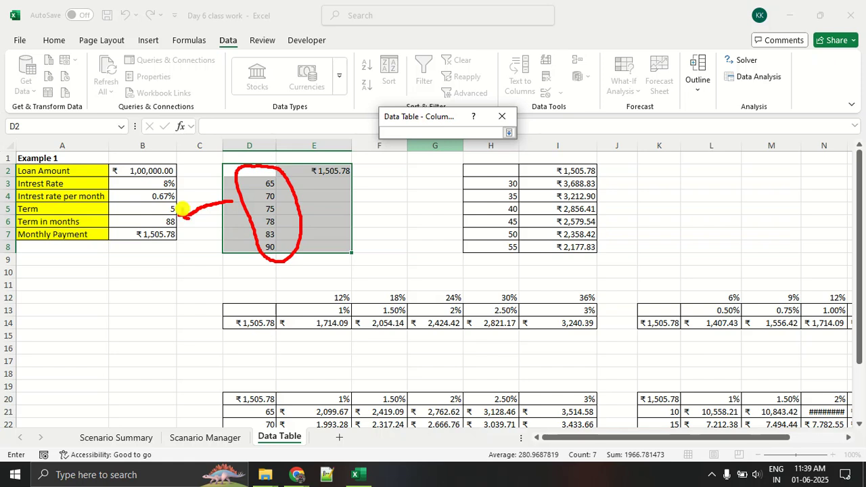
key("Escape")
left_click(154, 219)
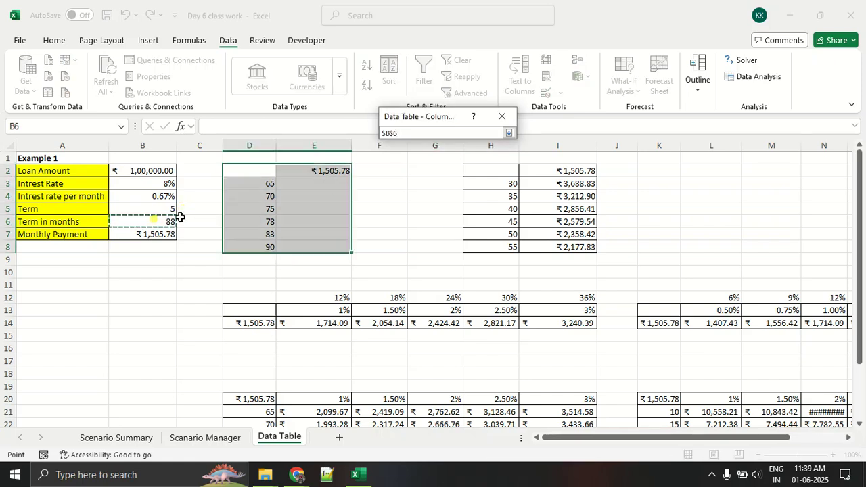
left_click(508, 133)
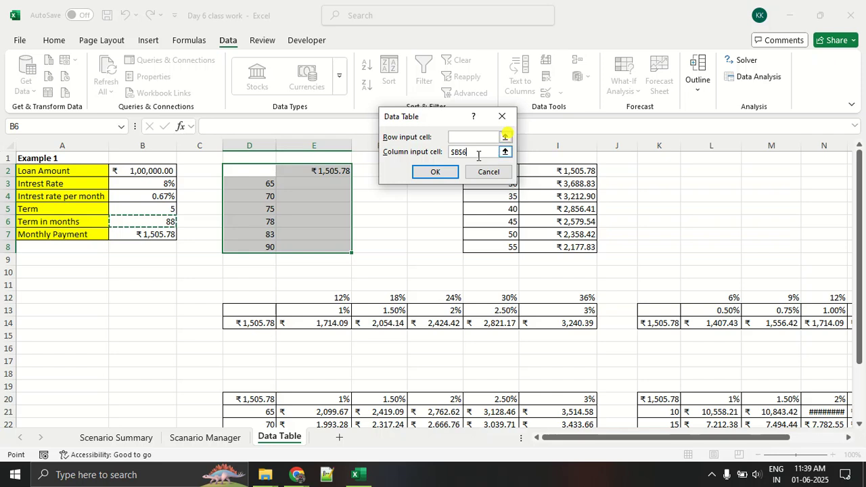
left_click(443, 171)
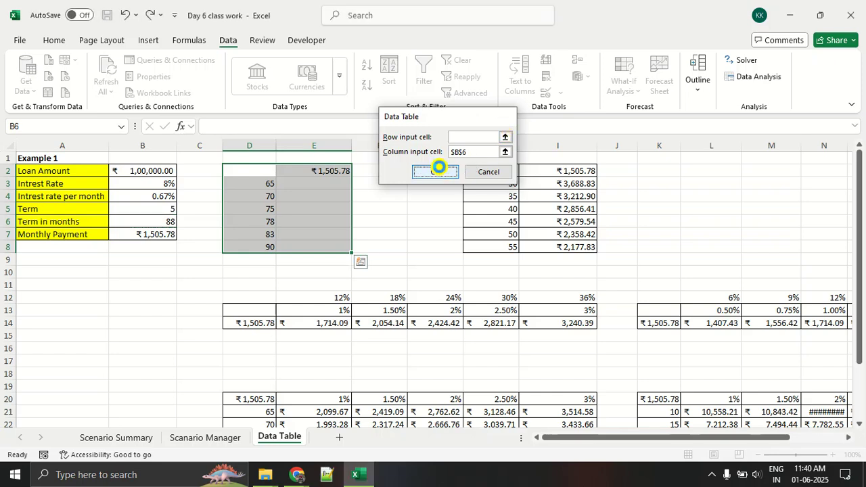
left_click(410, 234)
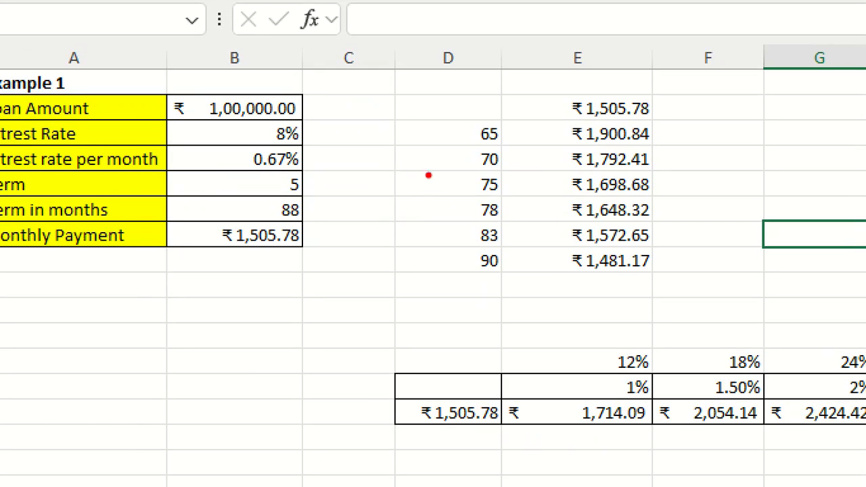
left_click_drag(470, 175, 686, 176)
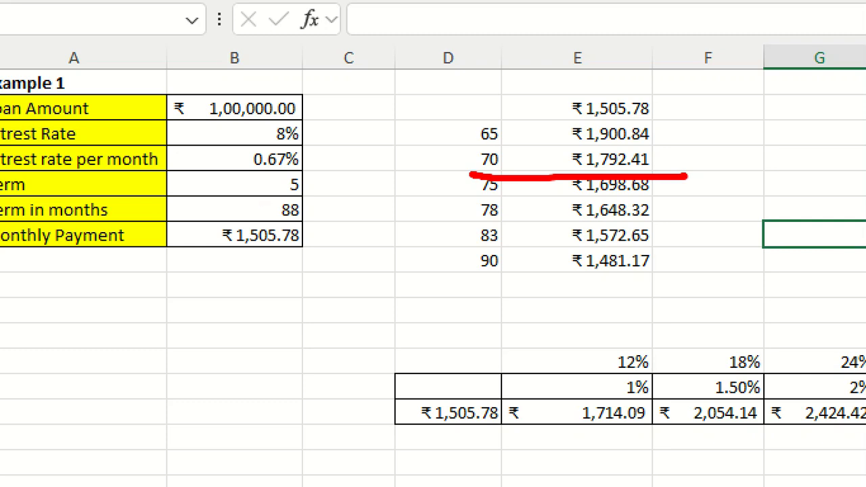
left_click_drag(458, 255, 673, 255)
left_click_drag(470, 274, 740, 267)
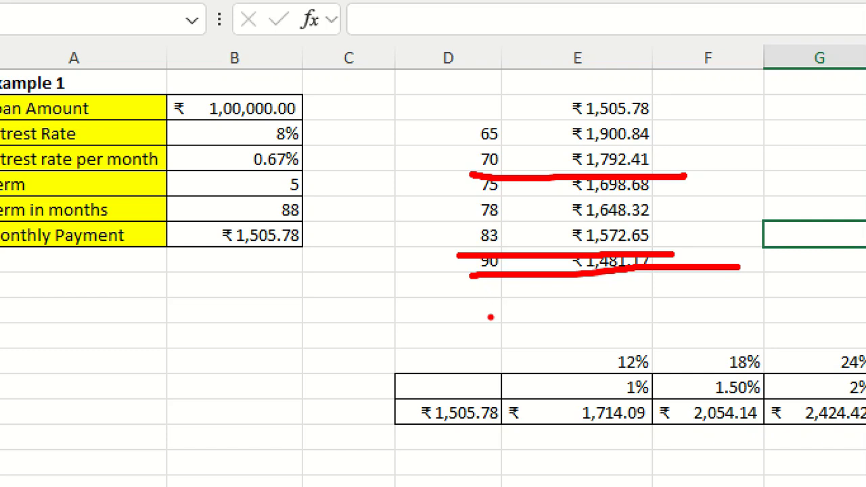
mouse_move(453, 306)
left_mouse_down()
mouse_move(449, 404)
mouse_move(472, 484)
left_mouse_up()
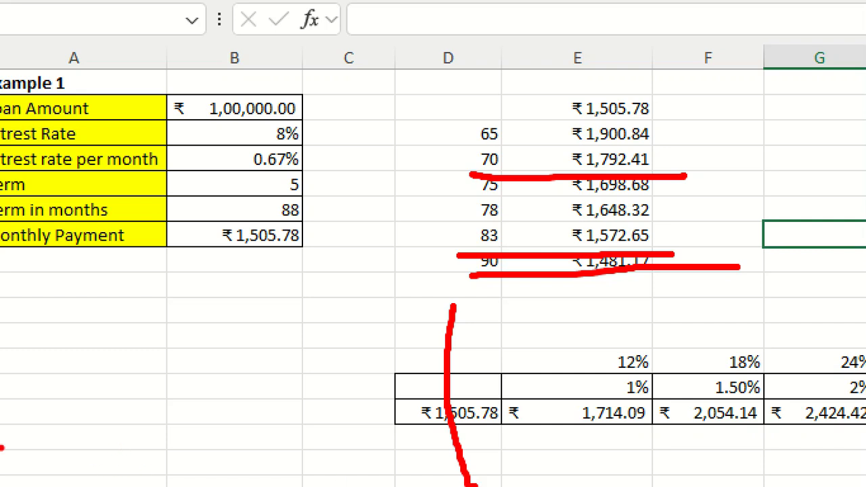
mouse_move(315, 168)
left_mouse_down()
mouse_move(303, 169)
mouse_move(343, 207)
left_mouse_up()
key("Escape")
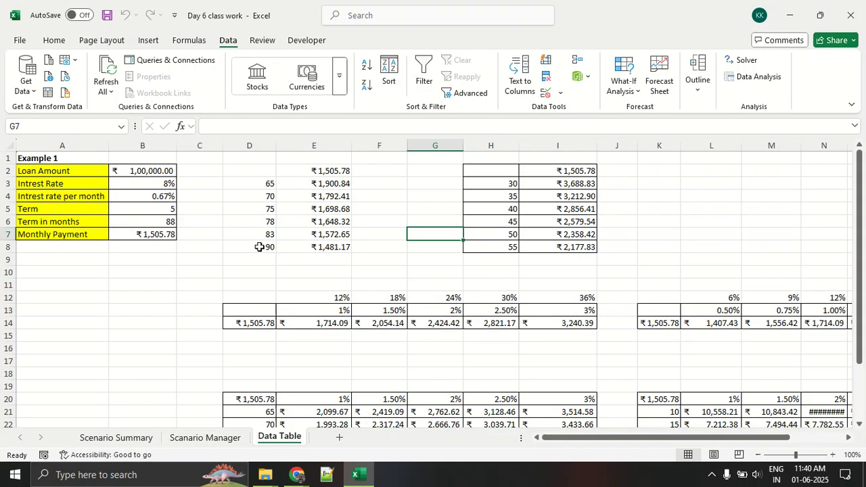
Change the last term in the first data table, cell D8, to 88 months.
left_click_drag(260, 230, 256, 227)
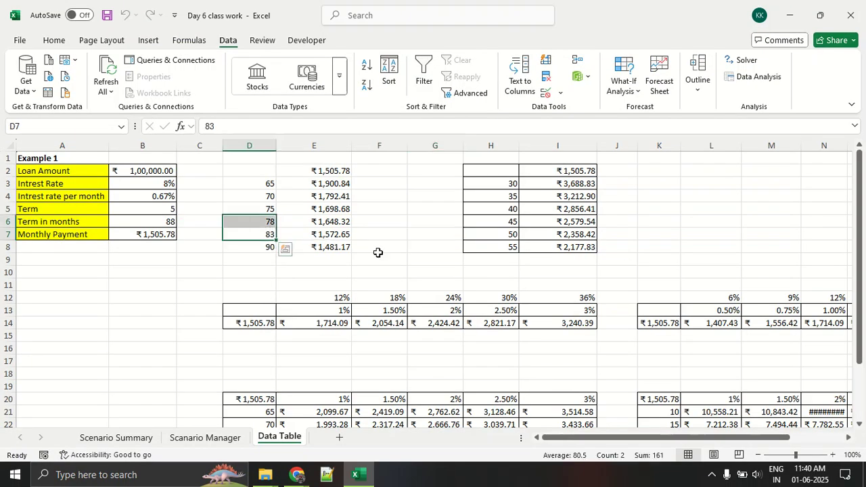
left_click(254, 245)
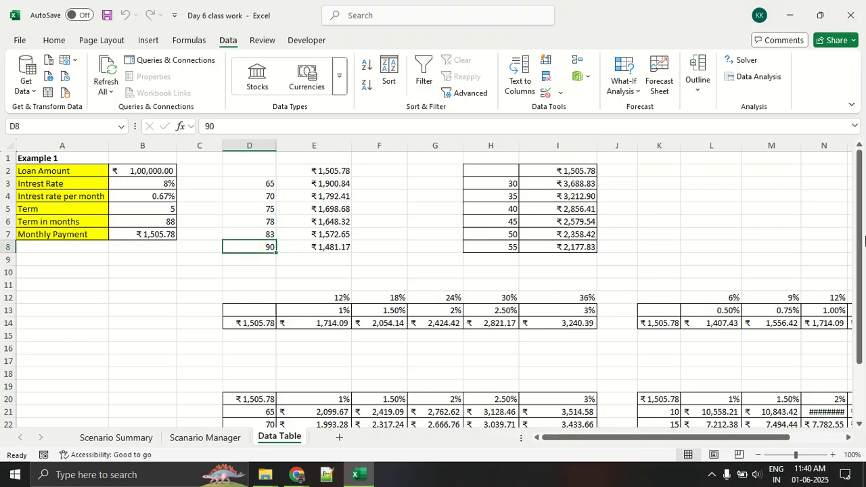
type("88")
key("Return")
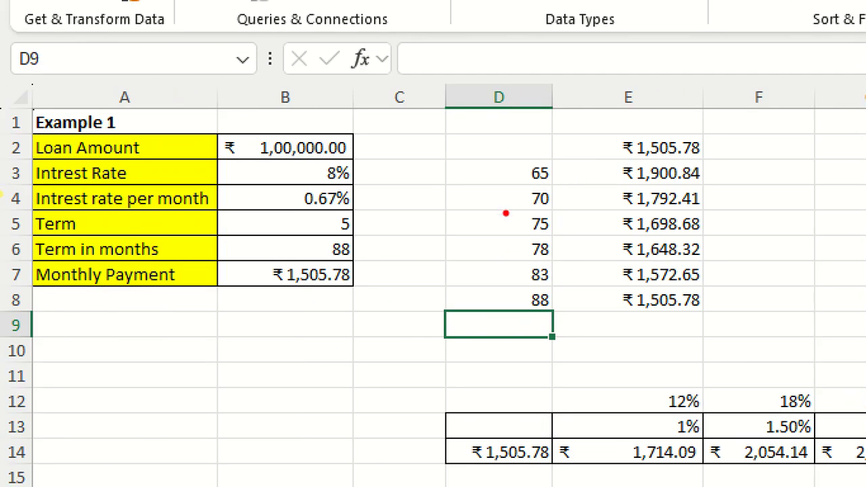
mouse_move(372, 105)
left_mouse_down()
mouse_move(415, 172)
mouse_move(290, 69)
left_mouse_up()
left_click_drag(495, 125, 544, 149)
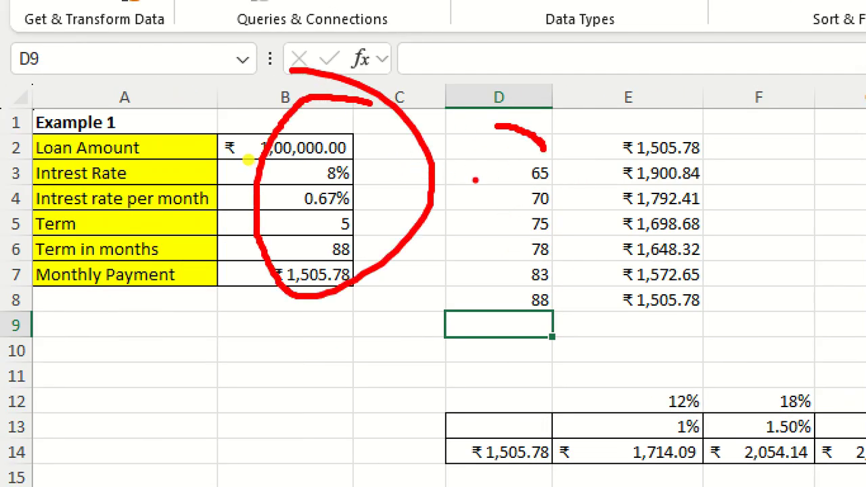
mouse_move(362, 276)
left_mouse_down()
mouse_move(399, 267)
mouse_move(646, 135)
left_mouse_up()
mouse_move(527, 205)
left_mouse_down()
mouse_move(452, 217)
mouse_move(357, 250)
mouse_move(358, 238)
left_mouse_up()
mouse_move(350, 280)
left_mouse_down()
mouse_move(397, 322)
mouse_move(654, 179)
left_mouse_up()
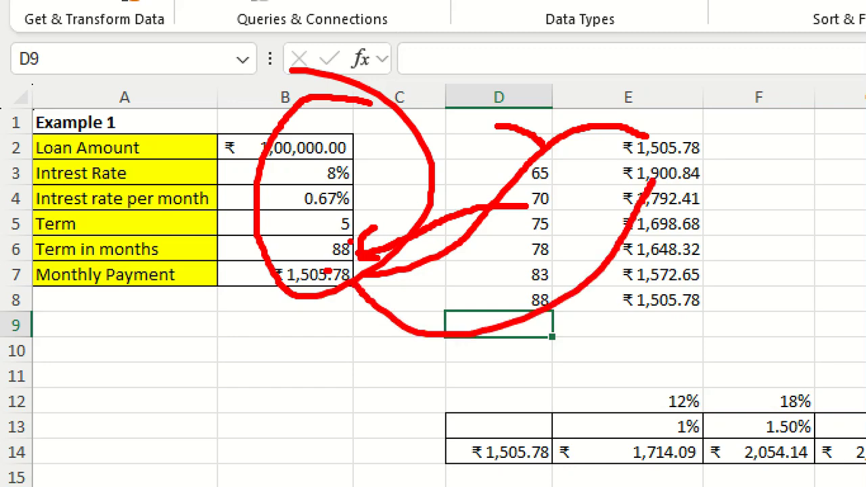
key("Escape")
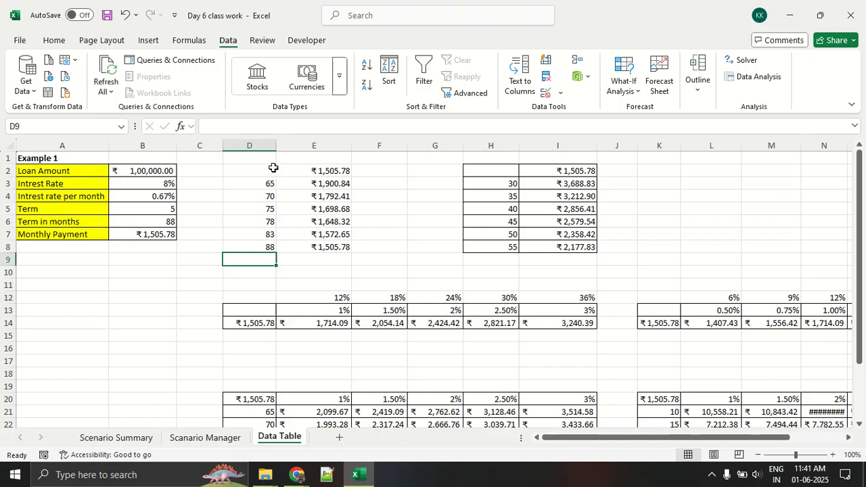
left_click_drag(273, 168, 301, 246)
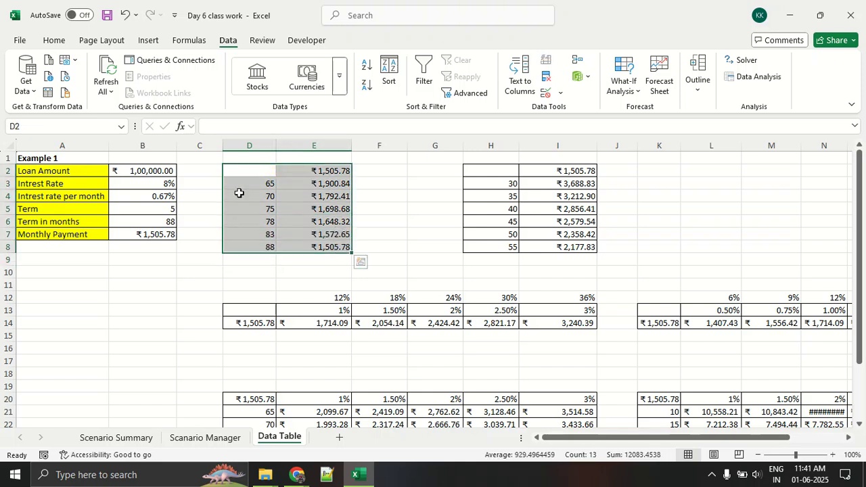
left_click(65, 40)
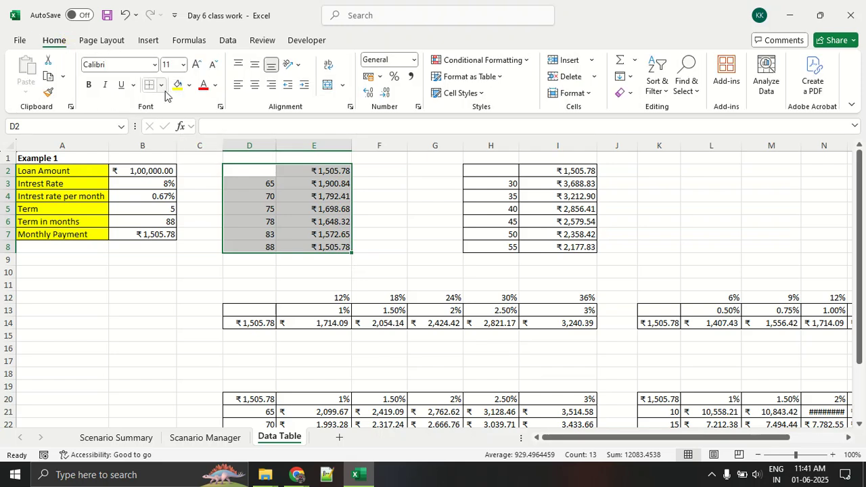
left_click(505, 209)
left_click_drag(501, 171, 592, 244)
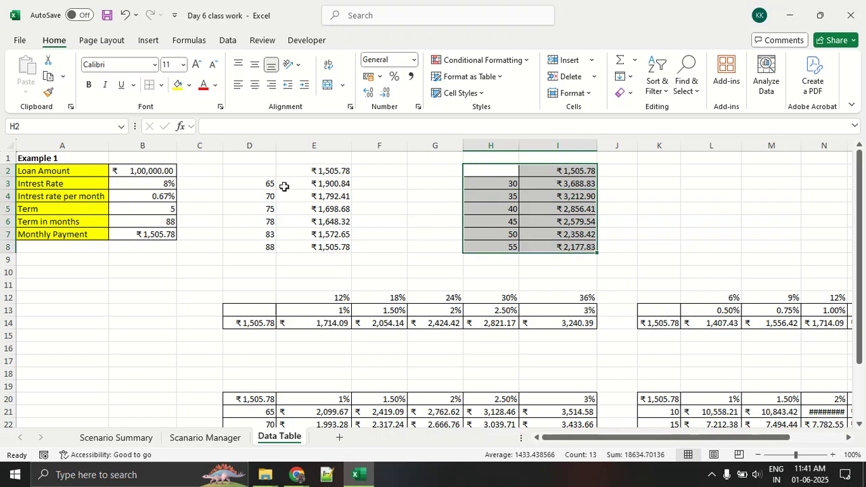
left_click_drag(248, 170, 321, 228)
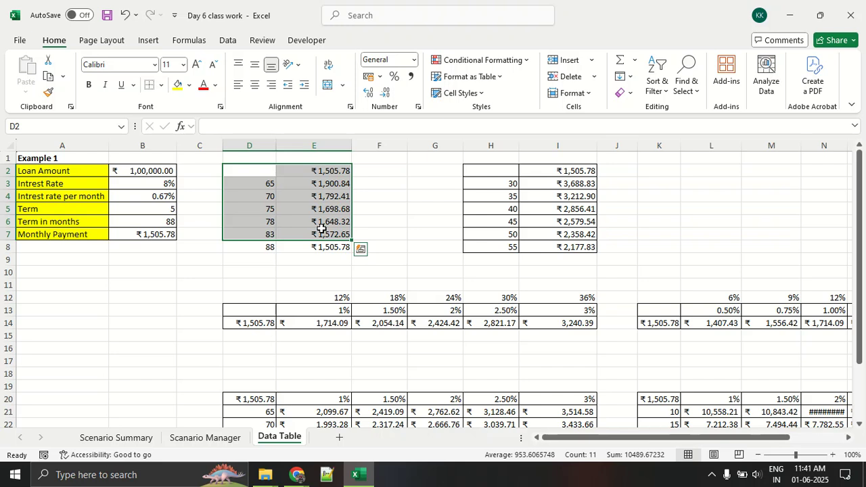
left_click(486, 220)
Clear the payment formula and data table results from the range I2:I9.
left_click_drag(547, 169, 551, 261)
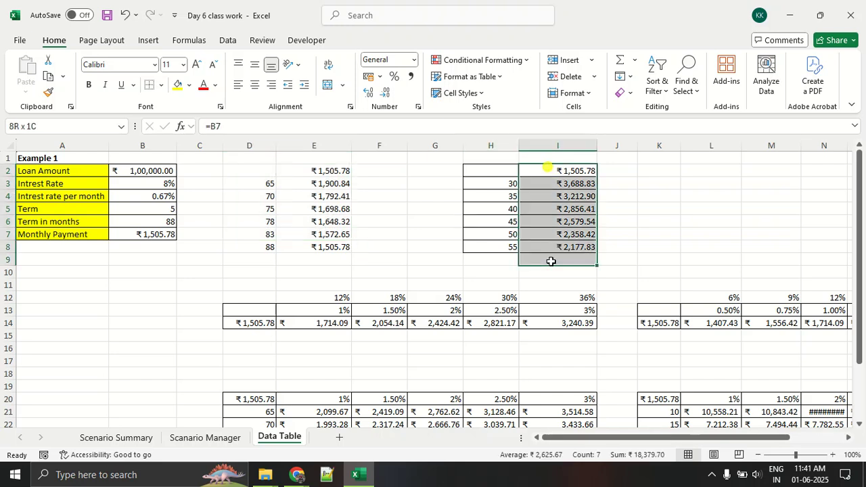
key("Delete")
left_click(699, 258)
Replace the first three terms of the second table, cells H3 to H5, with 10, 12 and 13 months.
left_click(476, 171)
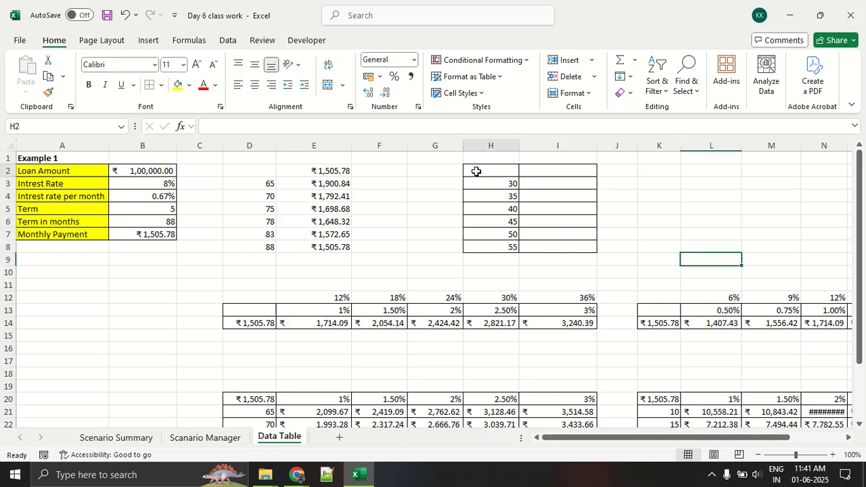
key("Down")
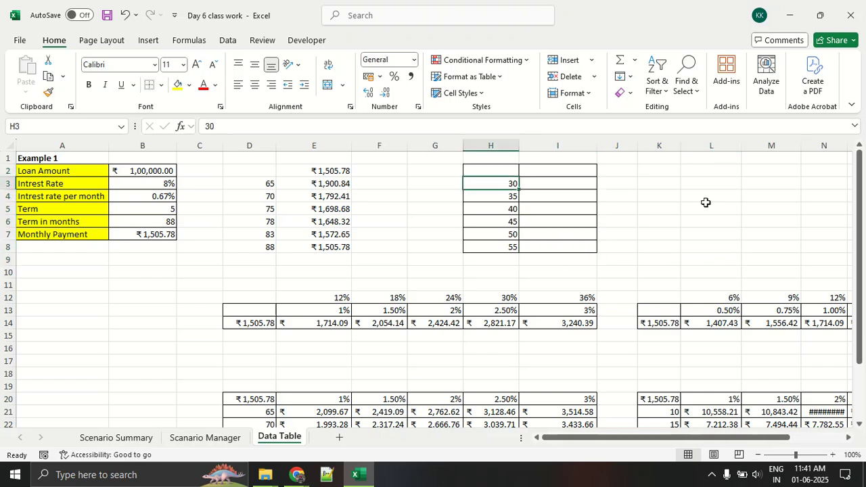
type("10")
key("Return")
type("12")
key("Return")
type("13")
key("Return")
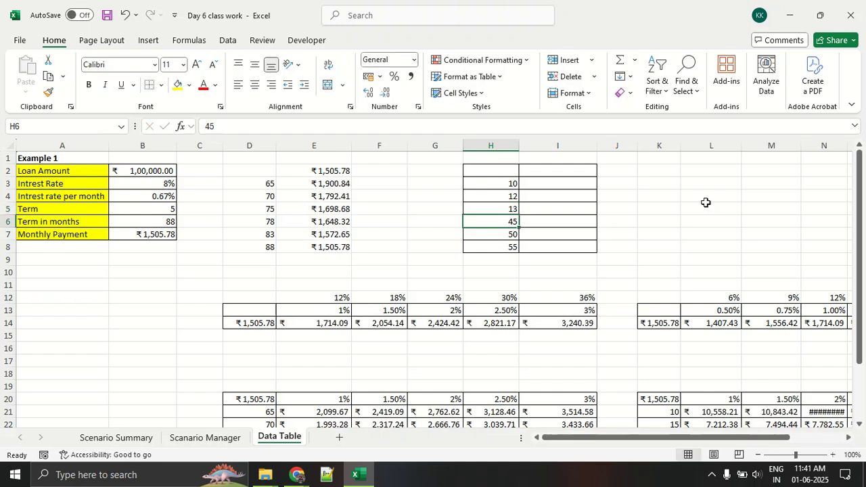
key("Down")
key("Down")
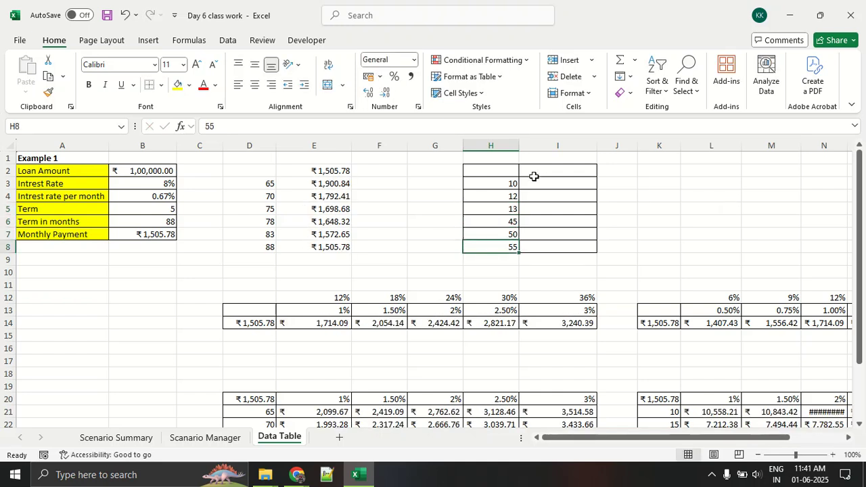
Apply all borders to the second table's range H2:I8.
left_click_drag(510, 165, 572, 246)
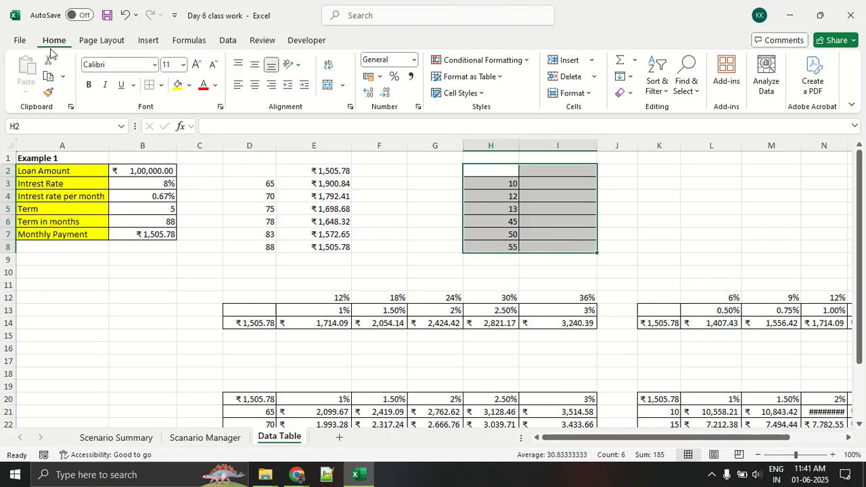
left_click(161, 86)
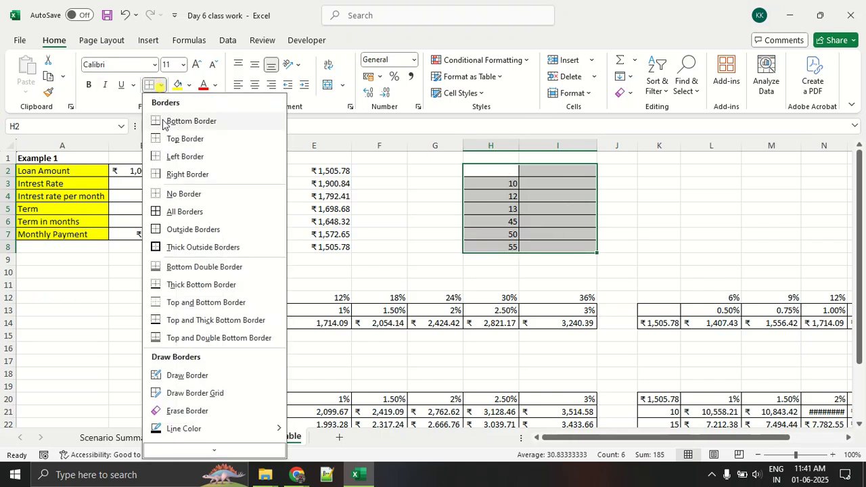
left_click(179, 212)
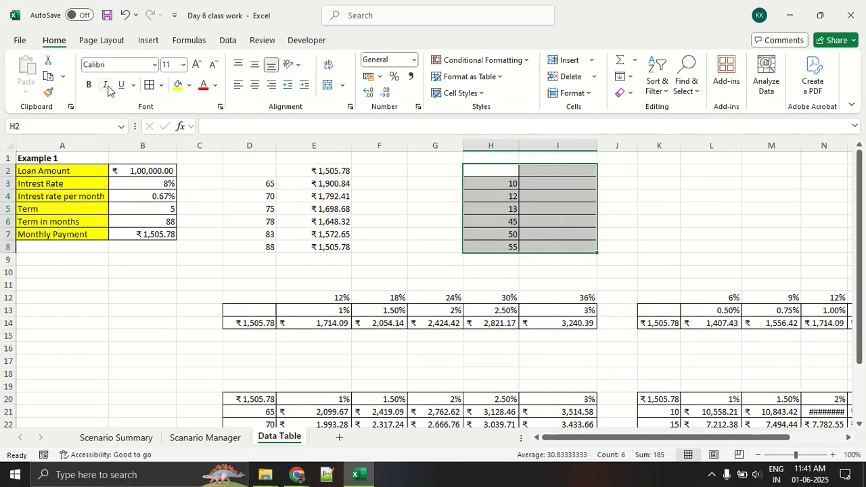
key("ctrl+v")
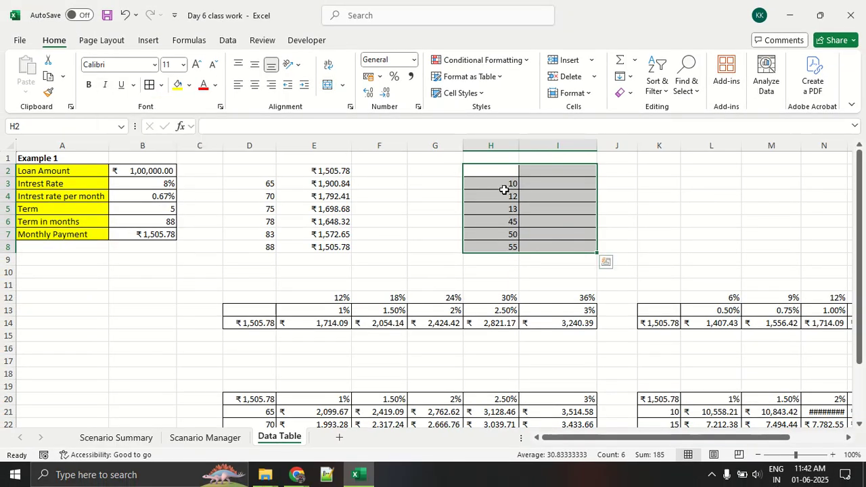
left_click(552, 222)
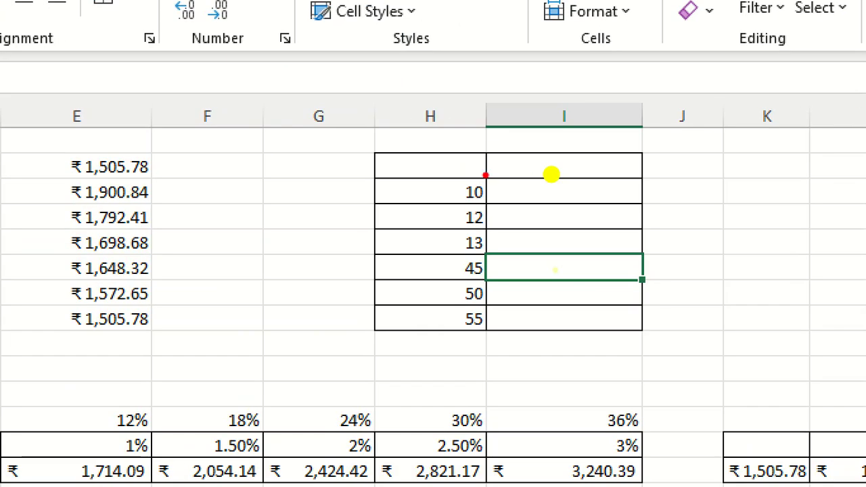
mouse_move(481, 191)
left_mouse_down()
mouse_move(512, 171)
mouse_move(602, 168)
left_mouse_up()
key("Escape")
key("ctrl+2")
left_click_drag(541, 186, 565, 186)
mouse_move(549, 197)
left_mouse_down()
mouse_move(582, 197)
mouse_move(570, 207)
left_mouse_up()
left_click_drag(565, 214, 594, 226)
key("Escape")
Calculate the monthly payment in cell I2 with the formula =PMT(B4,B6,B2).
left_click(557, 171)
type("=")
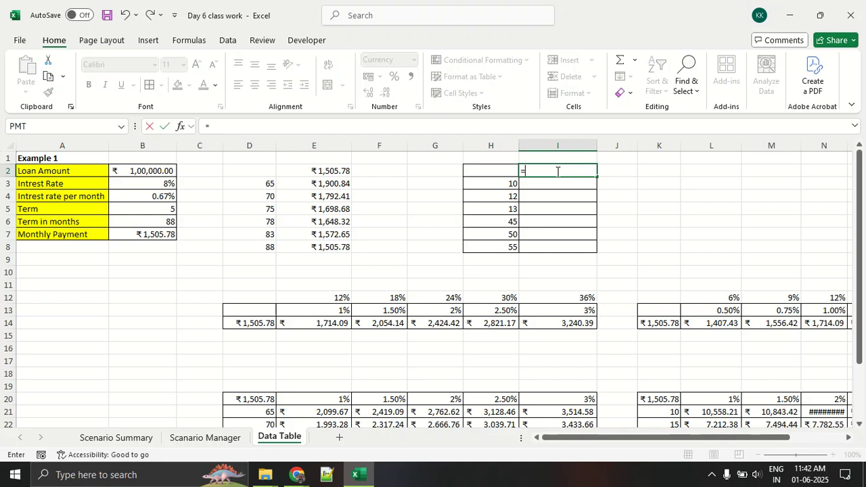
left_click(146, 42)
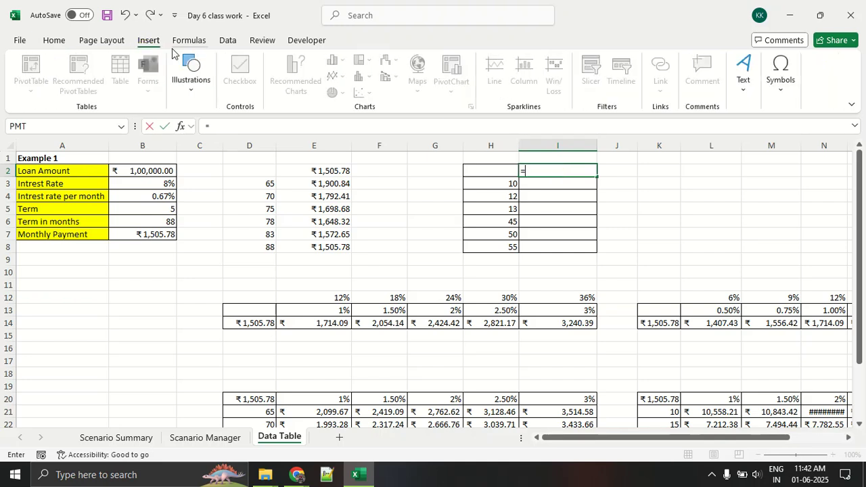
type("PMT")
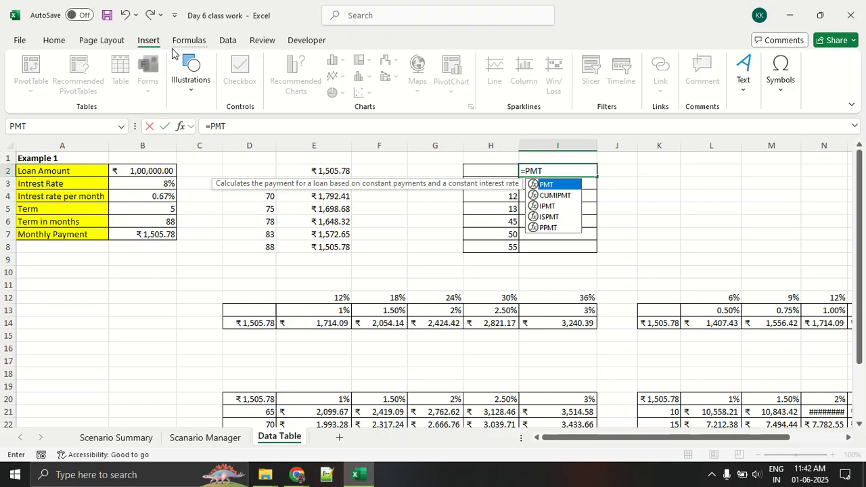
type("(")
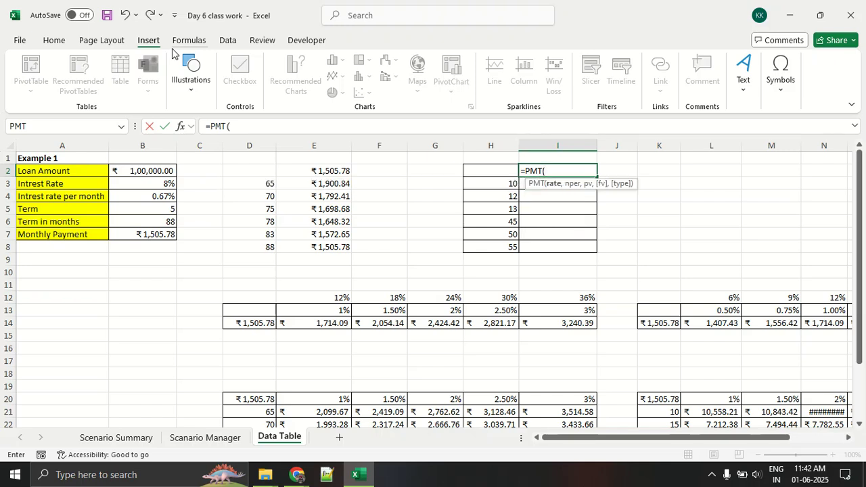
left_click(142, 196)
type(",")
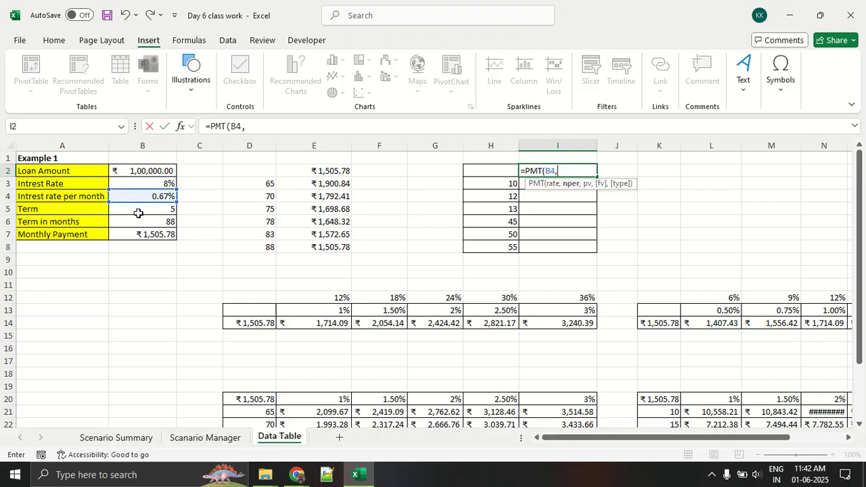
left_click(139, 222)
type(",")
left_click(137, 169)
type(")")
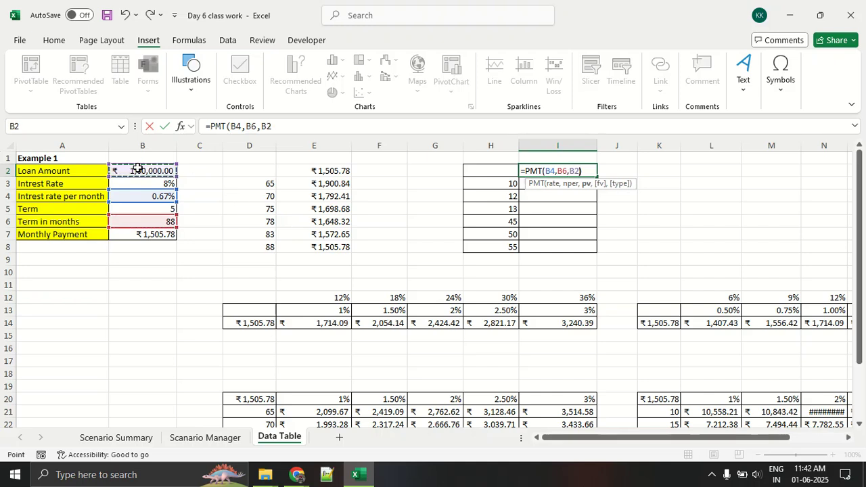
key("ctrl+Return")
key("Return")
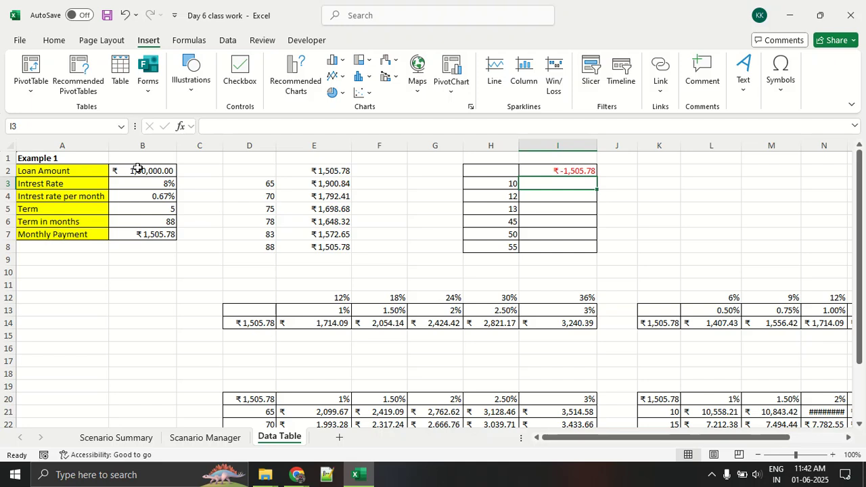
Make the payment in cell I2 positive by editing its formula to =-PMT(B4,B6,B2).
left_click(552, 169)
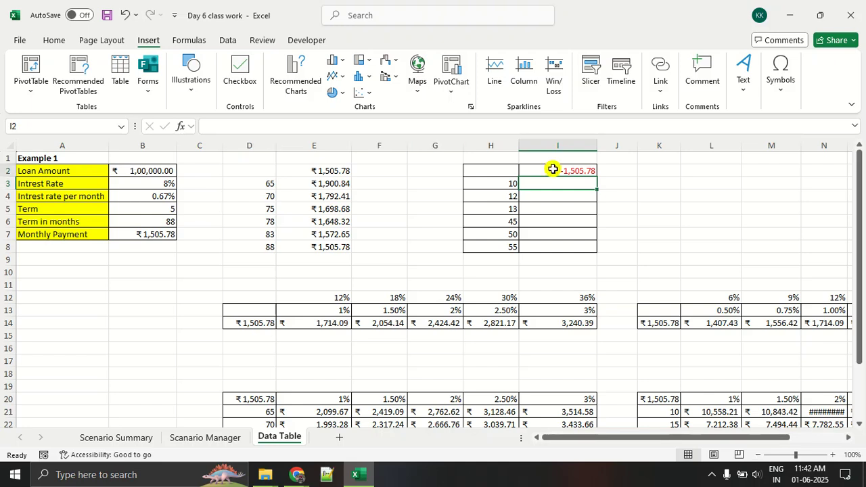
left_click(213, 126)
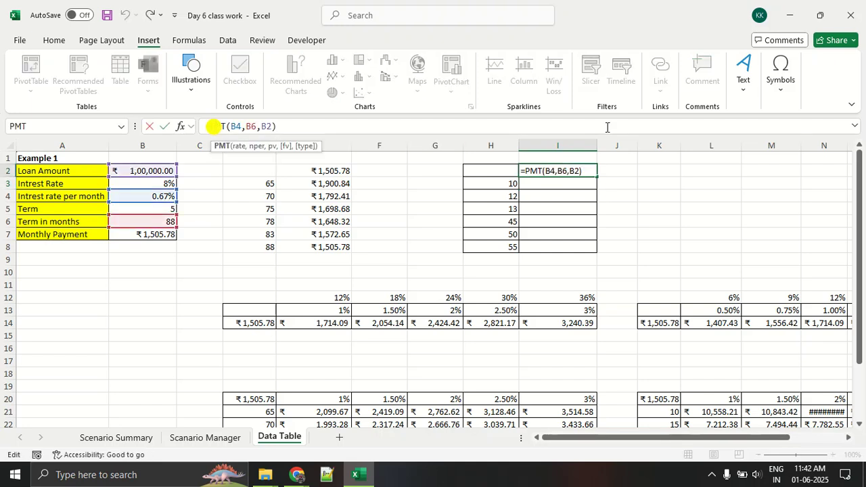
left_click(607, 127)
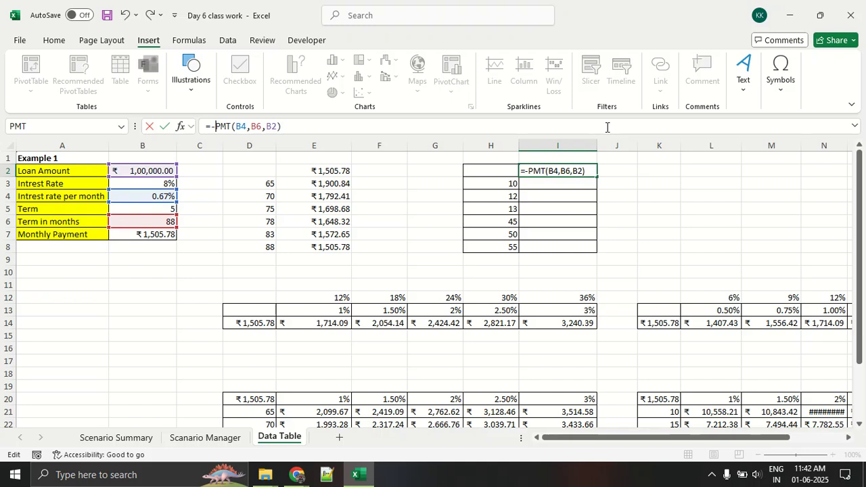
key("Return")
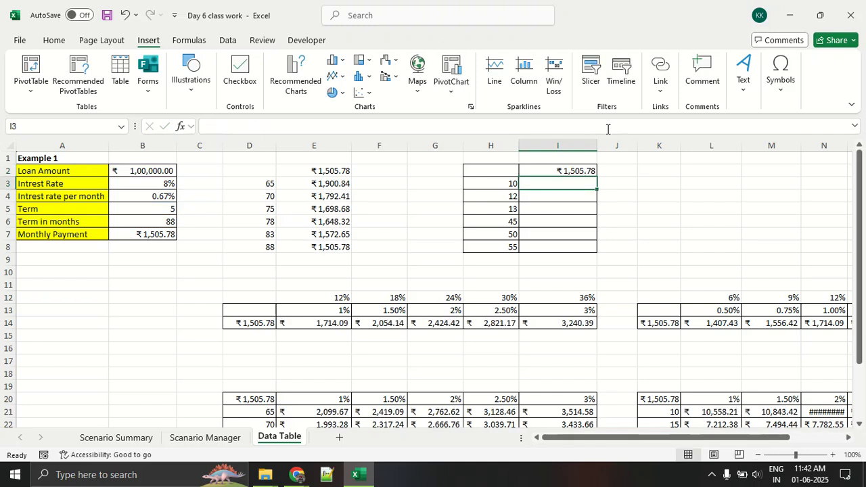
Create a one-variable data table over the range H2:I8 with cell B6, the term in months, as the column input cell.
left_click(506, 171)
left_click_drag(506, 171, 559, 249)
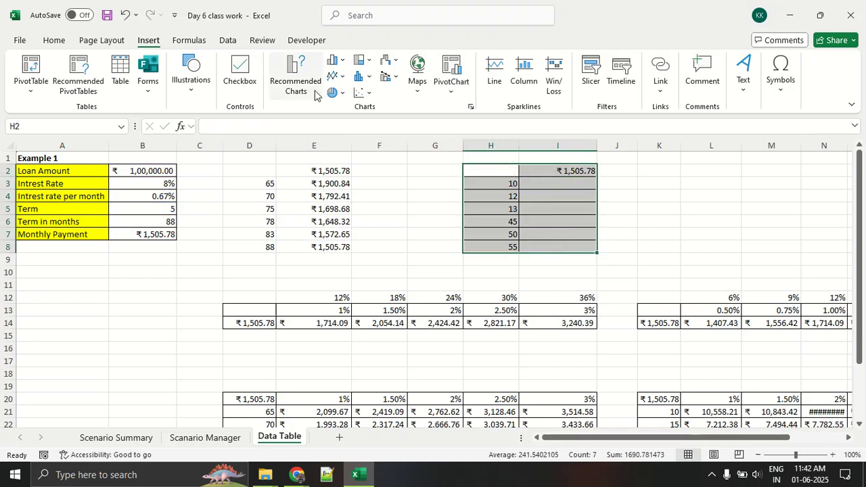
left_click(227, 40)
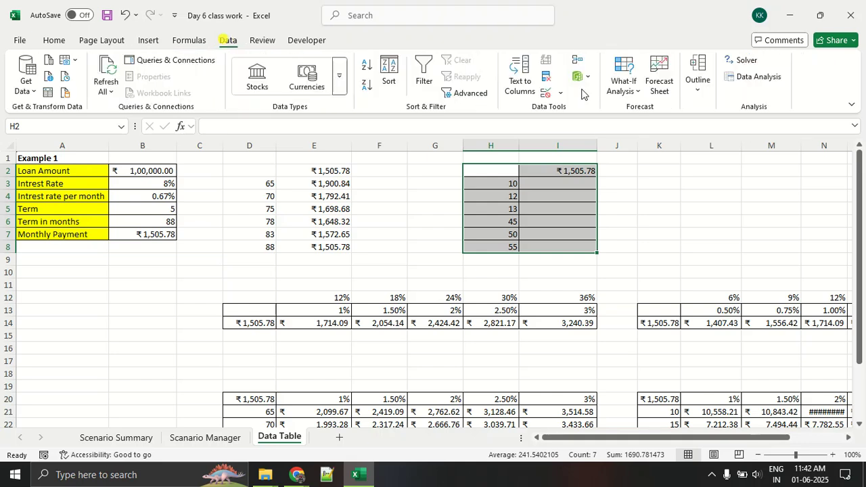
left_click(622, 88)
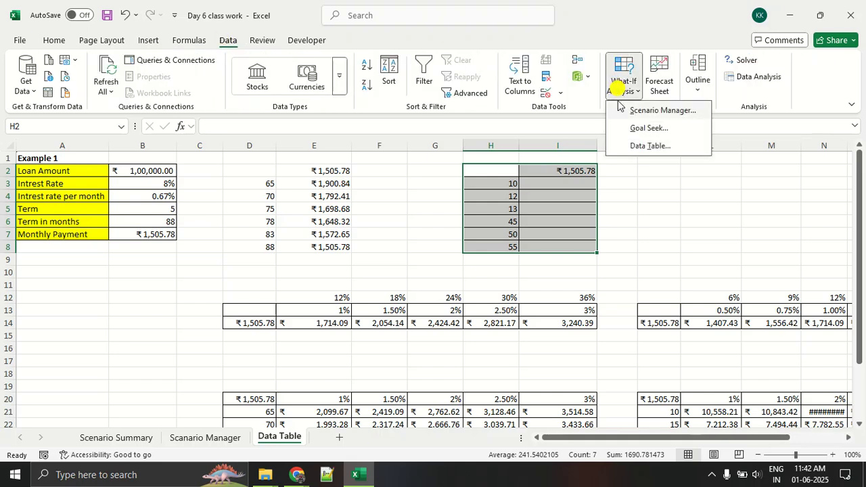
left_click(629, 146)
left_click(472, 152)
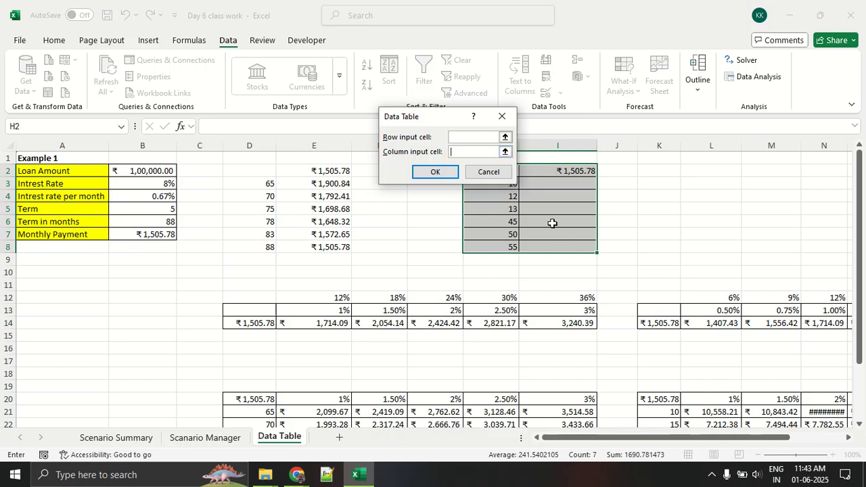
left_click(151, 222)
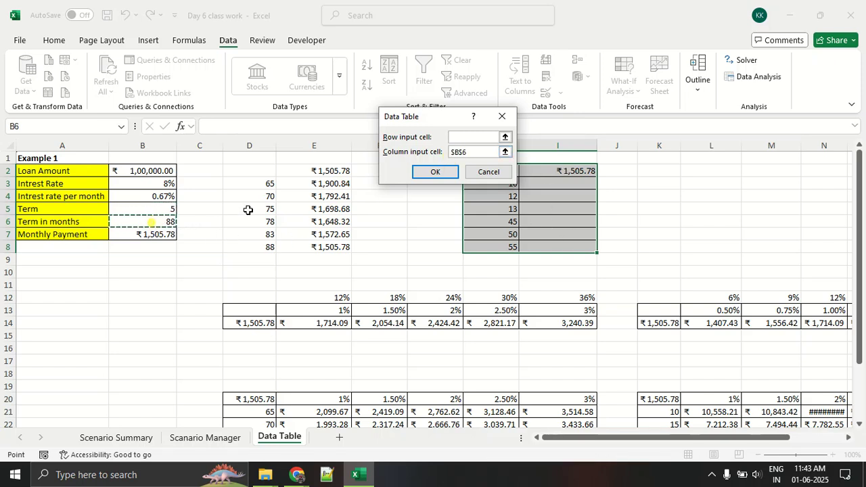
left_click(435, 172)
left_click(652, 224)
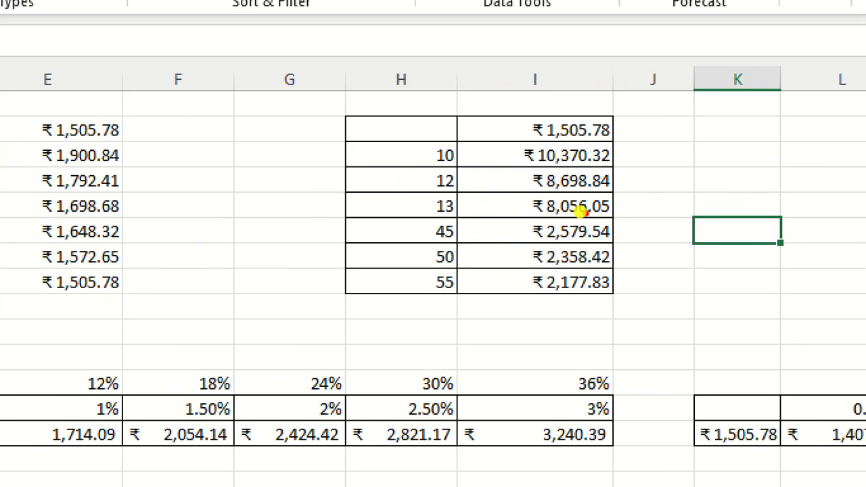
Examine the second table's monthly payment for each term and compare it with the loan's term in months.
left_click_drag(391, 176, 715, 174)
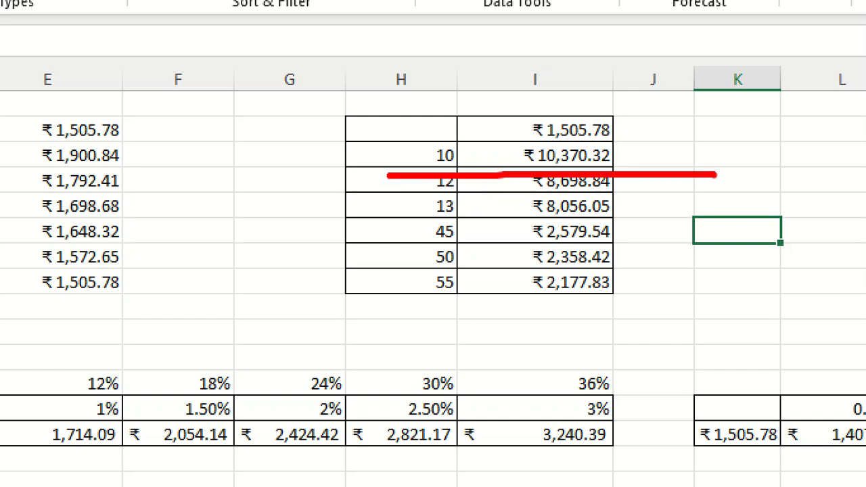
key("Escape")
key("ctrl+1")
left_click(642, 194)
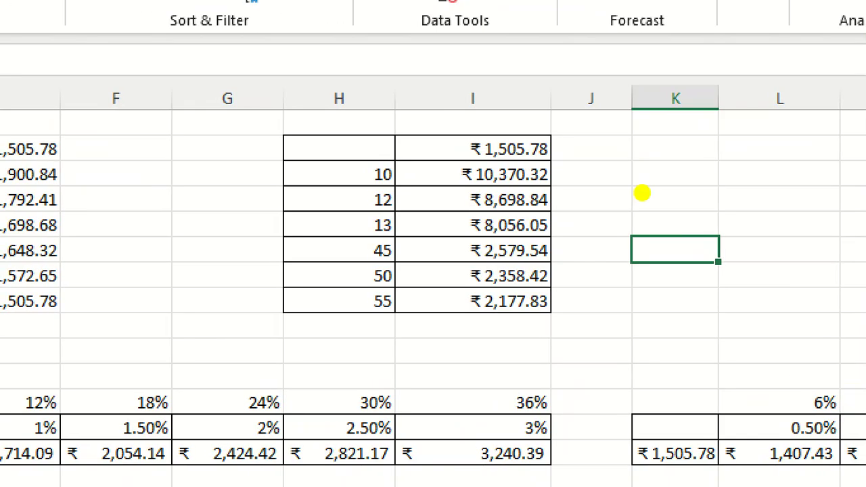
left_click_drag(327, 210, 604, 200)
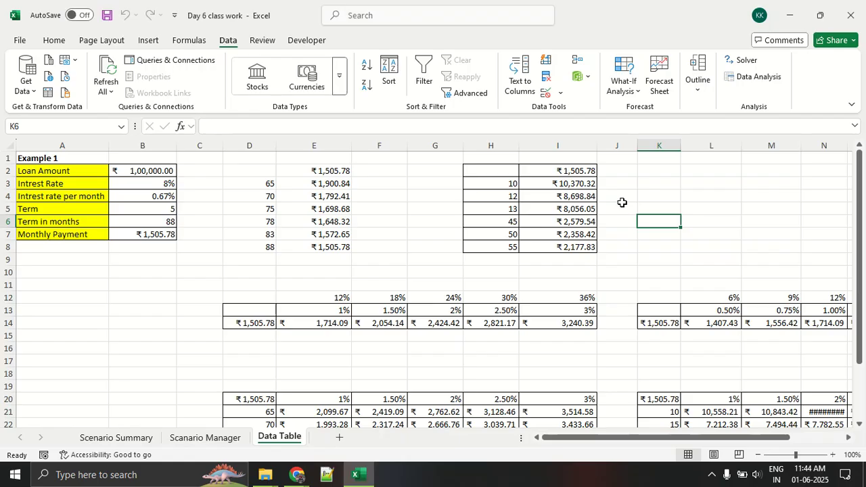
key("alt+Tab")
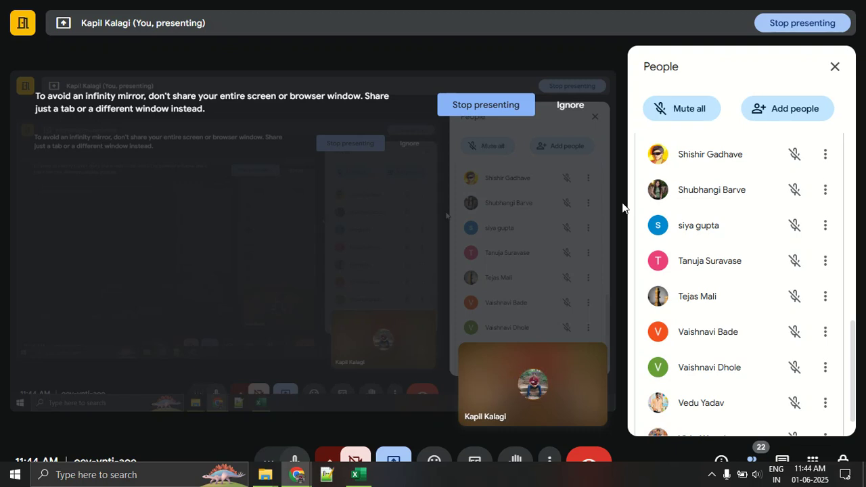
key("alt+Tab")
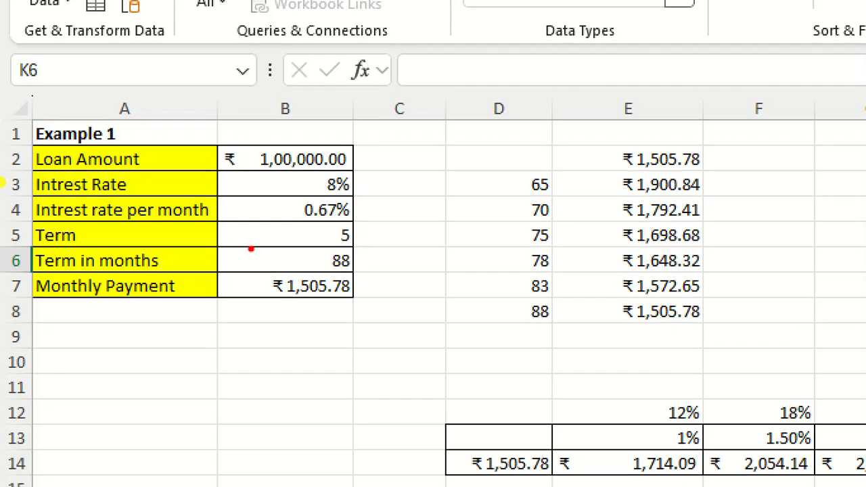
left_click_drag(284, 222, 387, 220)
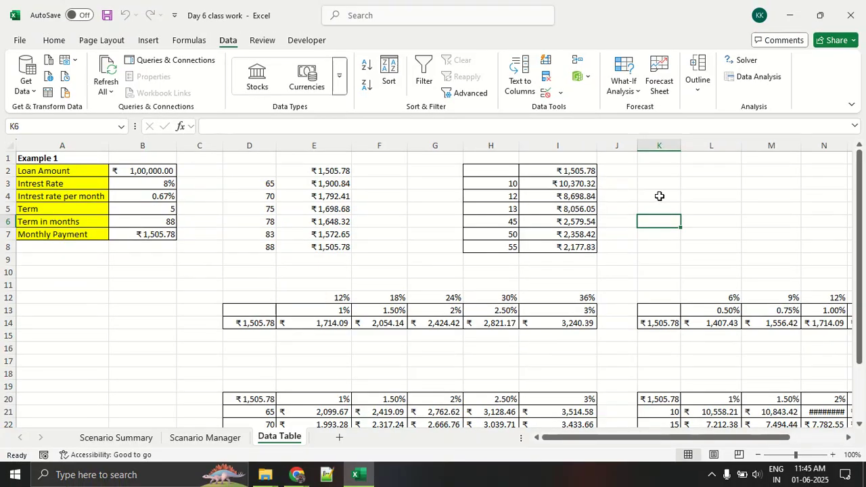
left_click(660, 192)
left_click_drag(659, 191, 665, 230)
left_click_drag(661, 170, 714, 253)
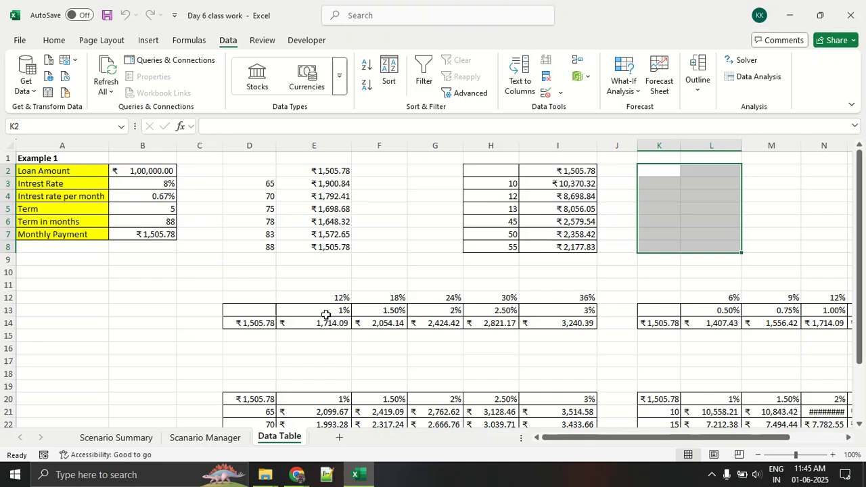
Clear the old payment results in D14:I15 and the annual rates in E12:I12.
left_click_drag(253, 323, 545, 339)
key("Delete")
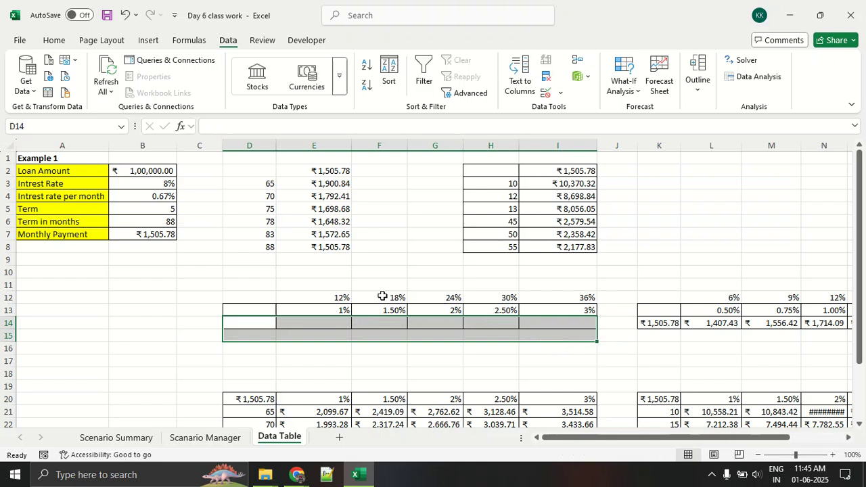
left_click_drag(313, 296, 553, 286)
key("Delete")
left_click(526, 368)
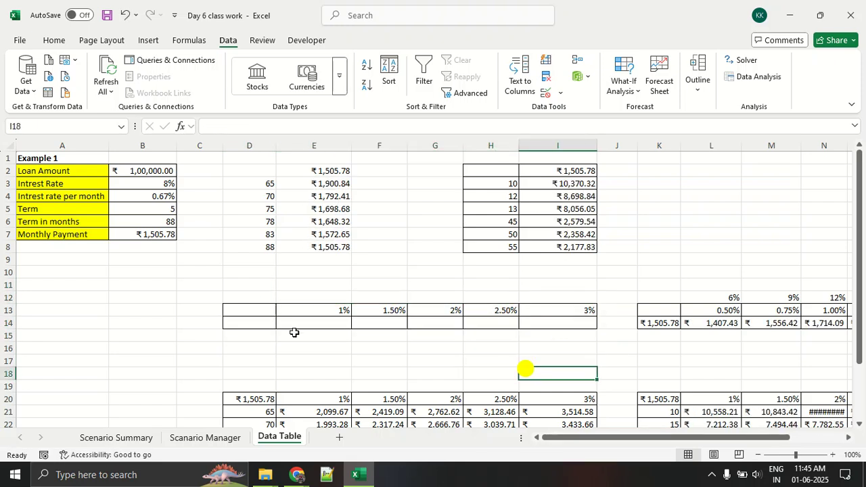
Remove all borders from the interest rate table's range D13:I14.
left_click_drag(249, 305, 558, 327)
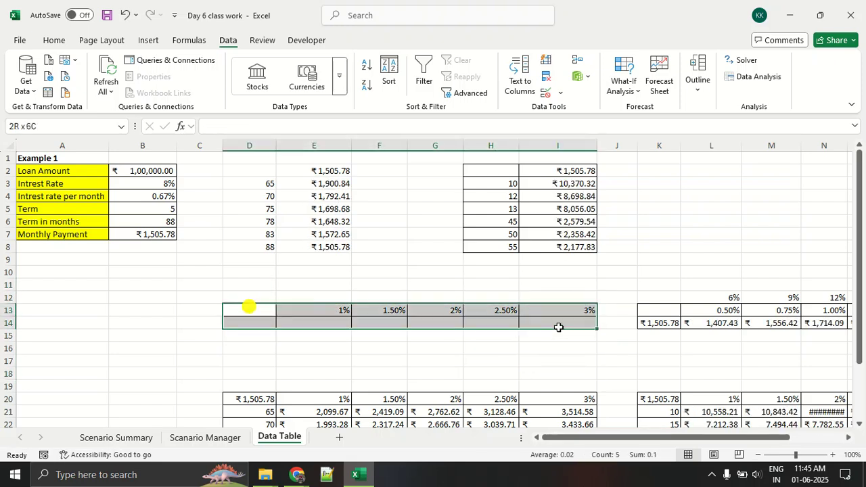
left_click(54, 41)
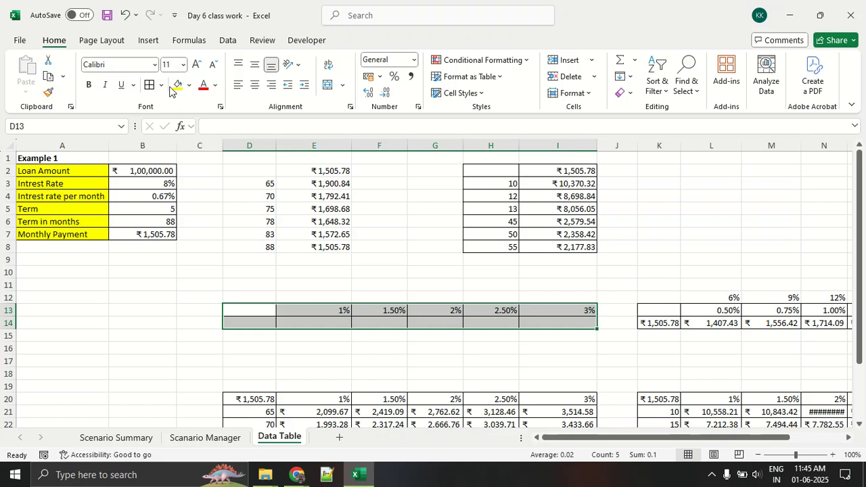
left_click(162, 86)
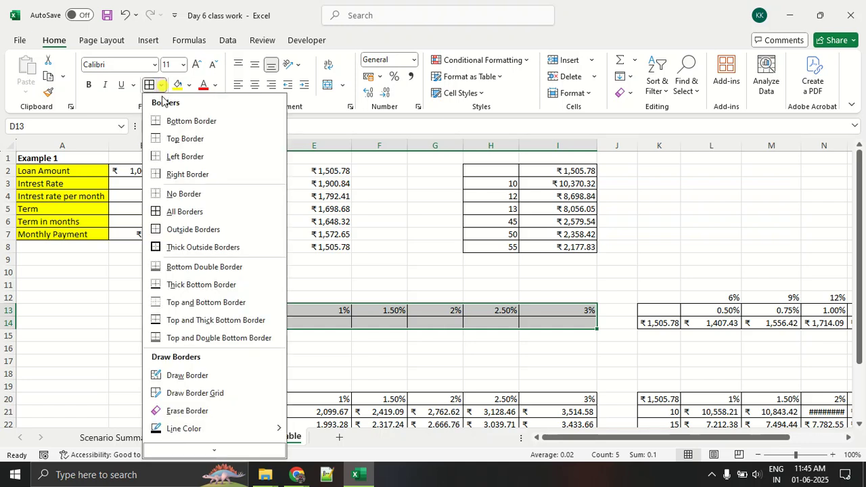
left_click(177, 193)
left_click(318, 361)
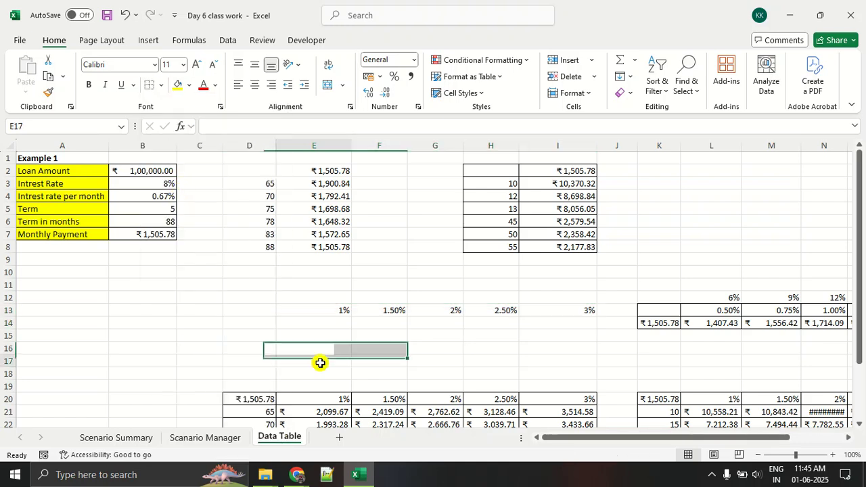
Inspect the monthly interest rate in cell B4 and the alternative rates in row 13, starting at E13.
left_click_drag(327, 312, 566, 310)
left_click(359, 322)
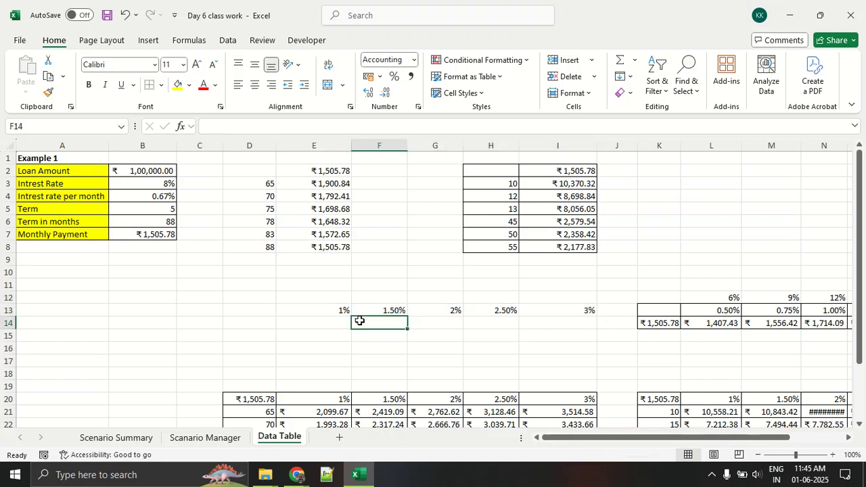
left_click(136, 194)
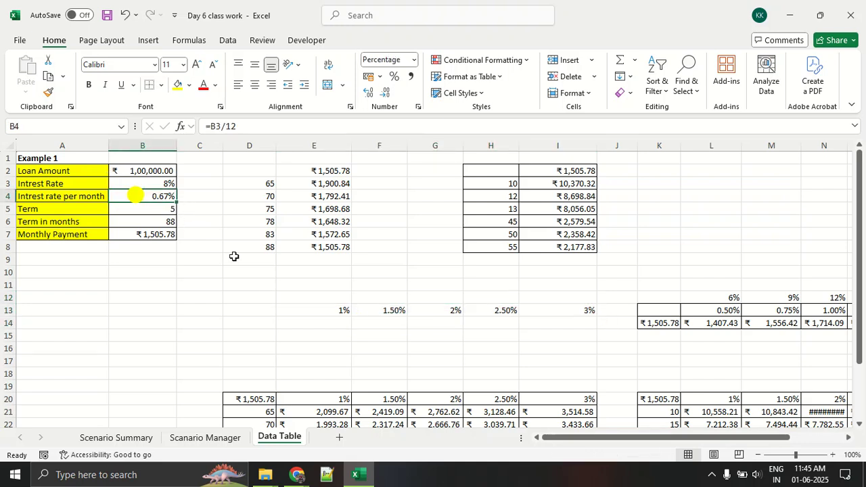
left_click(343, 309)
left_click(381, 310)
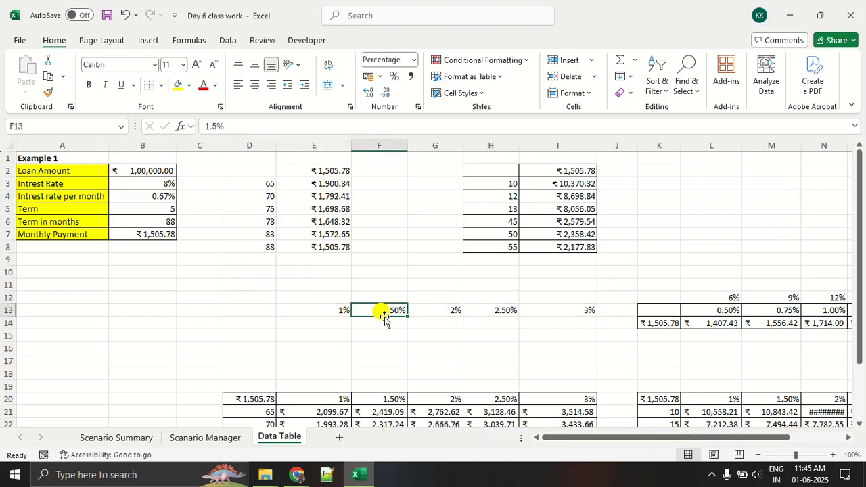
left_click(430, 309)
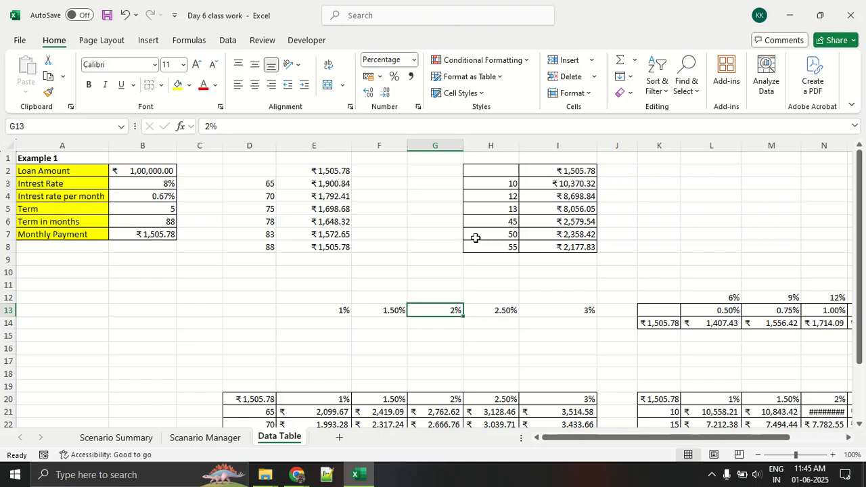
Switch to the Google Meet call and look through the participant list.
key("alt+Tab")
key("alt+Tab")
key("alt+Tab")
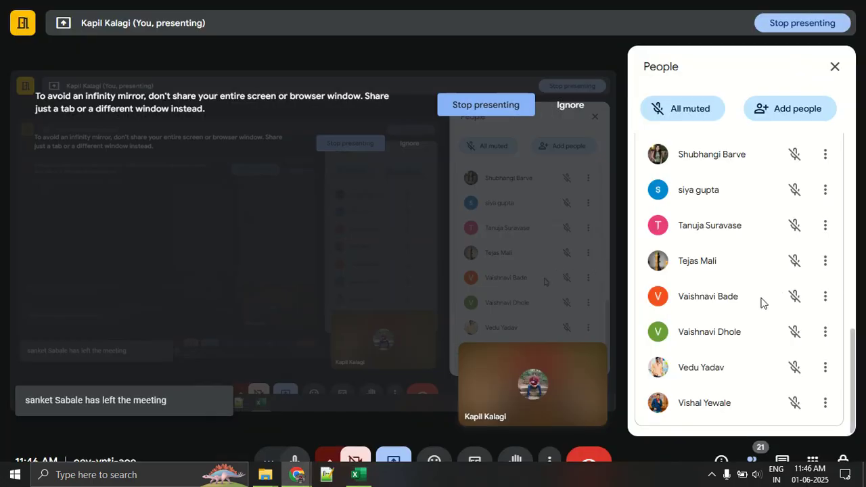
scroll(754, 293, "up", 7)
scroll(754, 293, "down", 6)
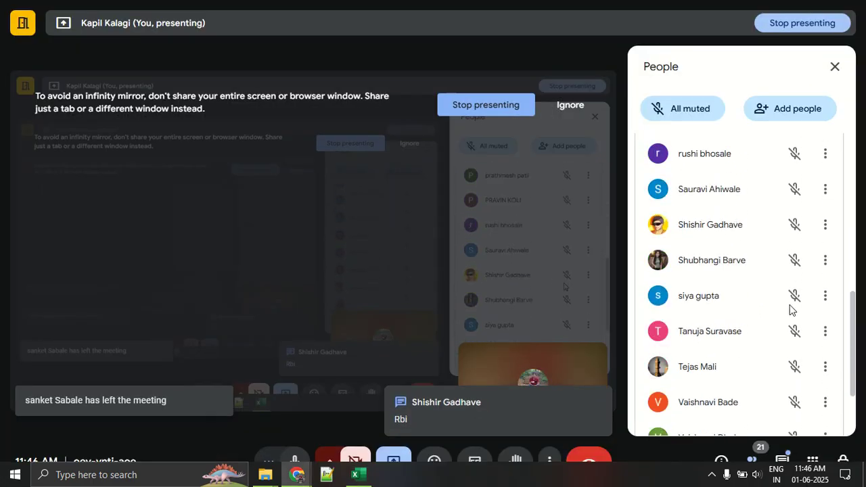
key("alt+Tab")
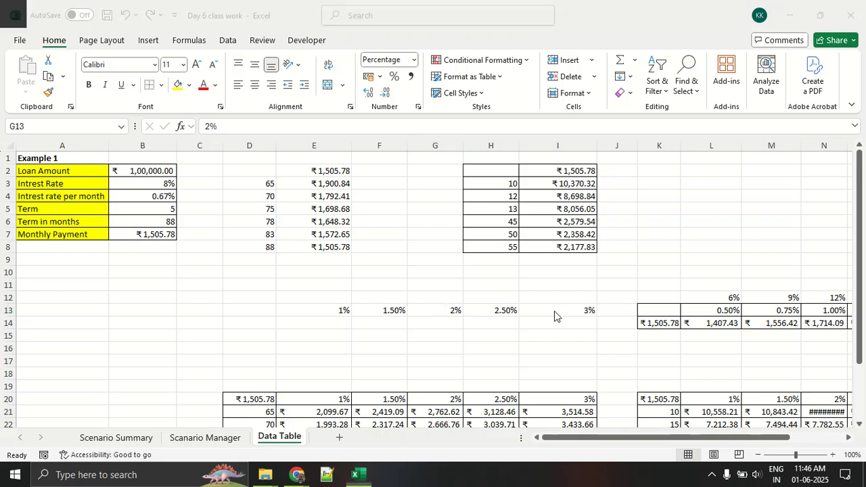
key("alt+Tab")
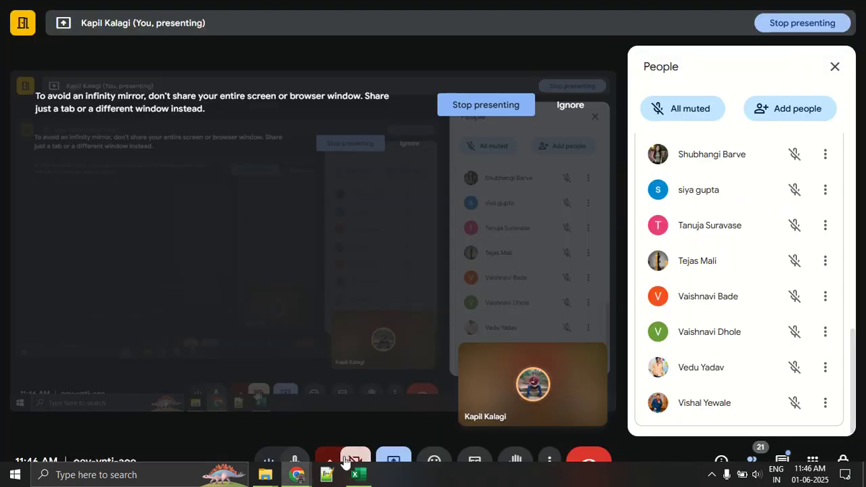
Mute and unmute the microphone in the meeting, and return to the Excel workbook.
left_click(294, 460)
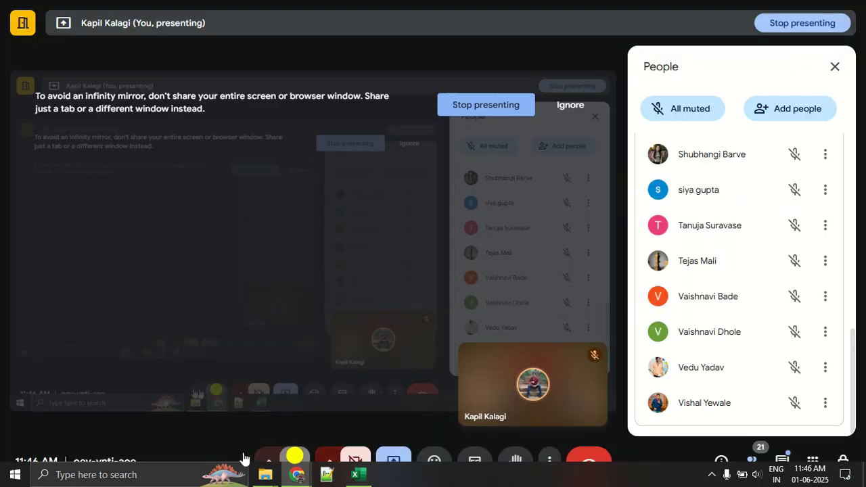
left_click(42, 359)
left_click(74, 356)
left_click(301, 453)
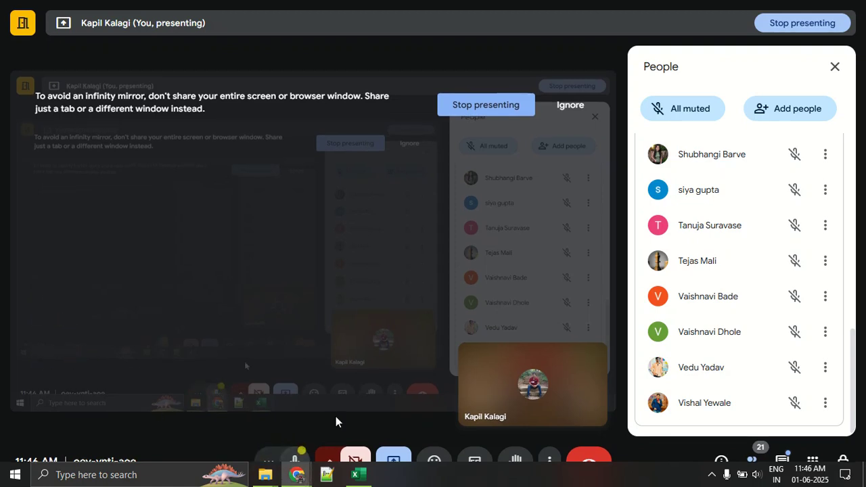
key("alt+Tab")
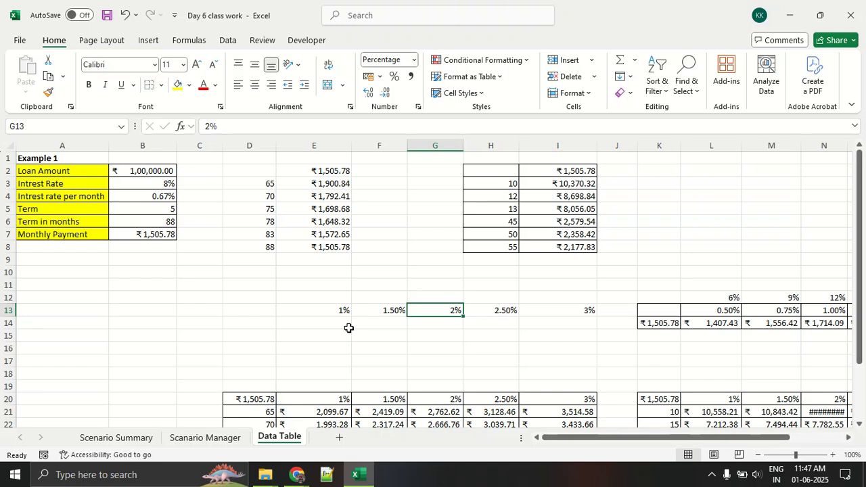
Apply all borders to the interest rate table's range D13:I14.
left_click(348, 328)
scroll(348, 327, "down", 2)
left_click(339, 244)
left_click(296, 273)
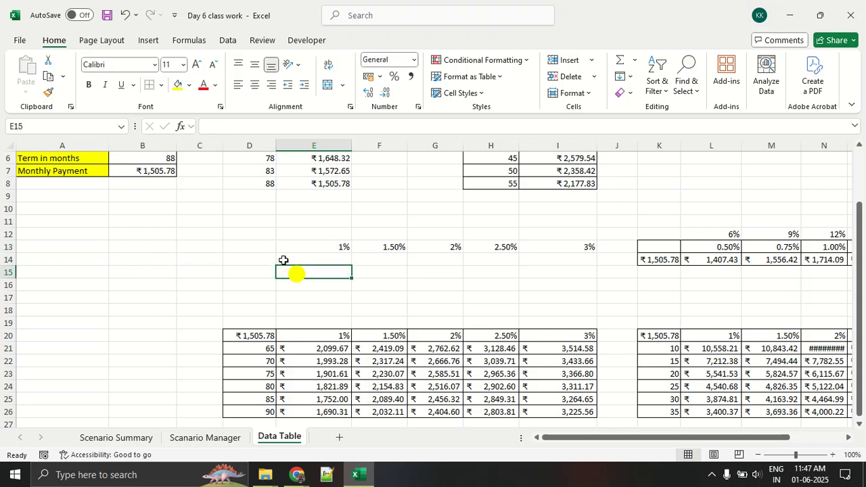
left_click_drag(285, 250, 575, 255)
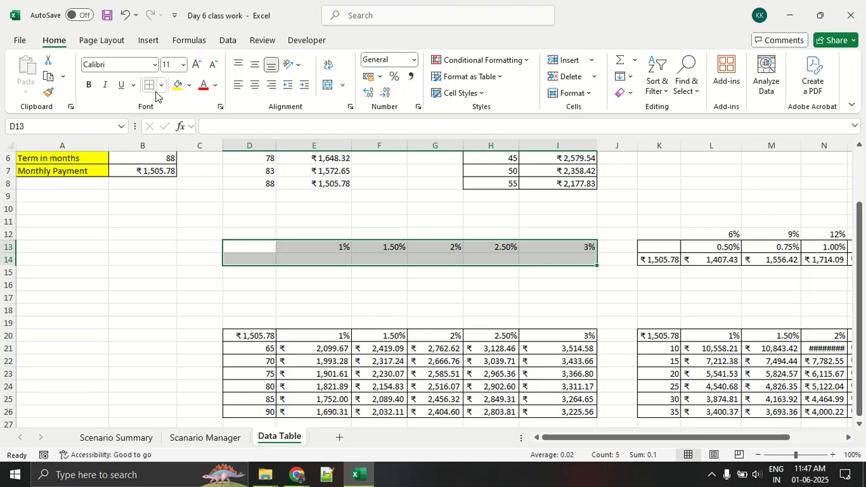
left_click(161, 85)
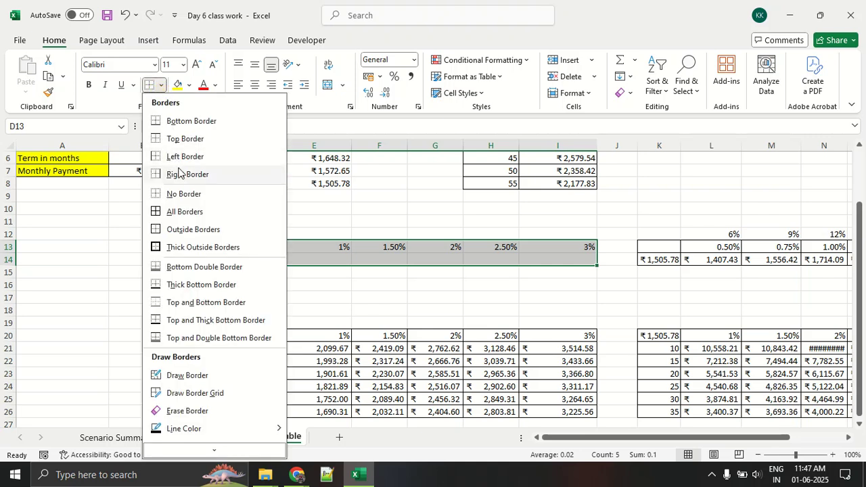
left_click(189, 212)
left_click(353, 308)
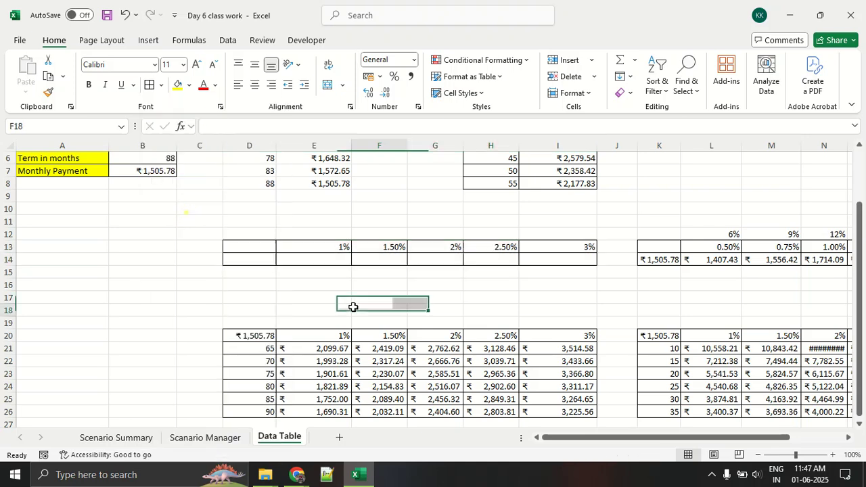
left_click_drag(323, 247, 535, 250)
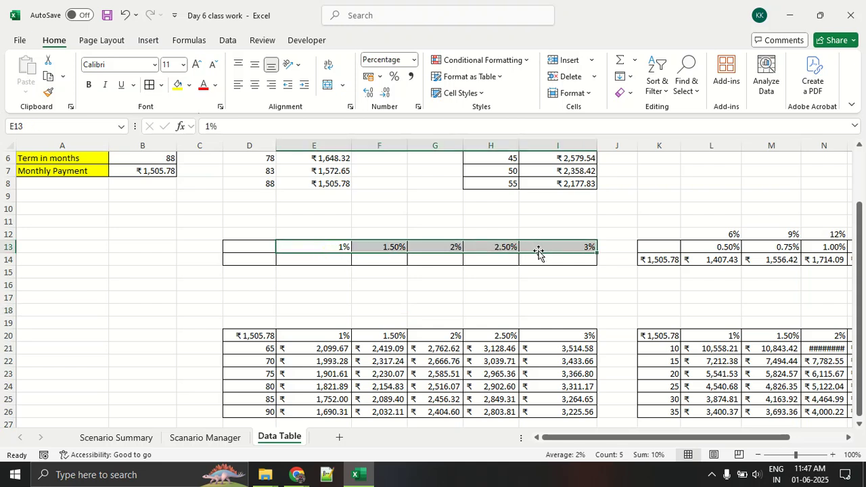
Link cell D14 to the monthly payment with the formula =B7.
left_click(274, 260)
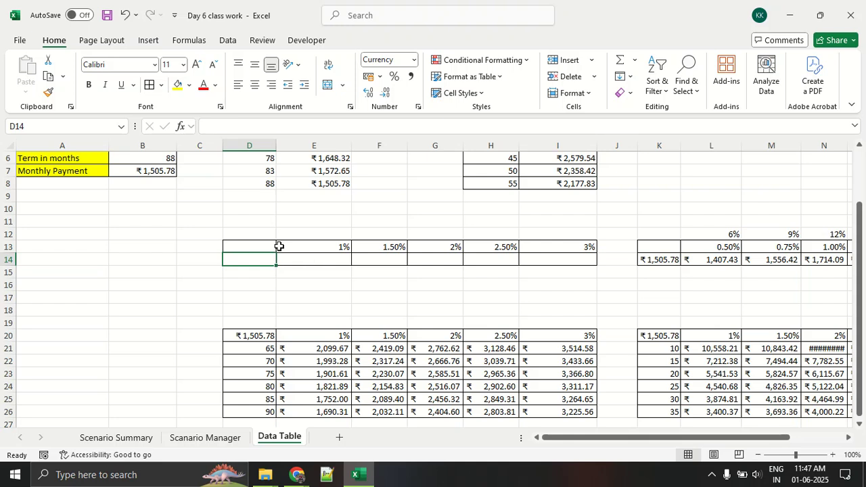
type("=")
left_click(145, 169)
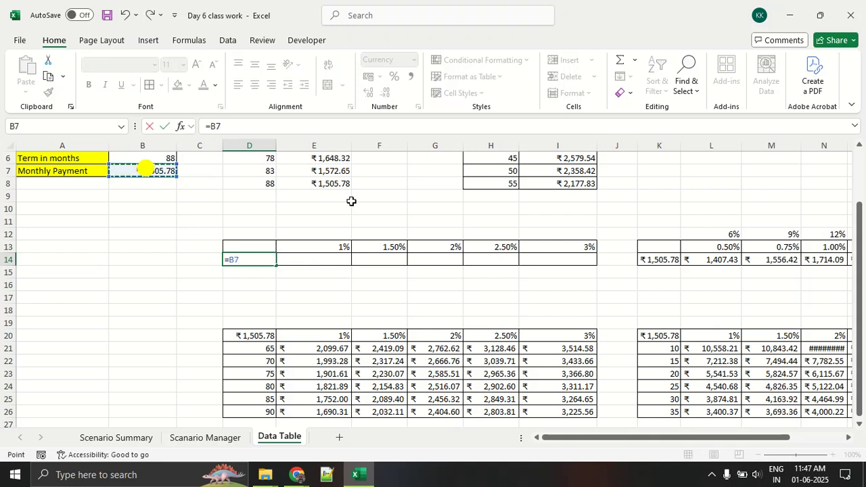
key("Return")
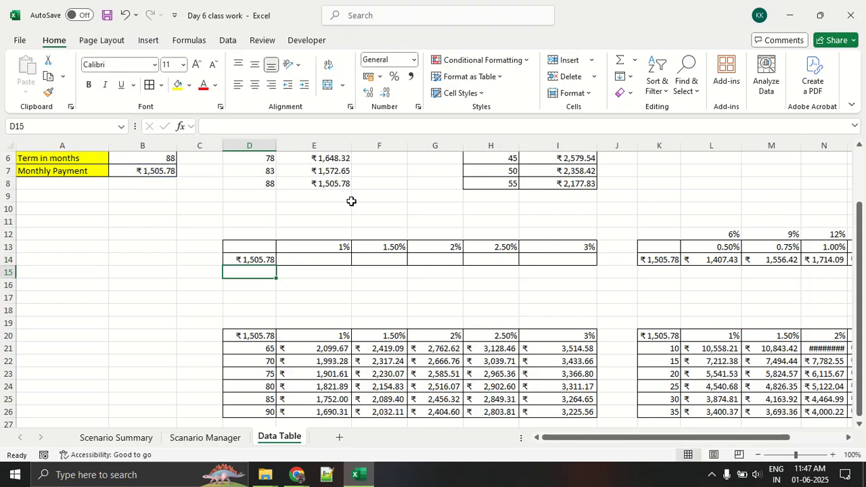
Create a one-variable data table on D13:I14 with the monthly interest rate, $B$4, as the row input cell.
left_click_drag(263, 240, 539, 269)
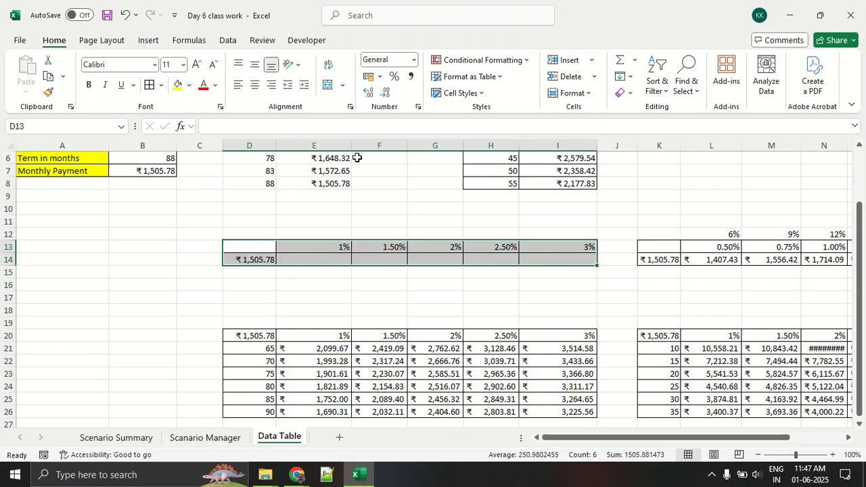
left_click(225, 41)
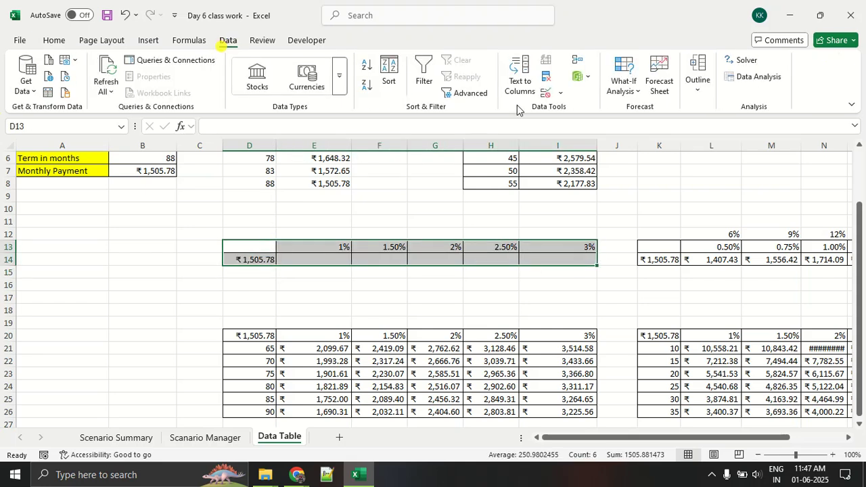
left_click(622, 85)
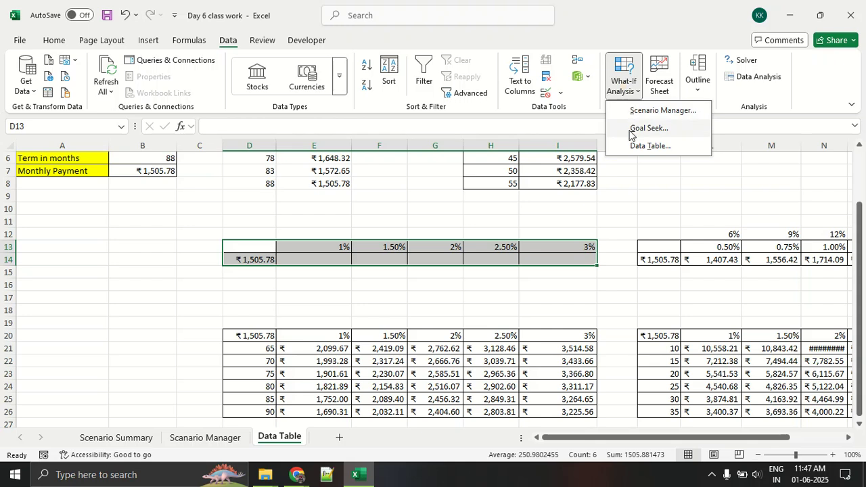
left_click(647, 146)
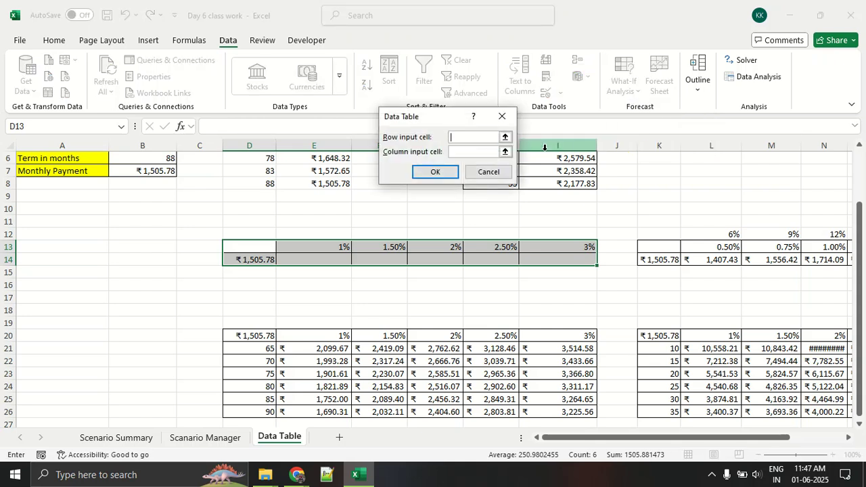
left_click(464, 137)
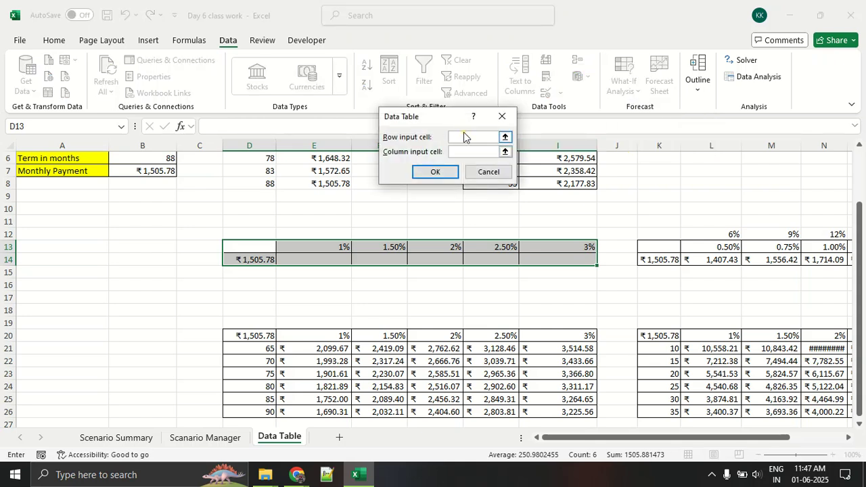
left_click_drag(313, 257, 392, 259)
left_click_drag(425, 265, 441, 265)
left_click_drag(482, 269, 508, 268)
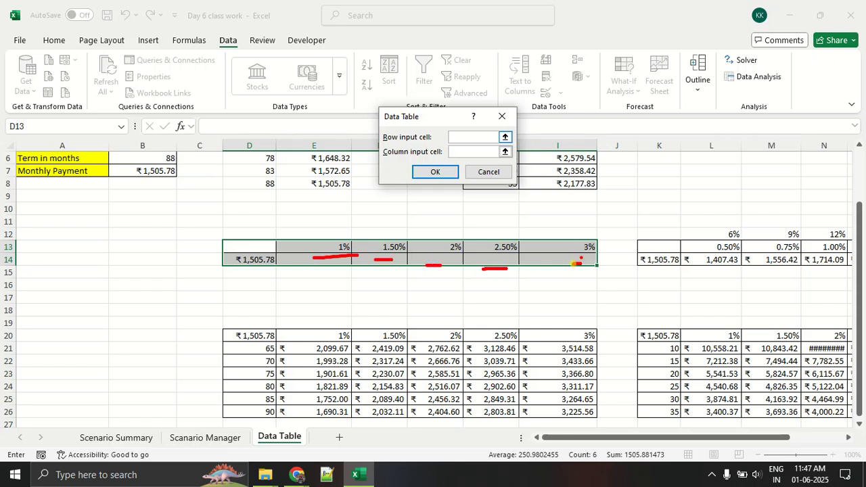
key("Escape")
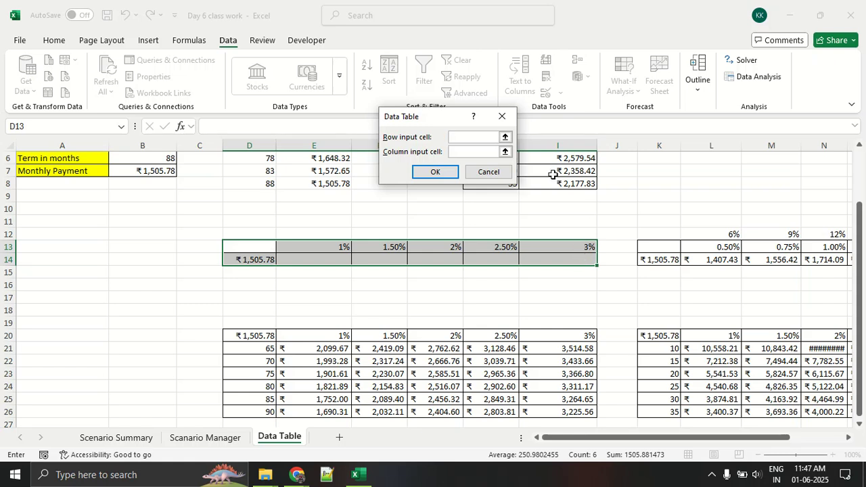
scroll(145, 227, "up", 2)
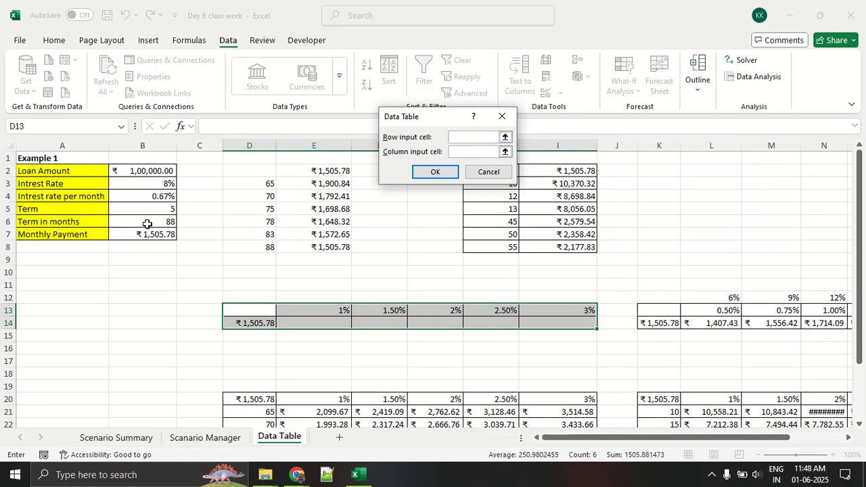
left_click(142, 198)
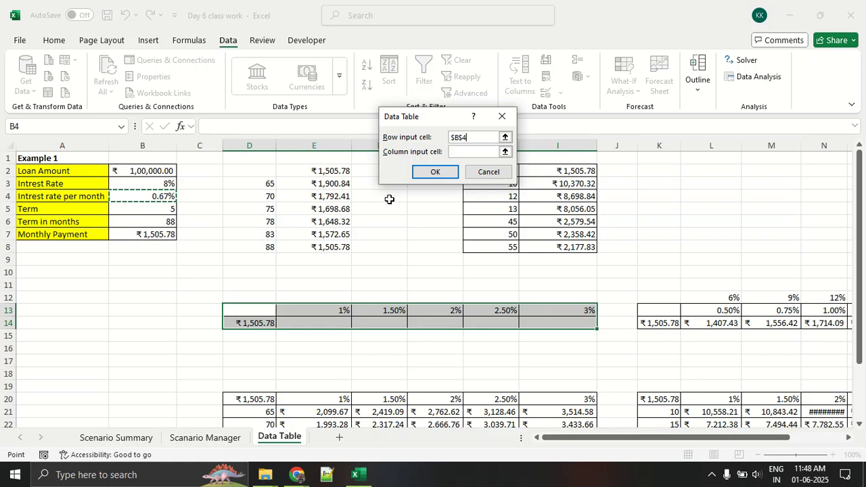
left_click(420, 174)
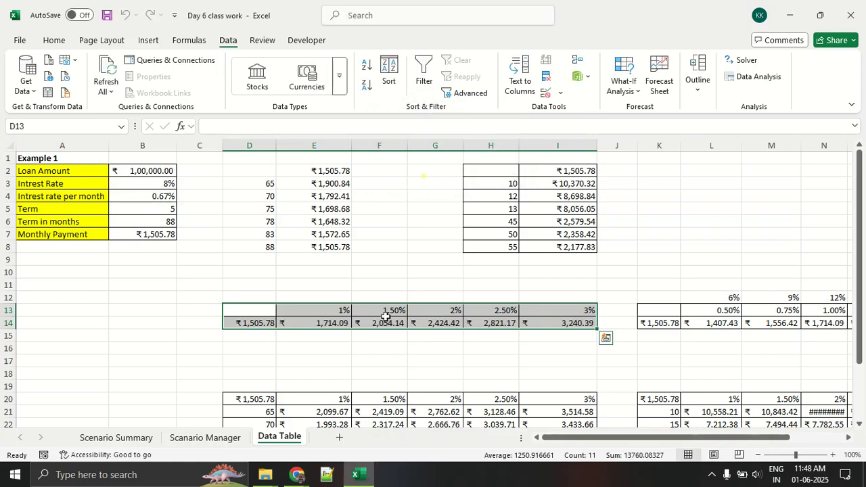
Compare the payments calculated for each rate in D13:I14 with the original monthly rate in B4 and payment in B7.
left_click(382, 340)
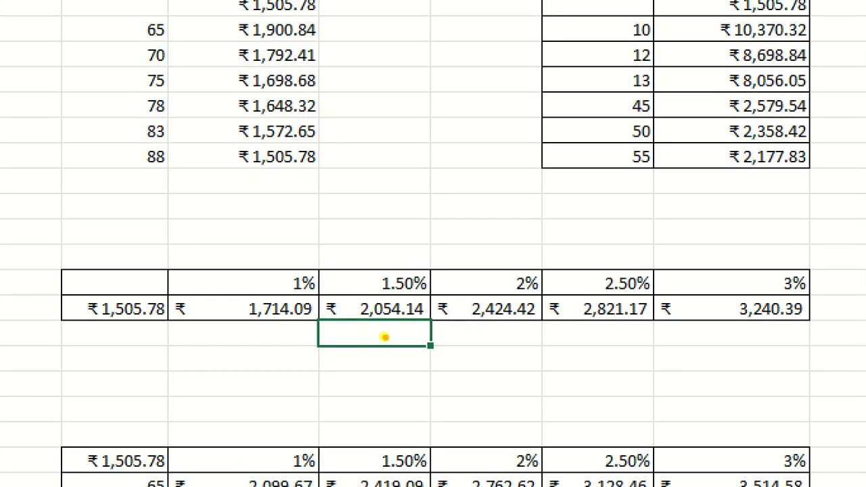
mouse_move(247, 294)
left_mouse_down()
mouse_move(415, 312)
mouse_move(778, 305)
left_mouse_up()
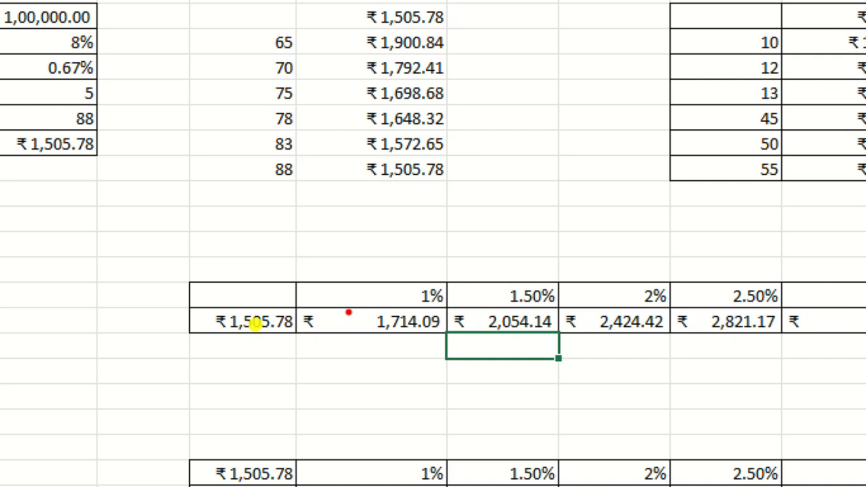
mouse_move(308, 319)
left_mouse_down()
mouse_move(372, 317)
mouse_move(583, 348)
mouse_move(864, 351)
left_mouse_up()
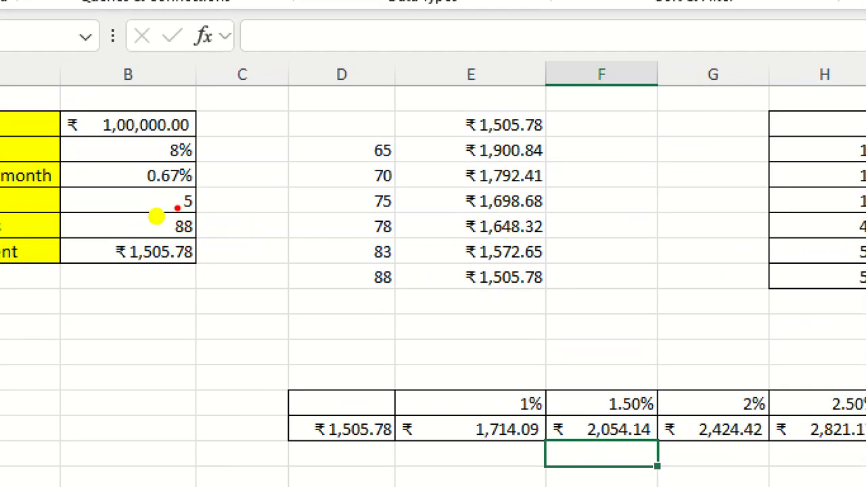
left_click_drag(138, 200, 152, 198)
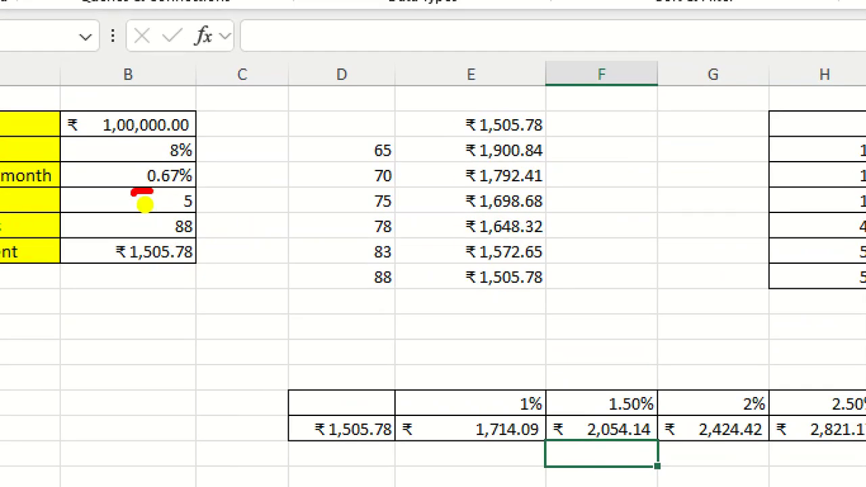
left_click_drag(130, 247, 187, 254)
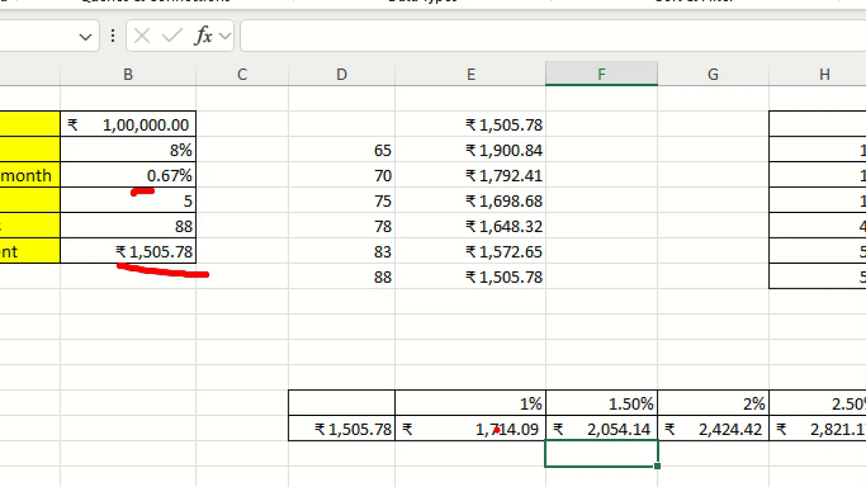
left_click_drag(507, 418, 572, 427)
left_click_drag(463, 445, 534, 447)
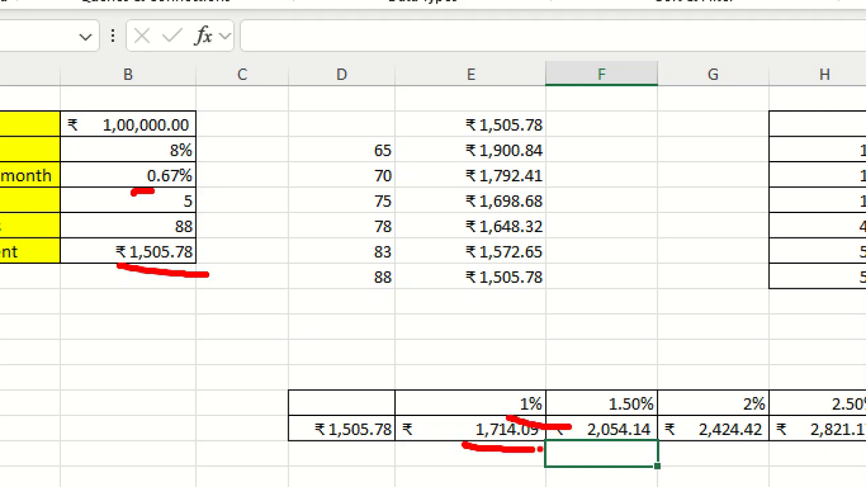
key("Escape")
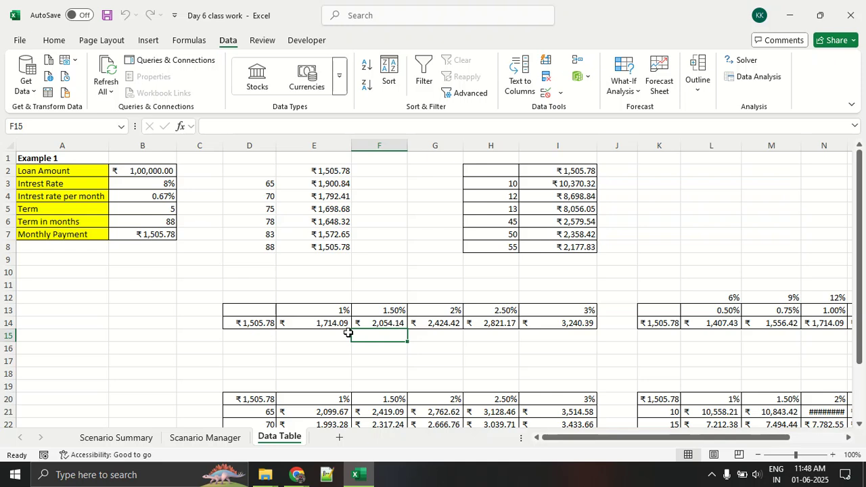
Clear the existing results of the term and interest rate table in E21:I26.
scroll(639, 411, "down", 3)
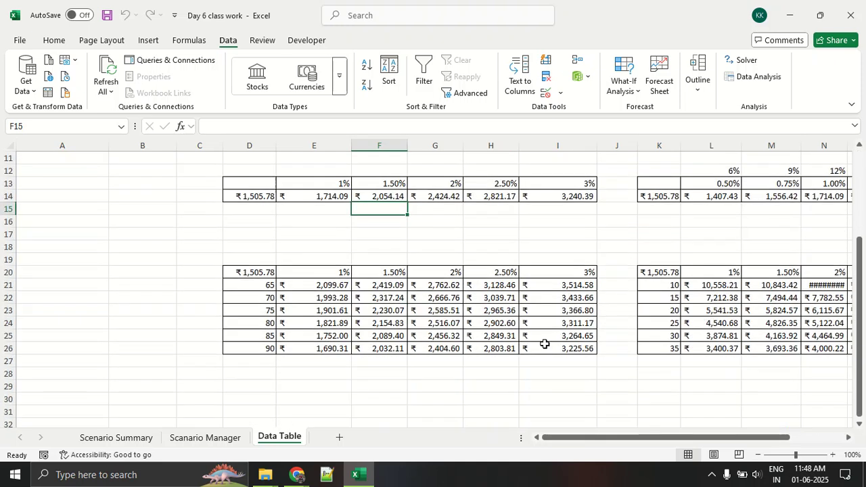
mouse_move(333, 285)
left_mouse_down()
mouse_move(579, 400)
mouse_move(582, 393)
left_mouse_up()
key("Delete")
Clear the payments in row 14 of the second rate table, K14:P14, and the annual rates above it in L12:P12.
scroll(609, 392, "up", 4)
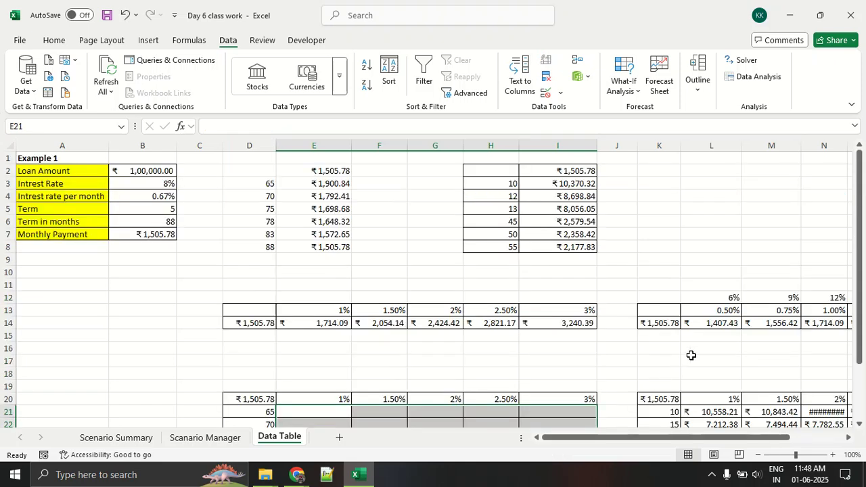
left_click_drag(649, 323, 777, 344)
key("Delete")
left_click_drag(741, 298, 518, 298)
key("Delete")
Clear the results of the second term and rate table, starting at L21 and covering columns L to P.
scroll(518, 299, "down", 3)
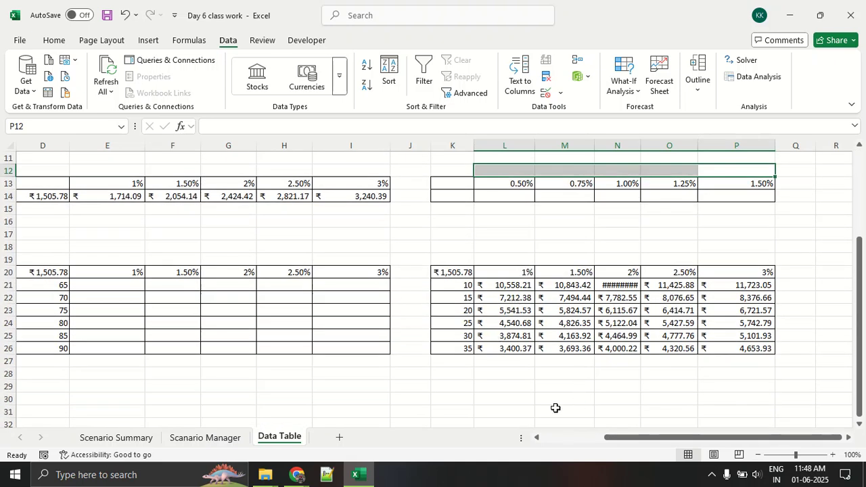
left_click_drag(639, 438, 637, 436)
left_click_drag(703, 285, 756, 362)
key("Delete")
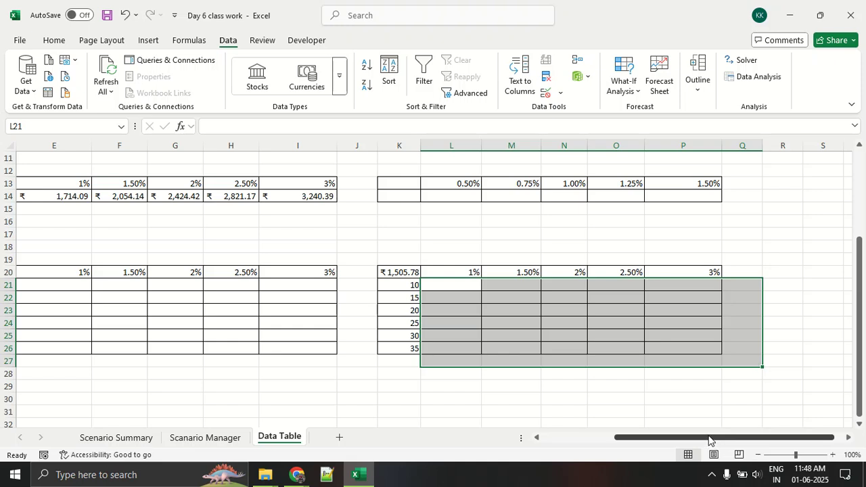
Clear the corner cell D20 of the term and interest rate table.
left_click_drag(707, 437, 636, 440)
left_click(334, 331)
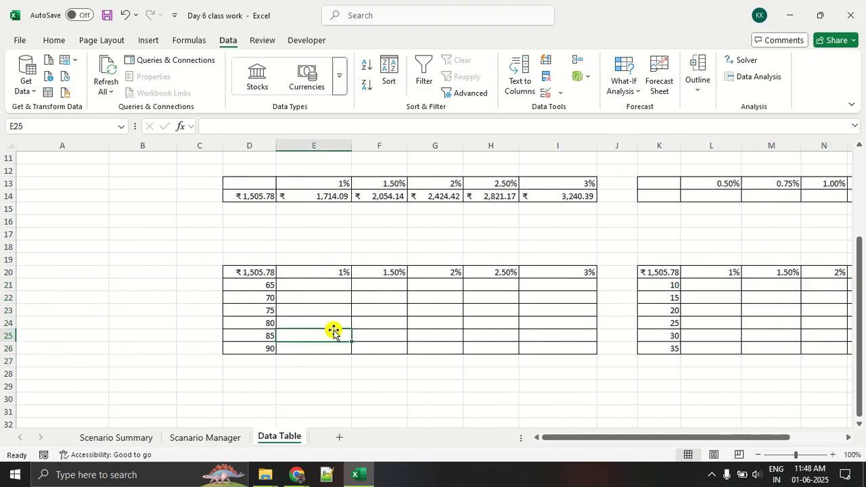
left_click(243, 263)
left_click(243, 271)
key("Delete")
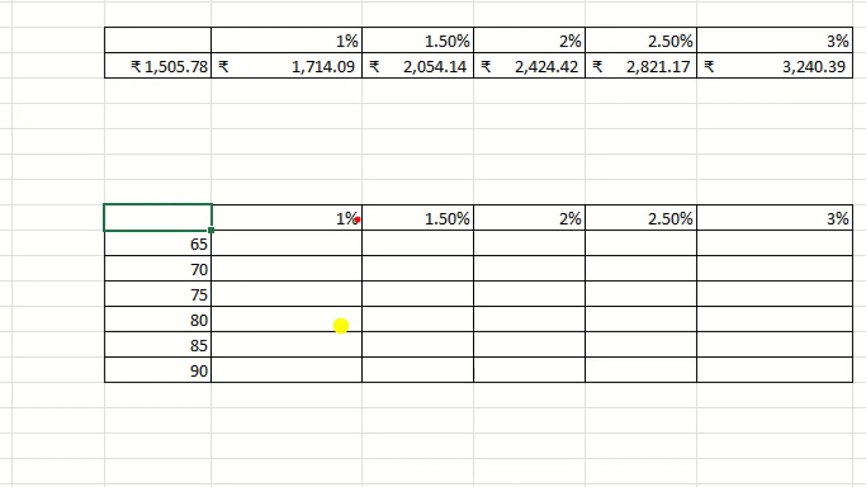
Examine the interest rates along row 20, the terms down column D and the empty corner cell between them.
left_click_drag(281, 237, 865, 245)
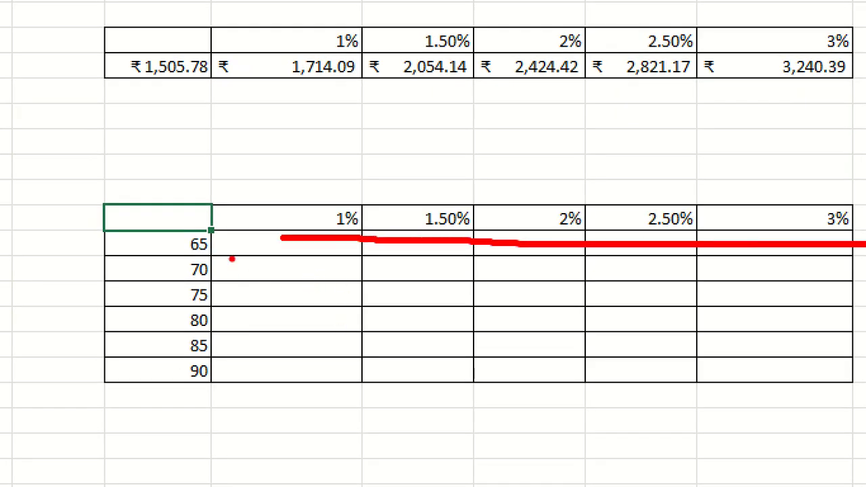
left_click_drag(162, 236, 134, 443)
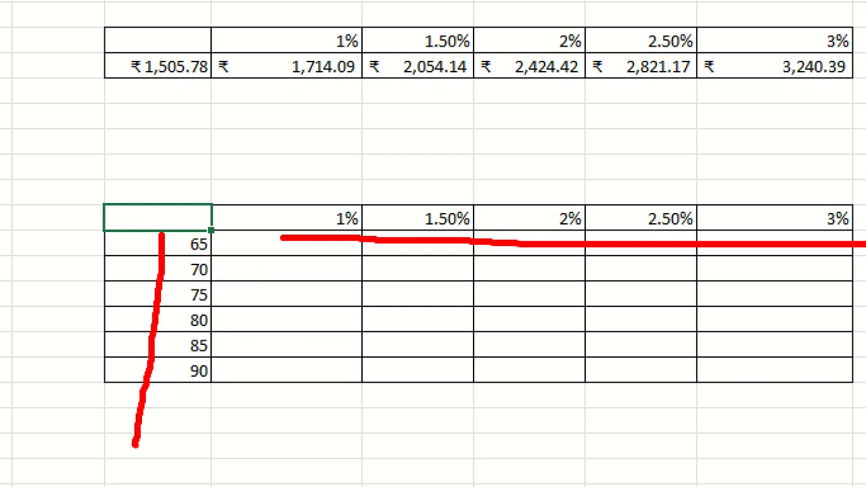
mouse_move(225, 192)
left_mouse_down()
mouse_move(68, 202)
mouse_move(223, 228)
mouse_move(200, 182)
left_mouse_up()
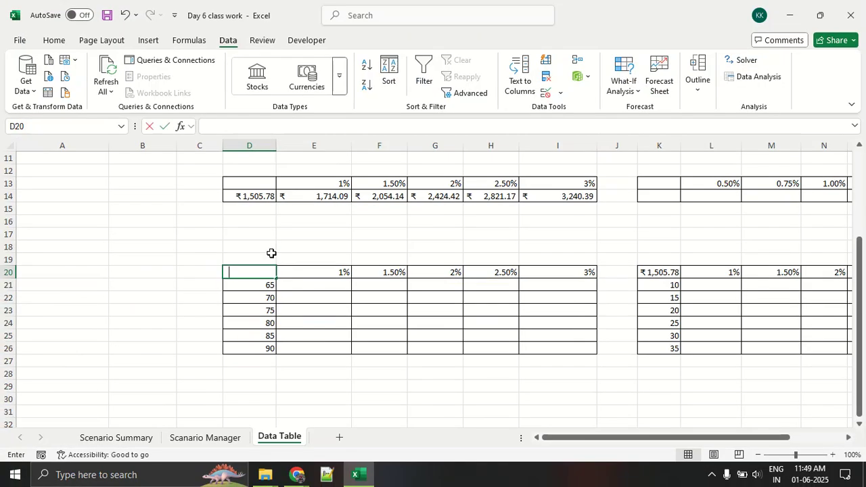
Link the corner cell D20 to the monthly payment with the formula =B7.
type("=")
left_click(129, 234)
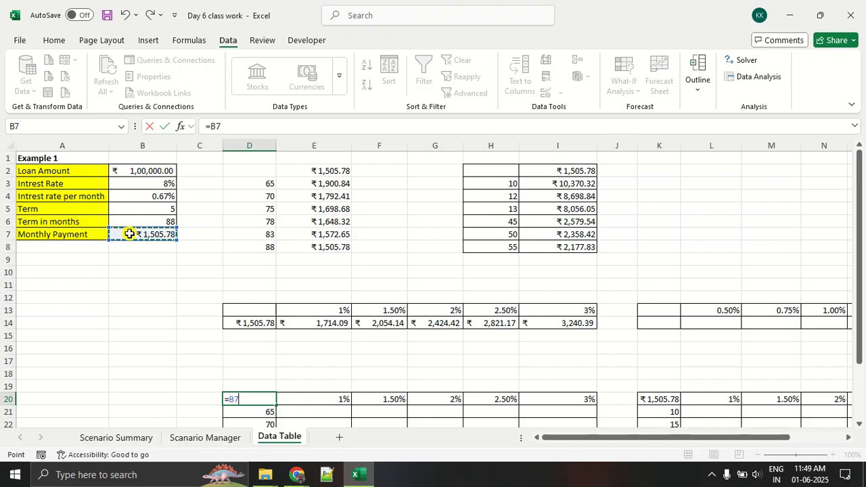
key("Return")
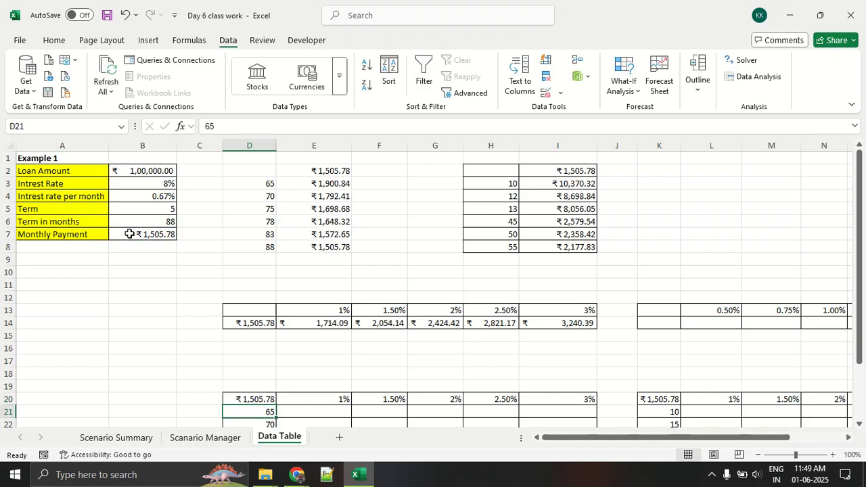
Examine the full range D20:I26 that makes up the two-variable table.
scroll(132, 242, "down", 3)
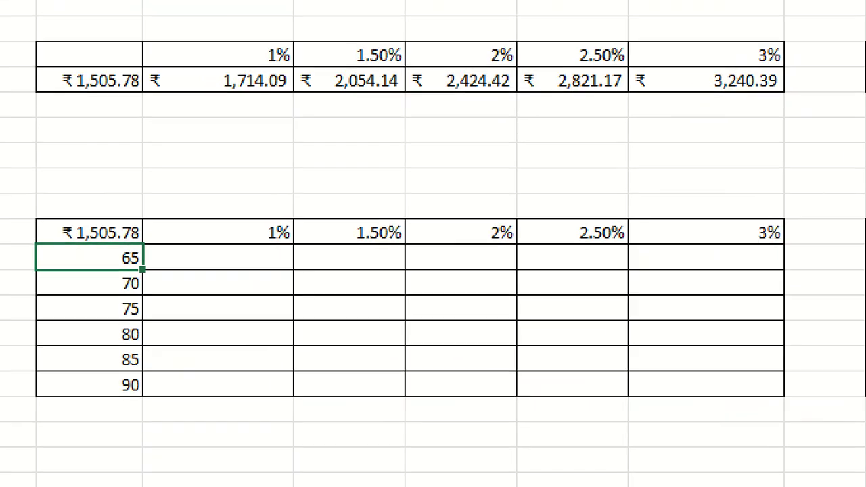
left_click(399, 313)
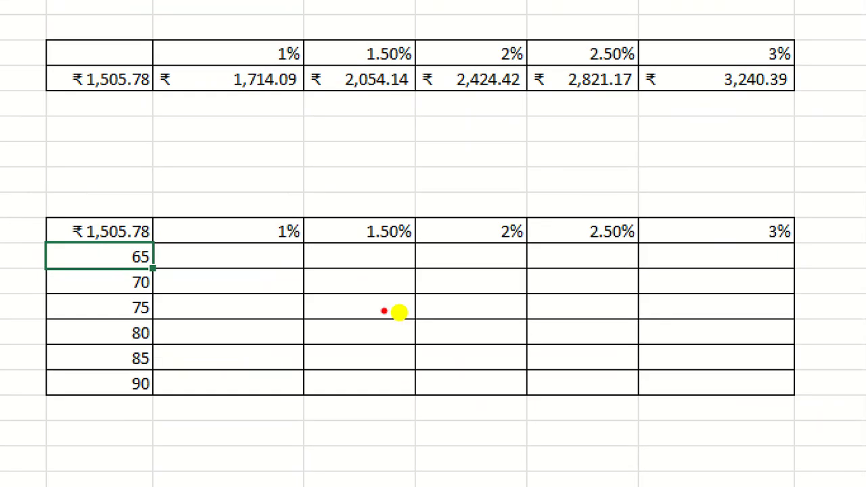
mouse_move(233, 216)
left_mouse_down()
mouse_move(2, 213)
mouse_move(117, 408)
mouse_move(779, 413)
mouse_move(853, 253)
mouse_move(638, 196)
mouse_move(125, 201)
left_mouse_up()
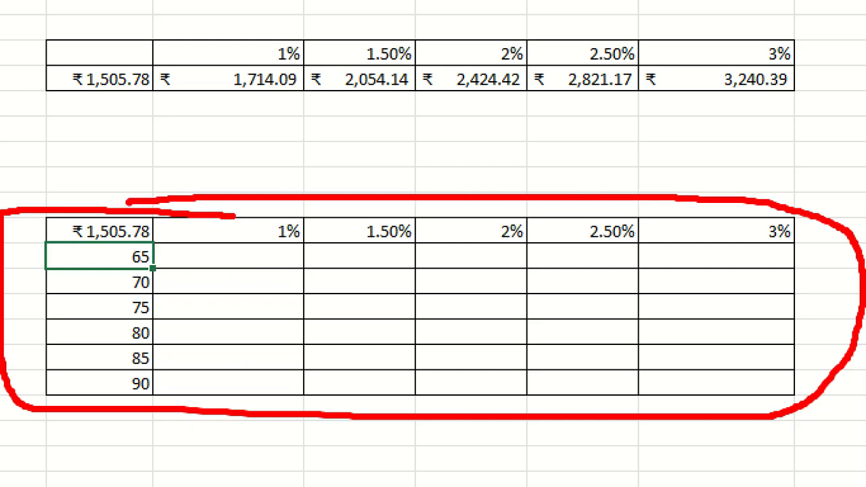
key("Escape")
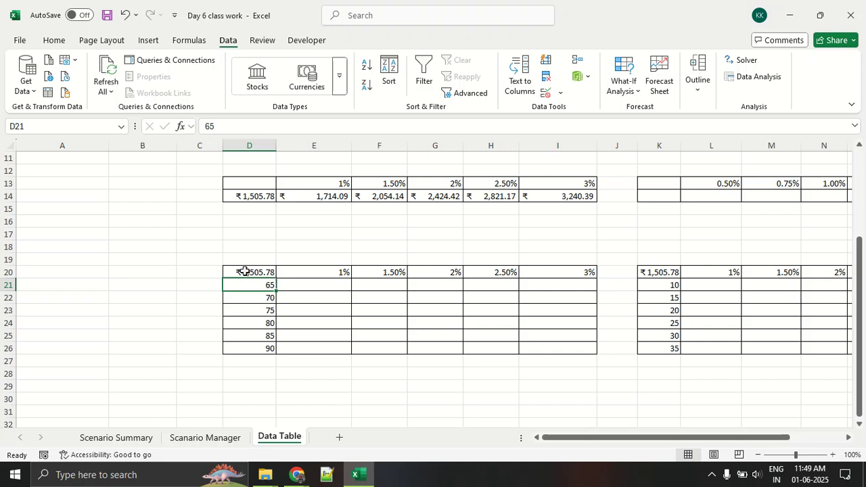
Select the range D20:I26 and open the What-If Data Table dialog for it.
left_click_drag(251, 268, 584, 343)
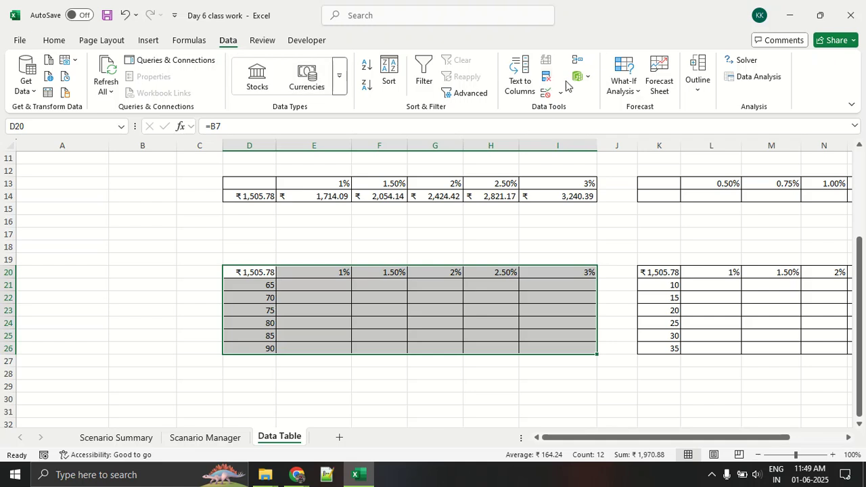
left_click(623, 86)
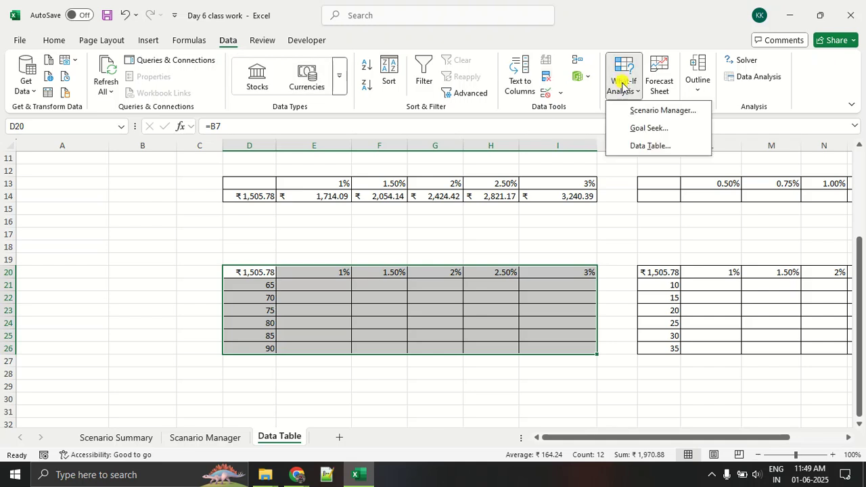
left_click(639, 144)
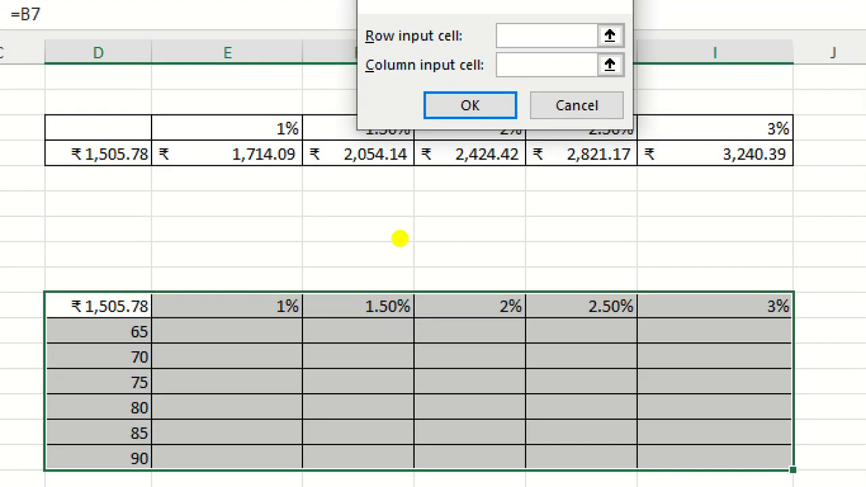
Examine how the row input cell relates to the interest rates and the column input cell to the terms, and close the Data Table dialog.
left_click_drag(342, 49, 602, 50)
left_click_drag(231, 350, 362, 351)
left_click_drag(444, 352, 536, 359)
left_click_drag(658, 364, 766, 370)
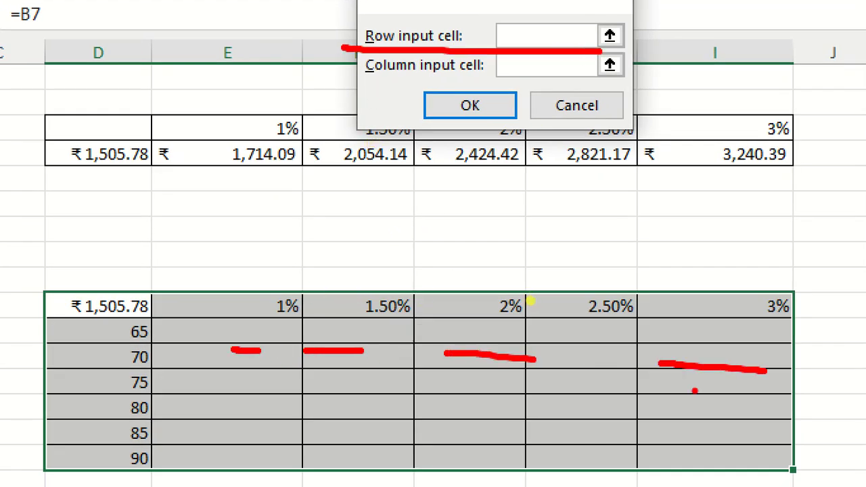
left_click_drag(371, 85, 638, 84)
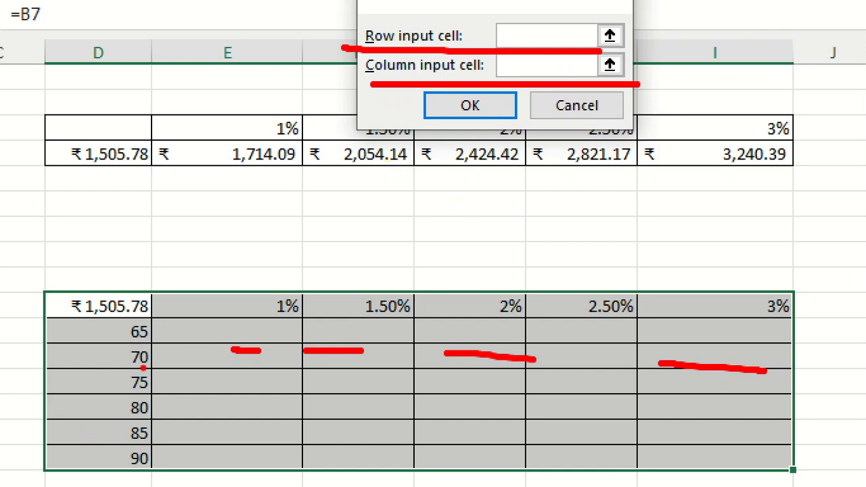
left_click_drag(70, 370, 142, 373)
left_click_drag(94, 400, 130, 405)
mouse_move(87, 424)
left_mouse_down()
mouse_move(139, 429)
mouse_move(153, 441)
left_mouse_up()
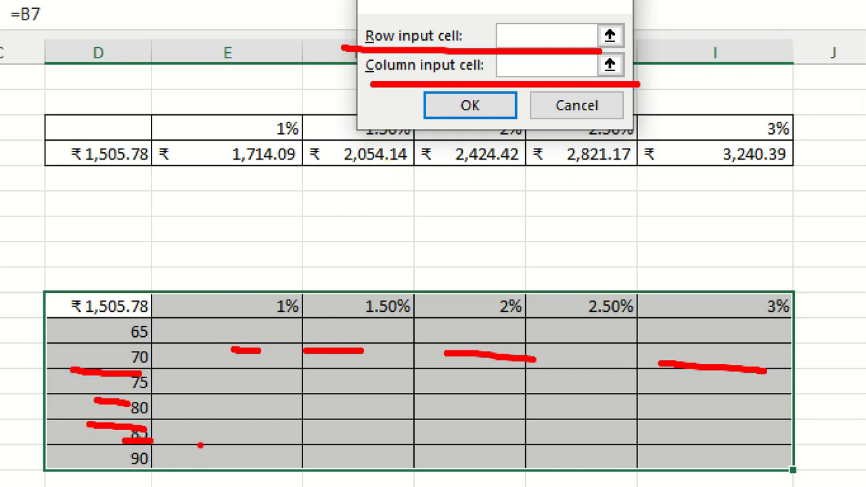
key("Escape")
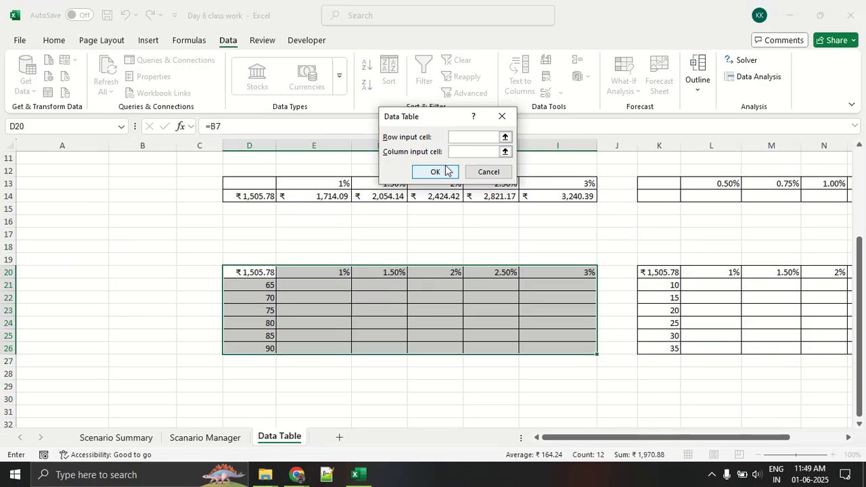
left_click(502, 116)
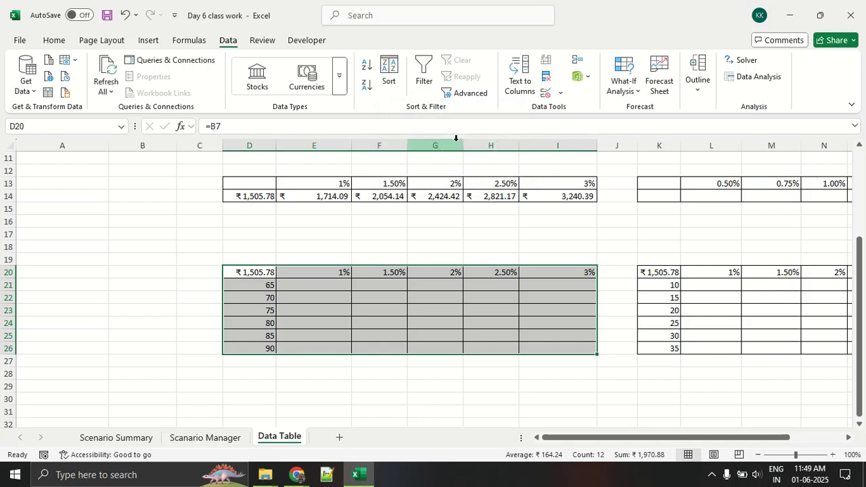
Create the two-variable data table on D20:I26 with row input cell $B$4 and column input cell $B$6.
left_click(623, 81)
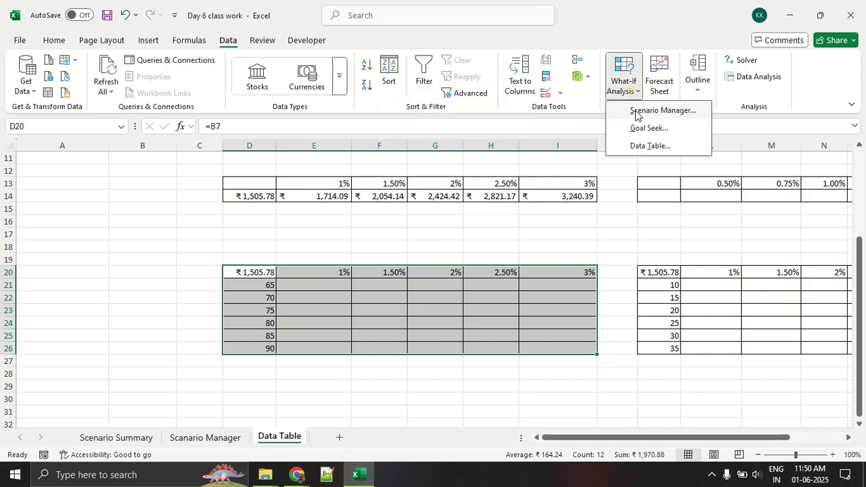
left_click(646, 146)
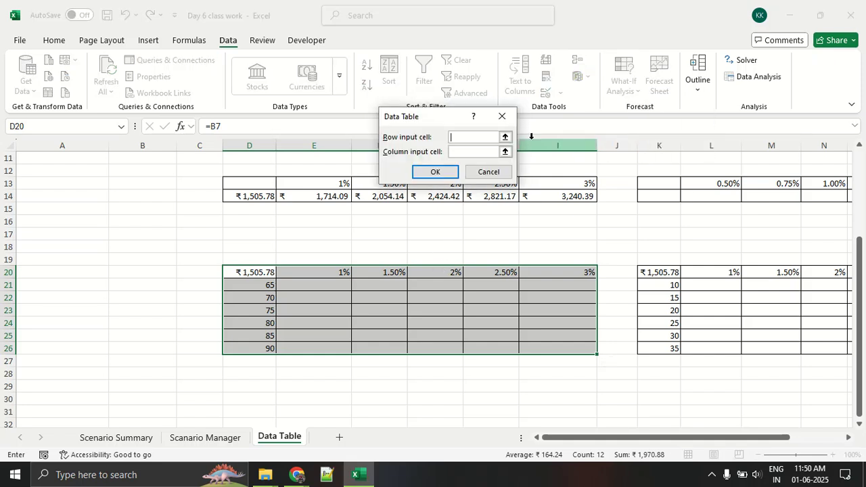
left_click(505, 137)
scroll(224, 251, "up", 4)
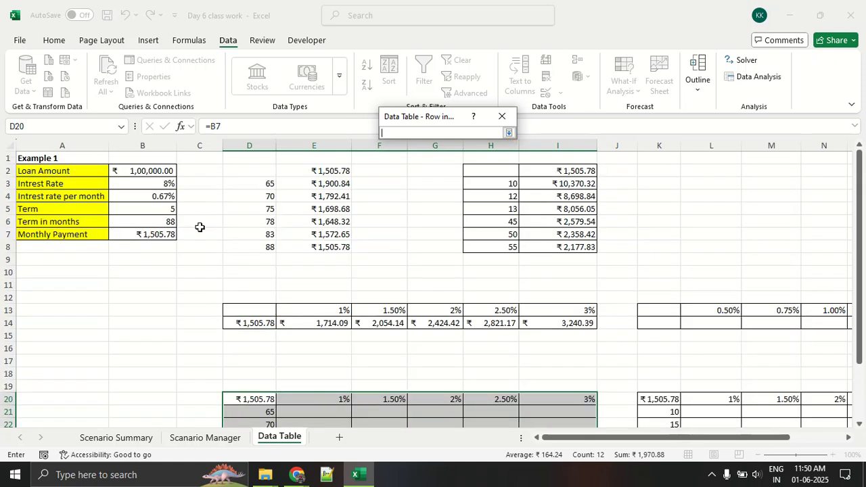
left_click(154, 198)
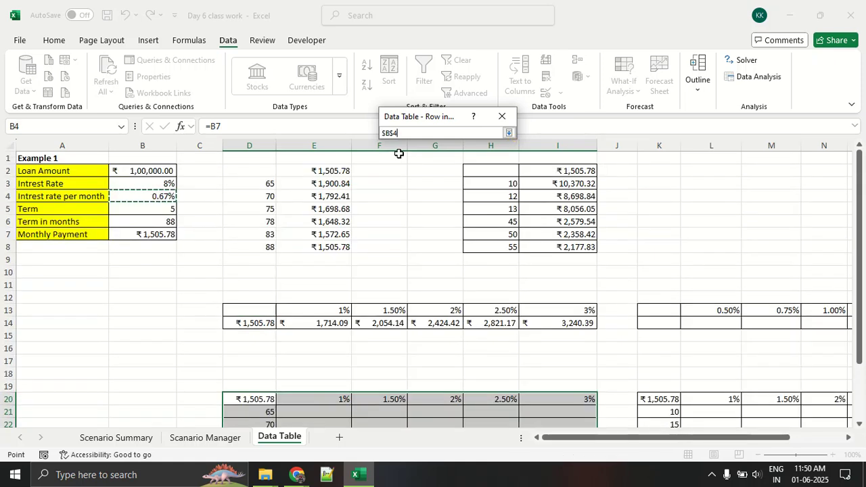
left_click(508, 135)
left_click(464, 151)
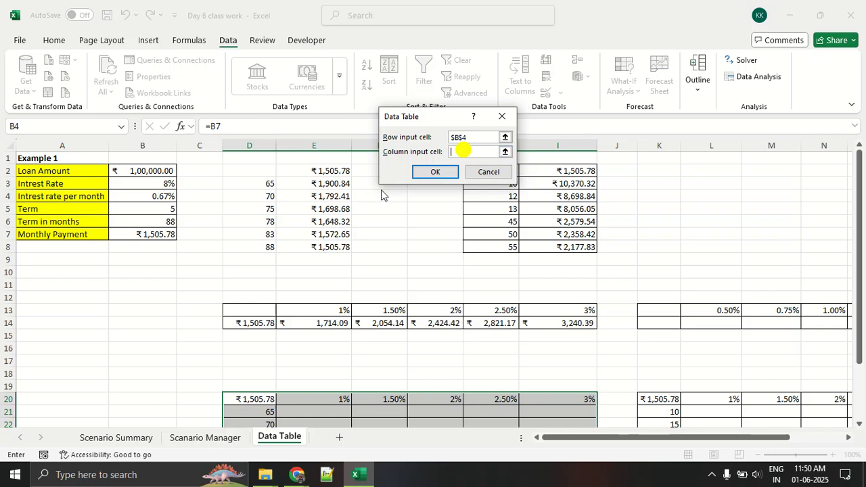
left_click(160, 216)
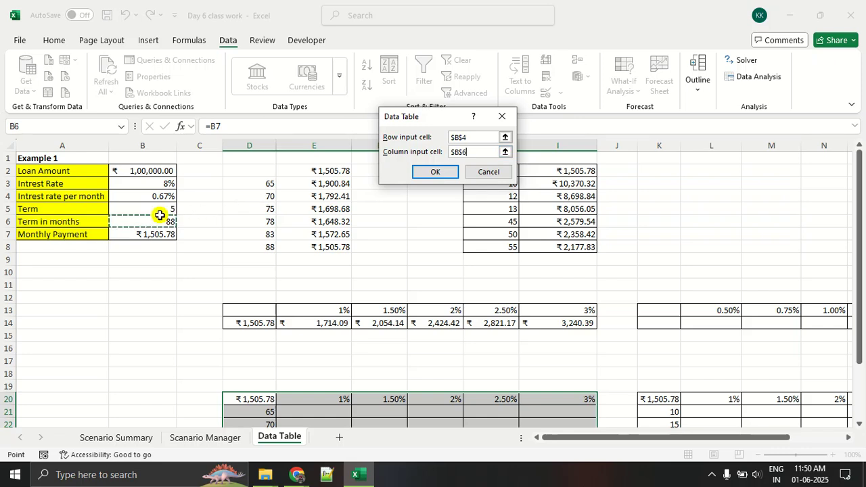
scroll(397, 198, "down", 3)
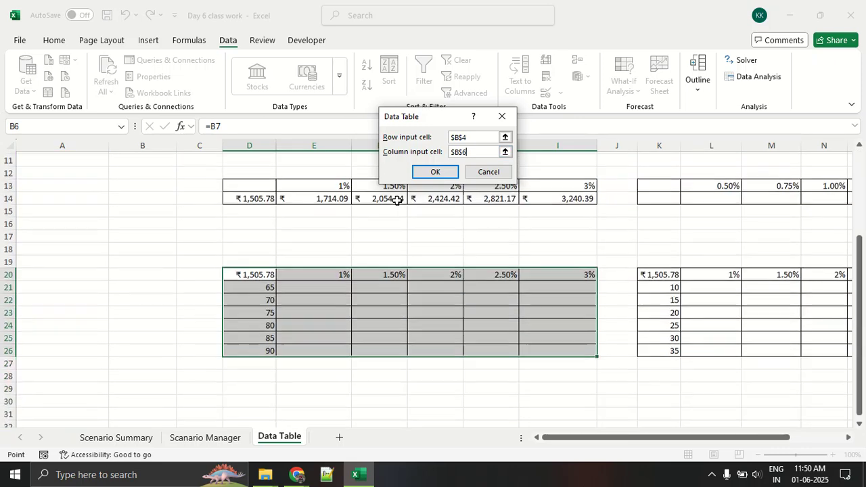
left_click(434, 172)
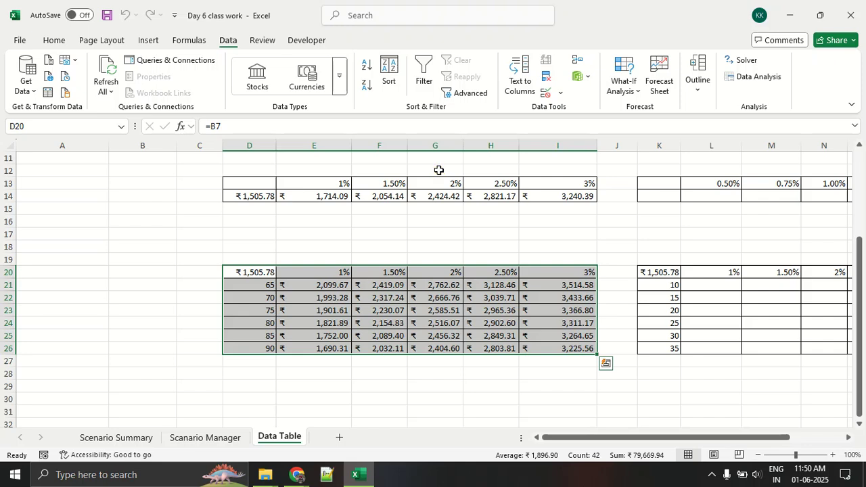
Examine the calculated payments for the 80- and 90-month terms under the 1% and 1.50% interest rates.
left_click(412, 324)
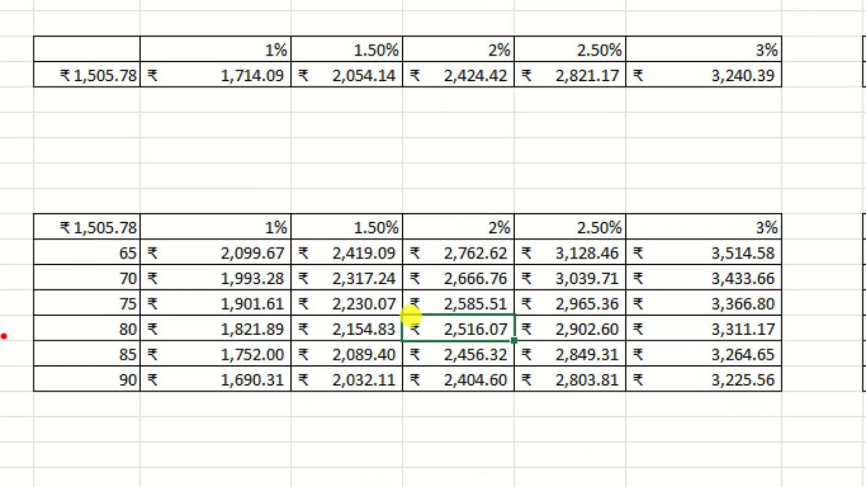
left_click_drag(31, 340, 150, 330)
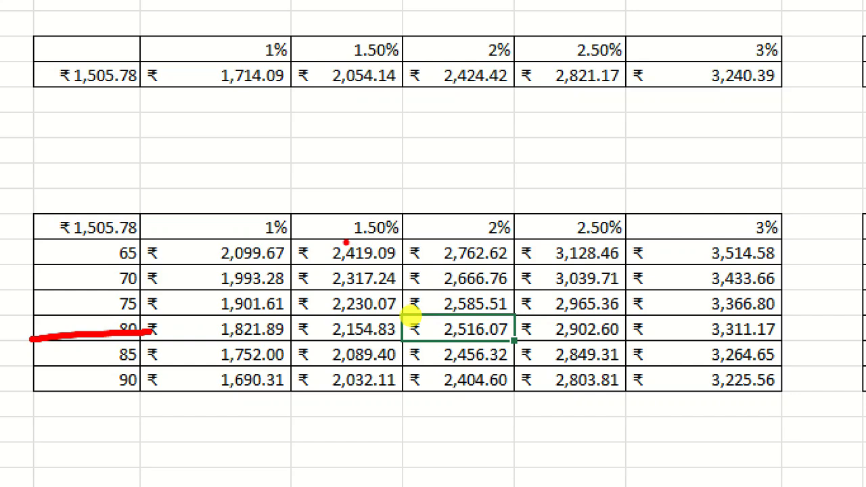
left_click_drag(344, 241, 394, 242)
left_click_drag(310, 373, 439, 366)
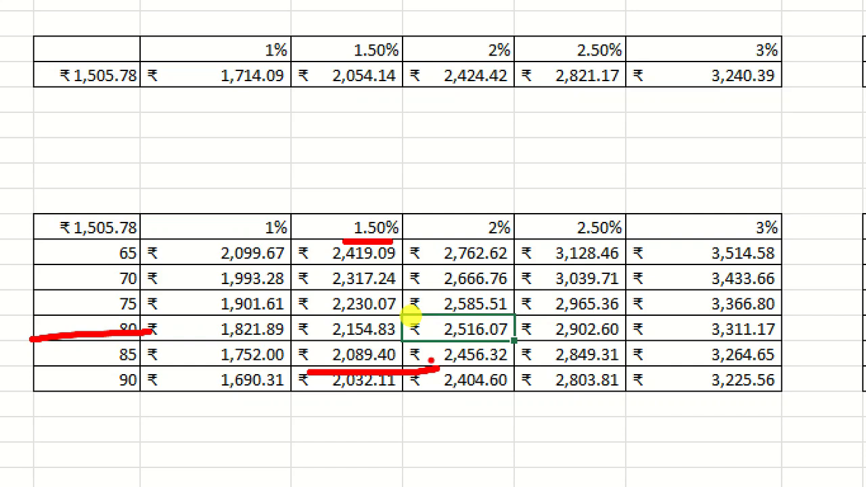
left_click_drag(247, 242, 315, 241)
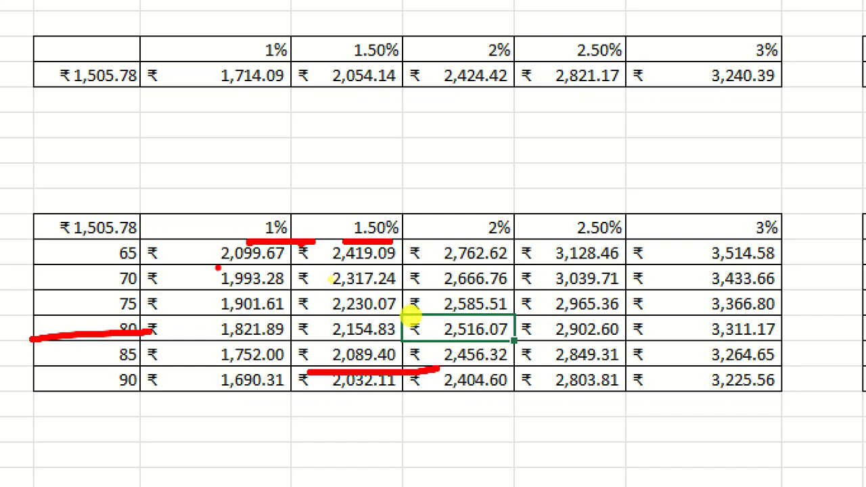
left_click_drag(219, 390, 334, 396)
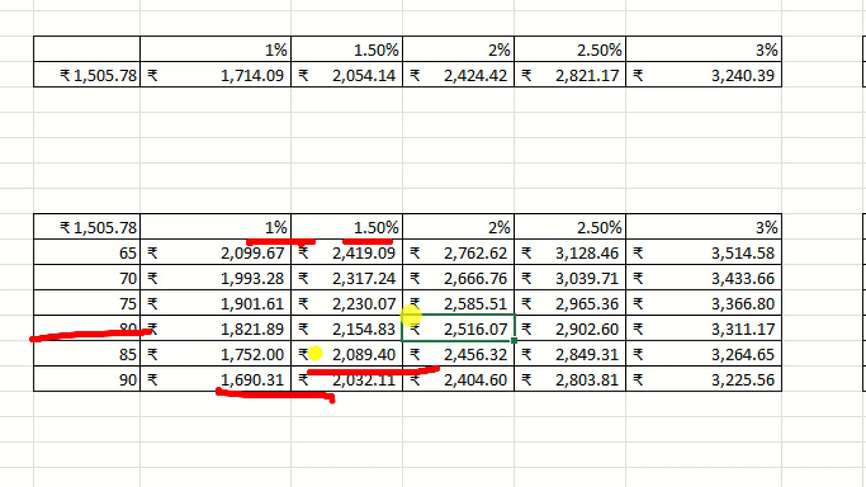
mouse_move(153, 427)
left_mouse_down()
mouse_move(121, 404)
mouse_move(144, 396)
mouse_move(103, 404)
left_mouse_up()
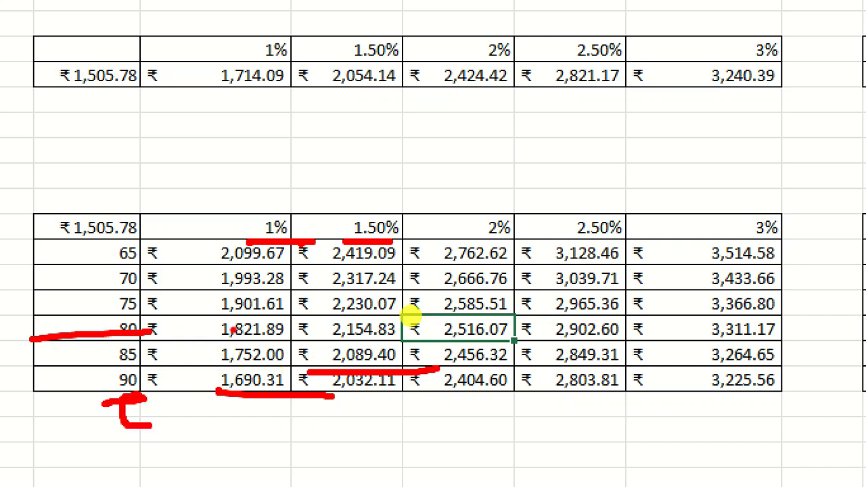
left_click_drag(195, 324, 304, 316)
left_click_drag(86, 323, 140, 314)
key("Escape")
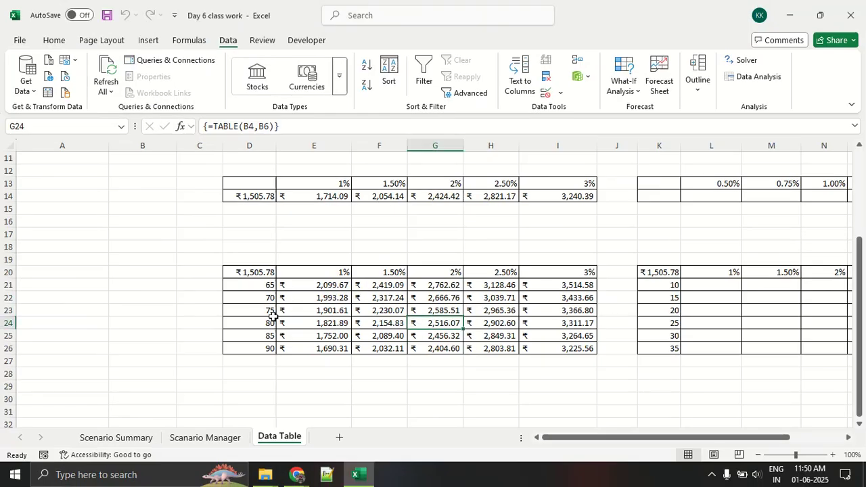
Examine the term column, the payments in the 1% column and the row of interest rates in the two-variable table.
scroll(273, 317, "down", 2)
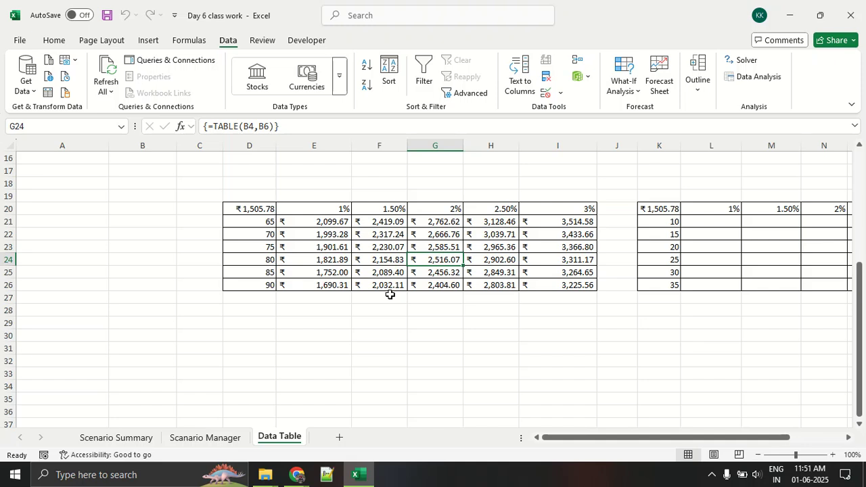
scroll(392, 291, "up", 2)
scroll(392, 291, "down", 2)
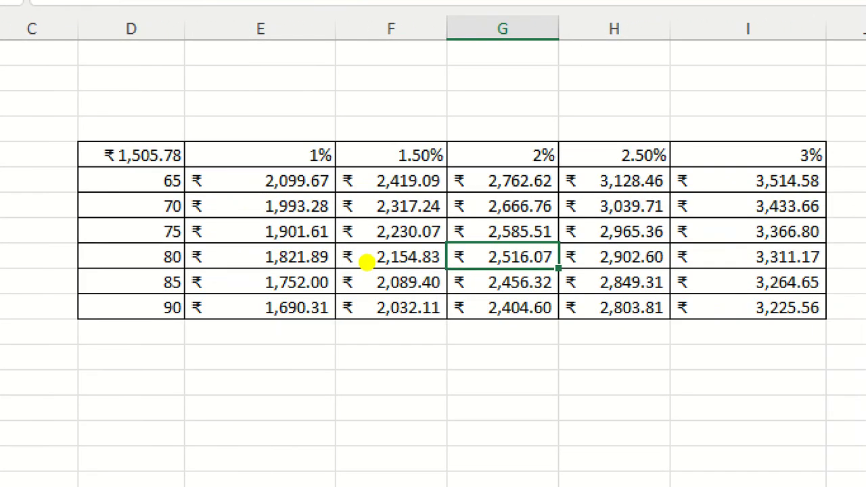
left_click_drag(178, 171, 166, 296)
mouse_move(303, 174)
left_mouse_down()
mouse_move(264, 170)
mouse_move(314, 308)
mouse_move(292, 168)
left_mouse_up()
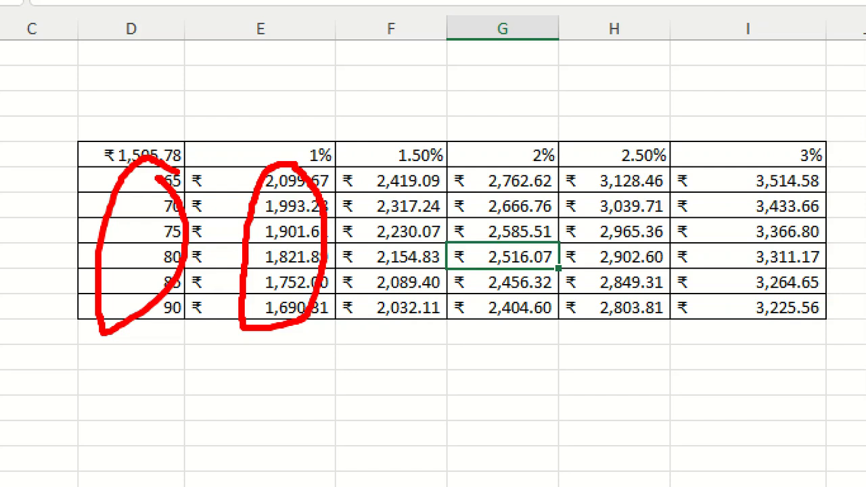
mouse_move(389, 90)
left_mouse_down()
mouse_move(360, 89)
mouse_move(351, 174)
mouse_move(865, 157)
mouse_move(324, 110)
mouse_move(216, 110)
left_mouse_up()
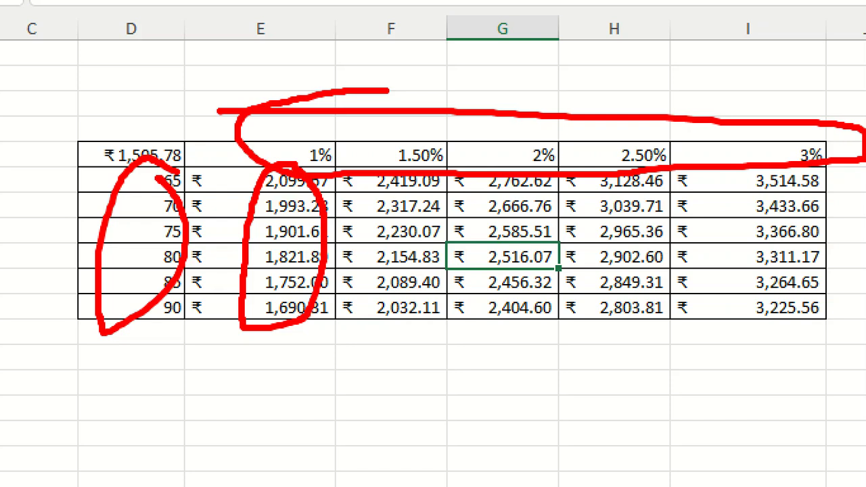
key("Escape")
Compare the 70-month term's monthly payments at the 1% and 1.50% interest rates.
key("ctrl+1")
left_click(359, 239)
left_click_drag(162, 242, 197, 244)
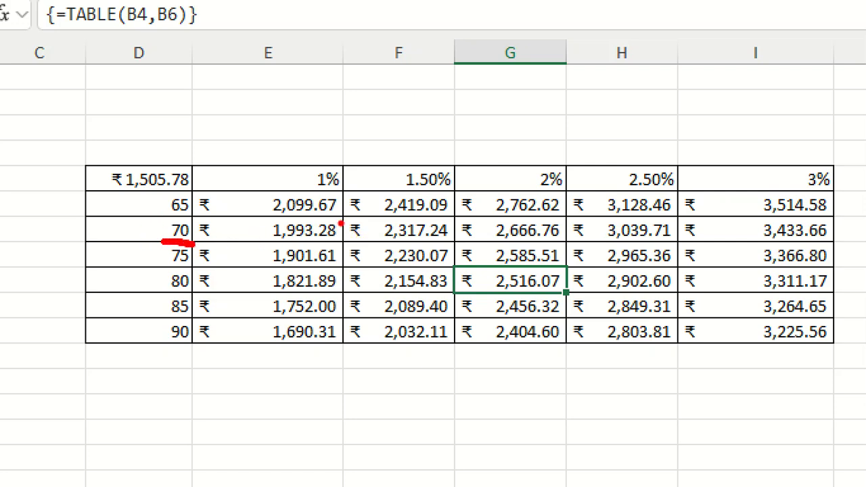
left_click_drag(251, 242, 332, 245)
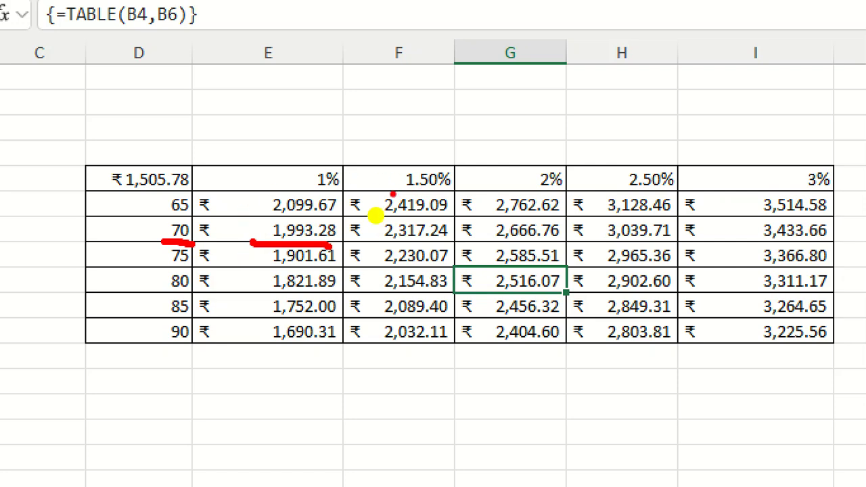
left_click_drag(389, 193, 468, 198)
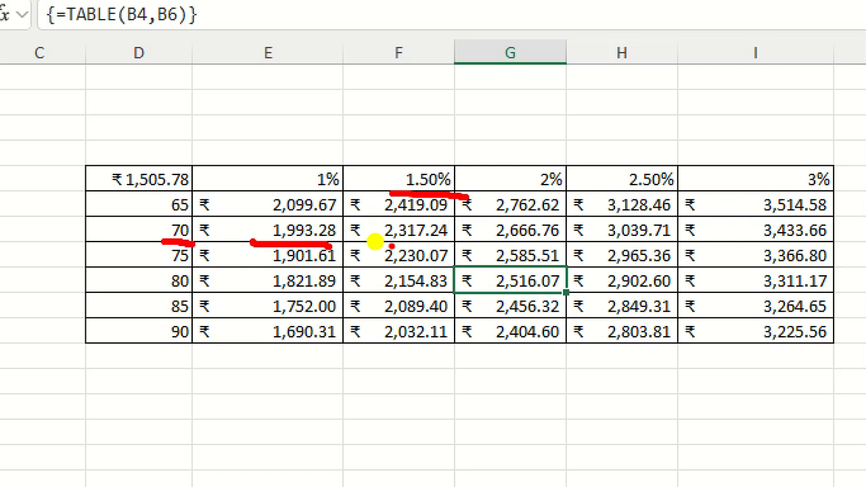
left_click_drag(389, 246, 449, 249)
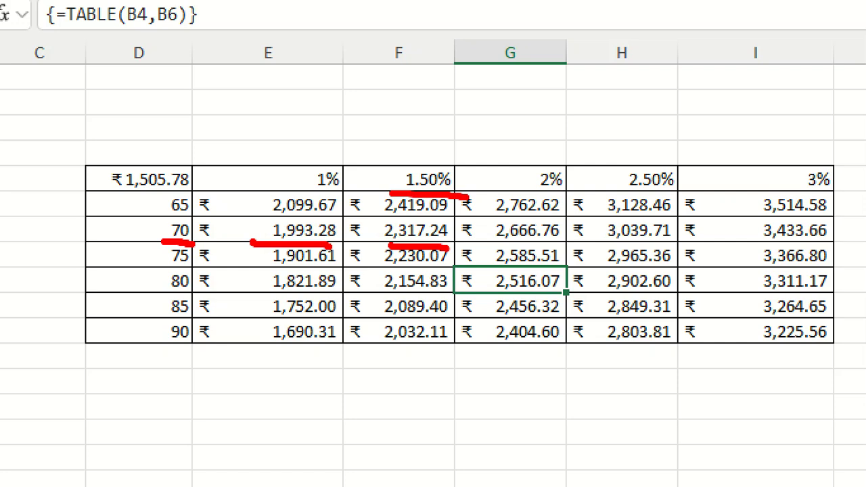
scroll(401, 241, "up", 3)
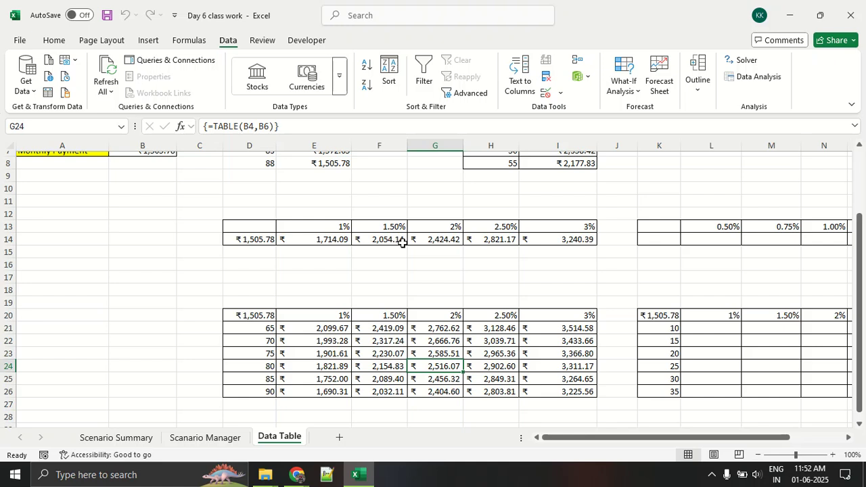
Switch to the Google Meet call in Chrome and look through the participant list.
key("alt+Tab")
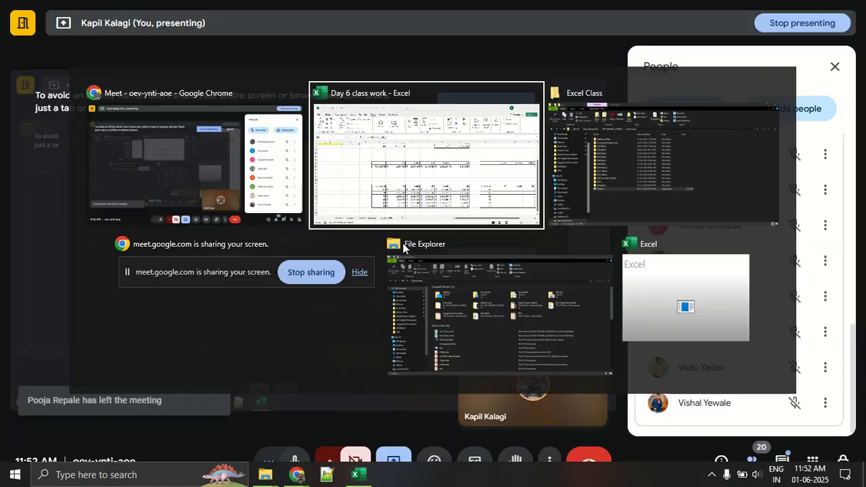
key("alt+Tab")
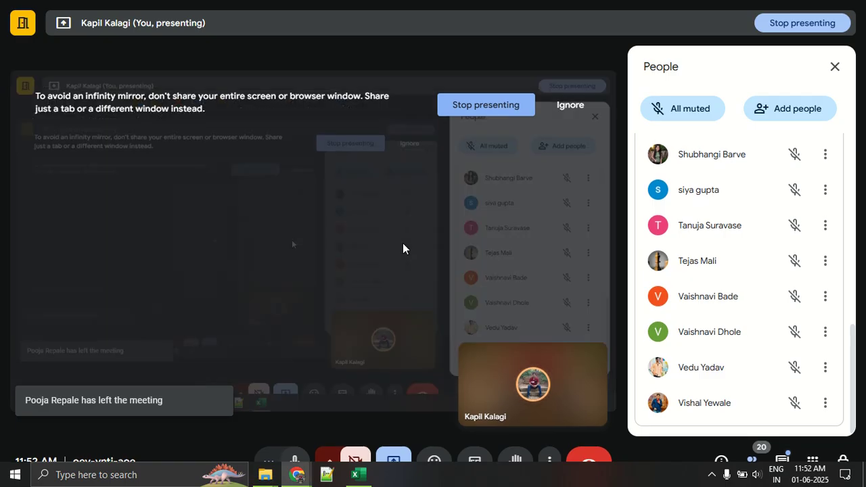
scroll(628, 320, "up", 10)
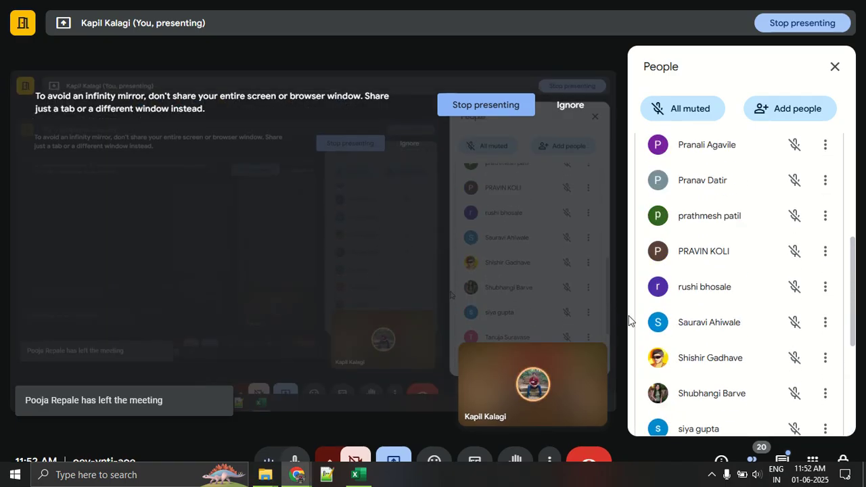
Look further through the call's participant list and return to the Data Table sheet in Excel.
scroll(628, 320, "down", 5)
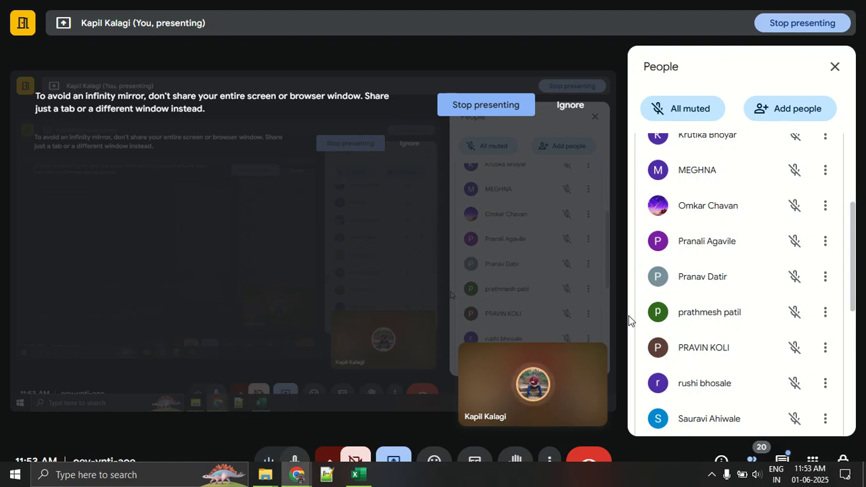
key("alt+Tab")
key("alt+Tab")
key("alt+Tab")
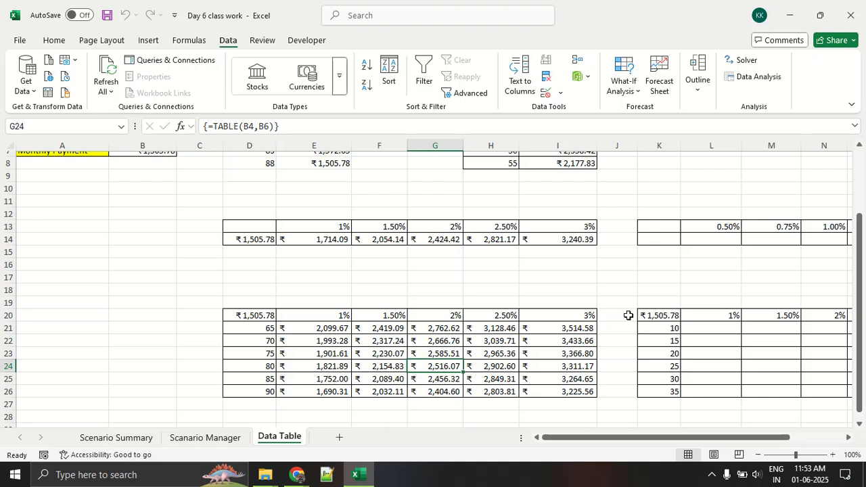
key("alt+Tab")
key("alt+Tab")
key("alt+Tab")
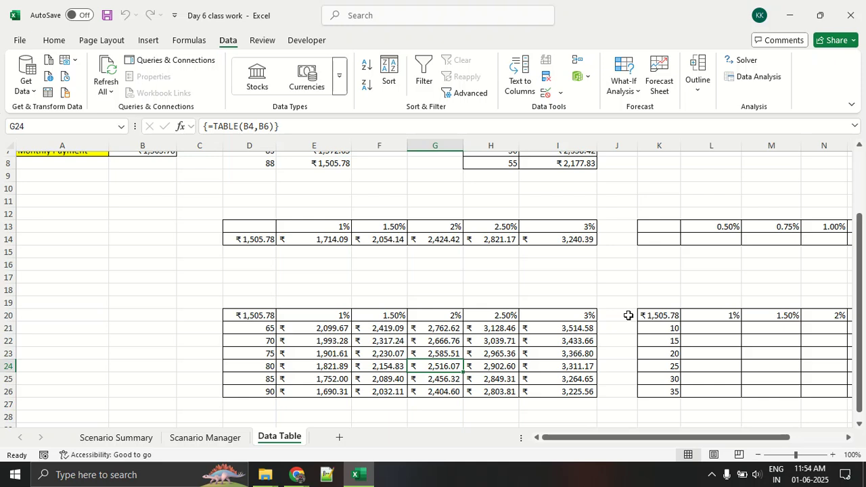
key("alt+Tab")
Examine the completed two-variable table, the empty practice tables beside it and the loan details of Example 1.
scroll(629, 315, "down", 1)
scroll(629, 315, "down", 3)
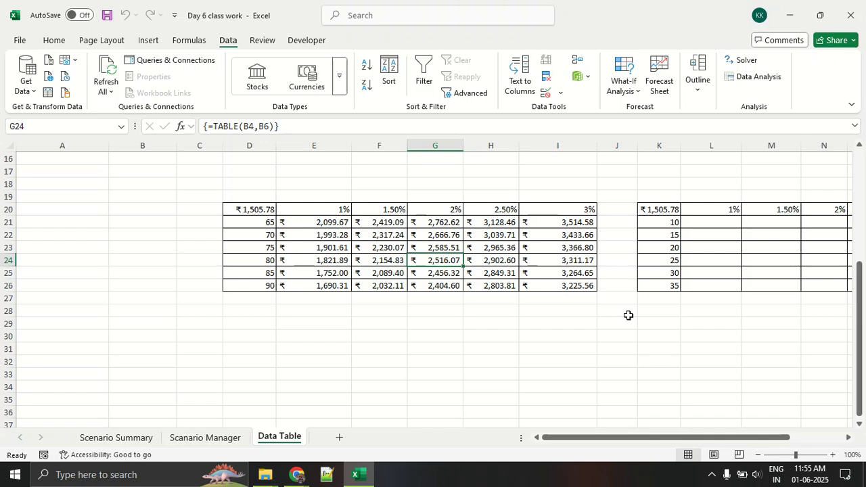
scroll(627, 315, "right", 3)
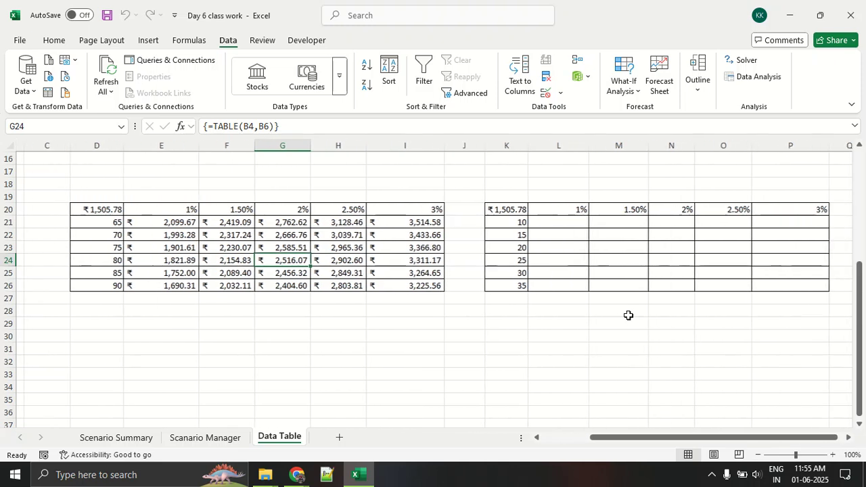
scroll(627, 315, "up", 5)
scroll(627, 315, "down", 3)
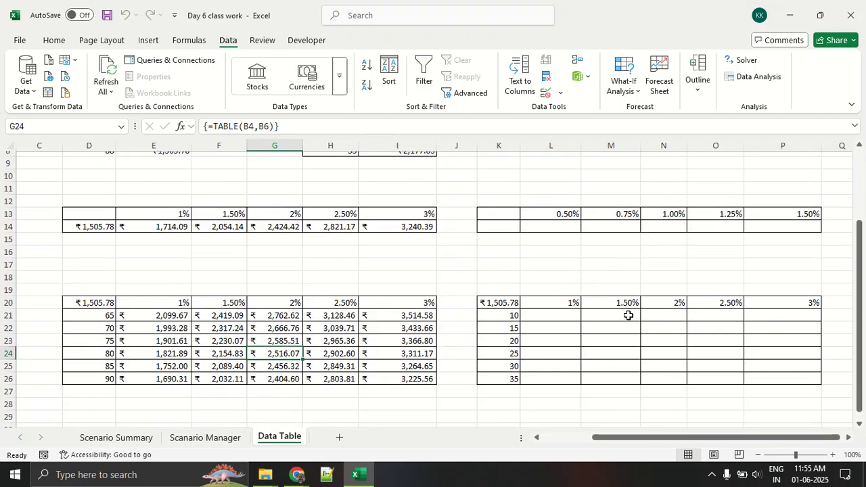
scroll(627, 315, "down", 1)
scroll(628, 315, "left", 2)
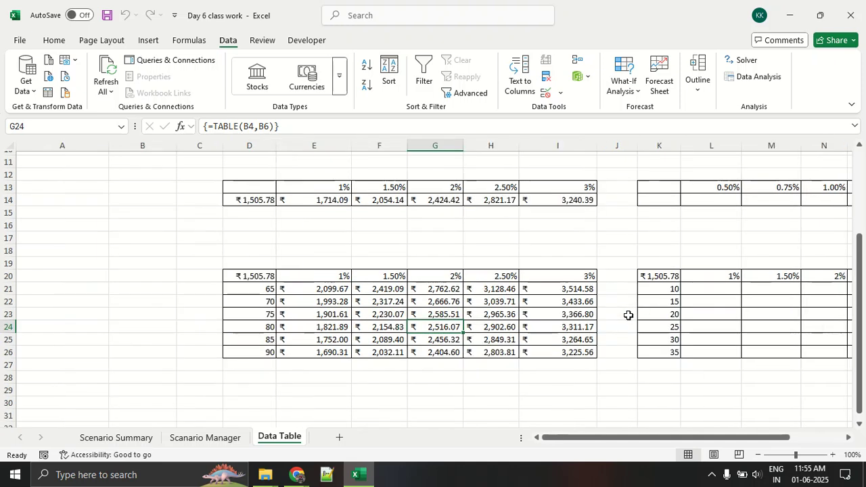
scroll(627, 316, "up", 4)
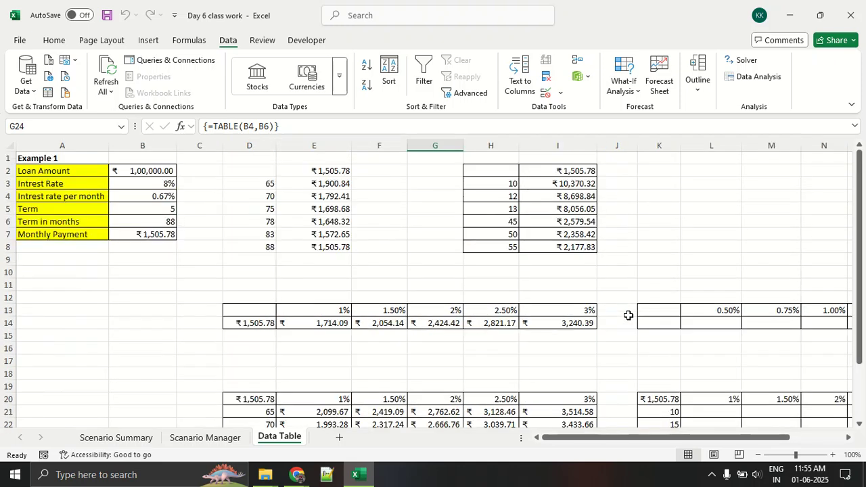
Check the Google Meet call in Chrome briefly and return to the Excel workbook.
key("alt+Tab")
key("alt+Tab")
key("Tab")
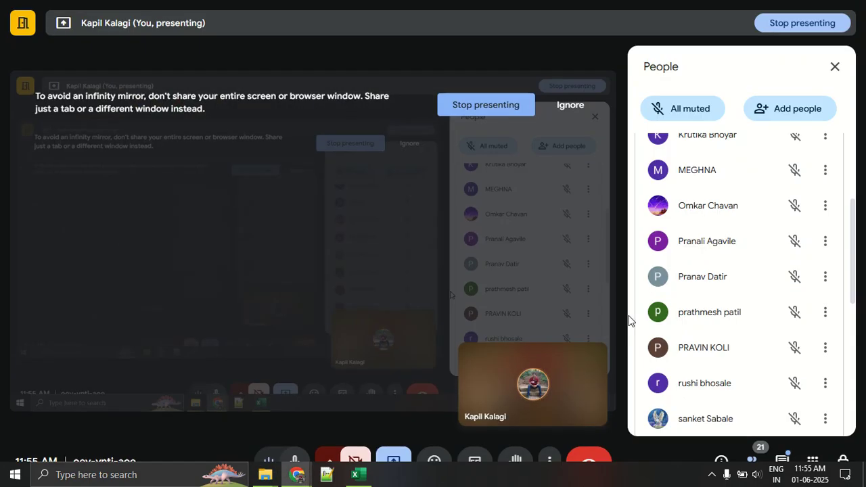
key("alt+Tab")
key("alt+Tab")
key("Tab")
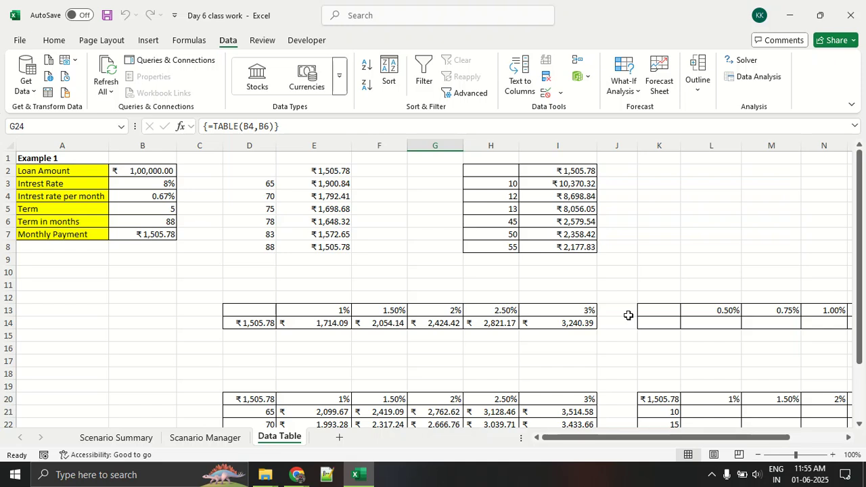
Switch to the Google Meet call in Chrome and look through the participant list to its end.
key("alt+Tab")
key("alt+Tab")
key("alt+Tab")
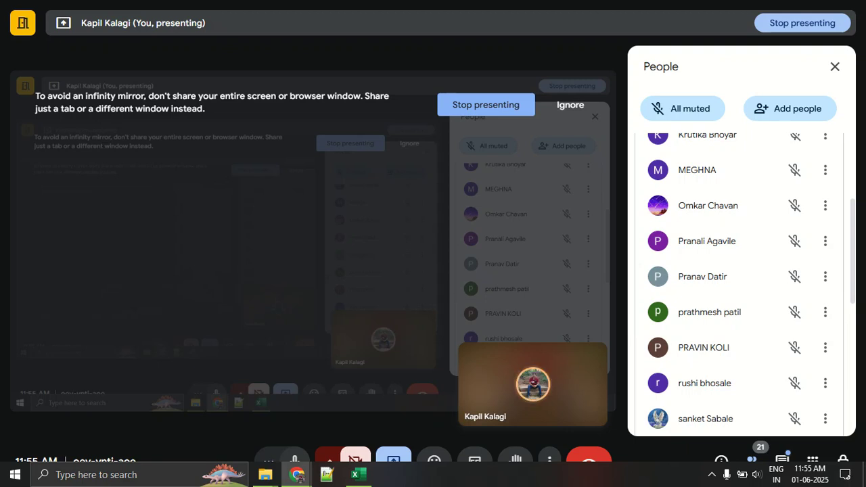
scroll(823, 325, "up", 3)
scroll(823, 324, "down", 8)
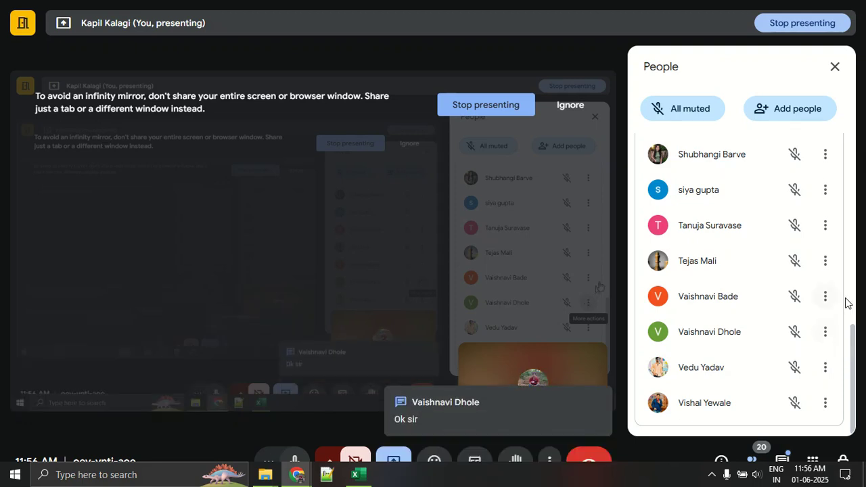
scroll(744, 325, "up", 5)
scroll(739, 337, "down", 5)
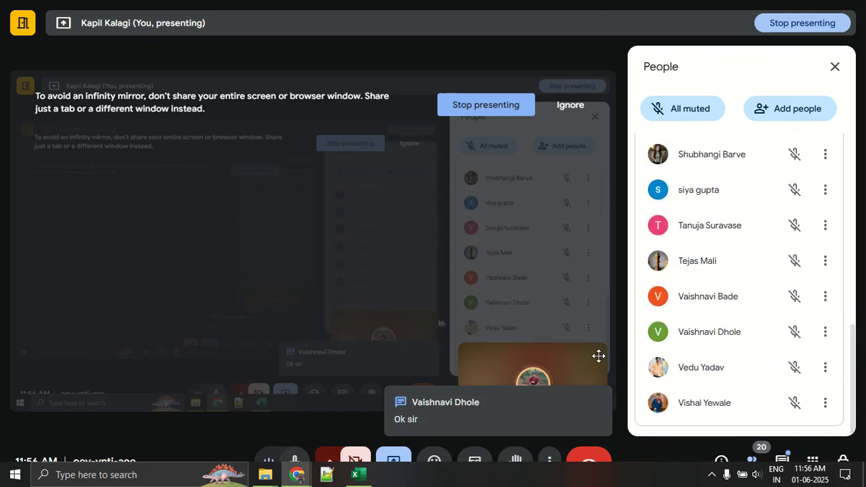
Open the options for the ongoing screen presentation in the call.
left_click(398, 453)
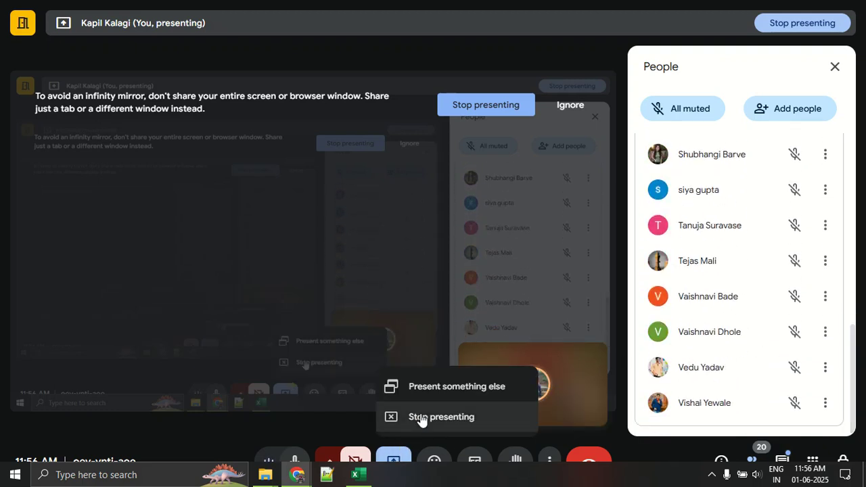